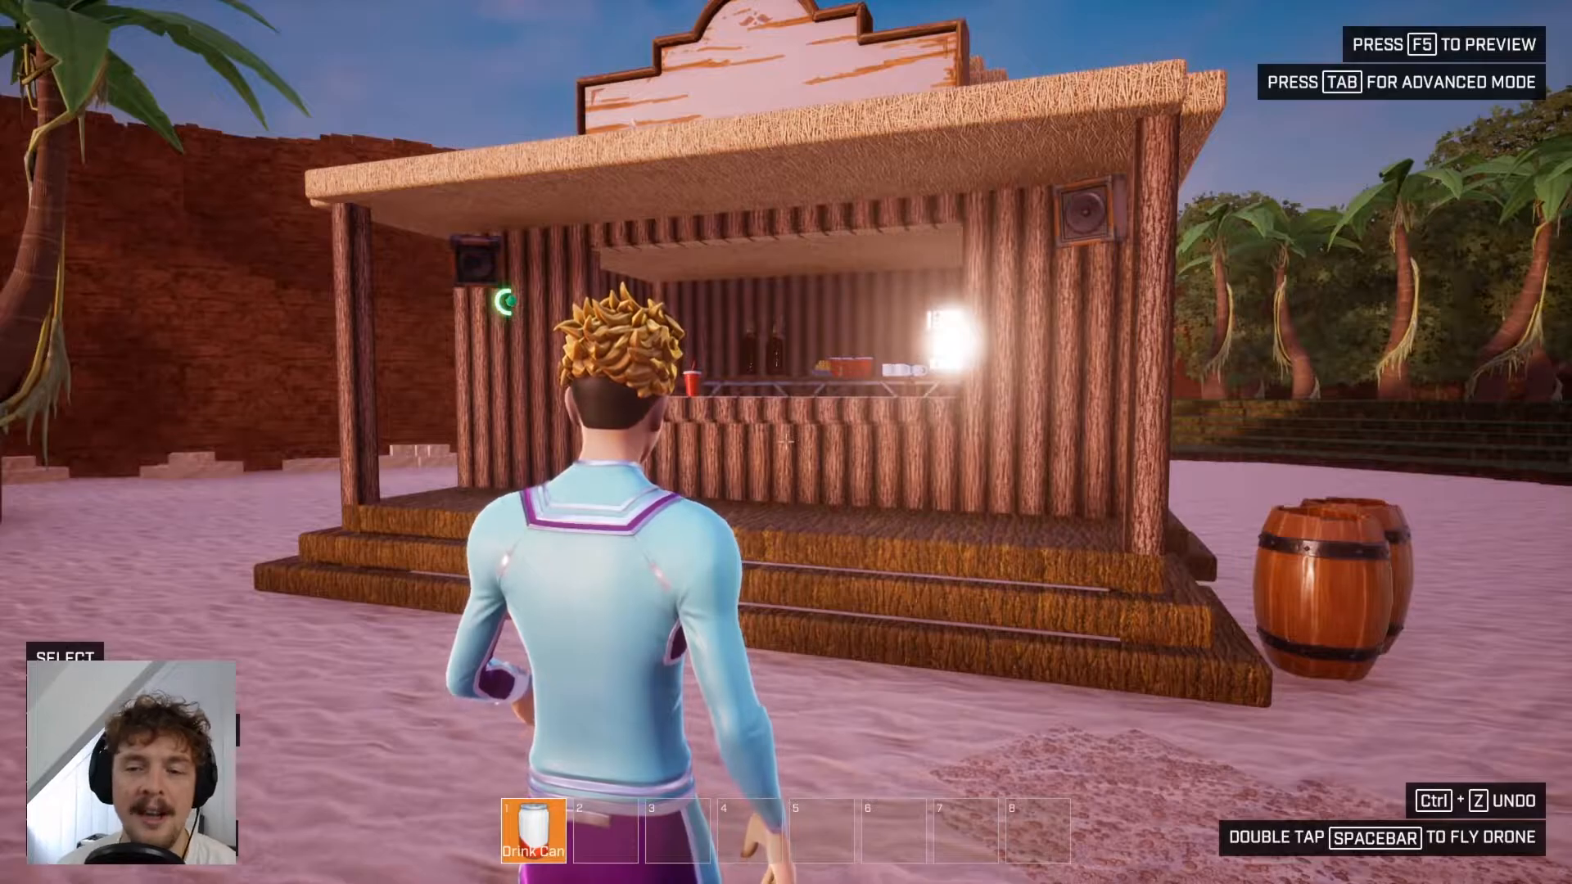
Open the entity properties of the front barrel beside the beach bar and show it in the World Tree.
key("s")
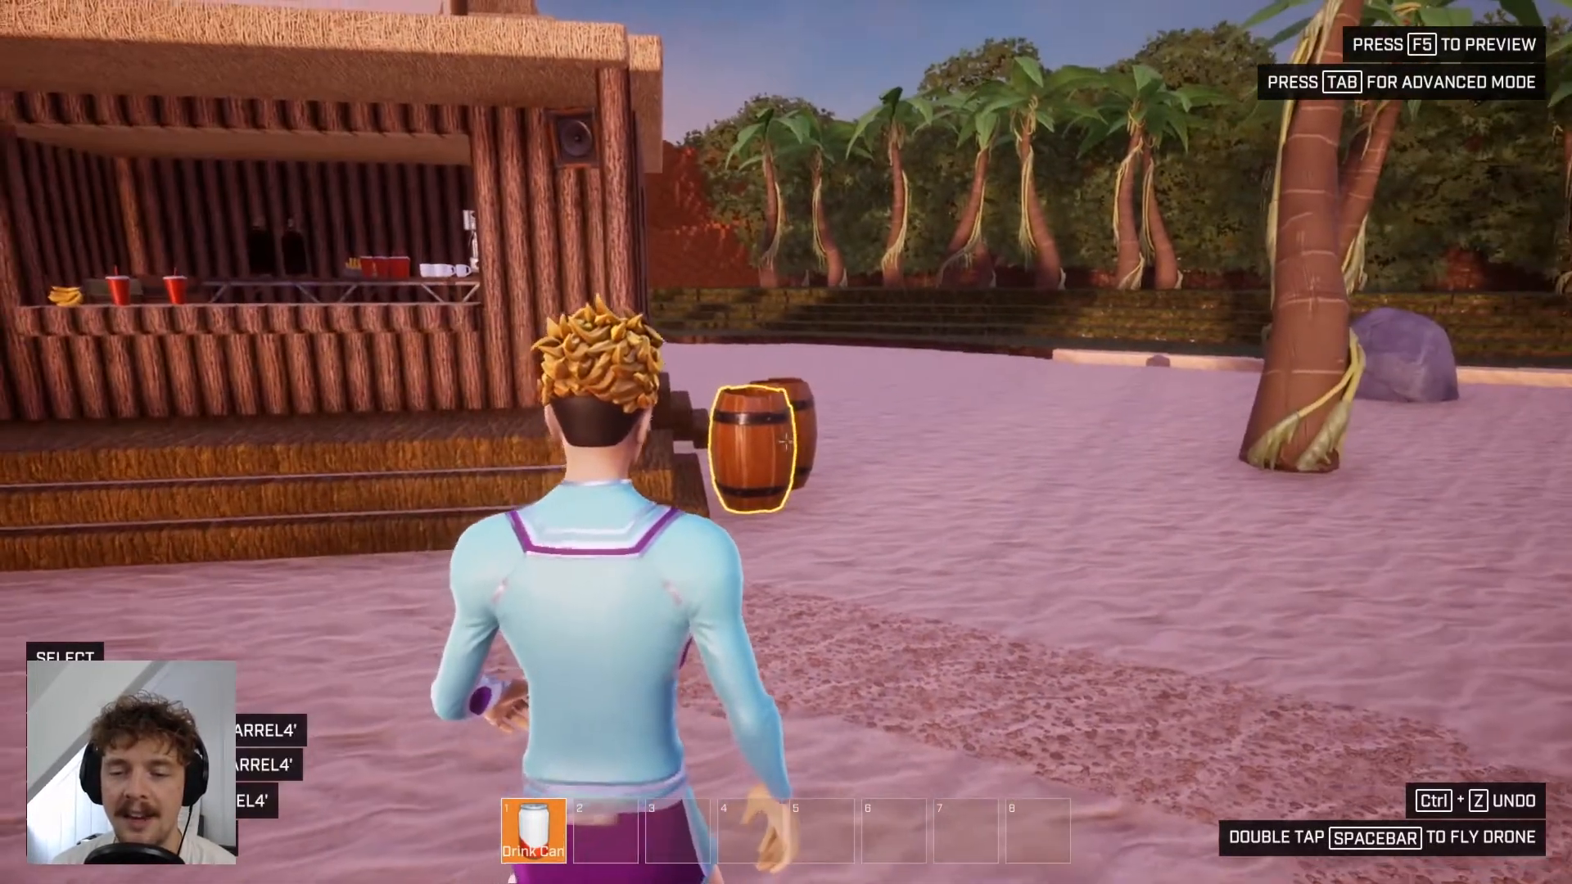
key("f")
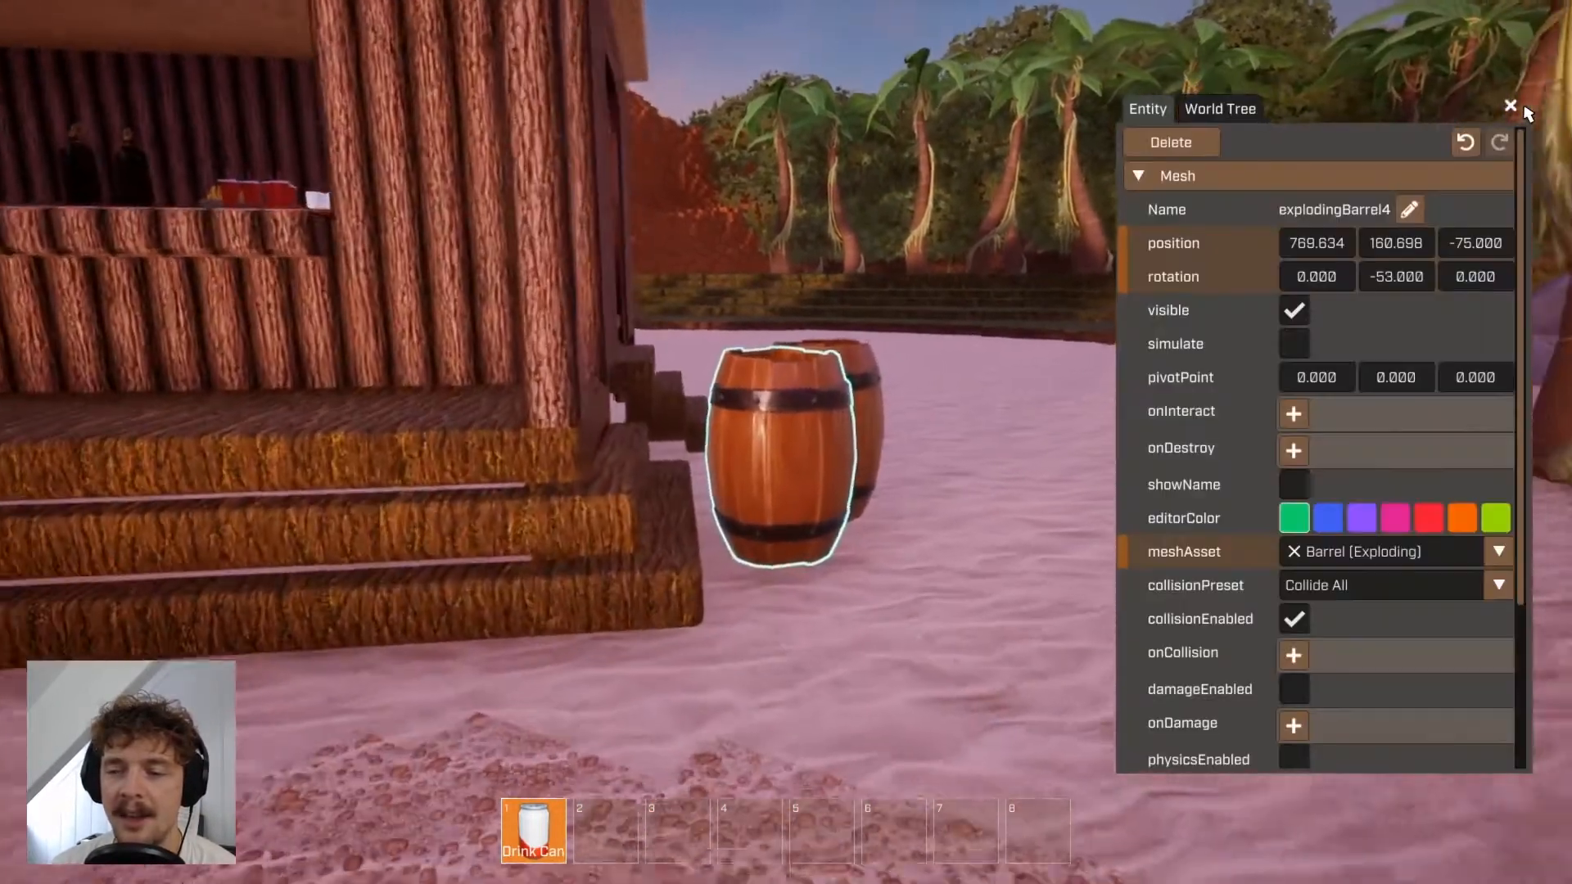
left_click(1249, 109)
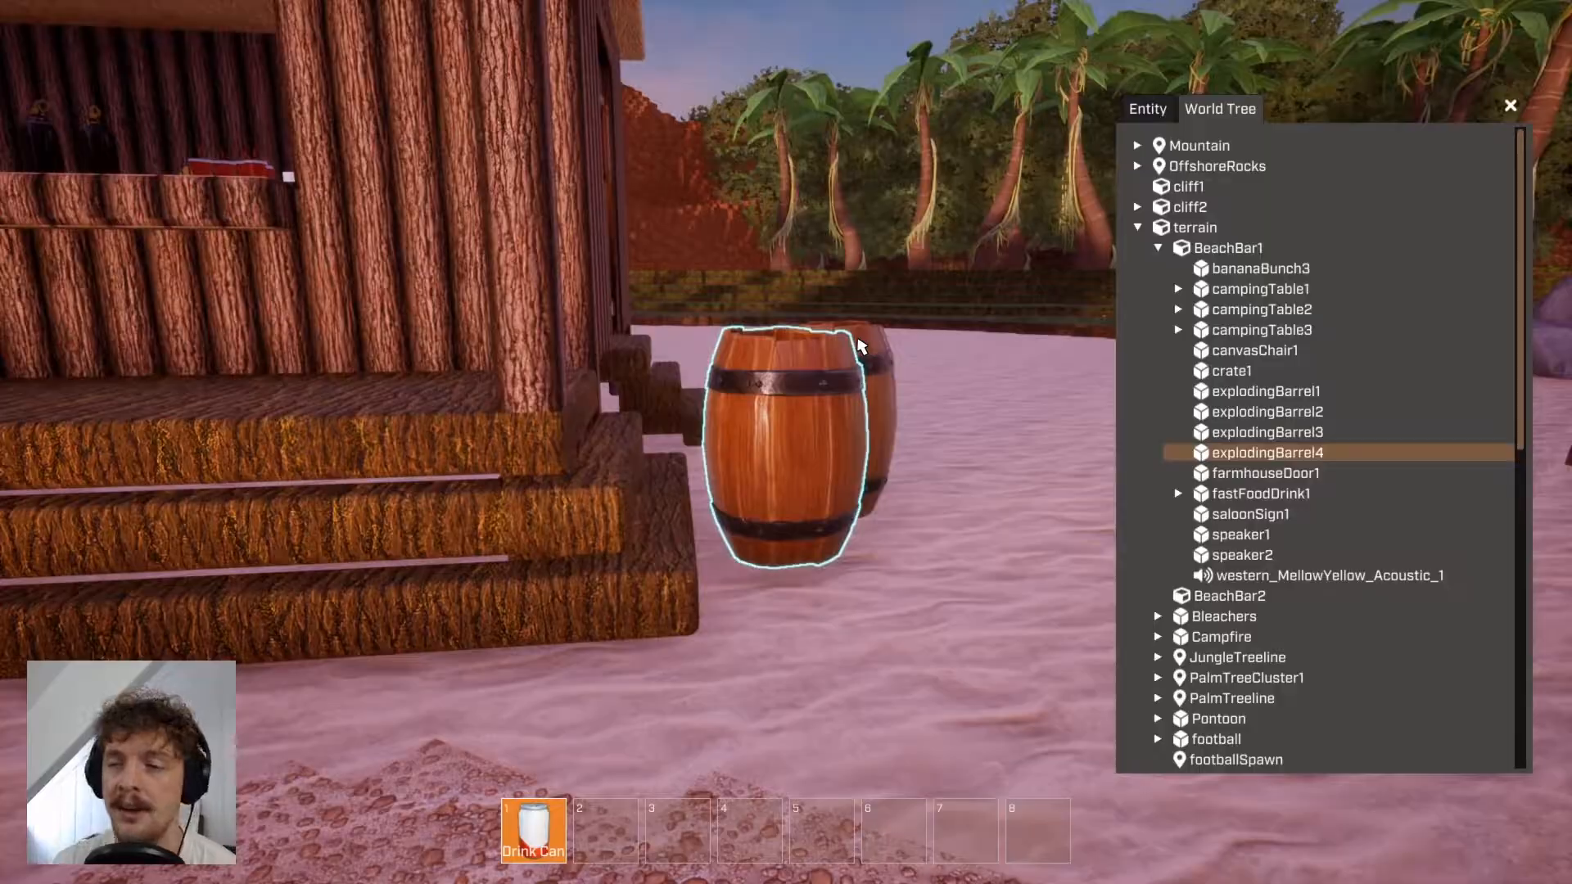
Switch to advanced mode and clear the library's "drink" filter.
key("Tab")
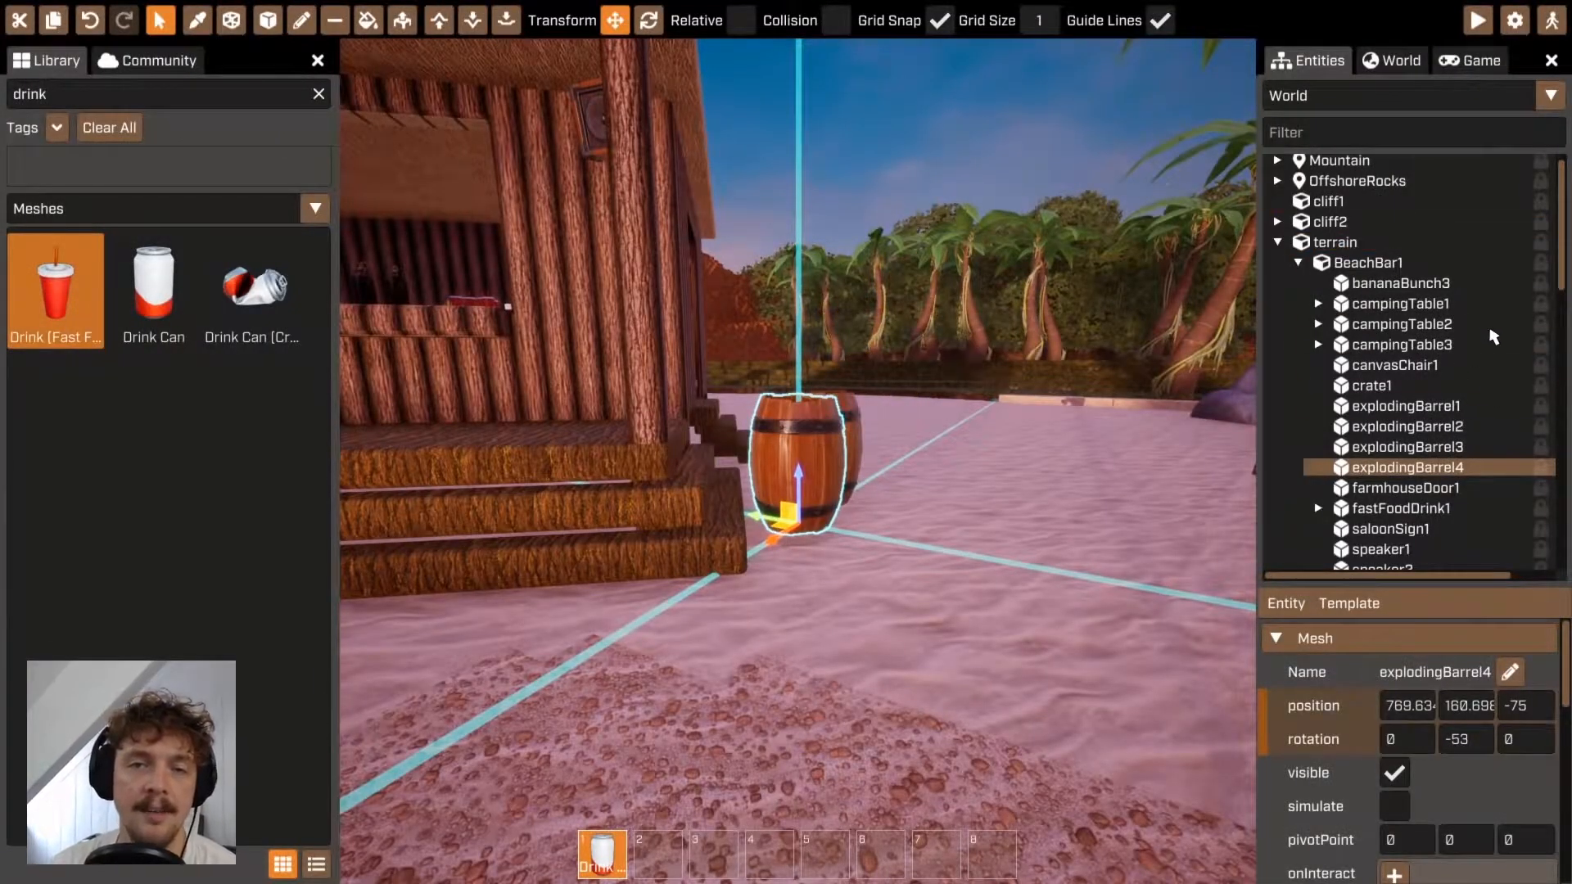
scroll(1490, 328, "up", 1)
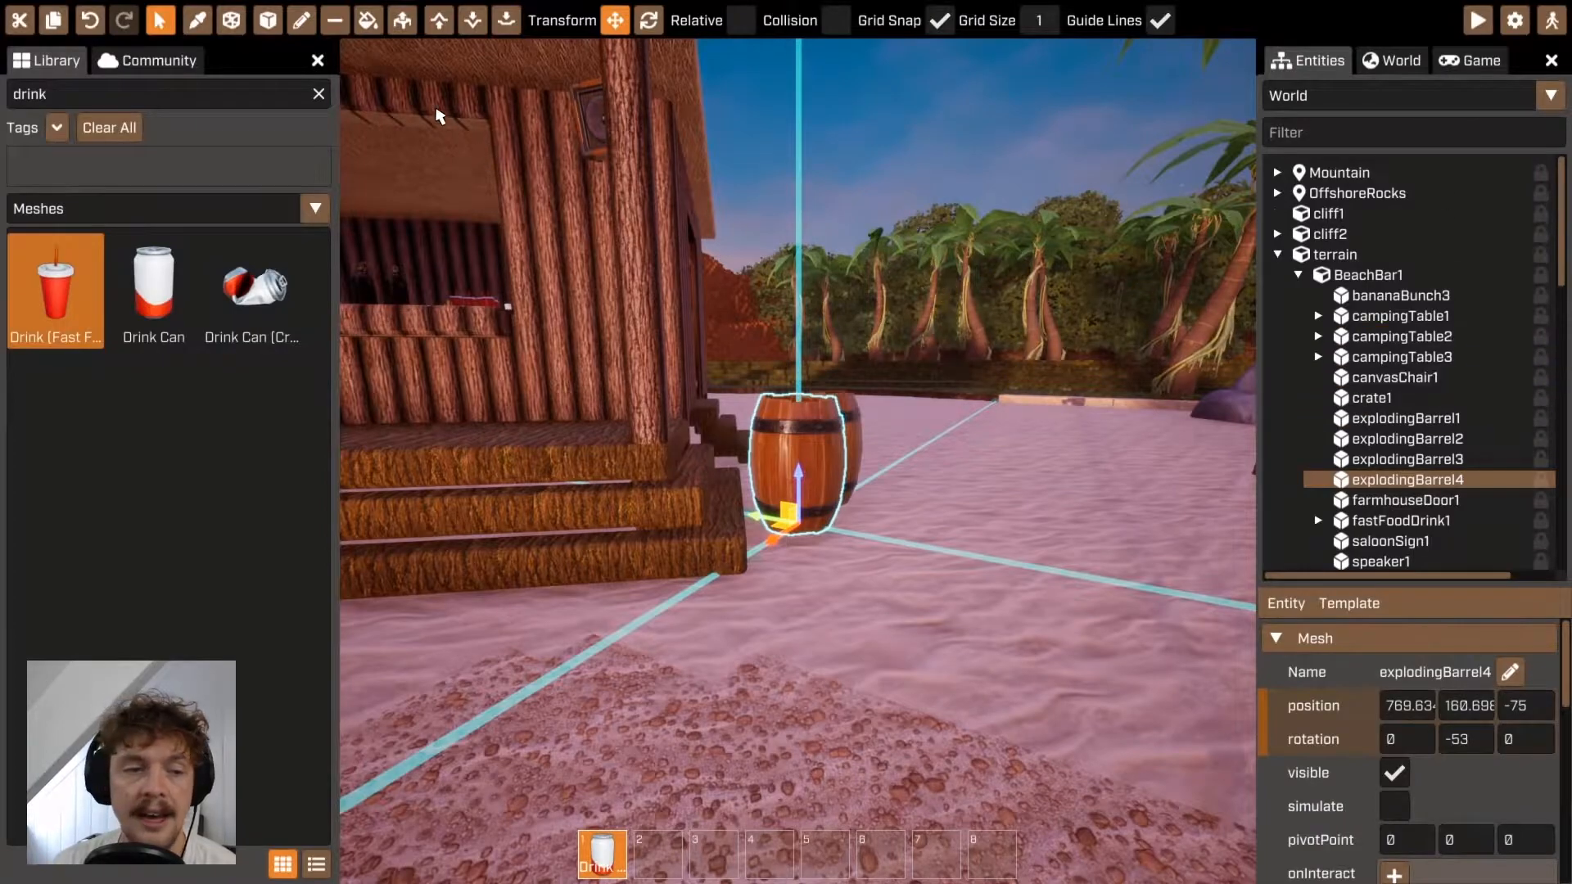
left_click(321, 94)
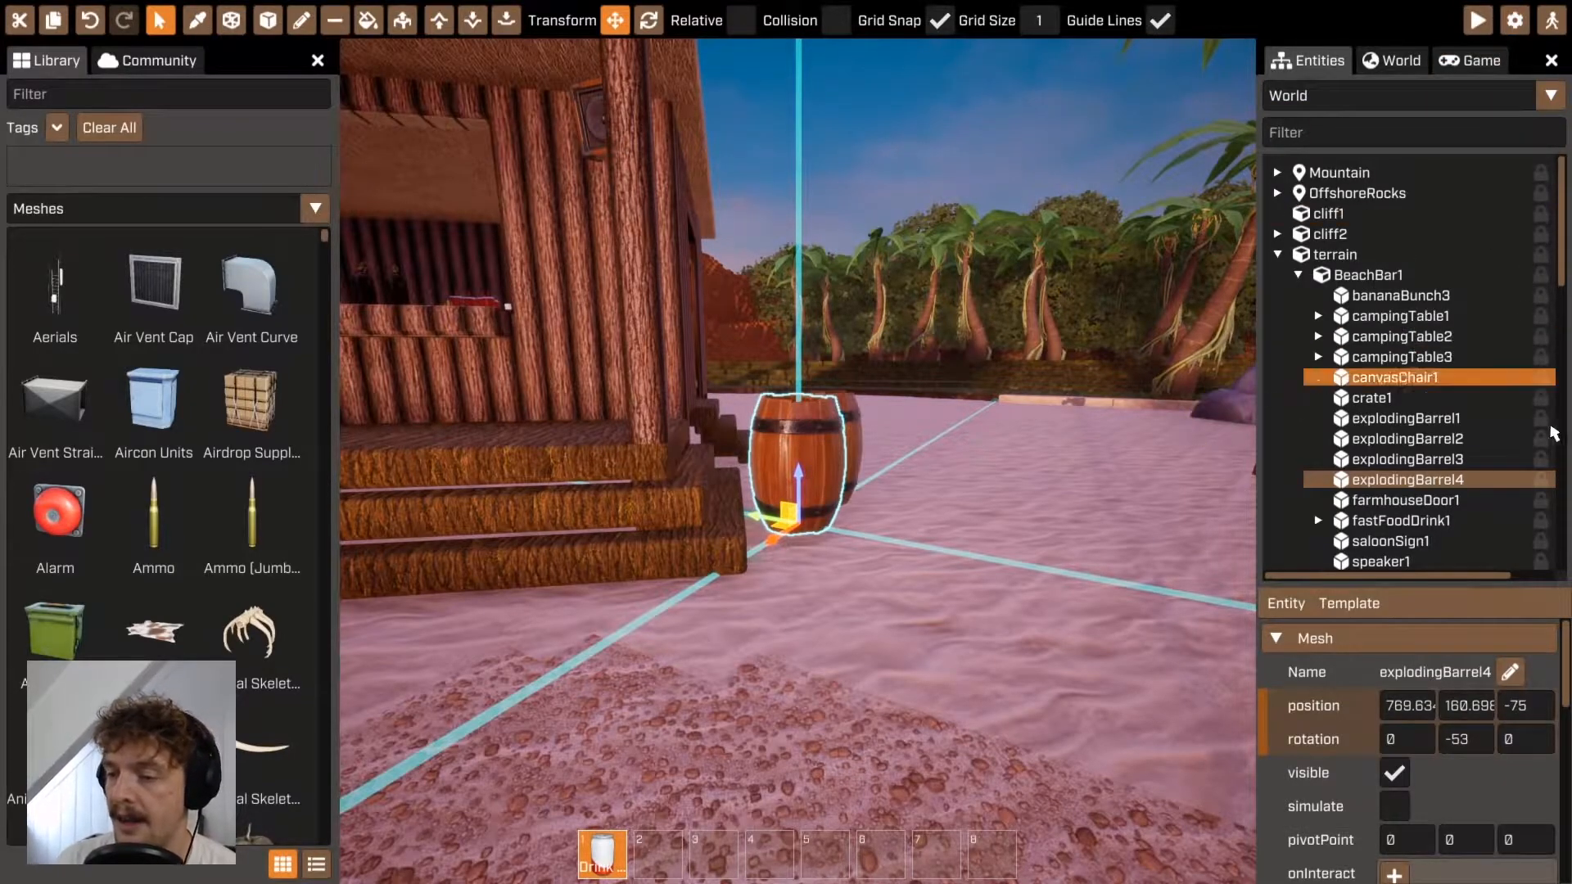
Select cliff1, then focus the view on campingTable3, crate1, explodingBarrel2, explodingBarrel4 and fastFoodDrink1 from the entity list.
left_click(1328, 213)
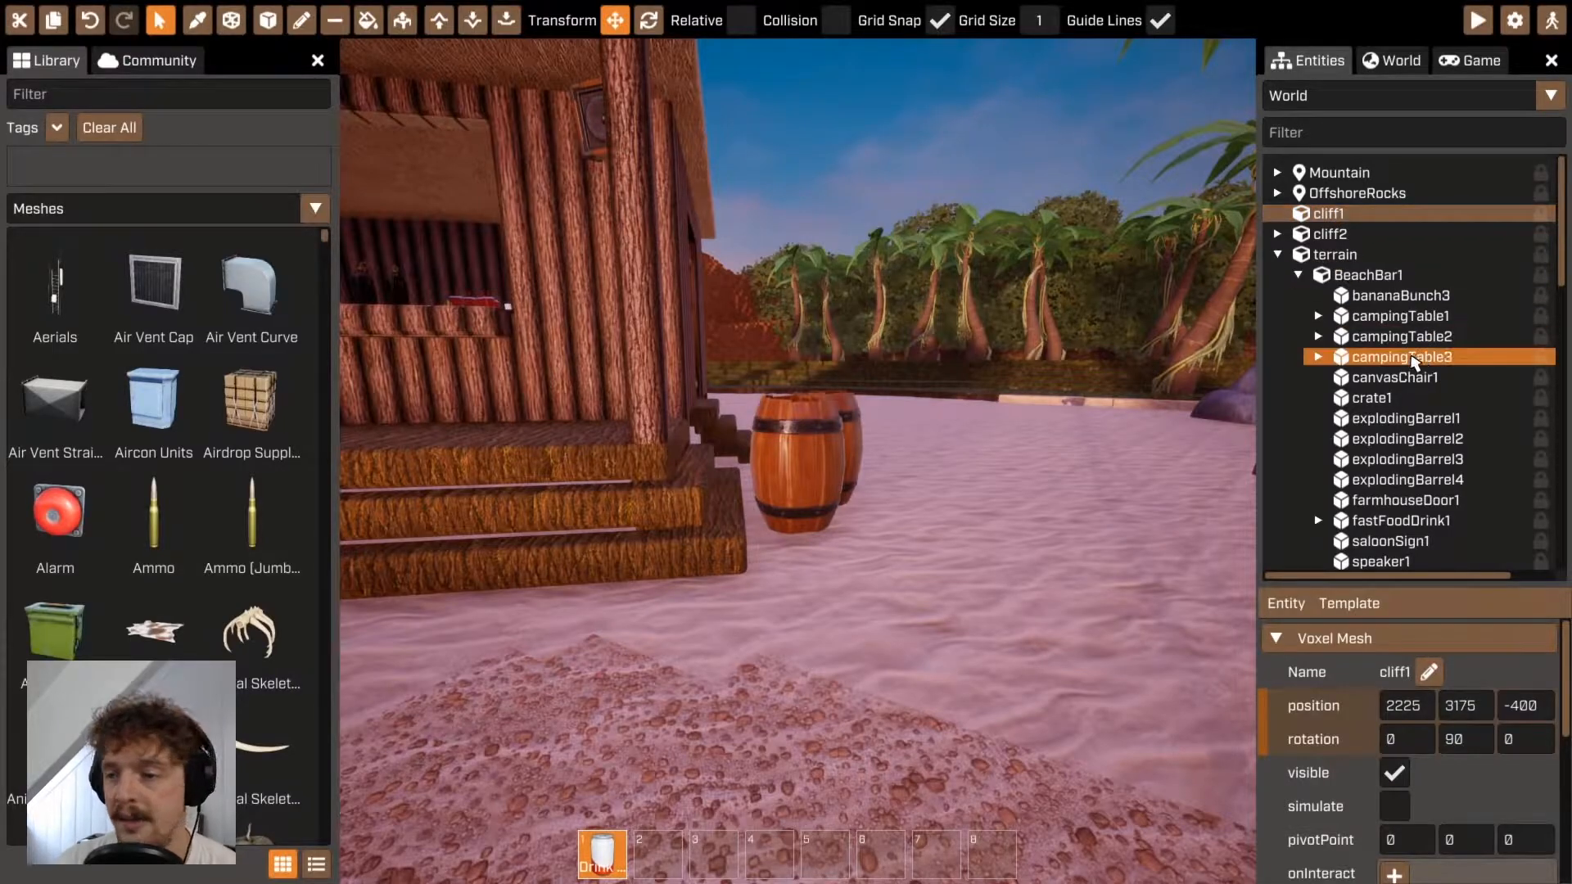
double_click(1421, 356)
double_click(1405, 418)
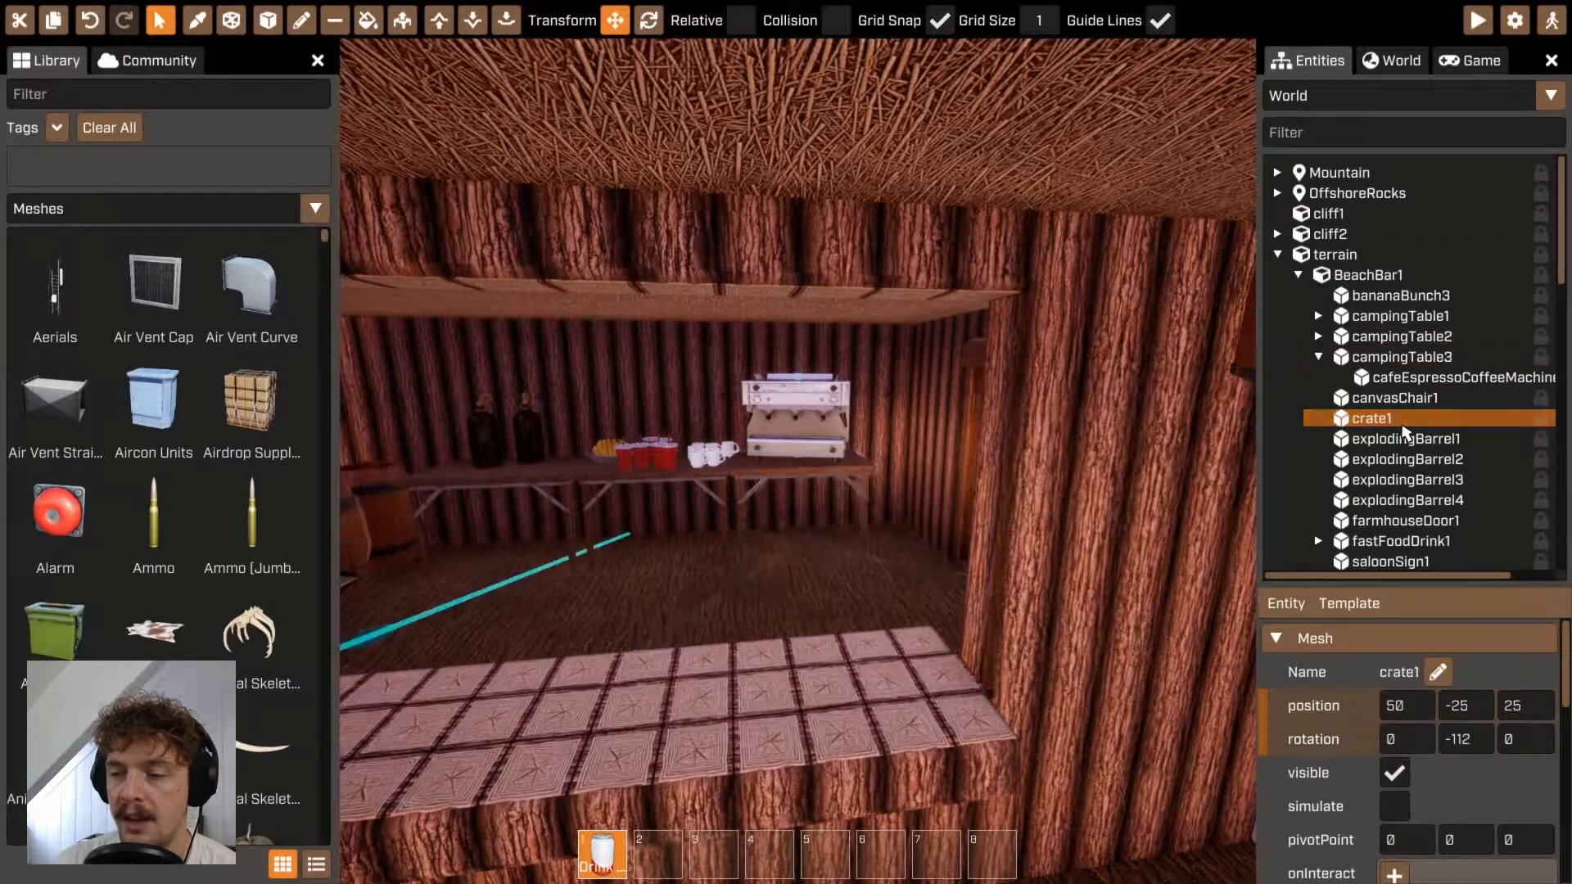
double_click(1412, 459)
double_click(1416, 498)
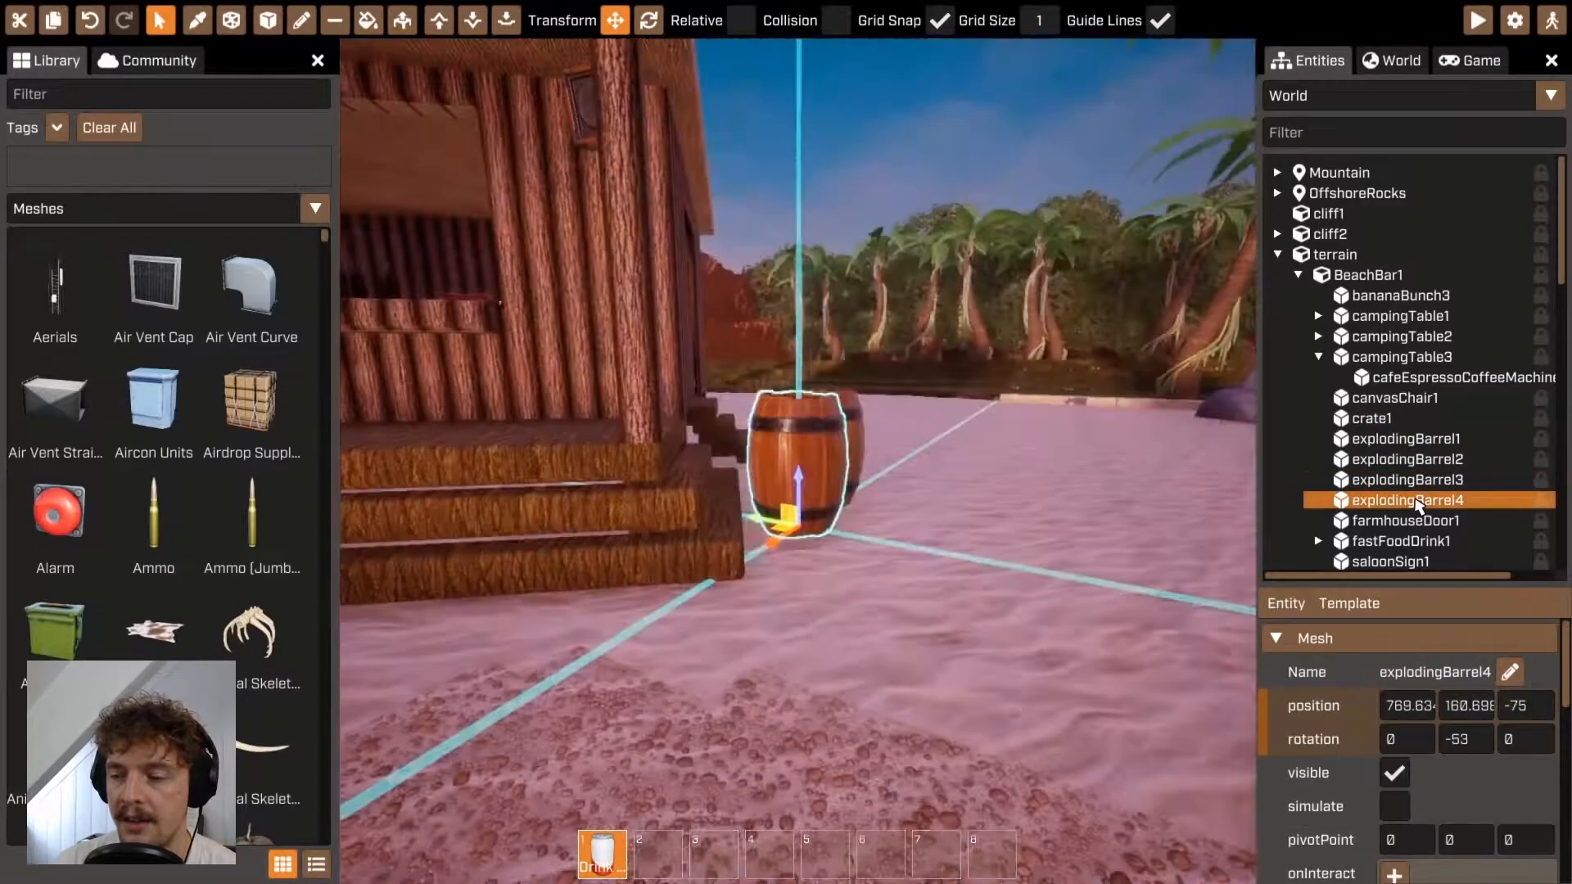
double_click(1401, 541)
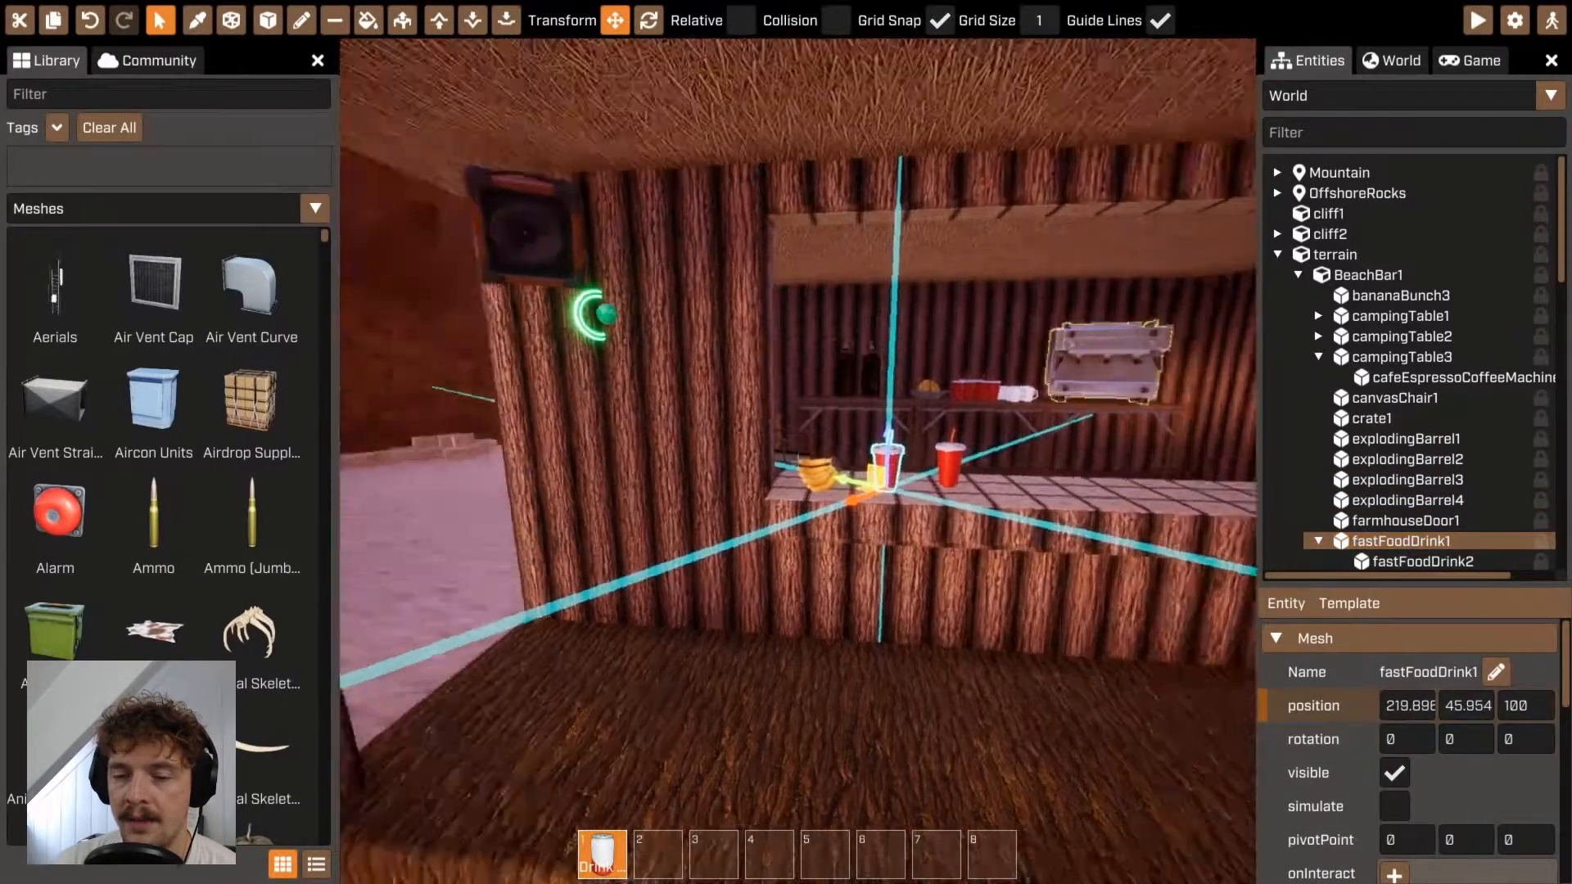
Return to basic mode and locate crate1, canvasChair1, explodingBarrel2, farmhouseDoor1, saloonSign1 and BeachBar2 through the World Tree.
key("Tab")
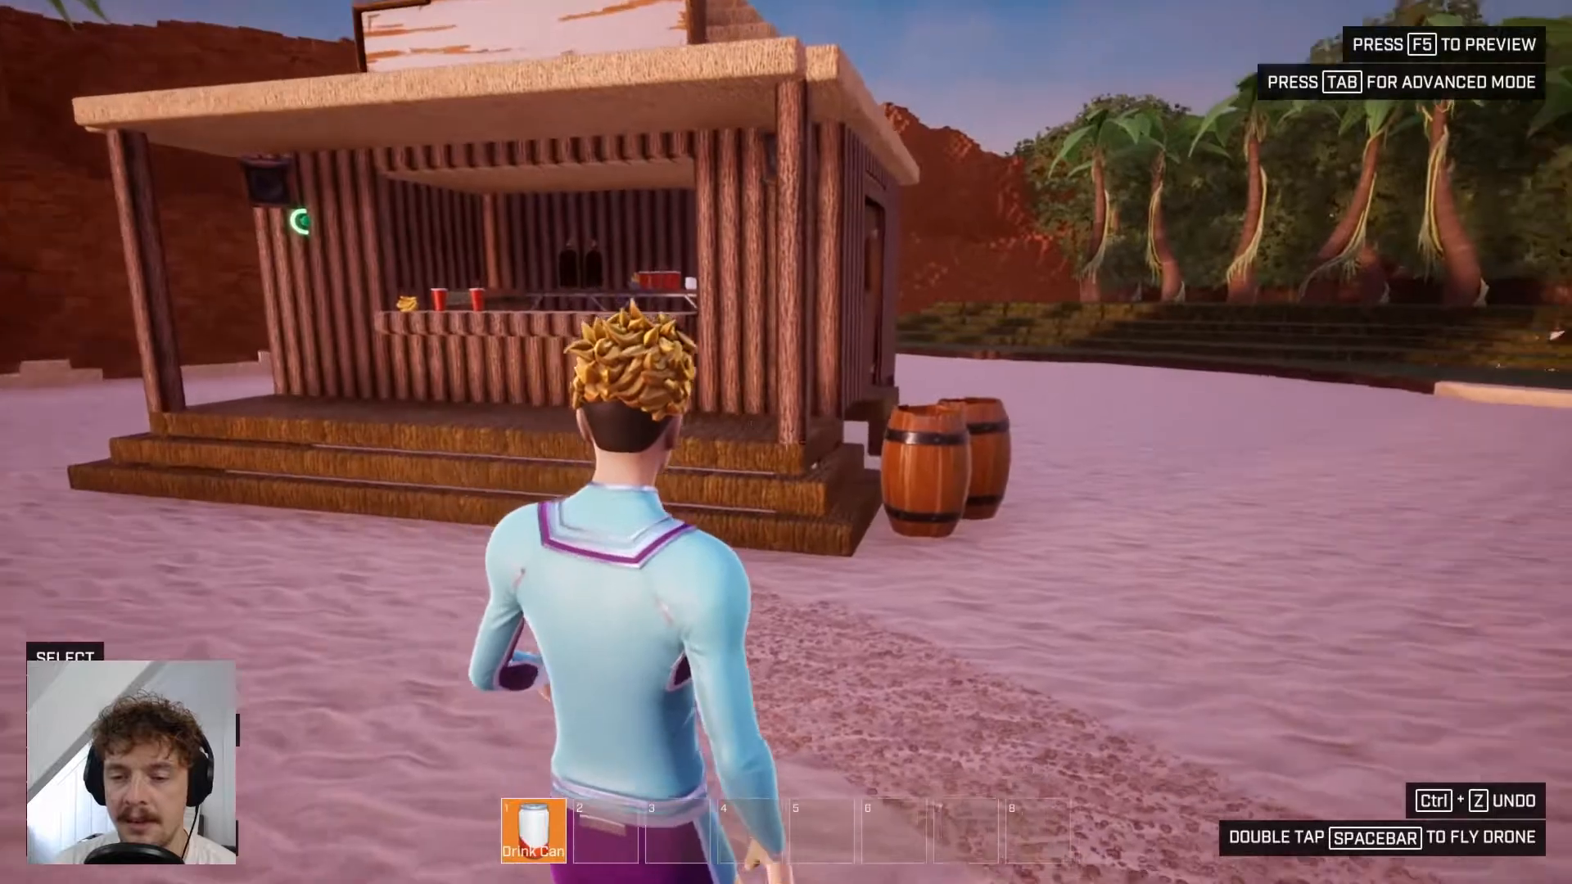
key("Tab")
double_click(1227, 371)
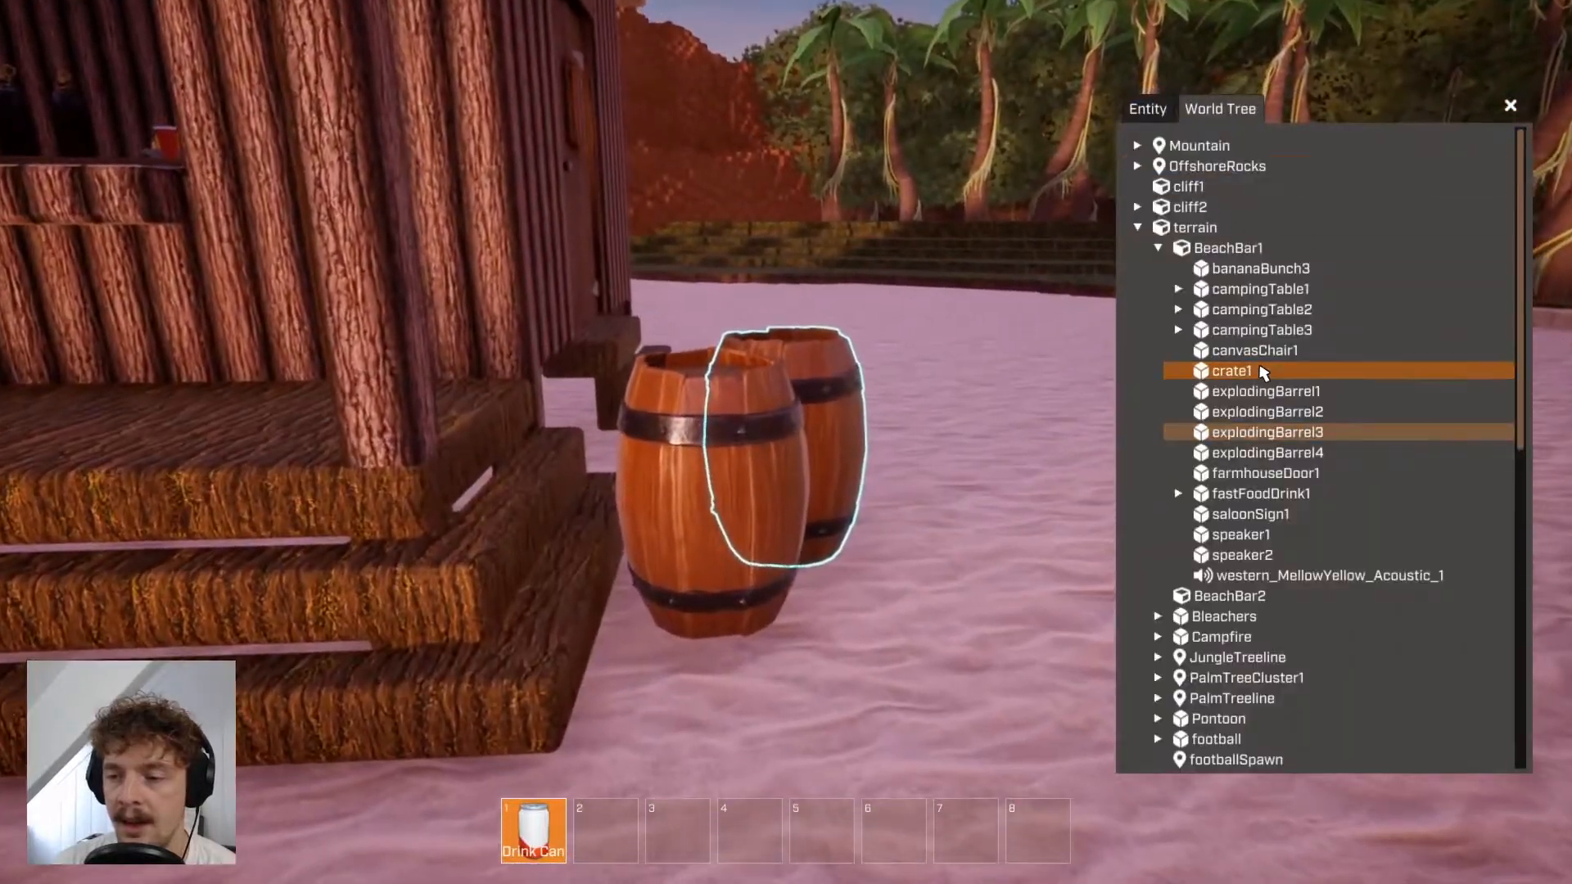
double_click(1260, 352)
double_click(1274, 413)
double_click(1265, 473)
double_click(1250, 514)
double_click(1253, 597)
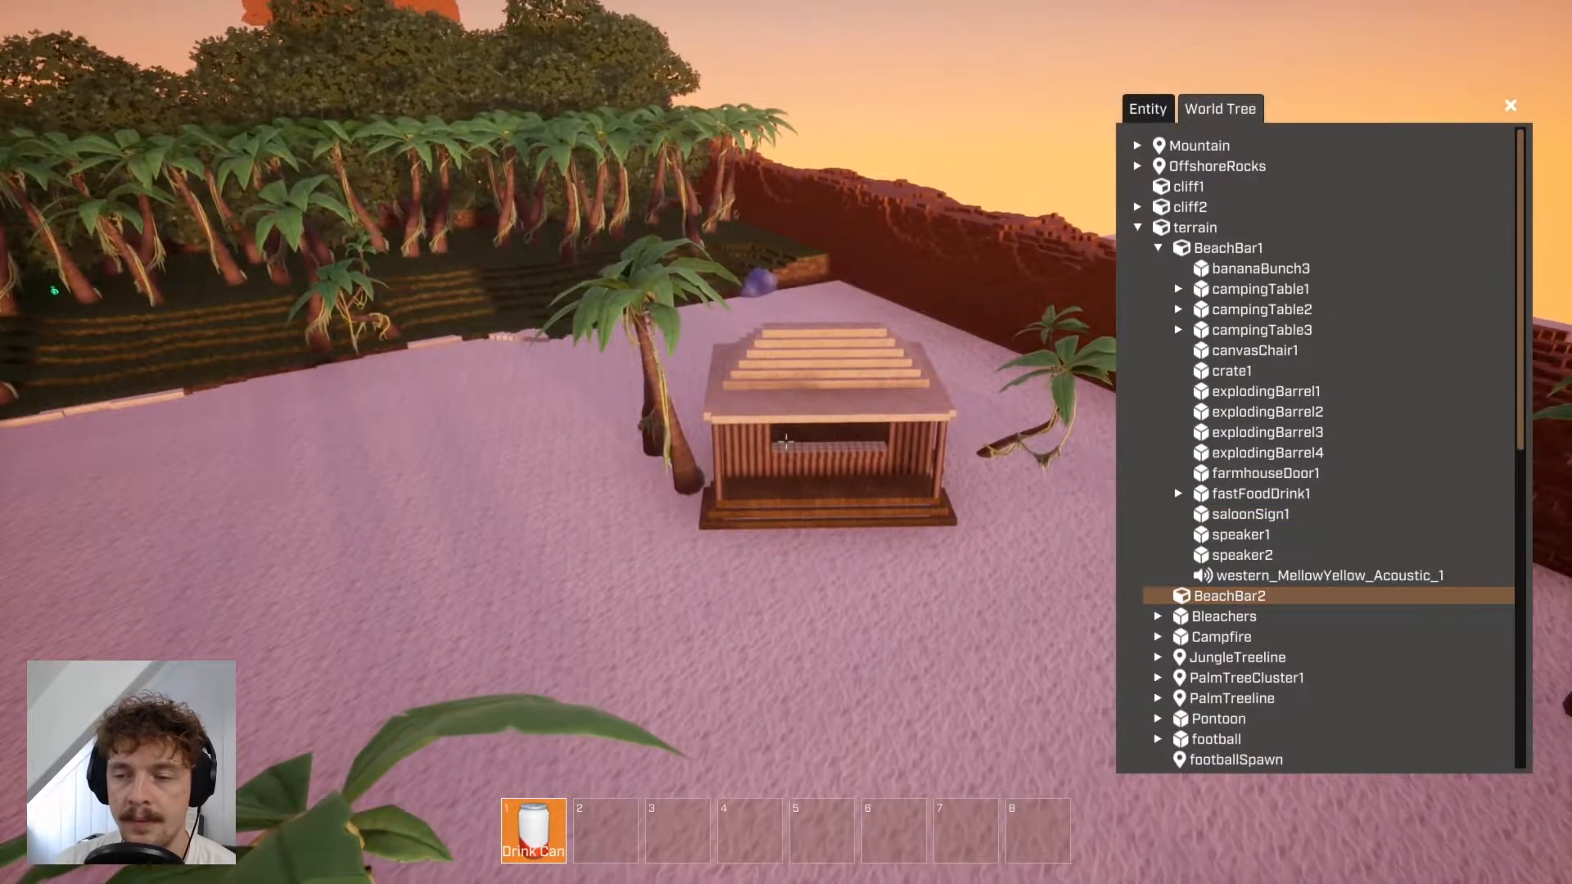
right_click_drag(786, 442, 749, 473)
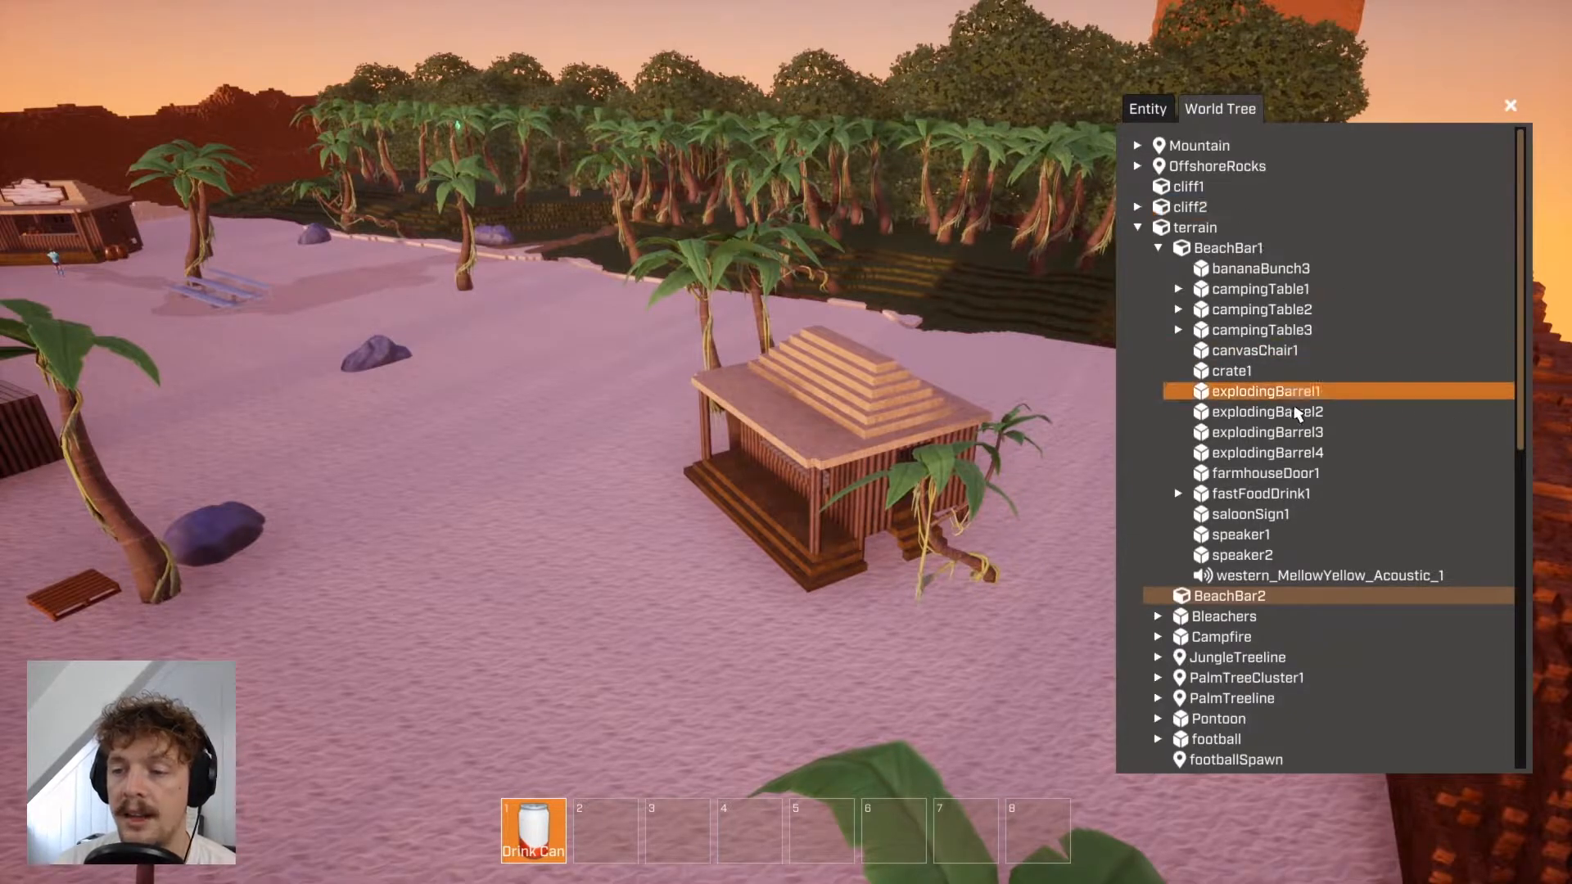
Locate explodingBarrel1 inside the beach bar from the World Tree and check its entity properties.
double_click(1293, 392)
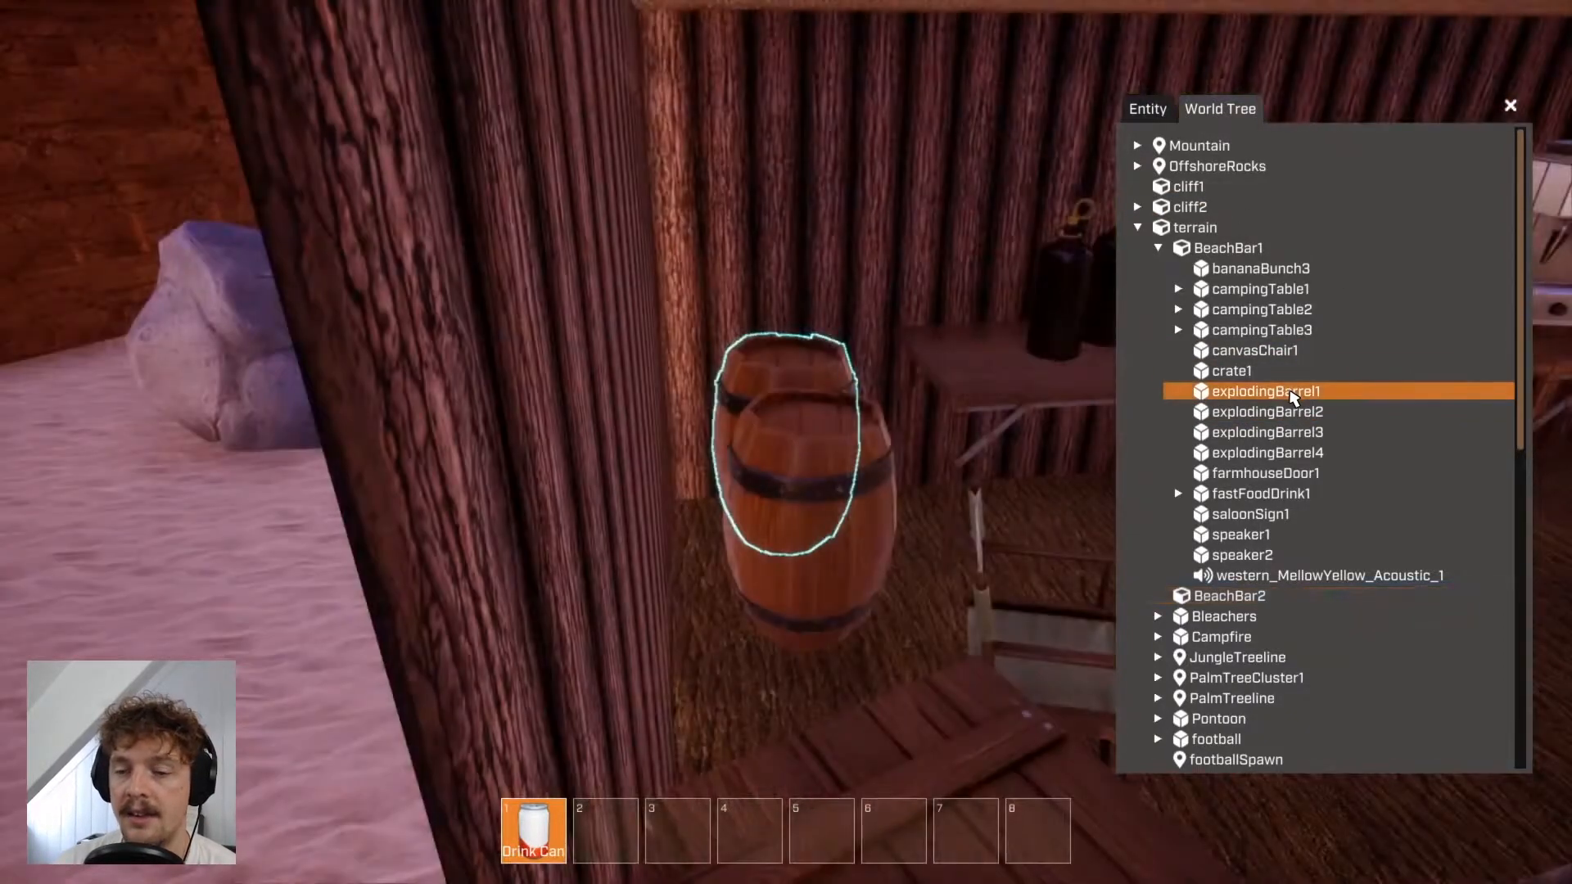
right_click_drag(892, 418, 1038, 147)
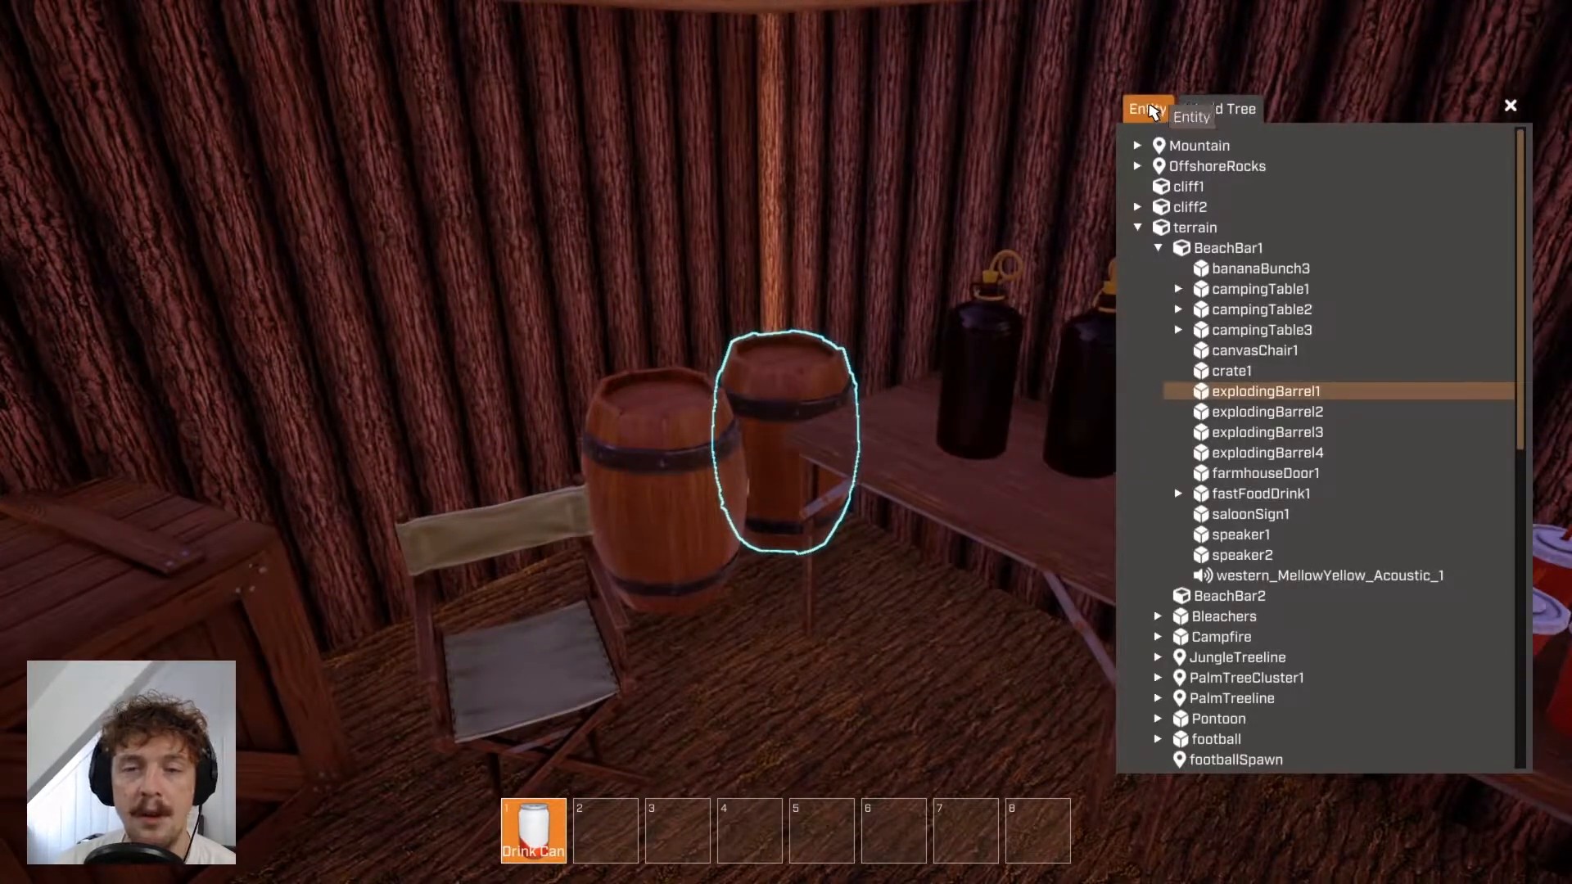
left_click(1147, 108)
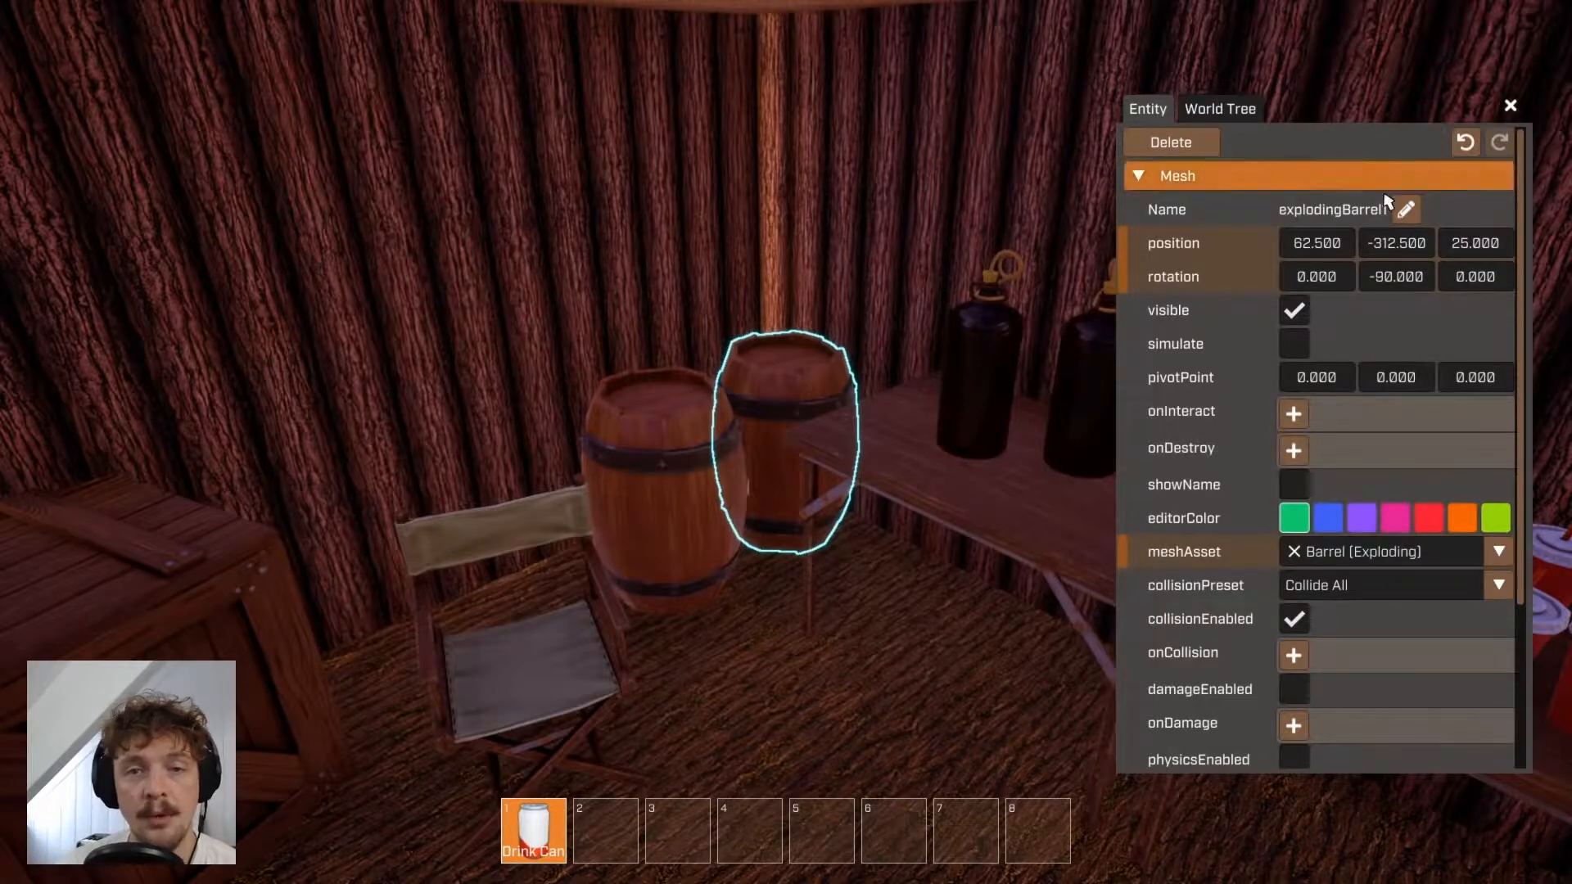
left_click(1219, 108)
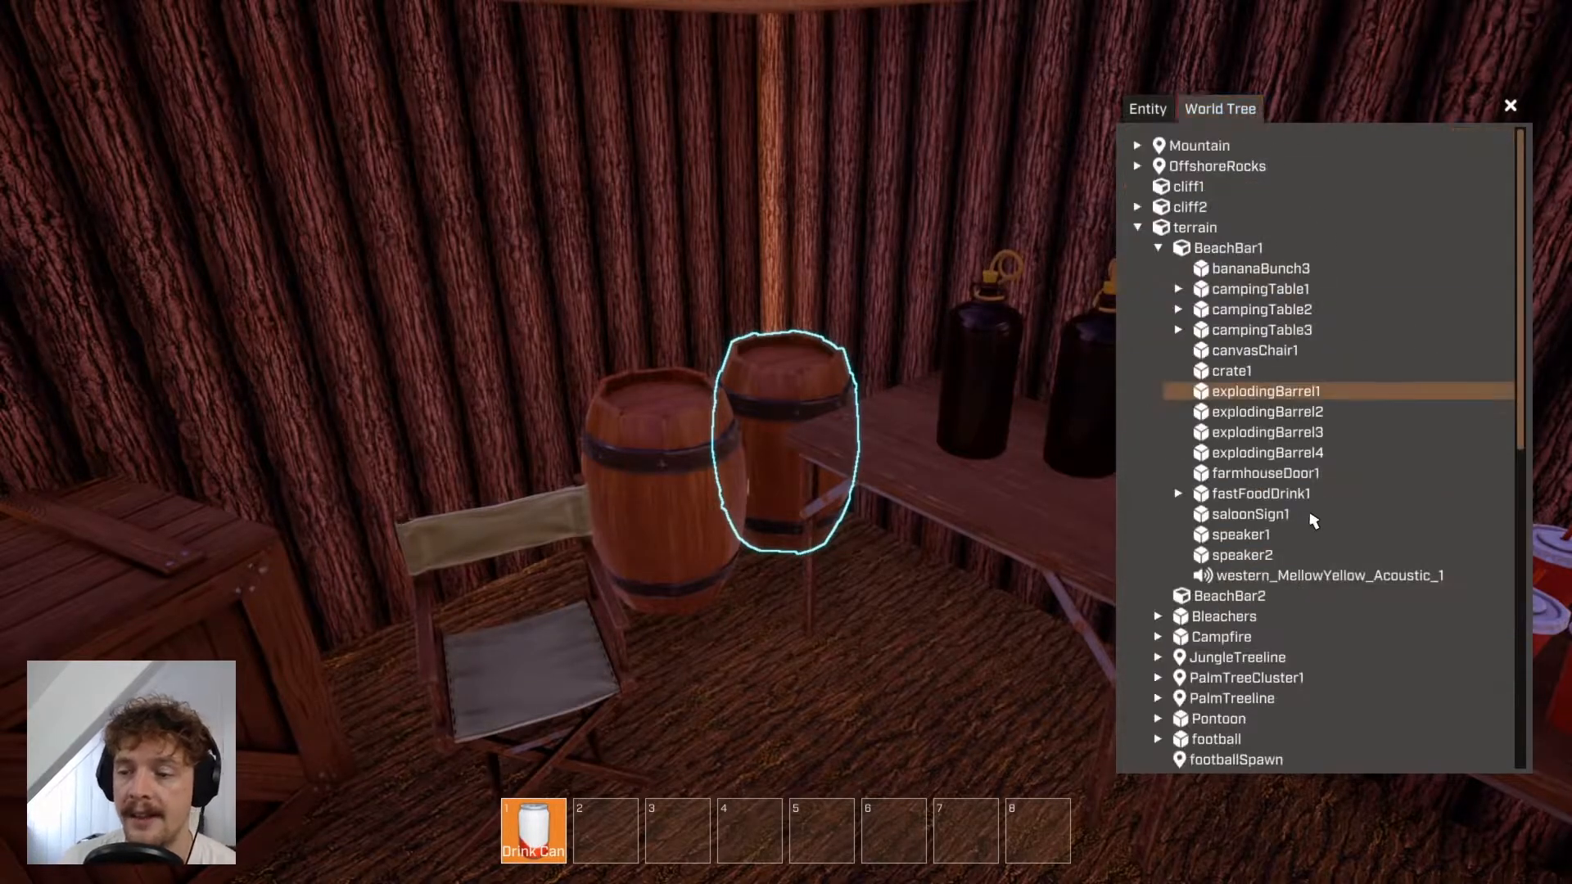
Focus on saloonSign1 and examine the objects nested under BeachBar1 and campingTable1 in the World Tree.
left_click(1281, 515)
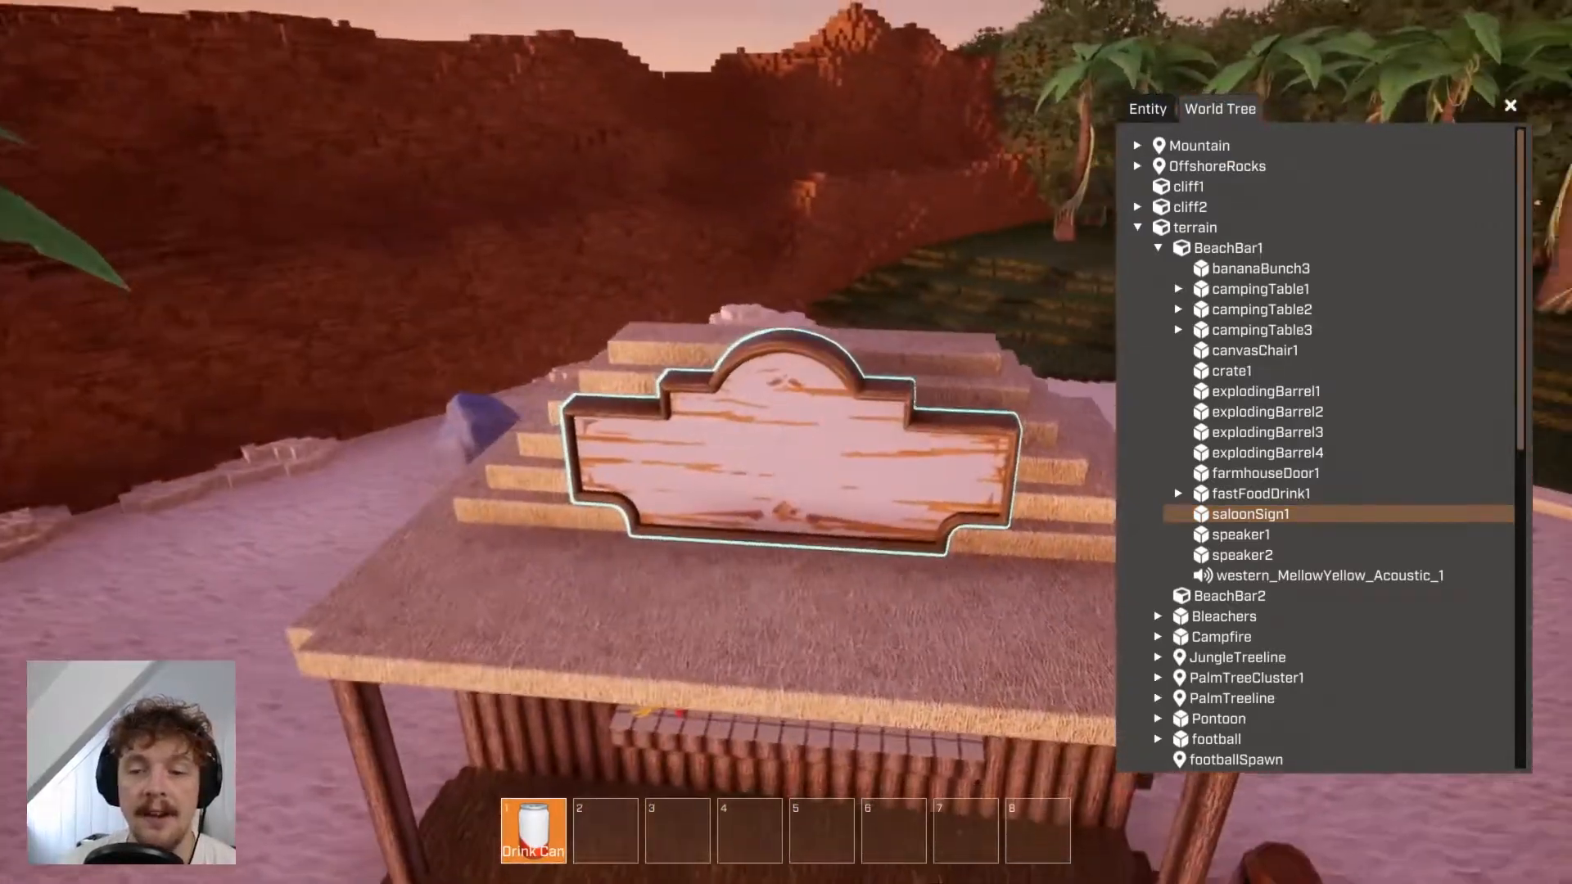
left_click_drag(524, 328, 619, 376, "alt")
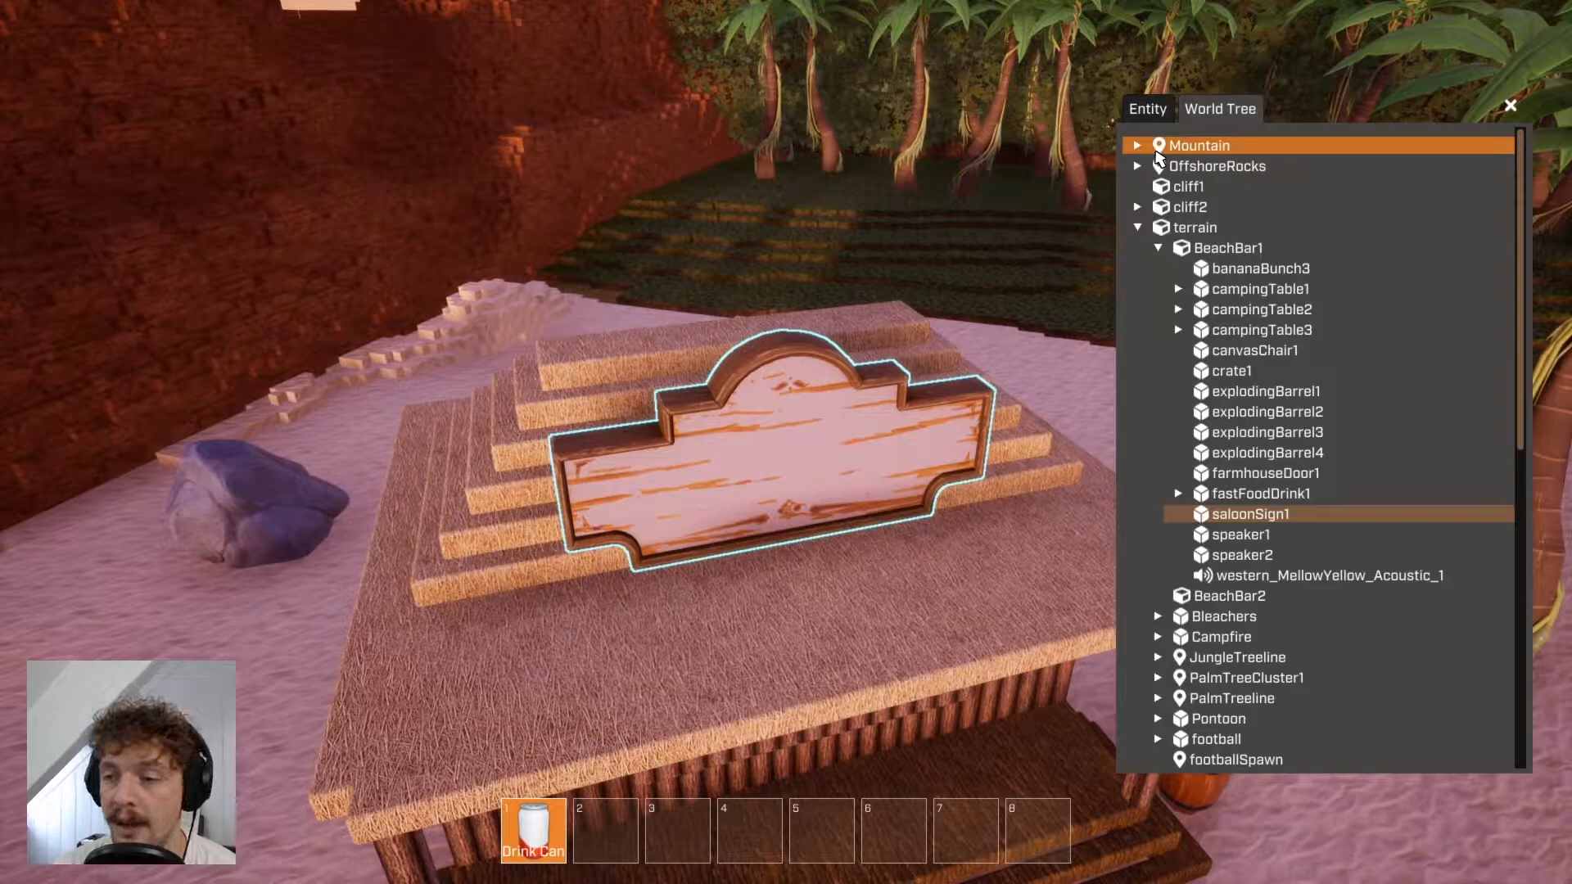
left_click(1157, 248)
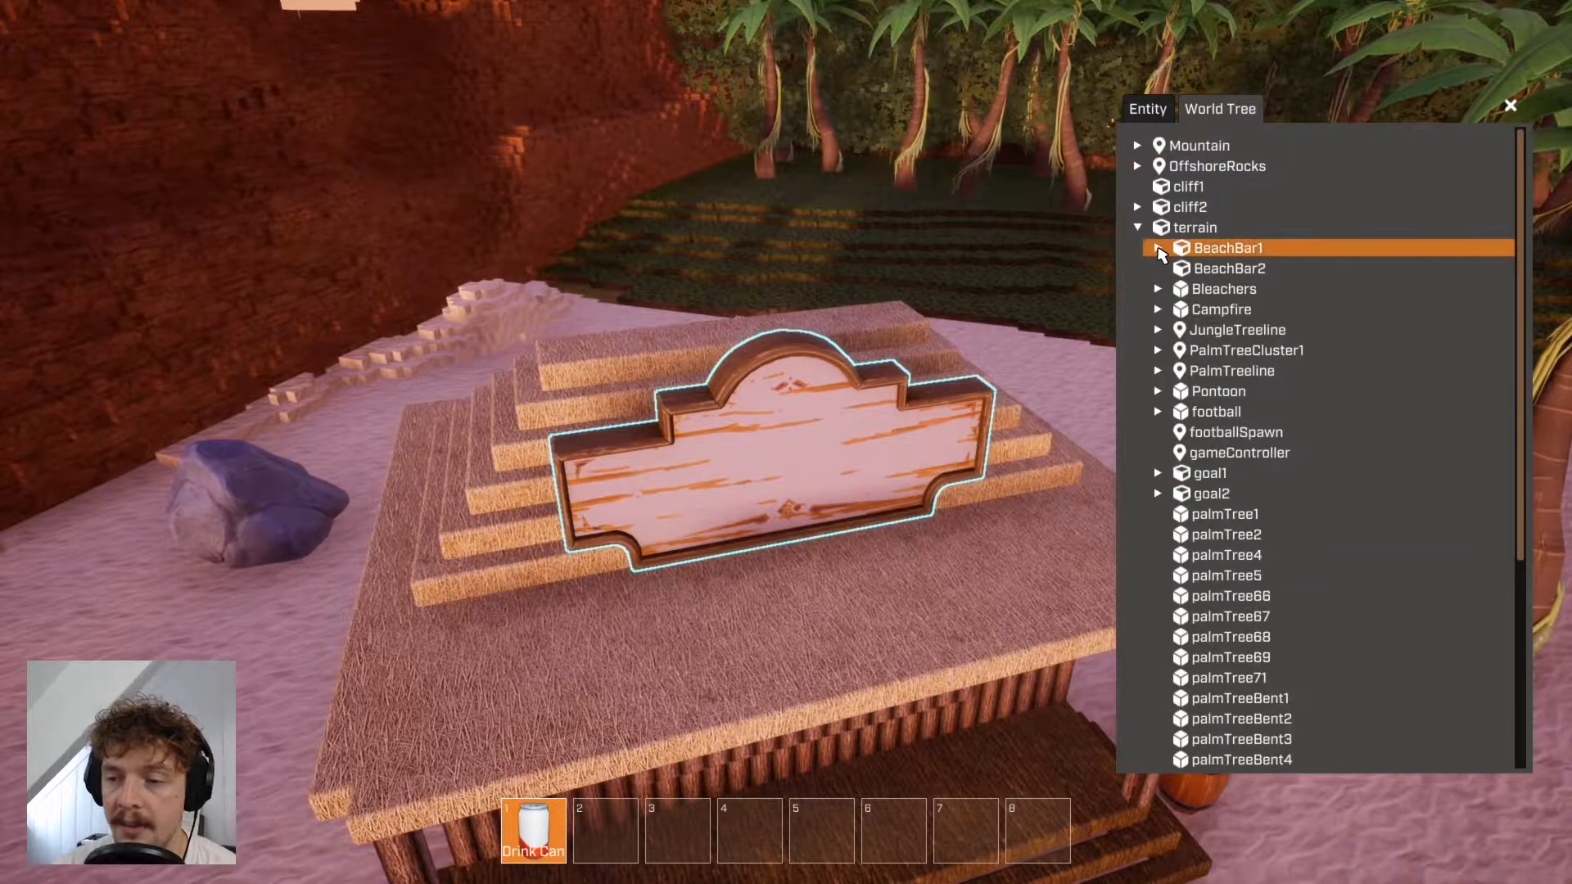
left_click(1159, 249)
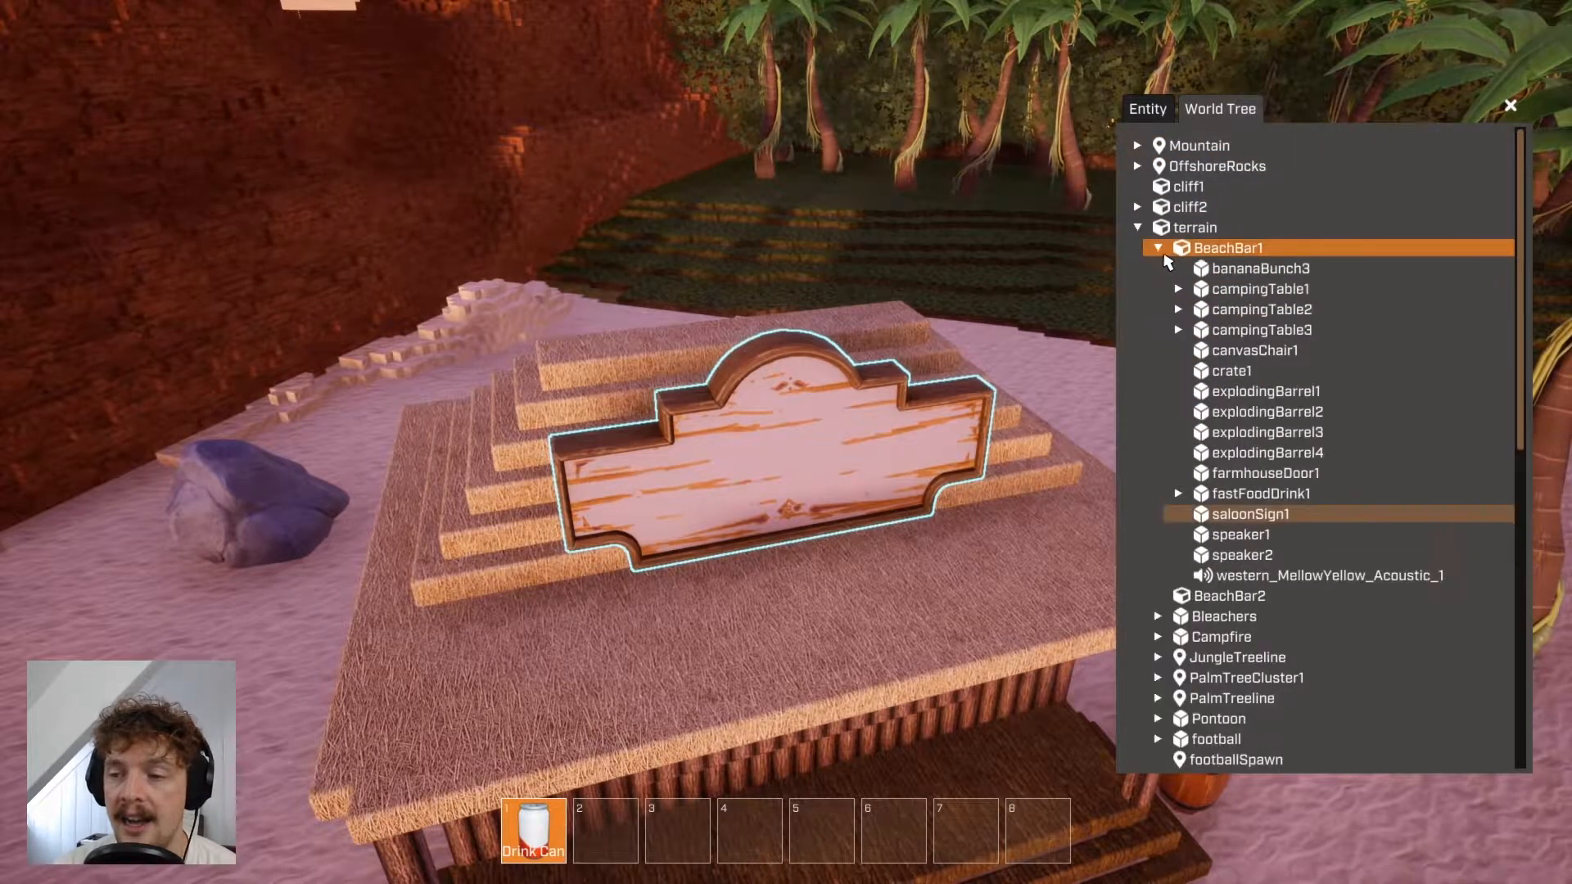
left_click(1179, 290)
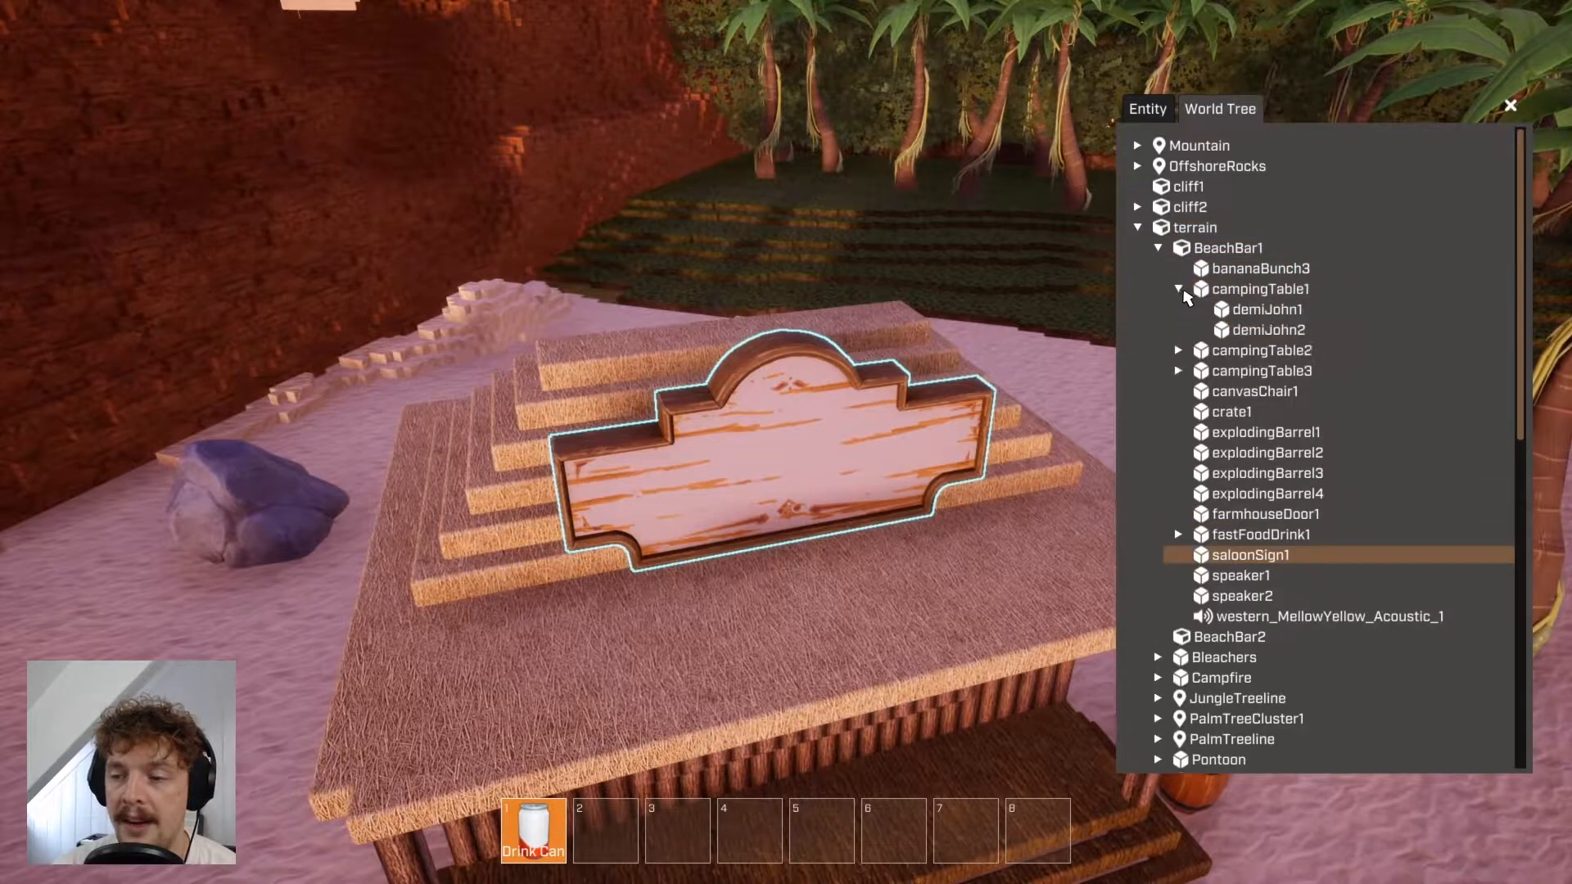
left_click(1179, 290)
left_click(1178, 290)
left_click(1178, 290)
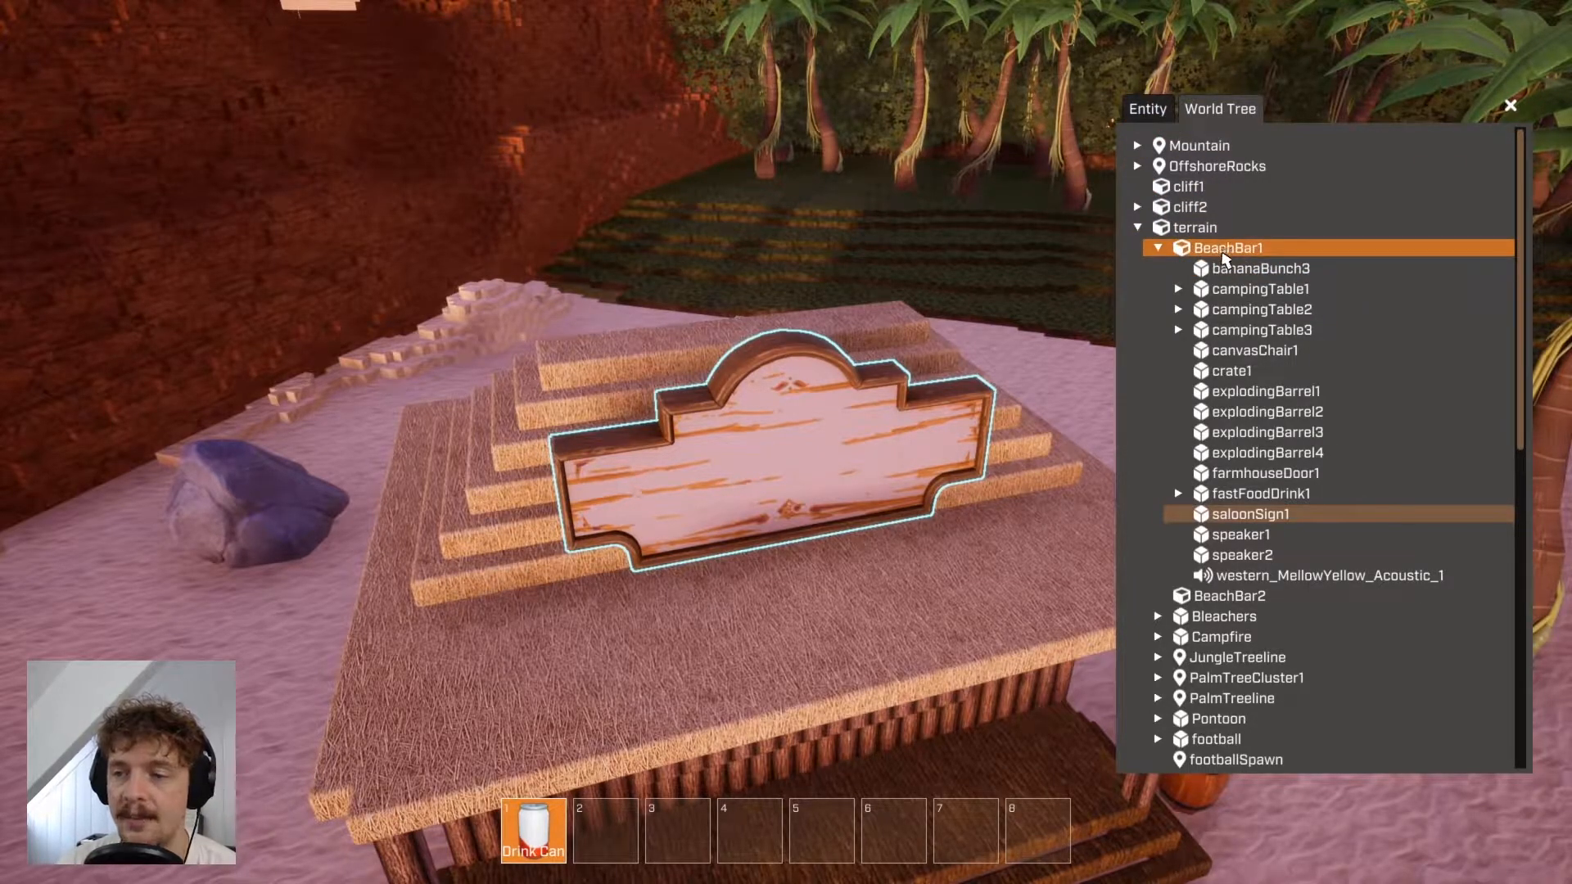
Locate the Bleachers and JungleTreeline groups from the World Tree, survey the beach from above and close the tree.
left_click(1223, 616)
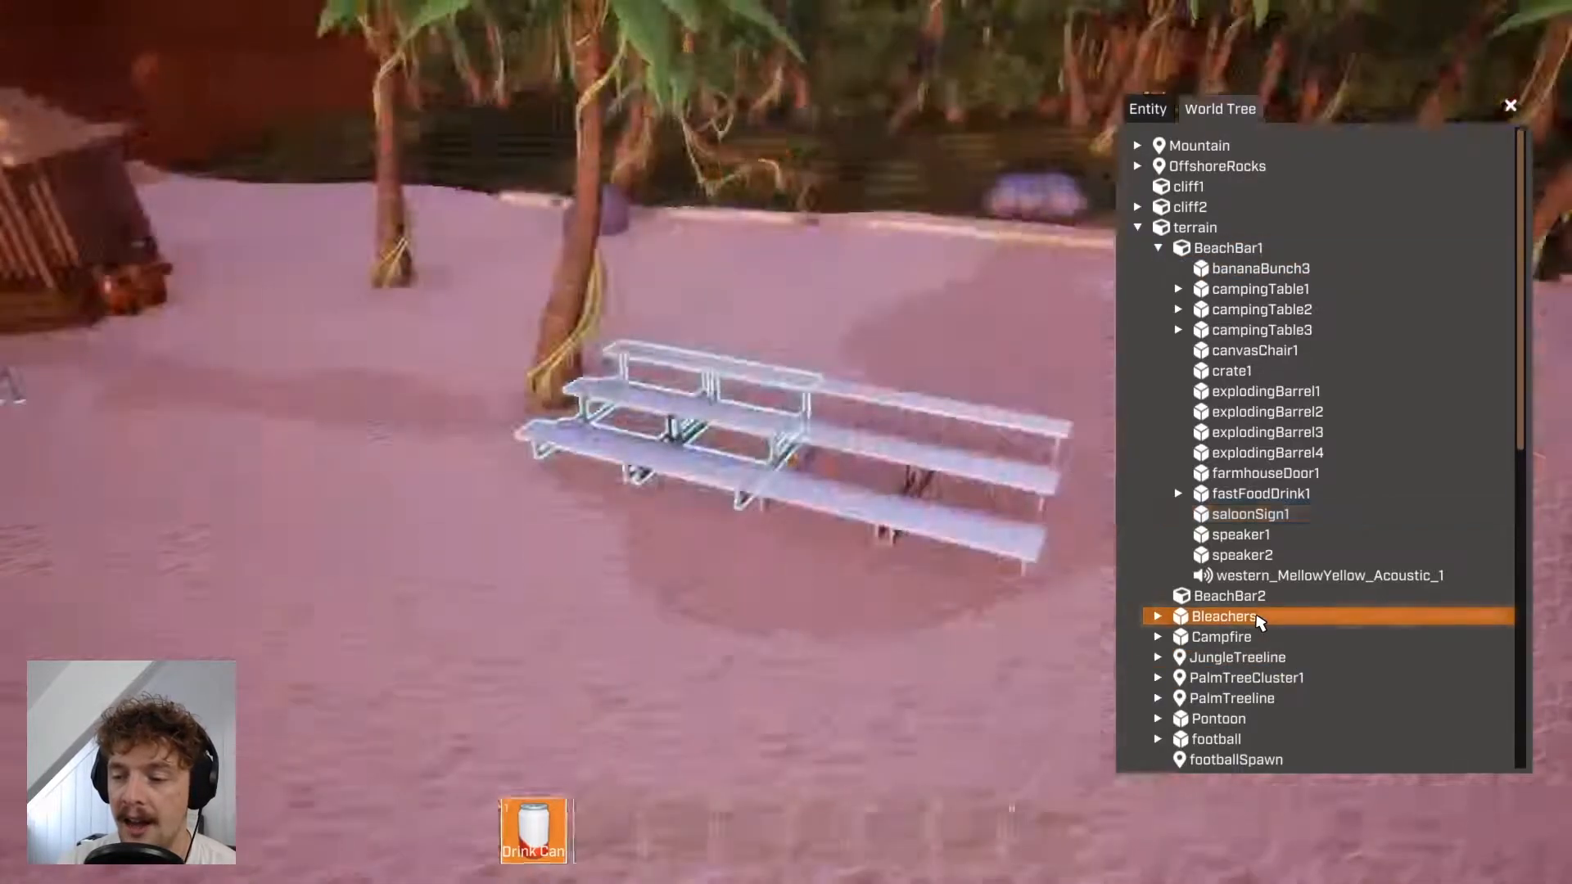
right_click_drag(940, 547, 1044, 566)
left_click(1237, 658)
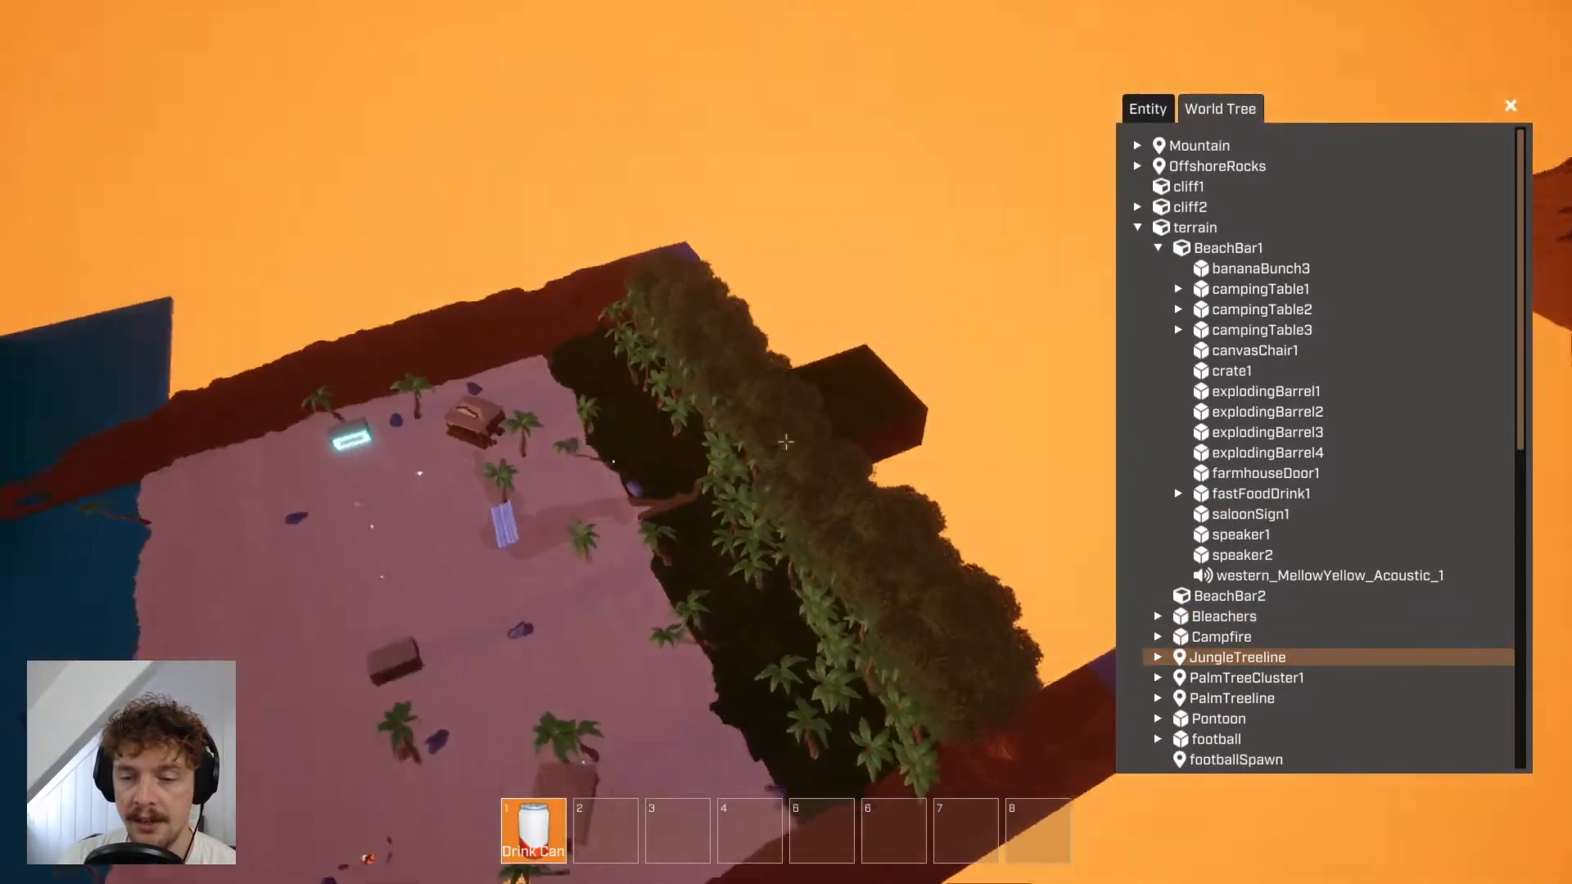
right_click_drag(785, 442, 906, 436)
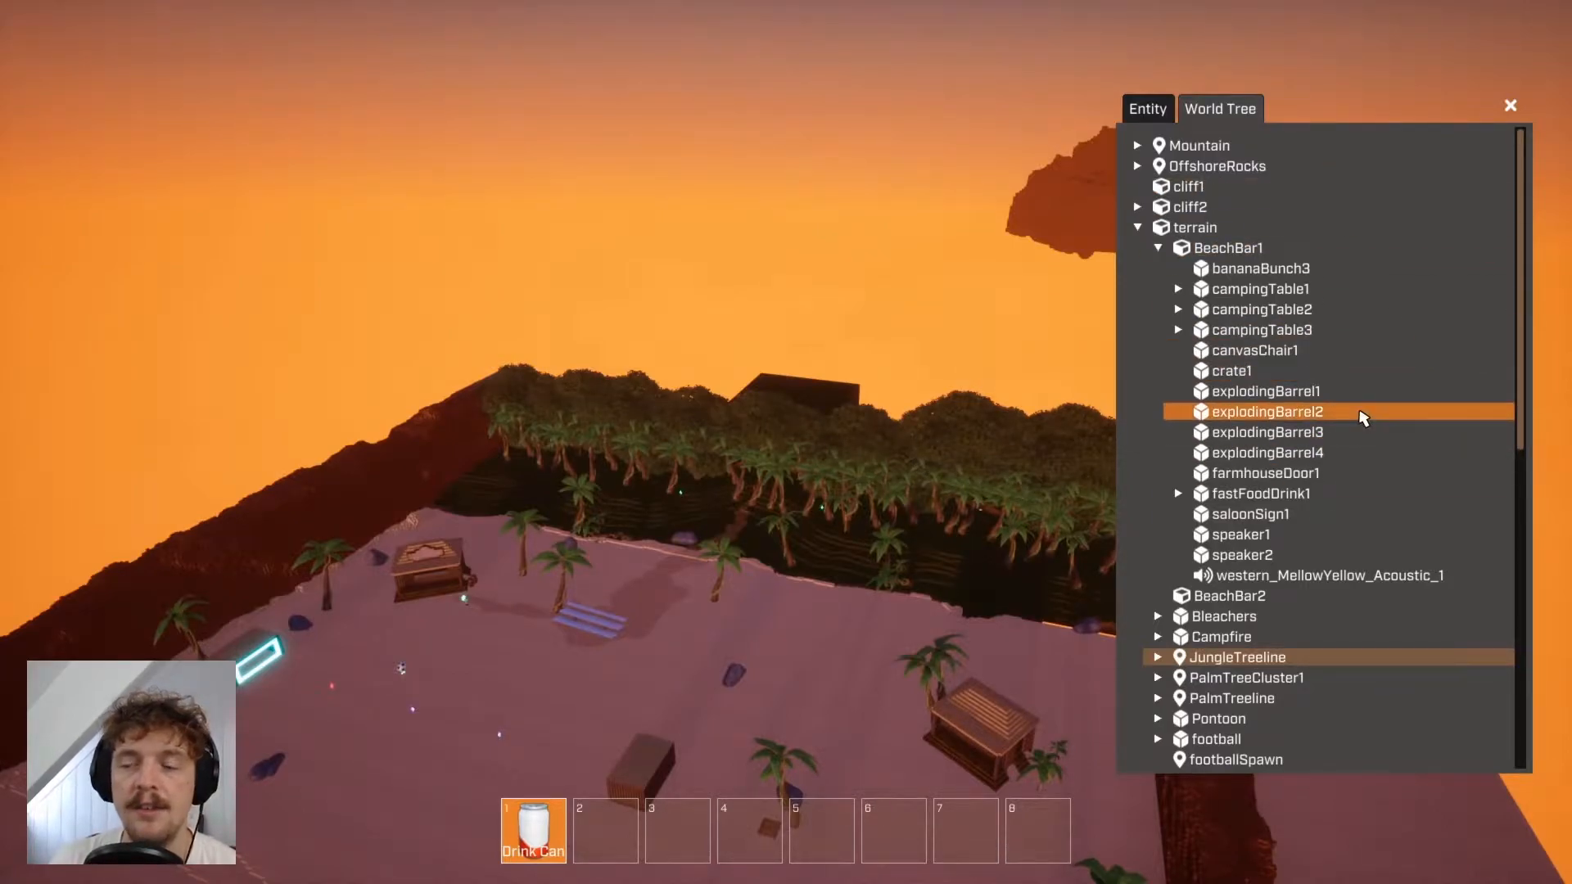
left_click(760, 485)
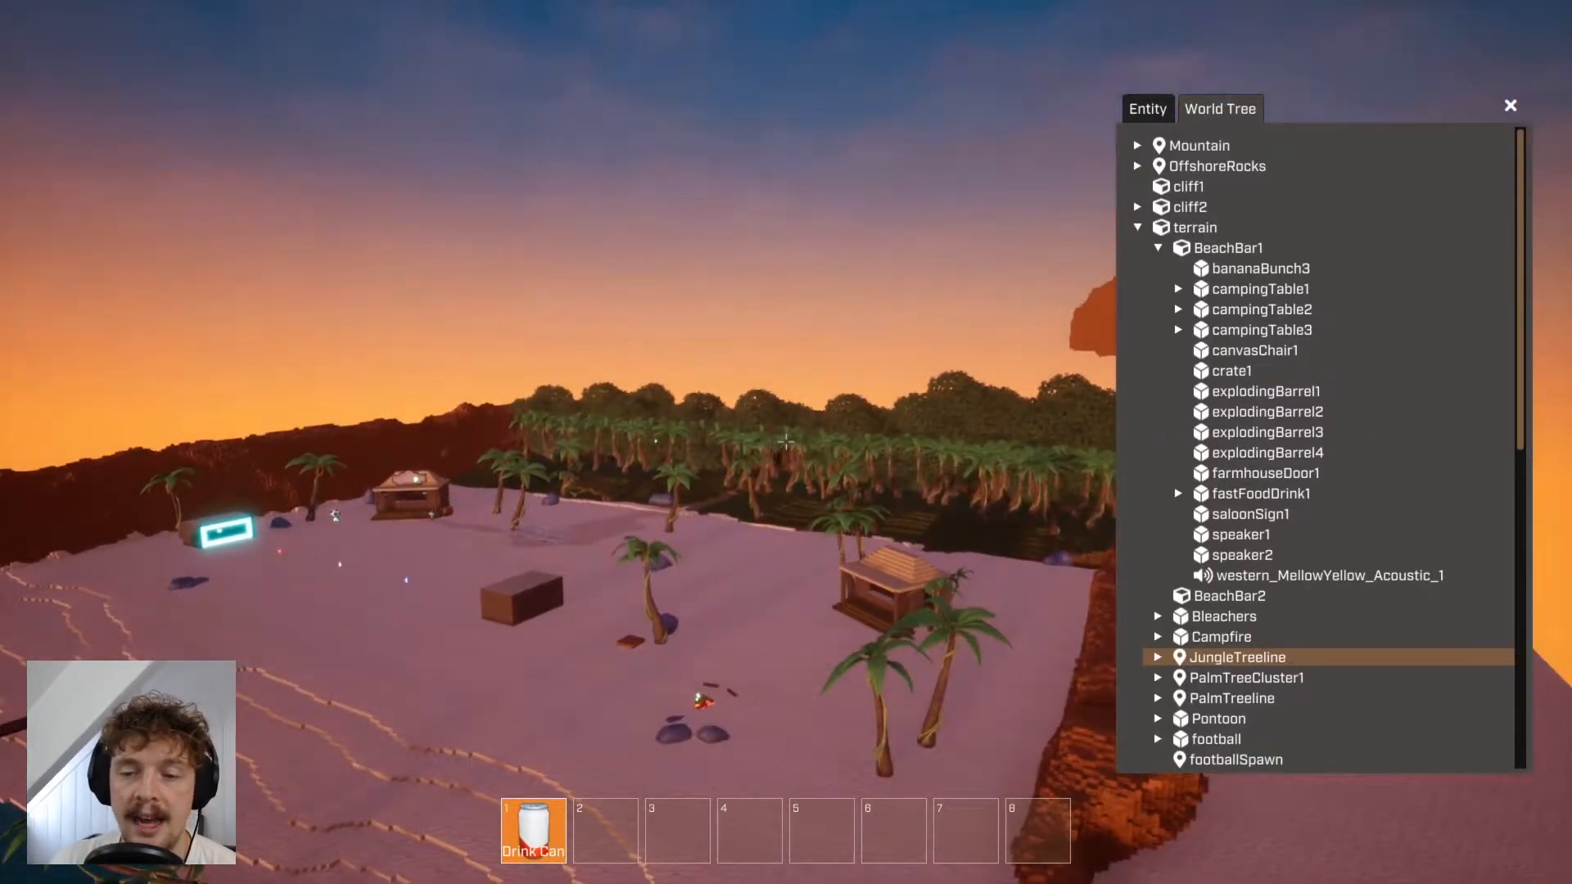
right_click_drag(786, 442, 762, 464)
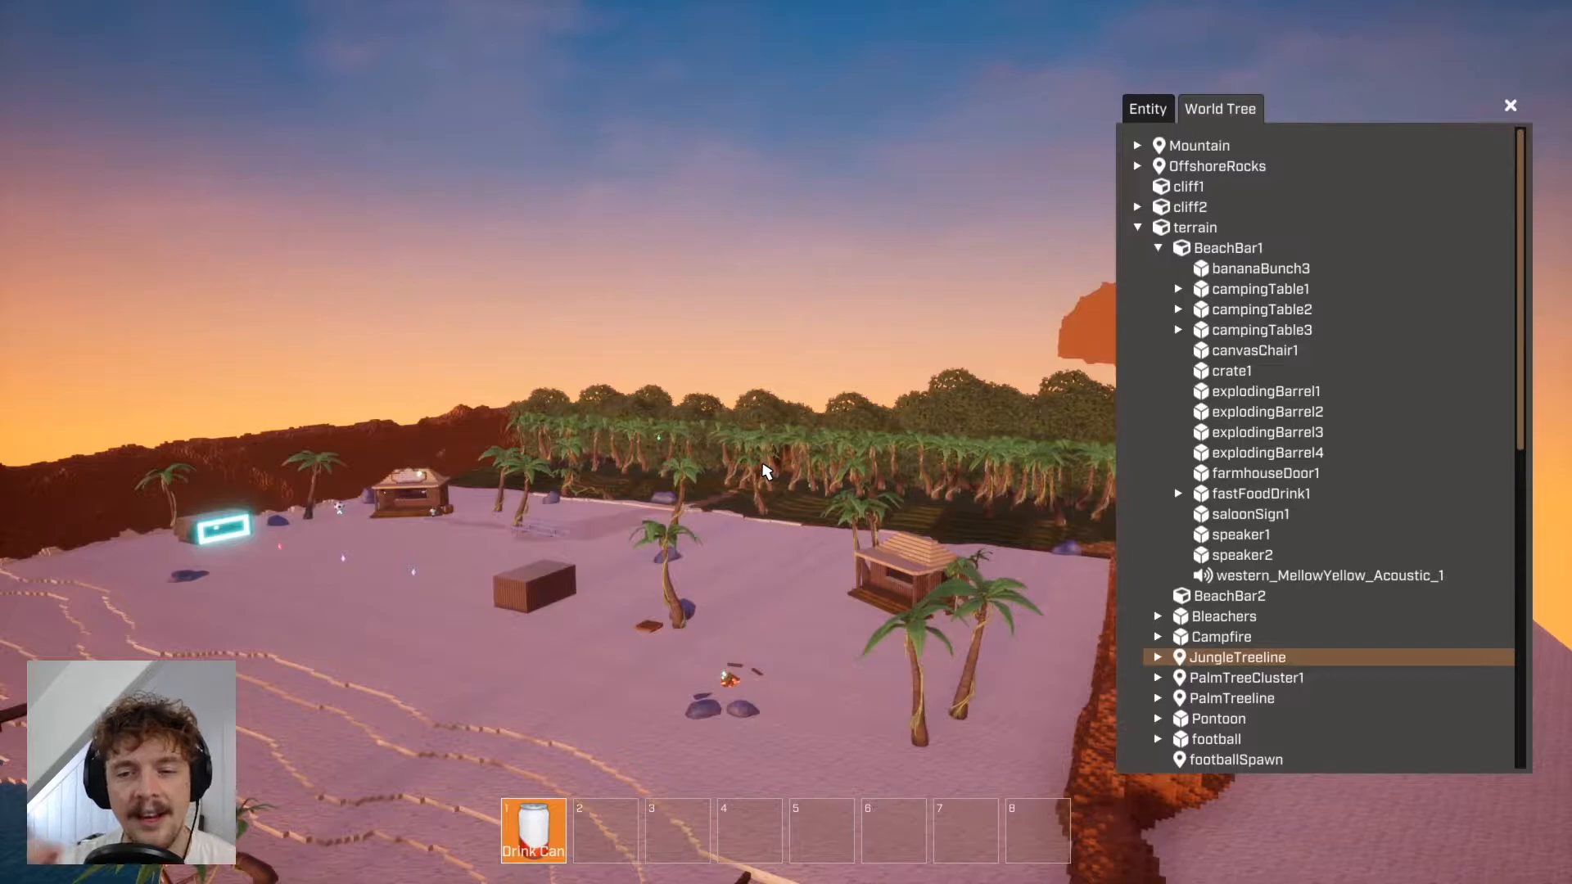
mouse_move(784, 632)
right_mouse_down()
mouse_move(908, 627)
mouse_move(783, 627)
right_mouse_up()
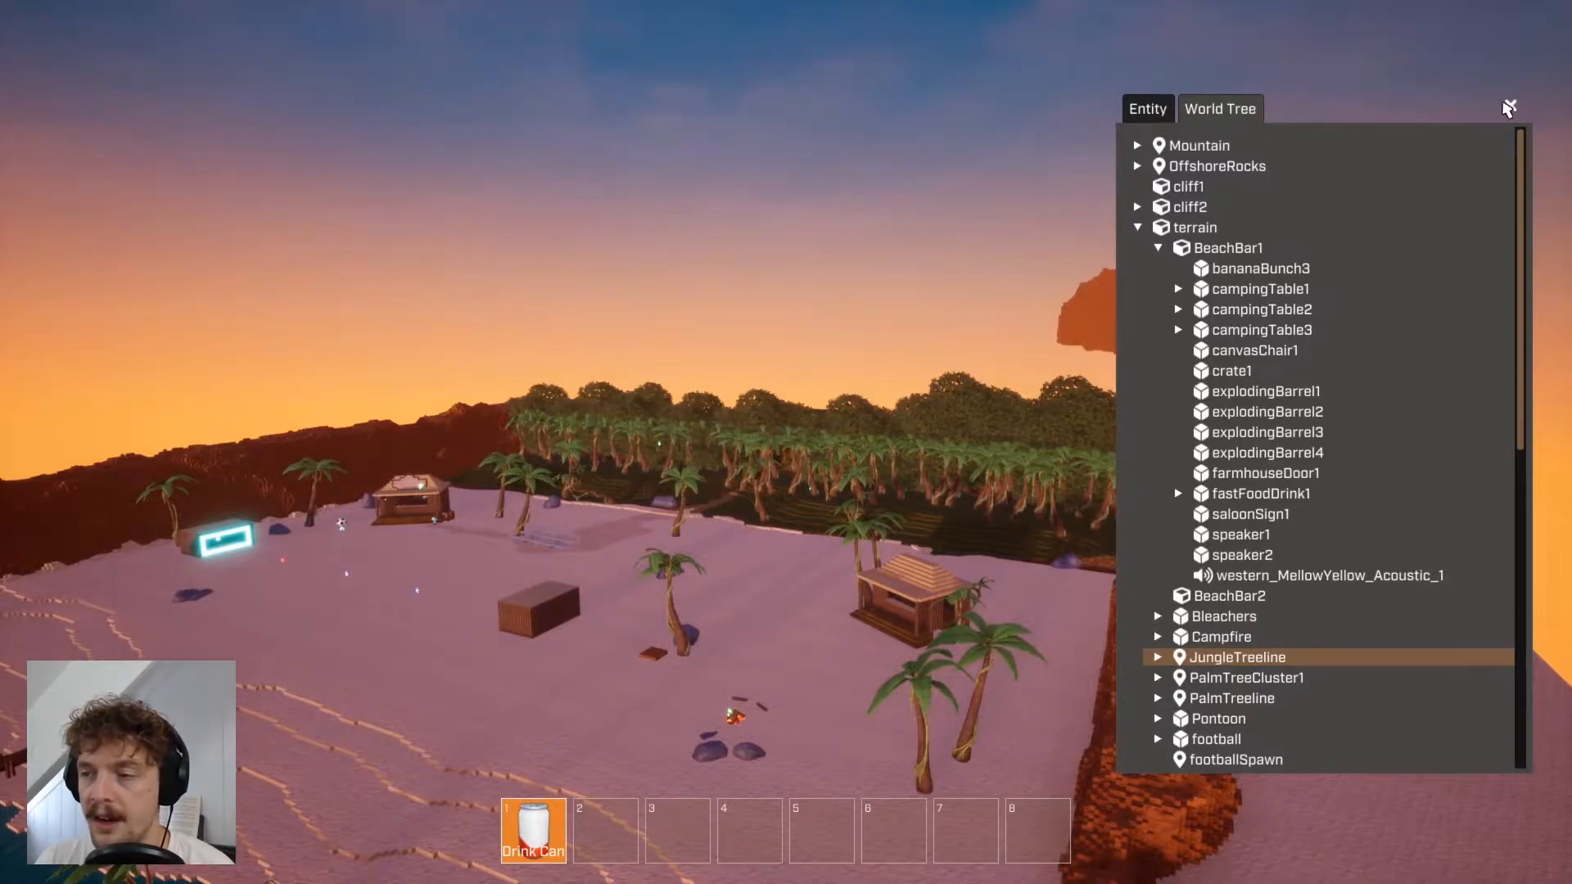
left_click(1506, 107)
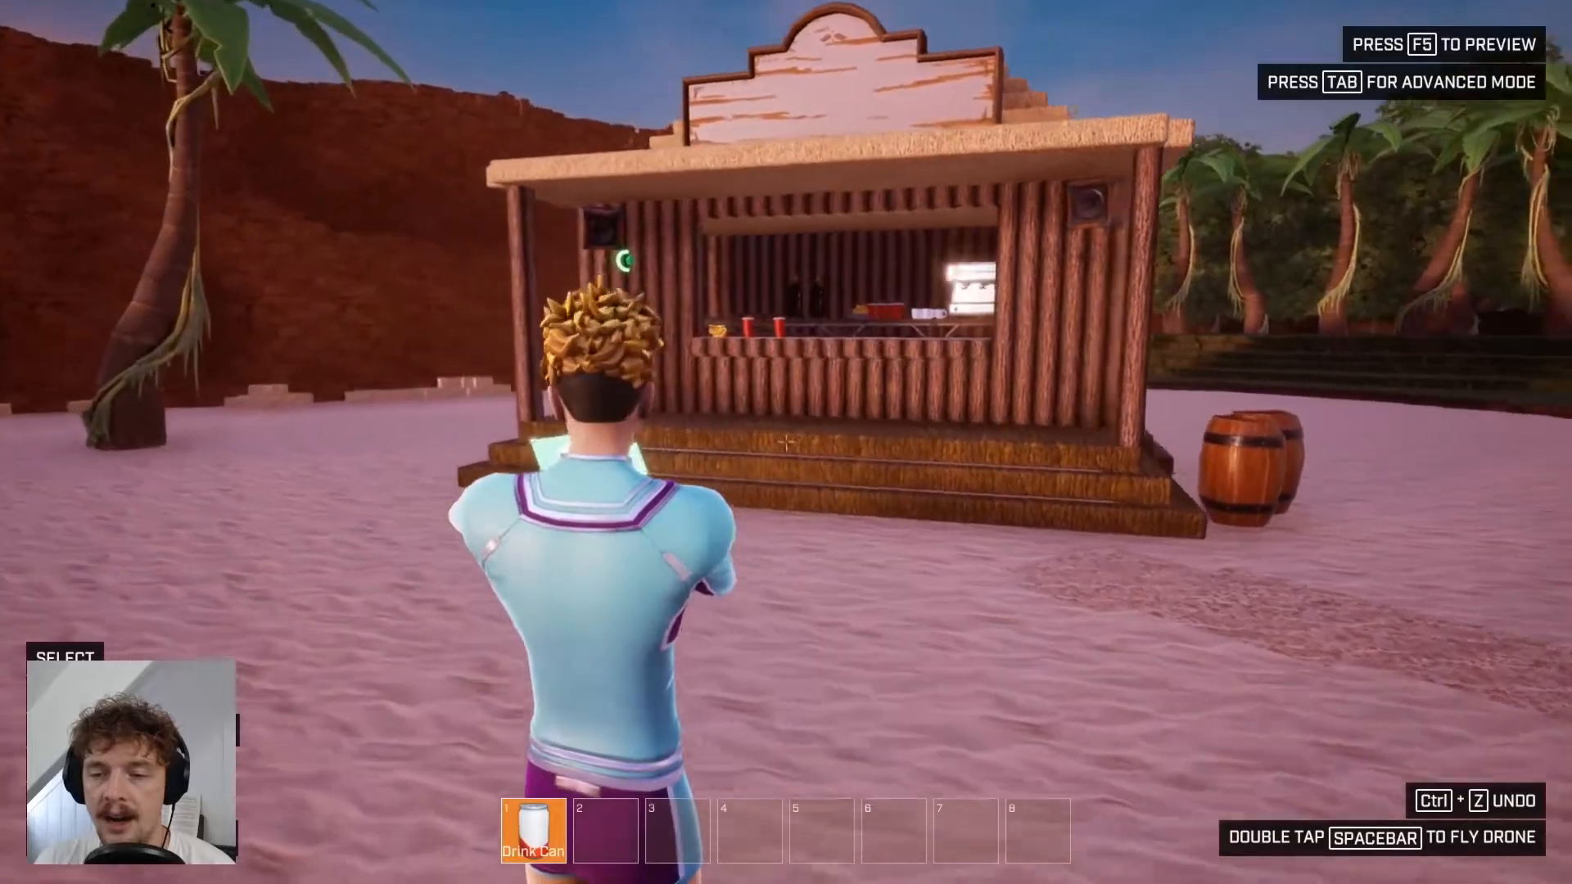
Search the mesh library for "bowl" and pick the Sauce Bowl for the second hotbar slot.
key("w")
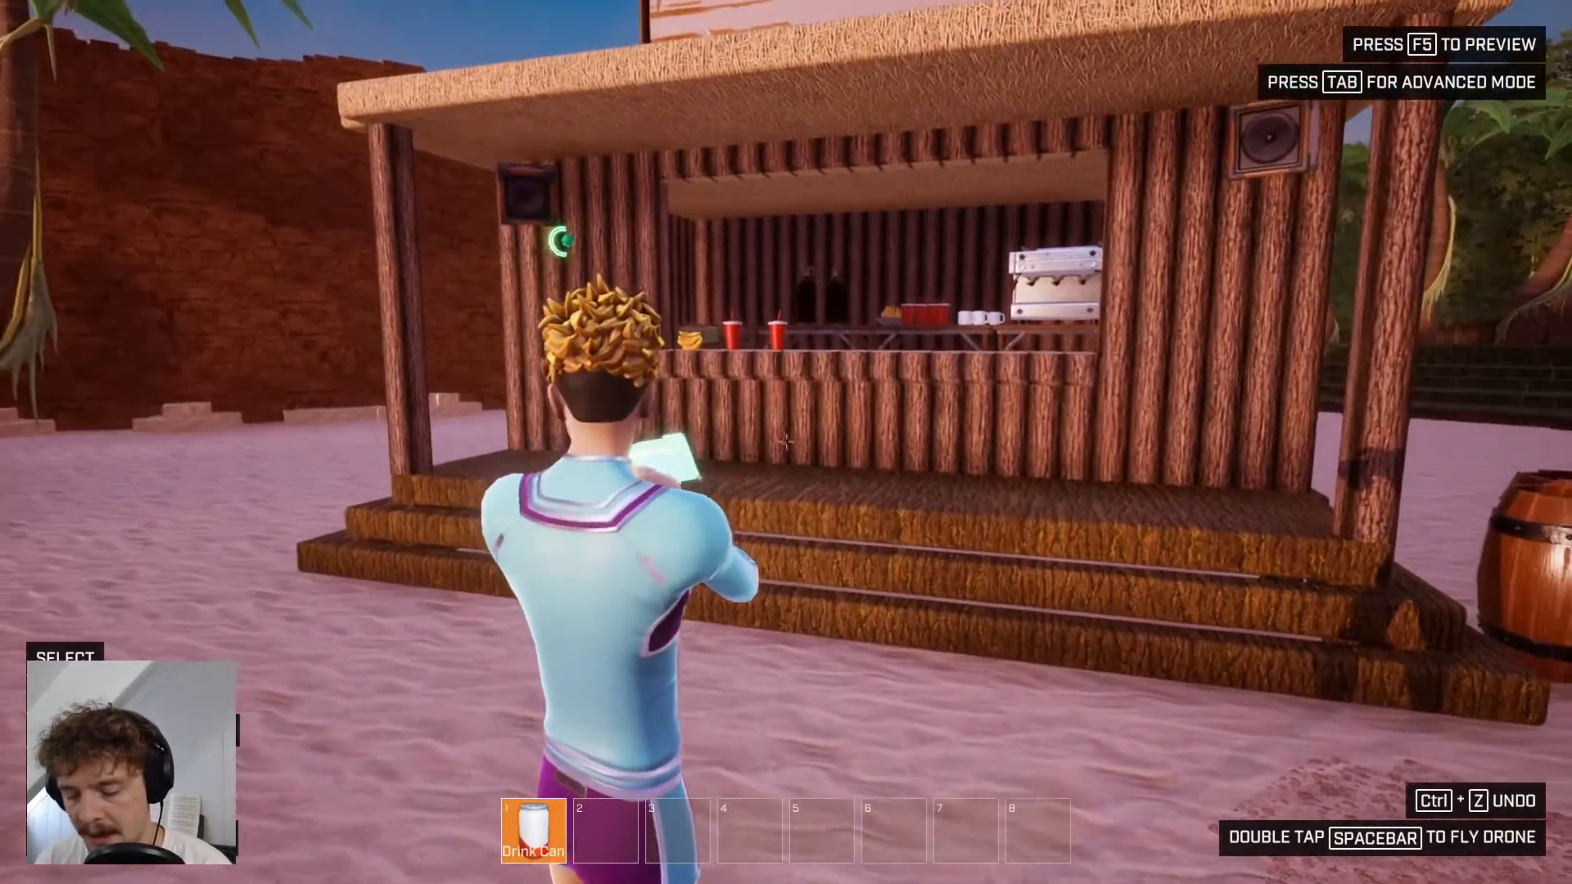
key("q")
left_click(458, 255)
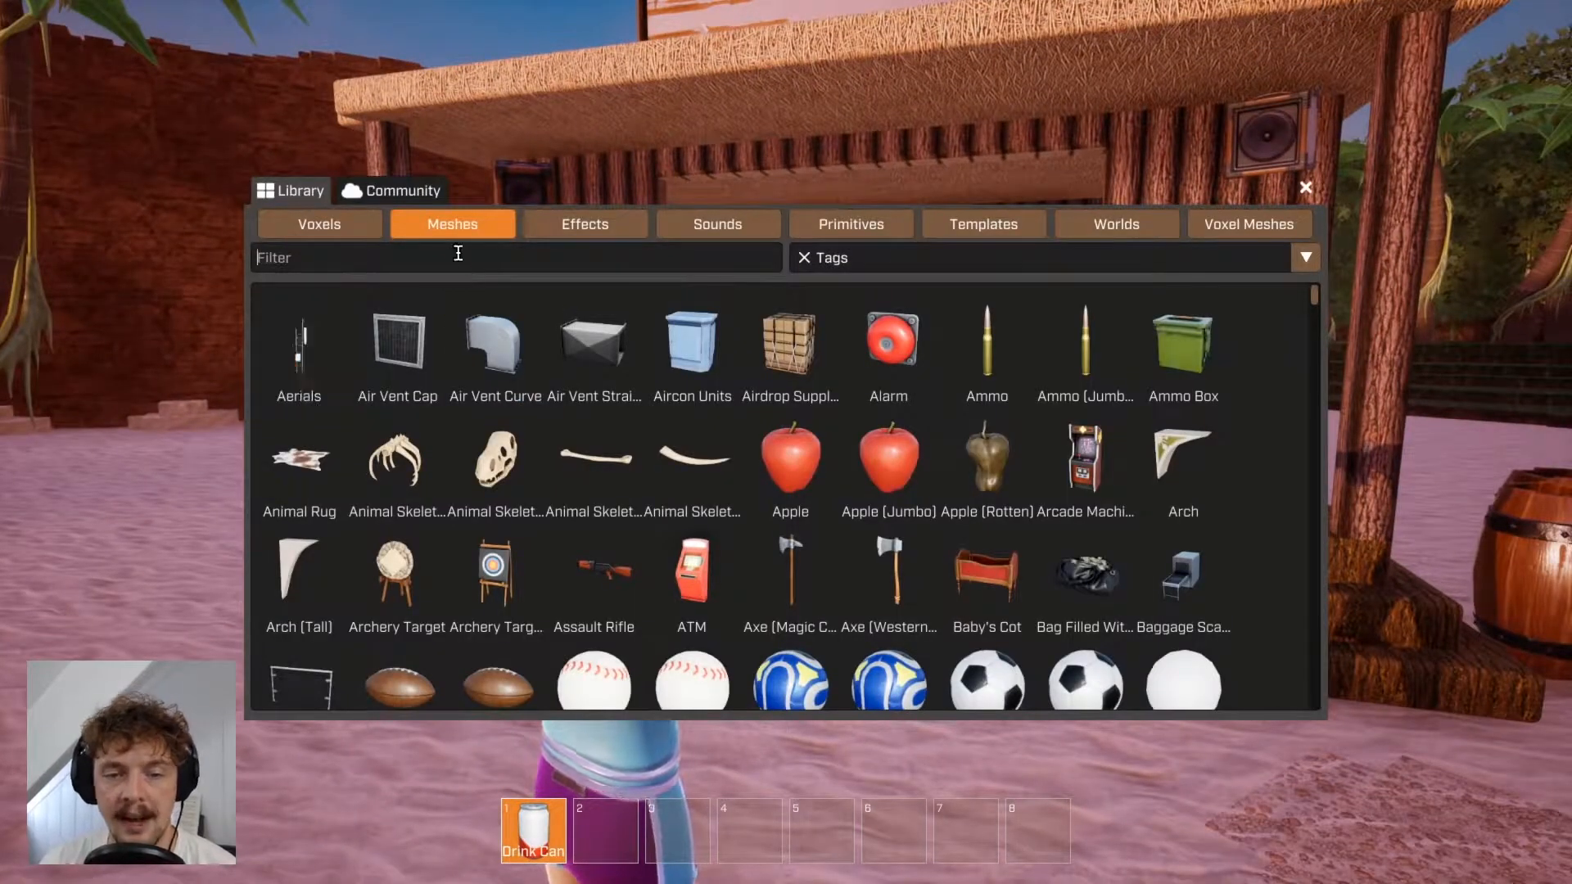
type("bowl")
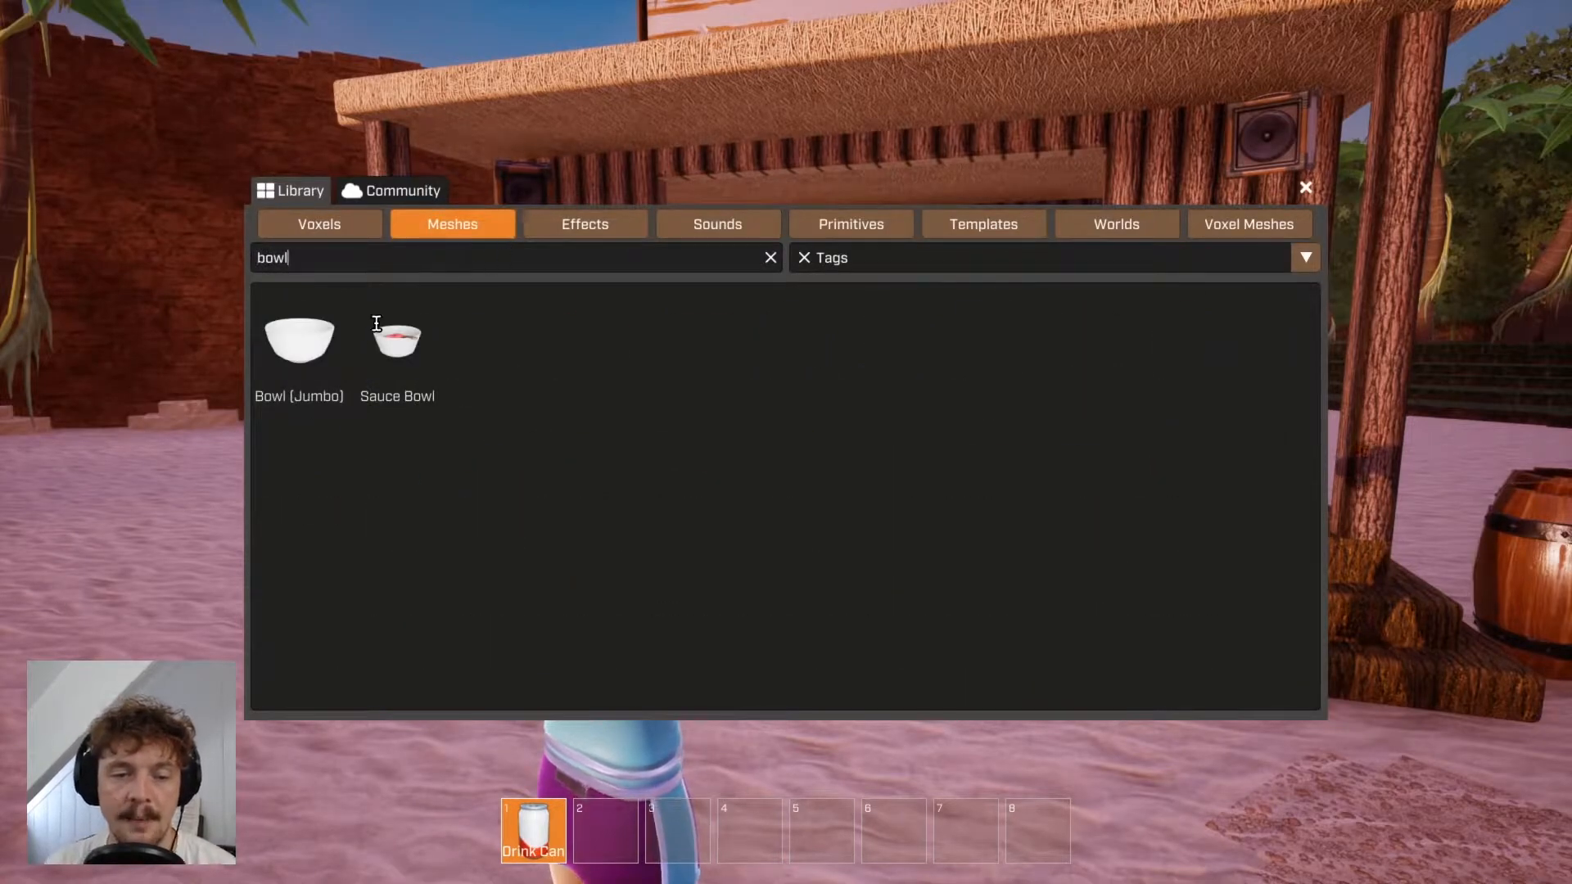
left_click(397, 340)
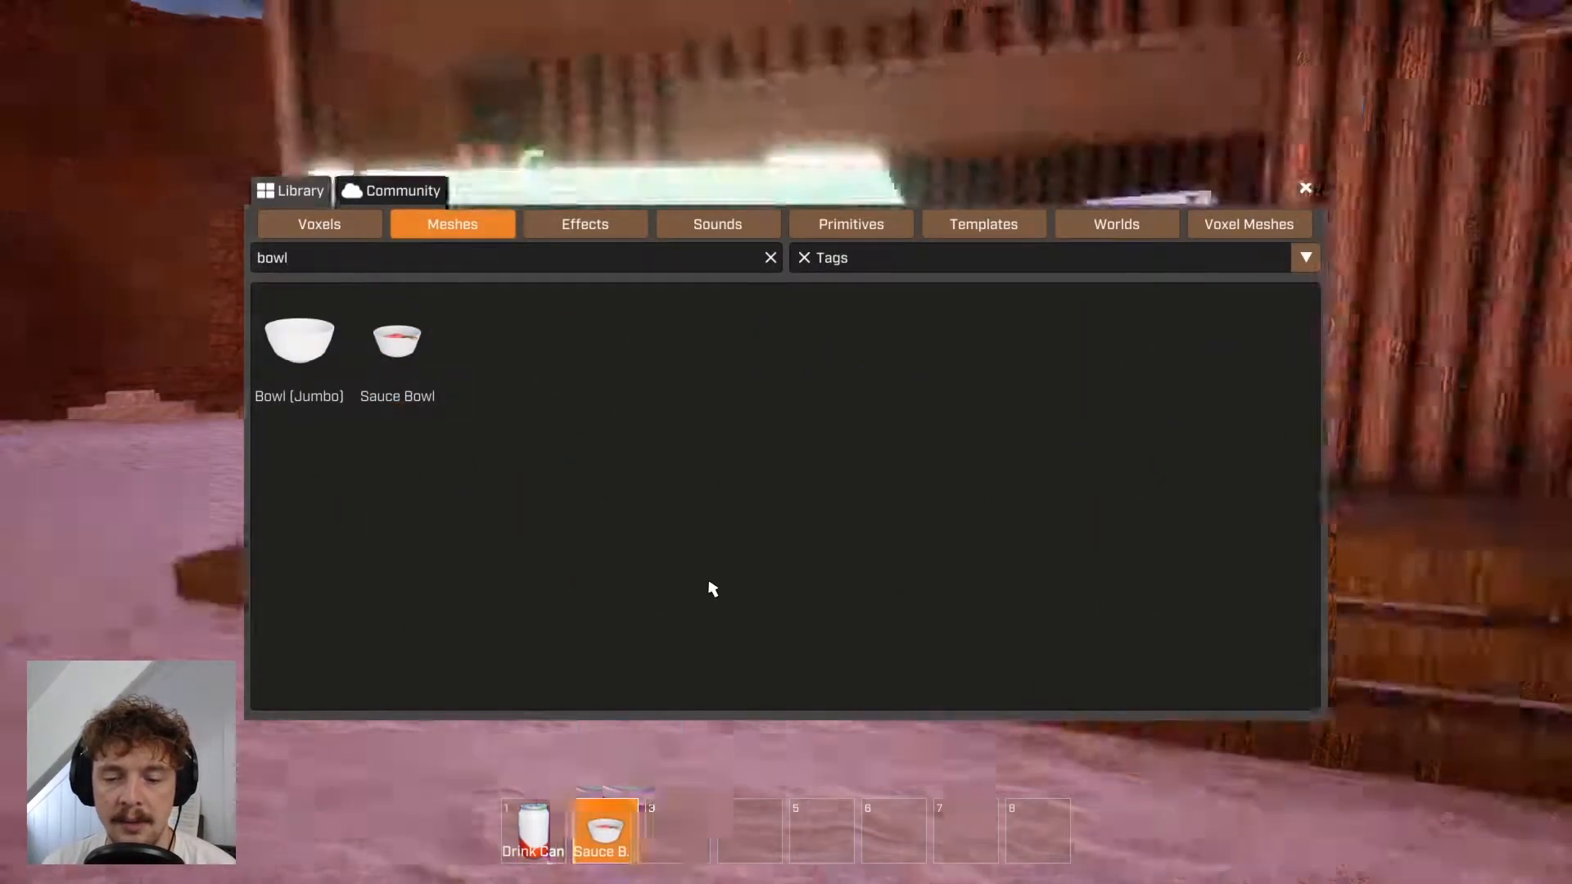
Switch to advanced mode and try placing the sauce bowl on the sand in front of the beach bar.
key("Tab")
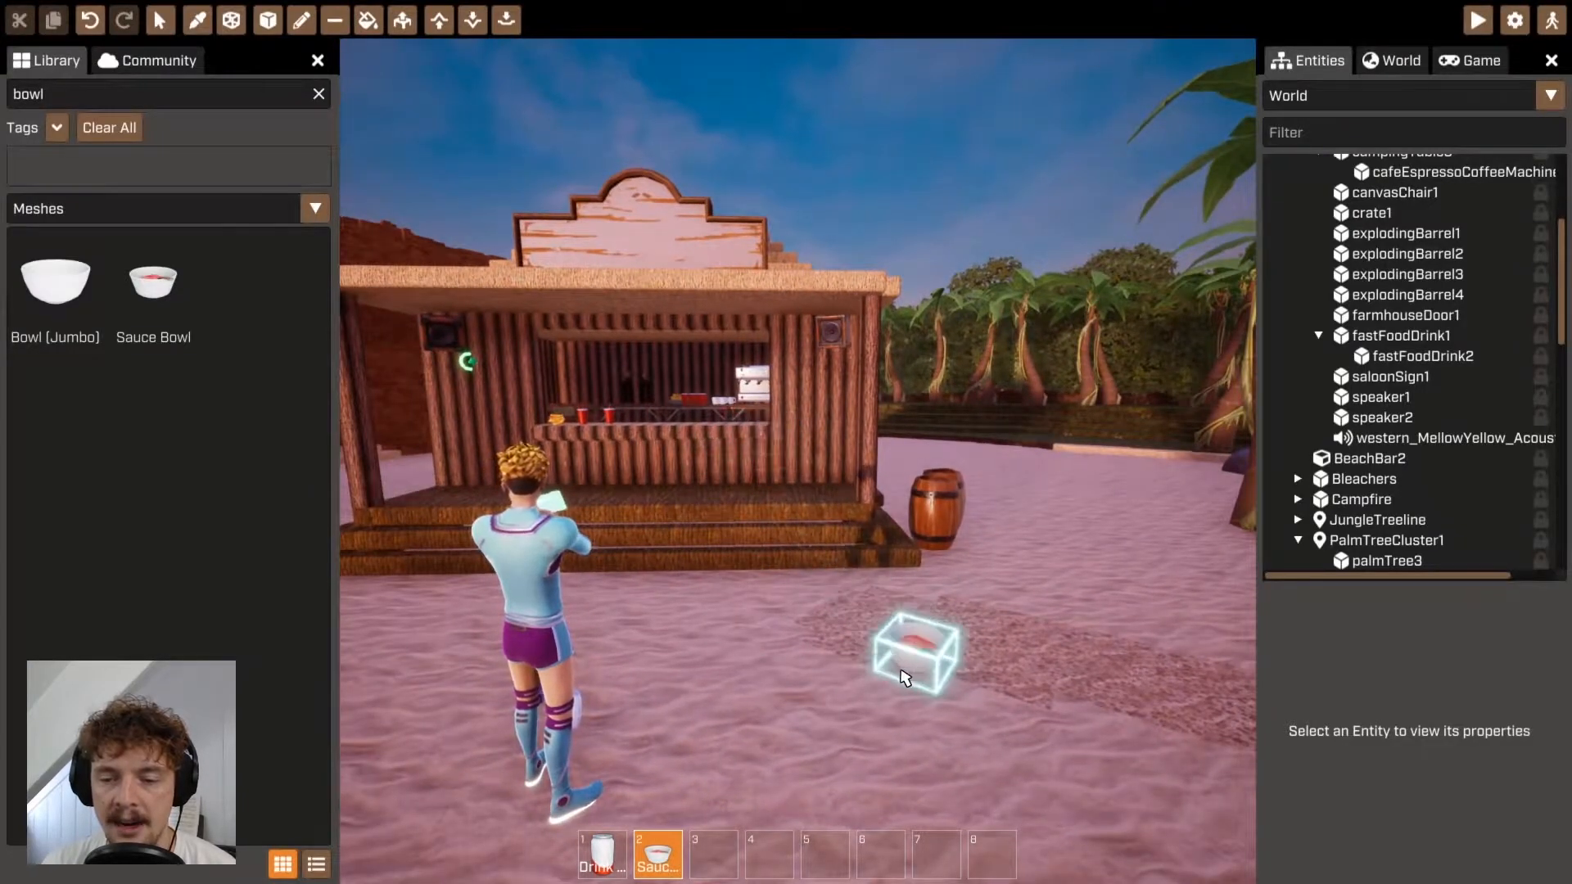
left_click(847, 647)
left_click(161, 20)
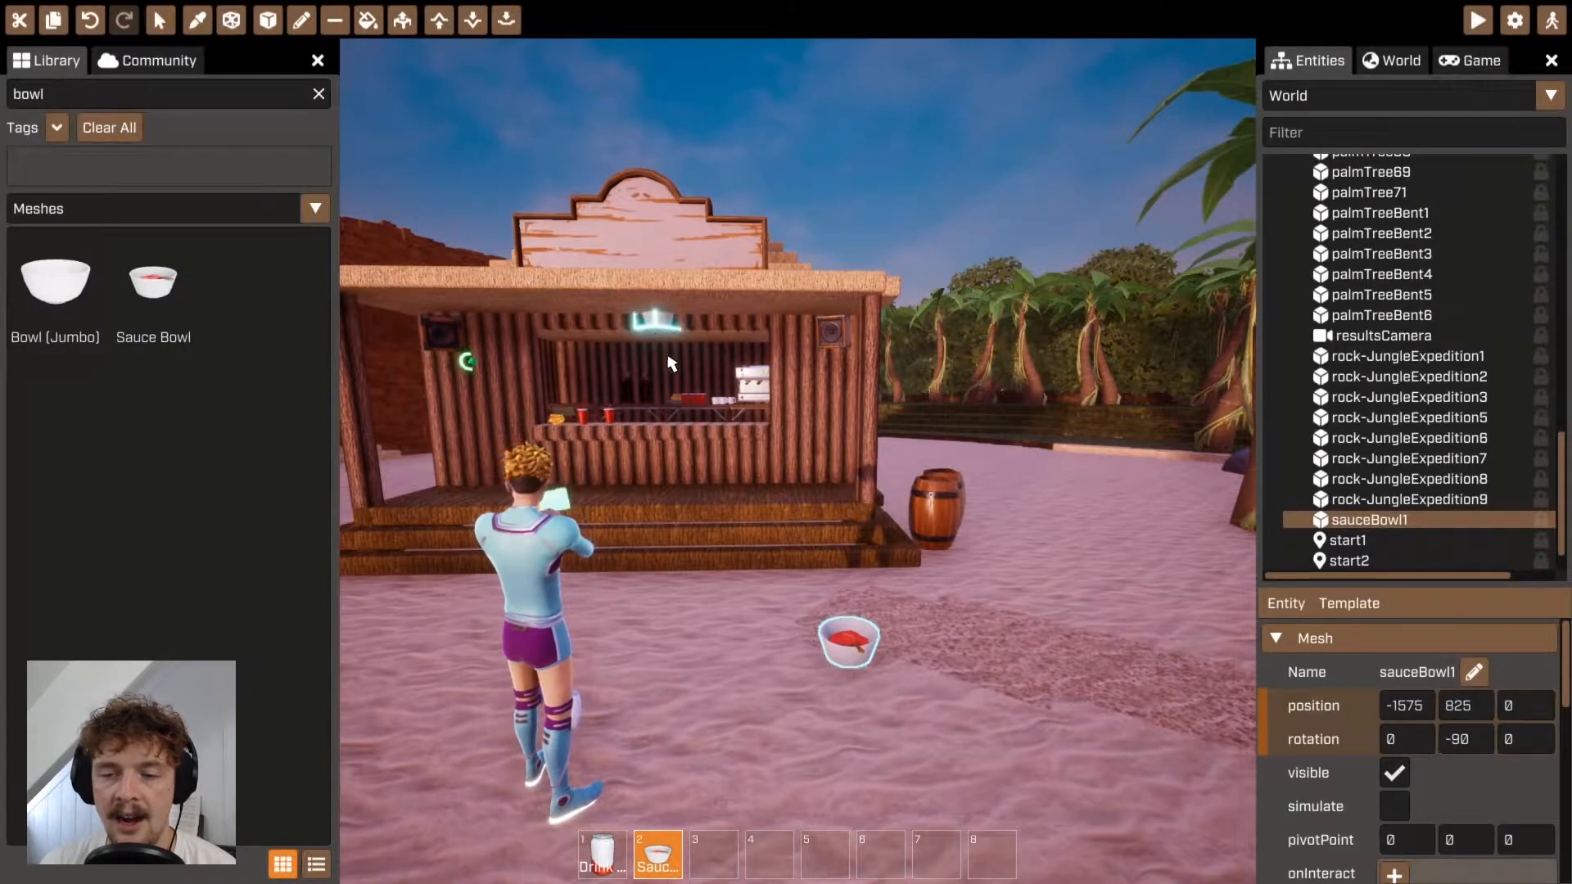
key("ctrl+z")
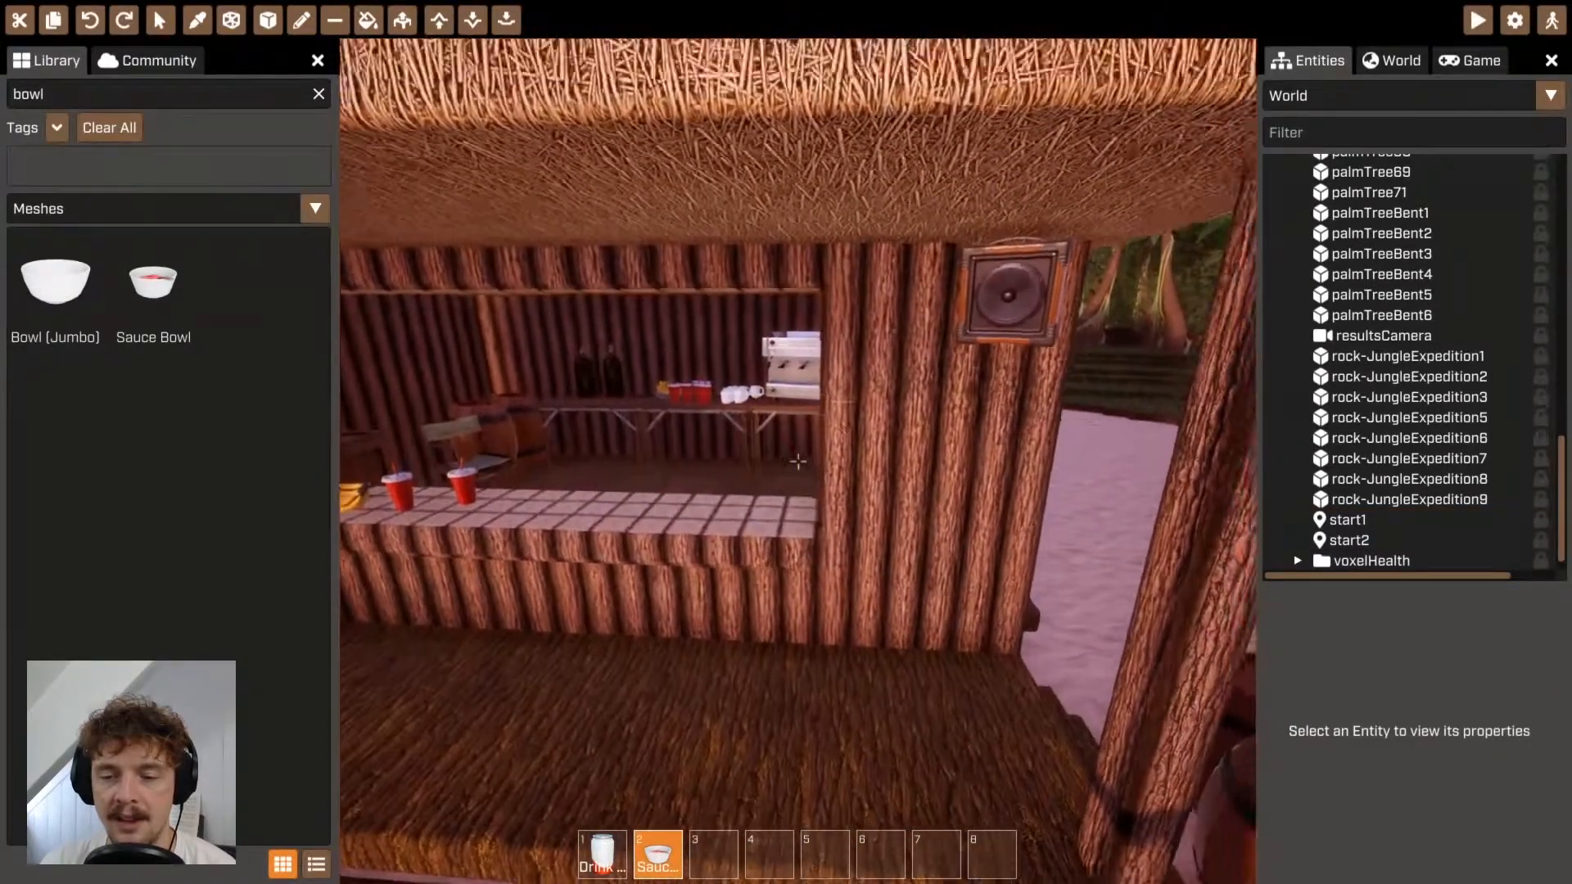
Place the sauce bowl at the end of the bar counter, find its entry under BeachBar1 and show its move gizmo.
key("e")
right_click_drag(798, 460, 798, 461)
key("q")
left_click(839, 495)
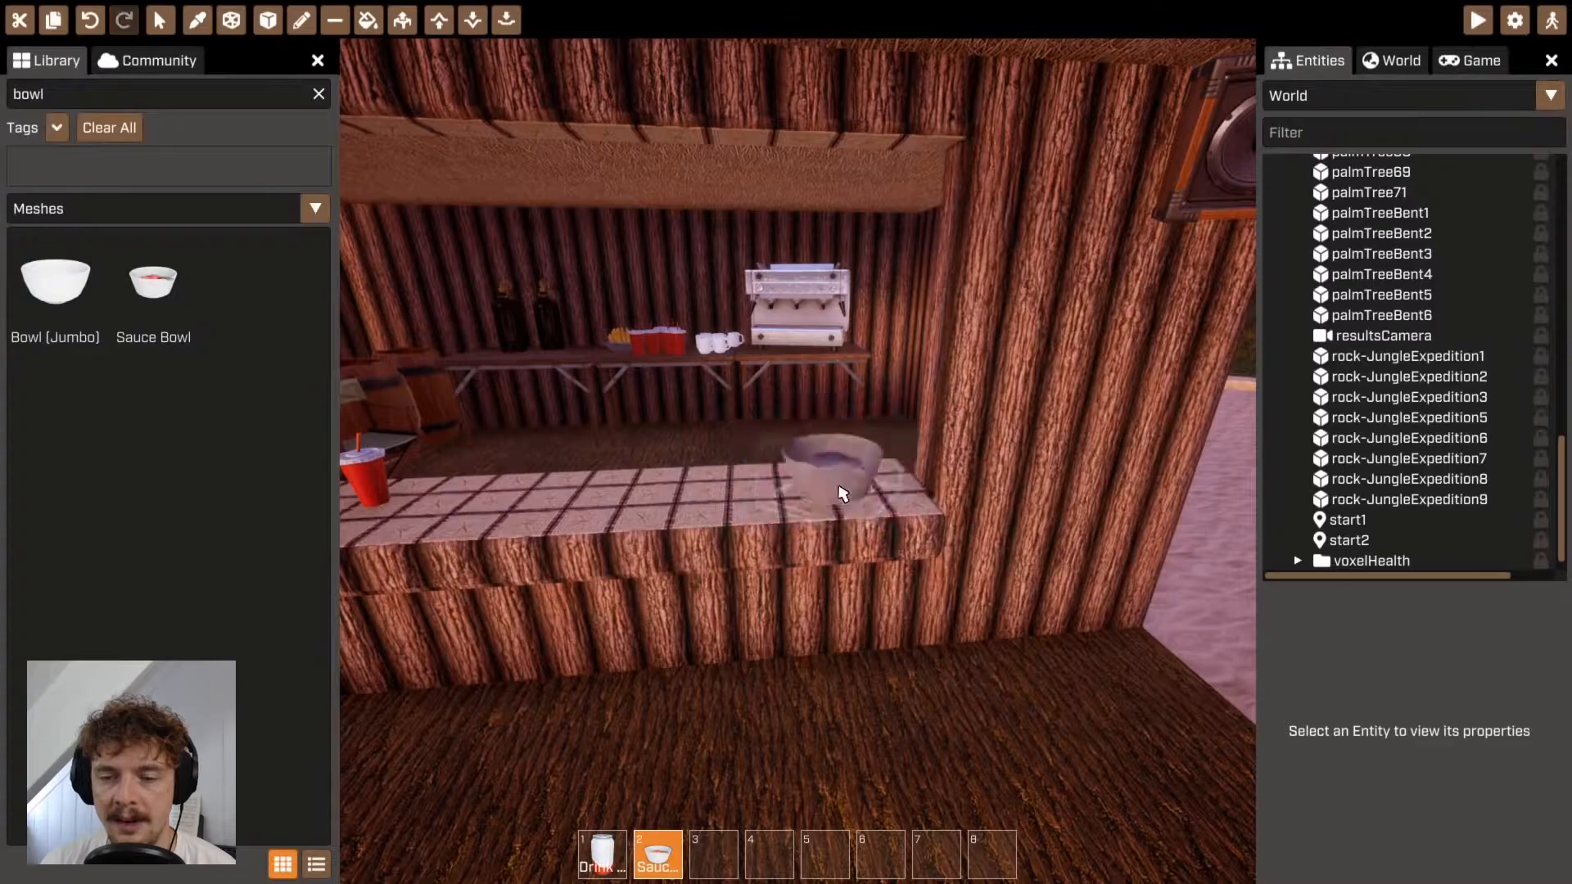
scroll(1437, 286, "up", 3)
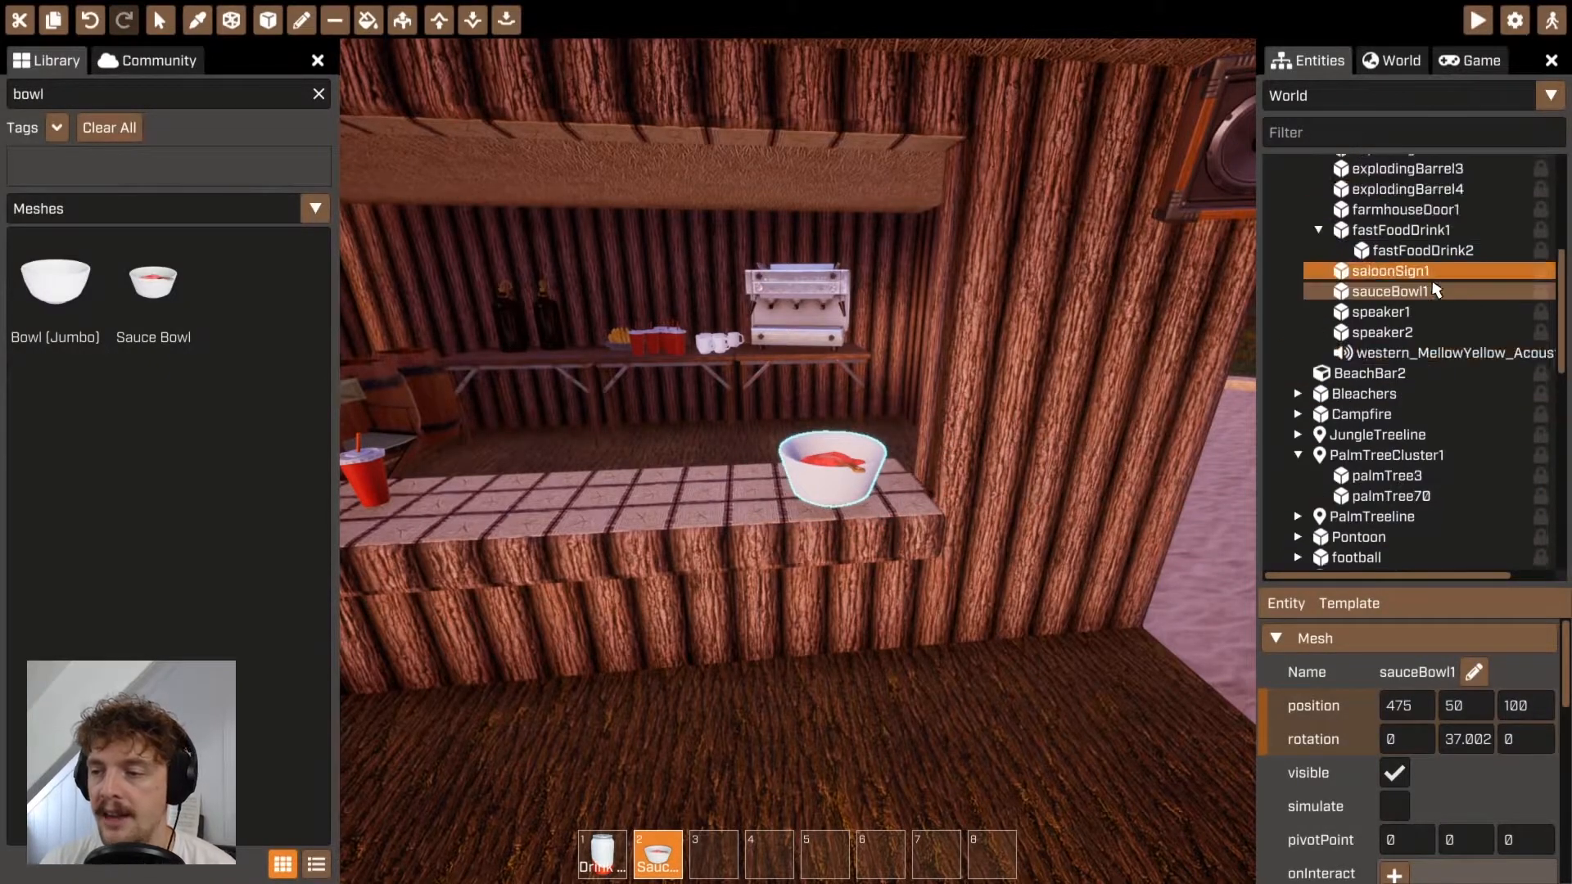
scroll(1398, 394, "up", 3)
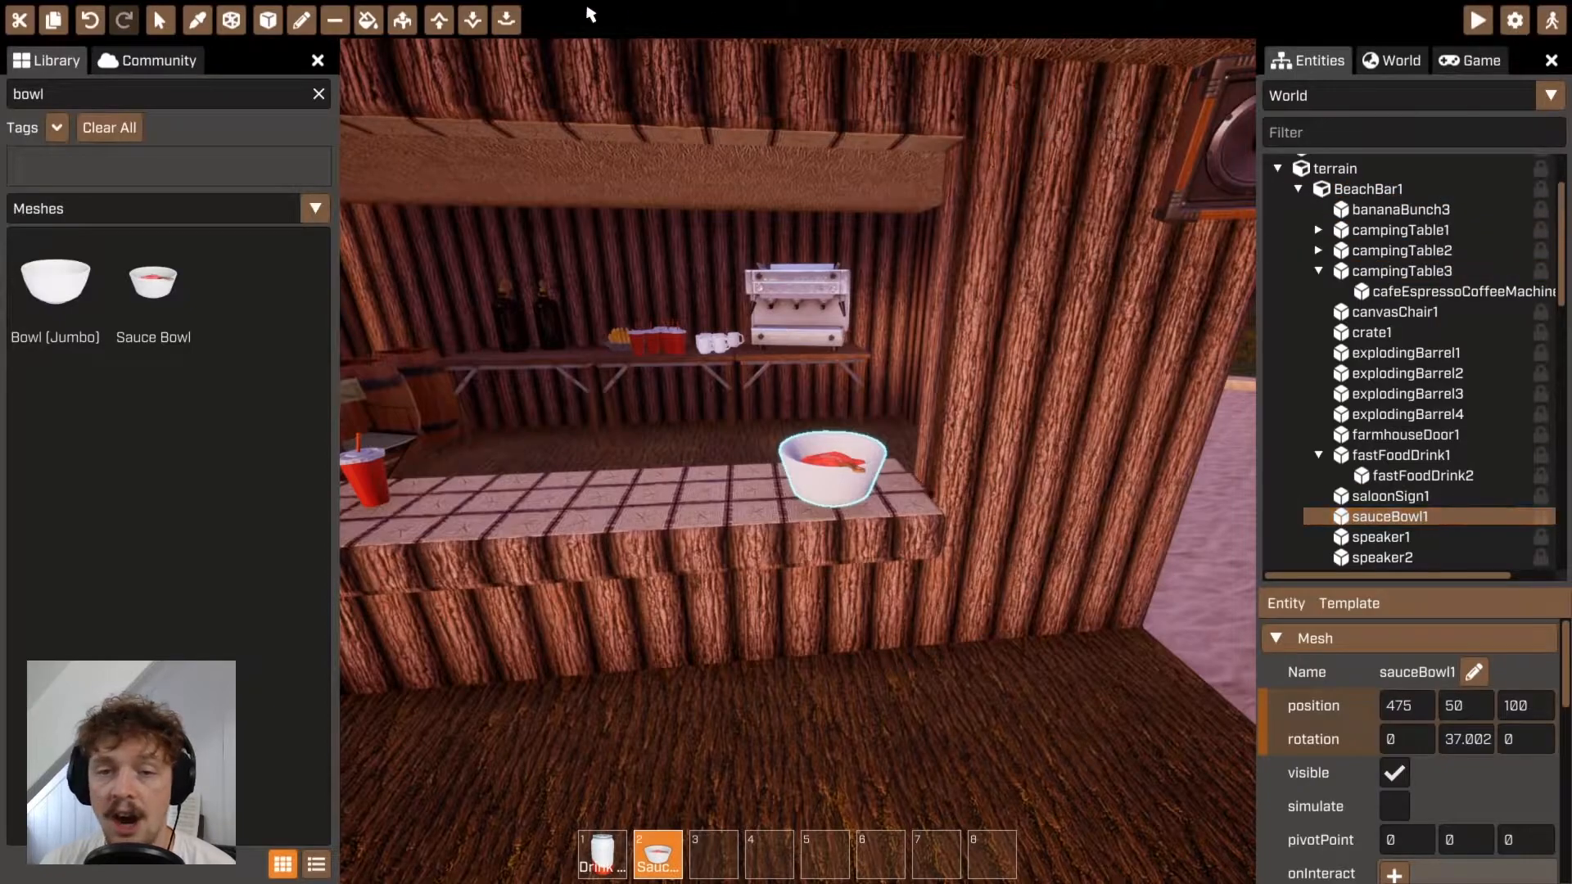
left_click(158, 21)
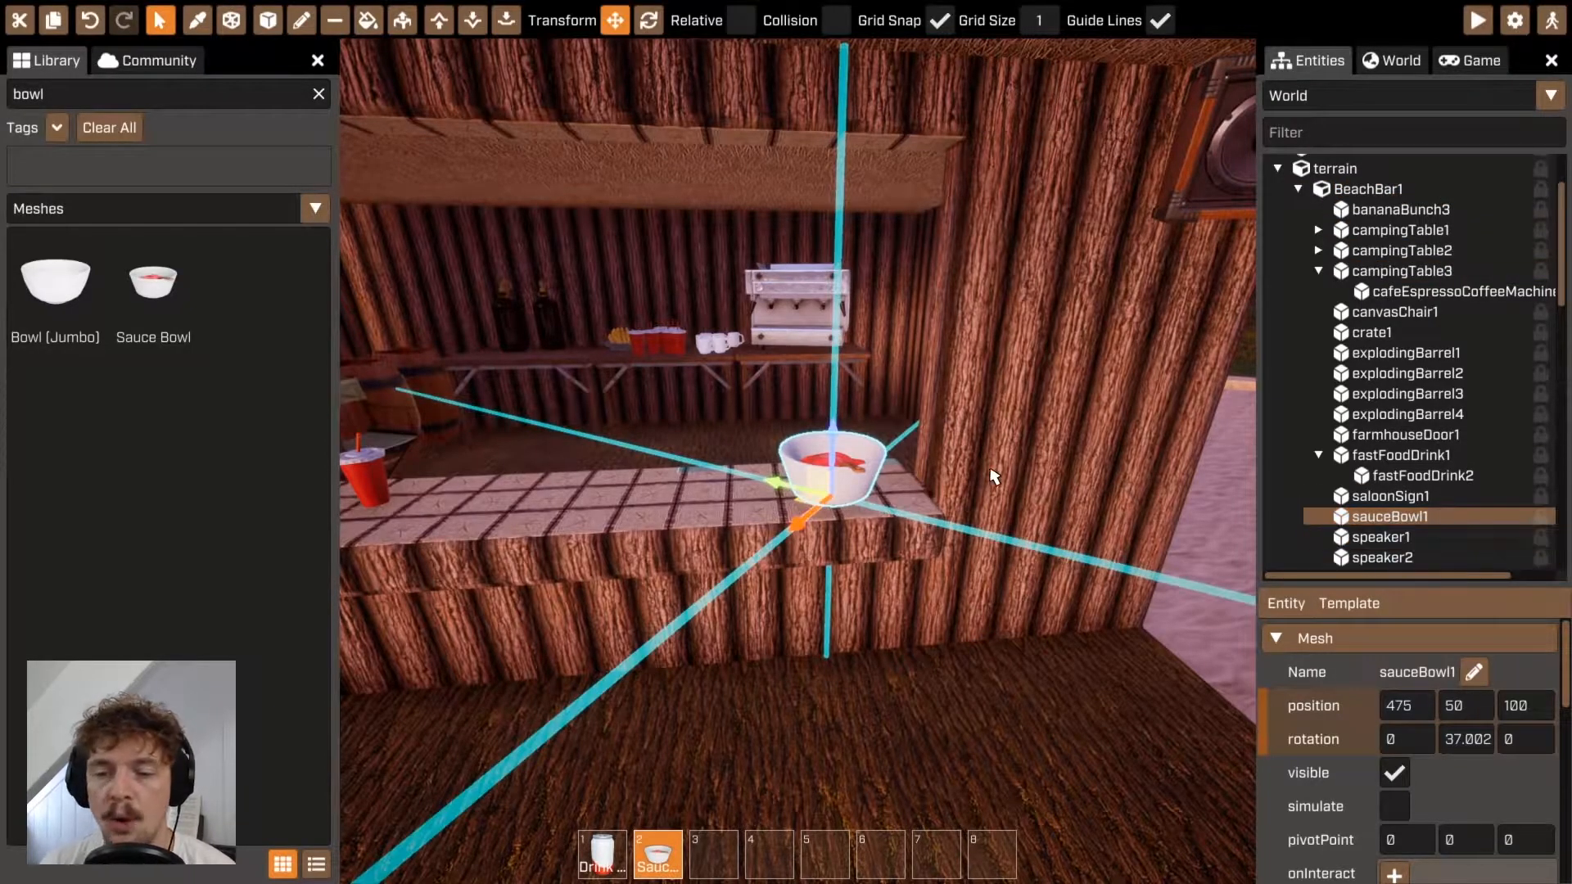
scroll(1040, 458, "down", 5)
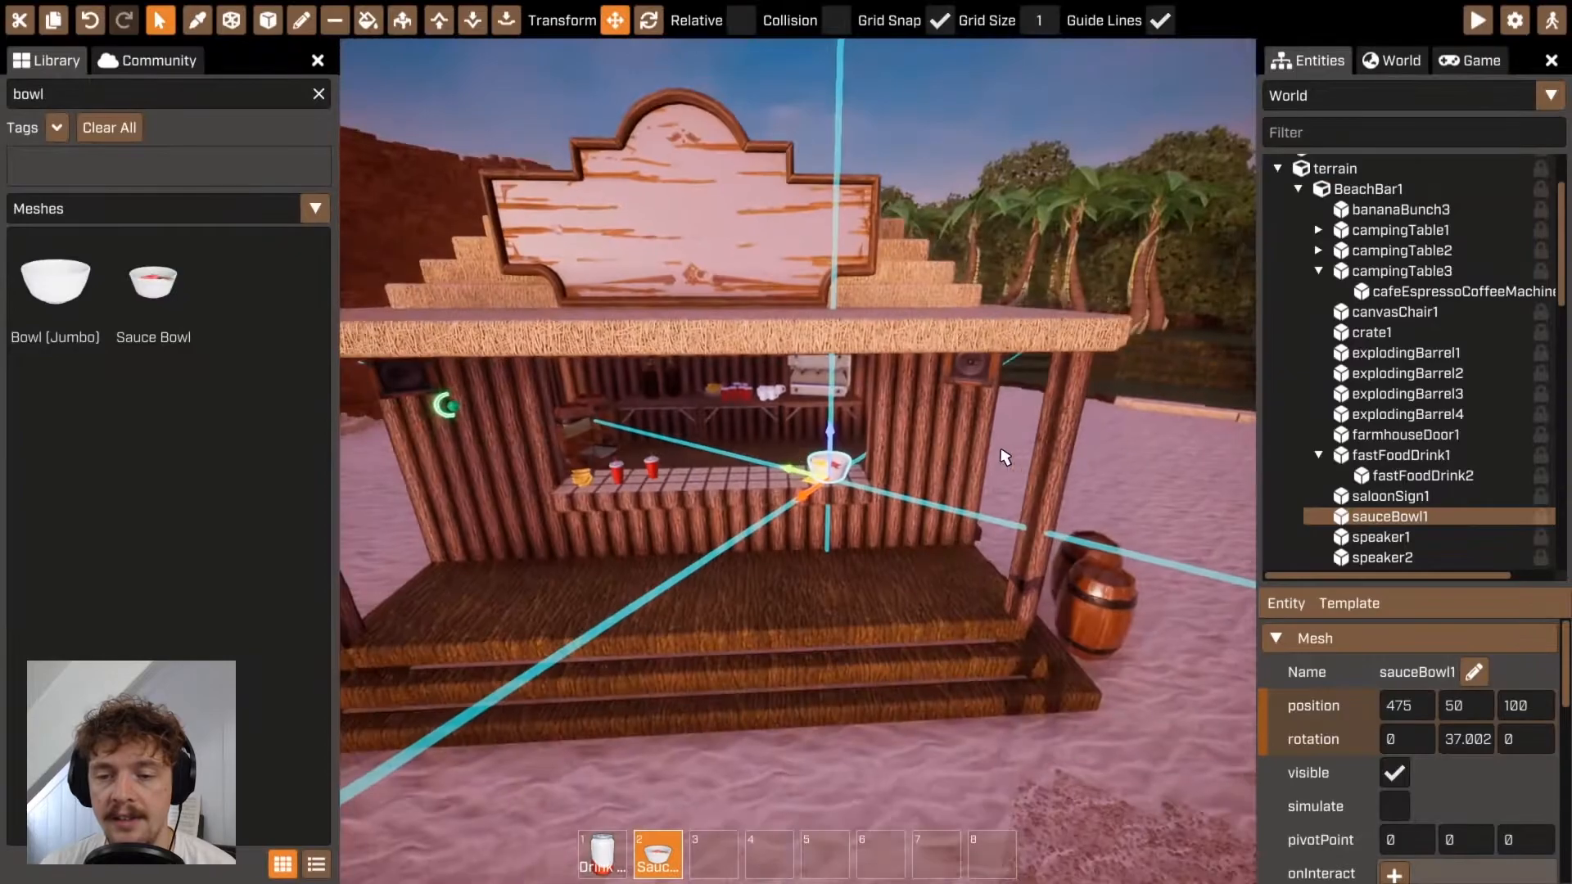
Return to basic mode, place a sauce bowl on the end of the bar counter and check its place in the World Tree.
key("Escape")
key("Tab")
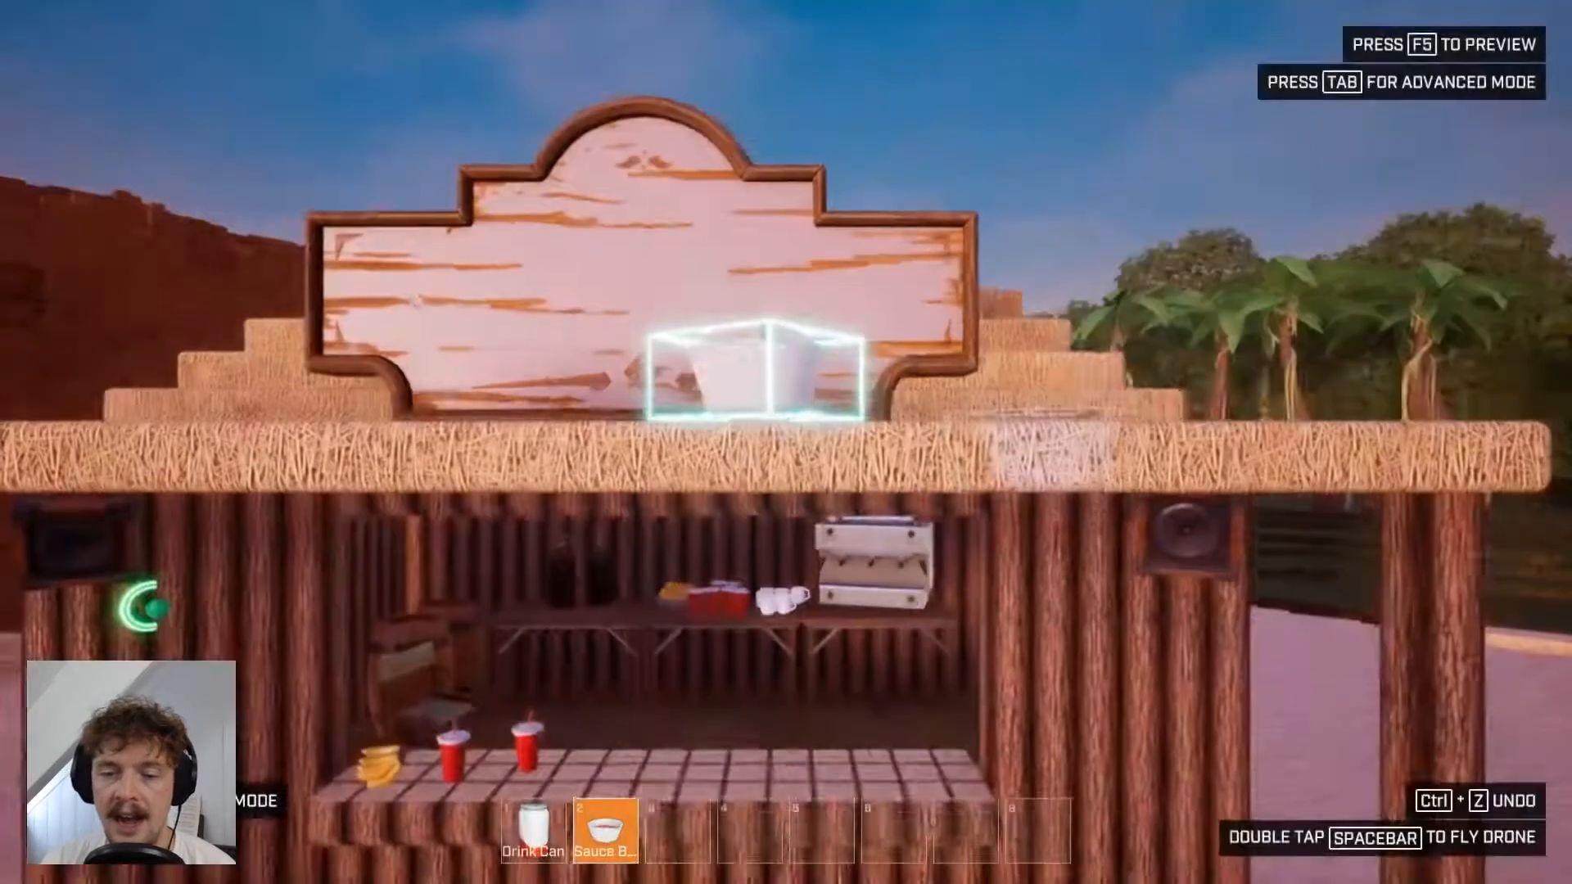
key("w")
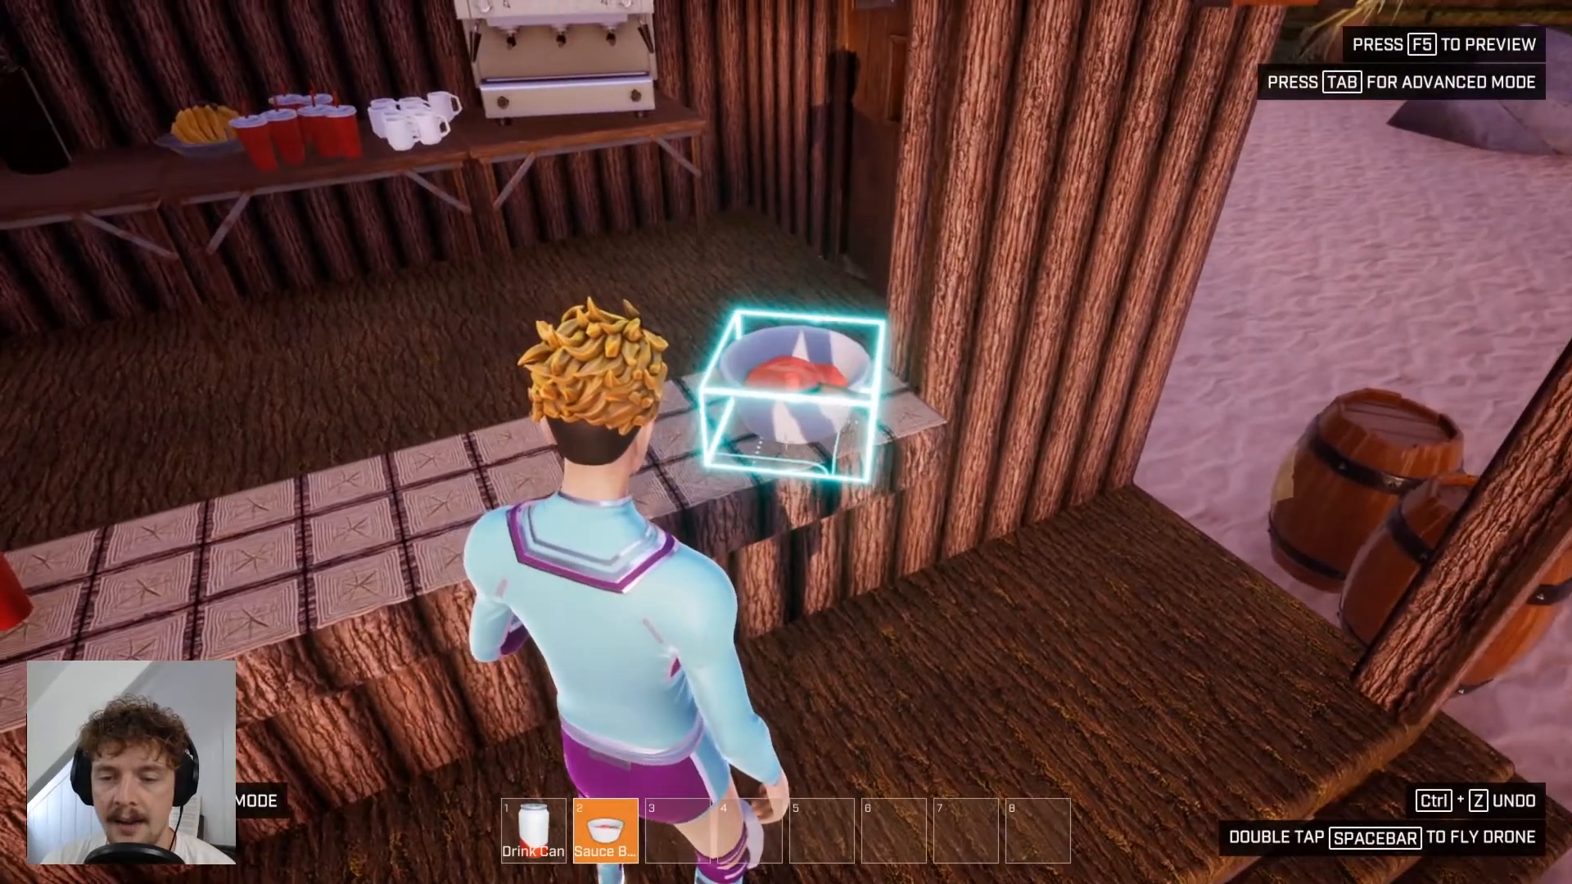
left_click(786, 442)
key("s")
key("s")
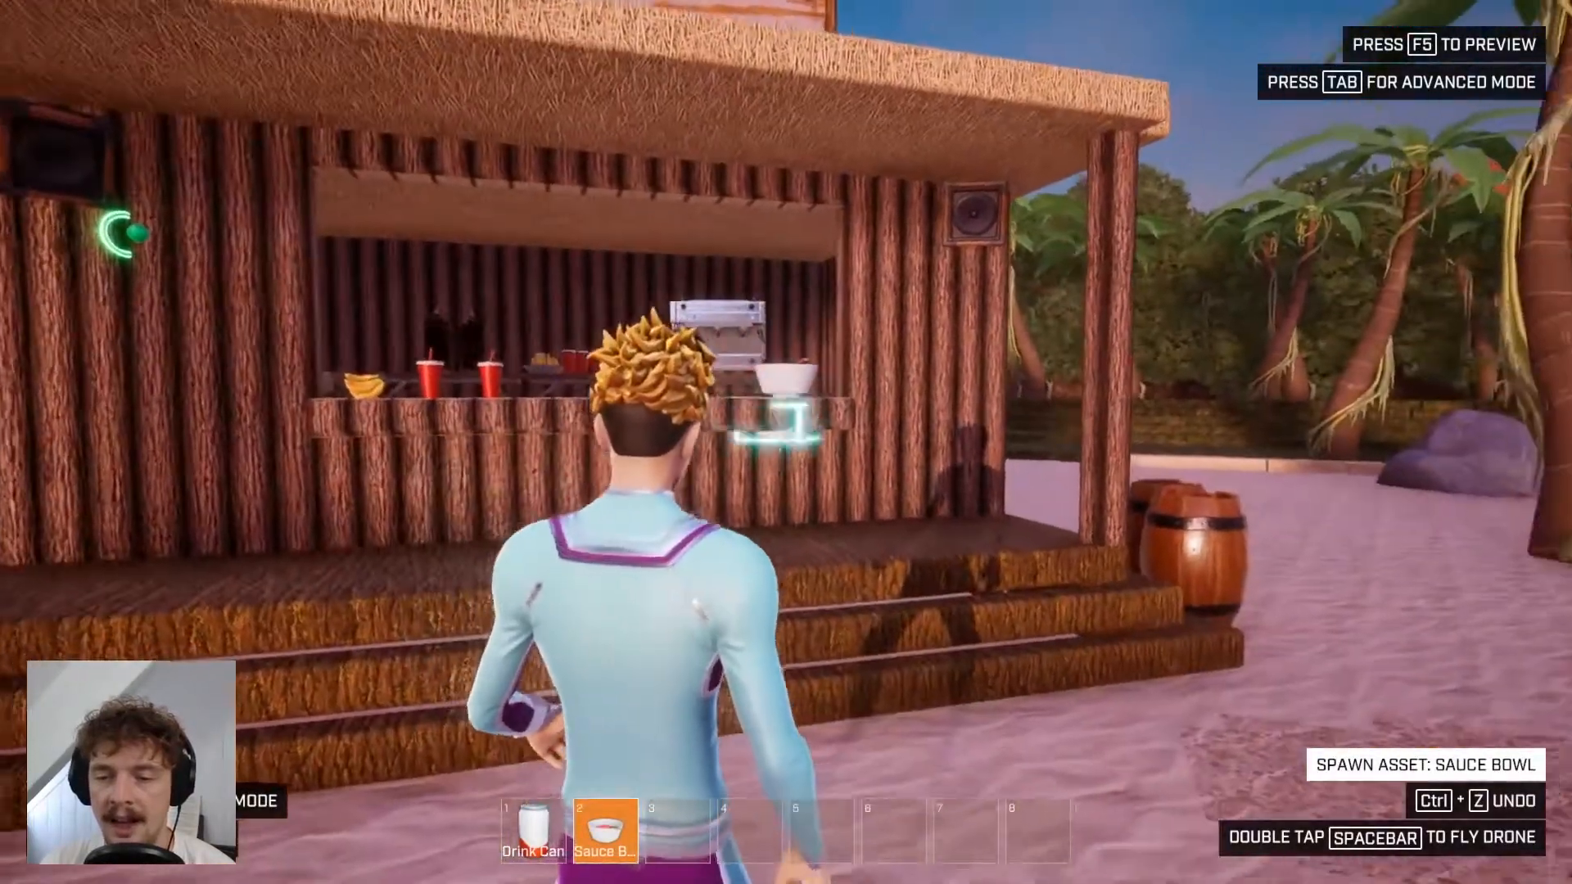
key("Tab")
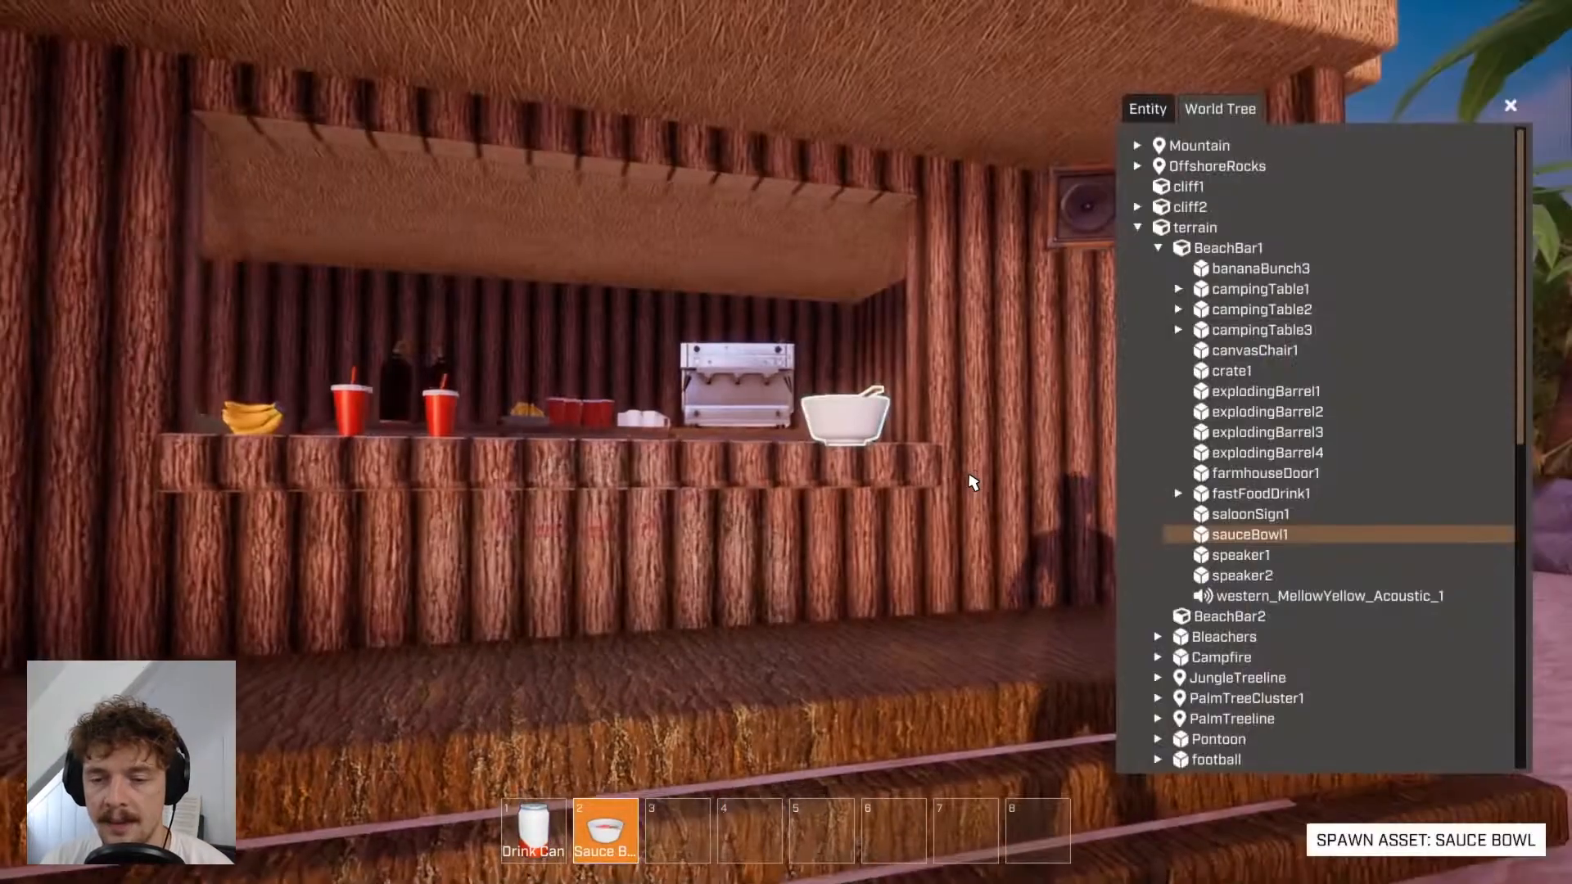
key("w")
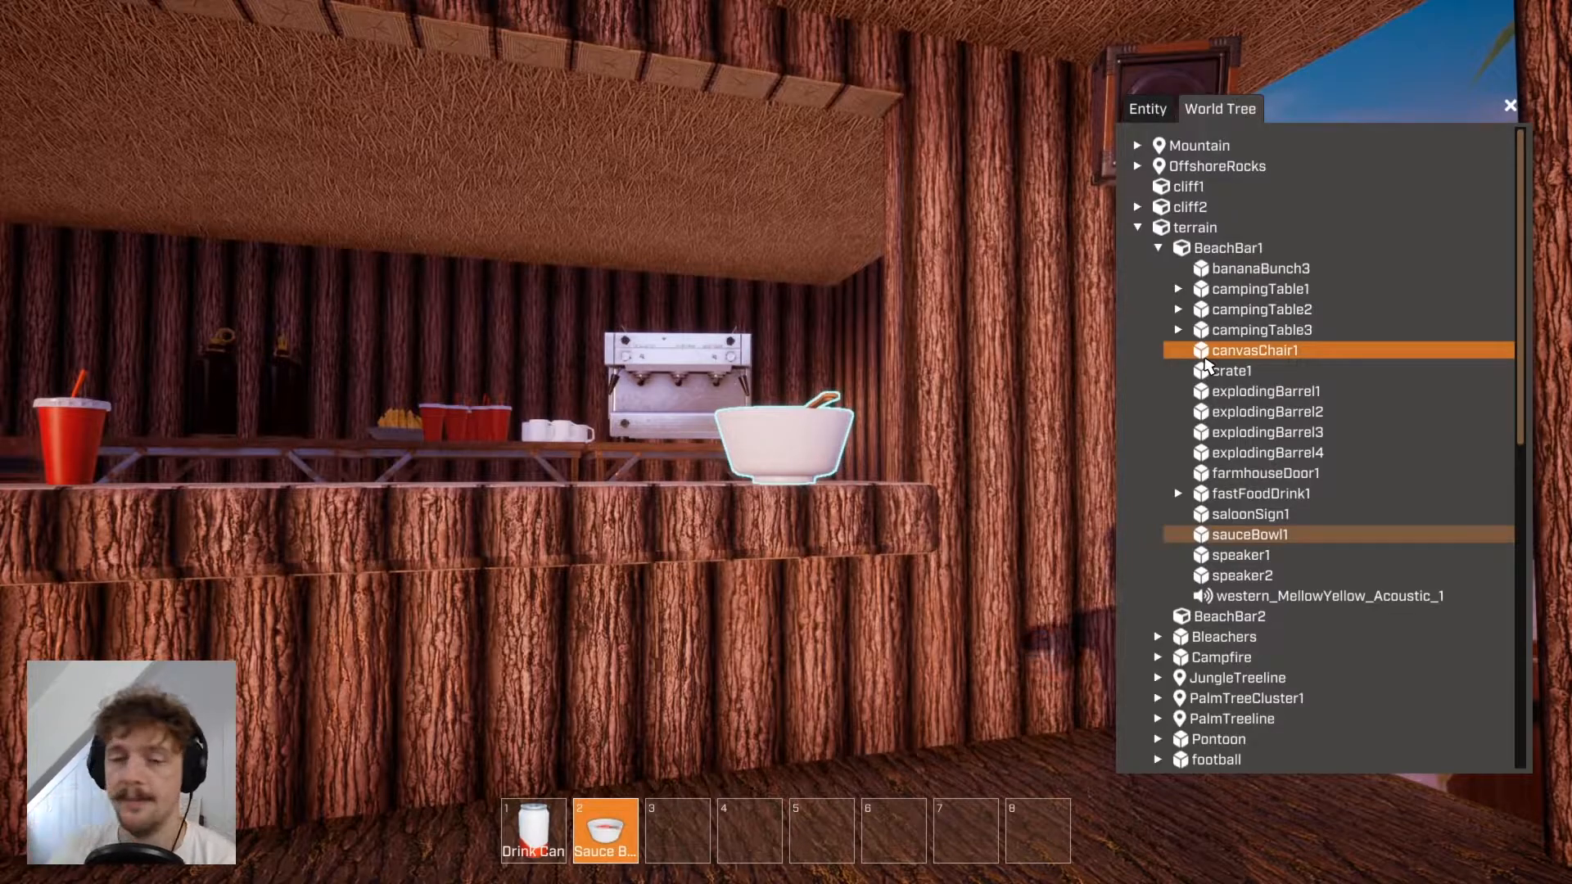
Switch to advanced mode and shift the sauce bowl along the counter to about 490.94, 36.999, 100.
key("Tab")
right_click_drag(1017, 463, 798, 462)
key("e")
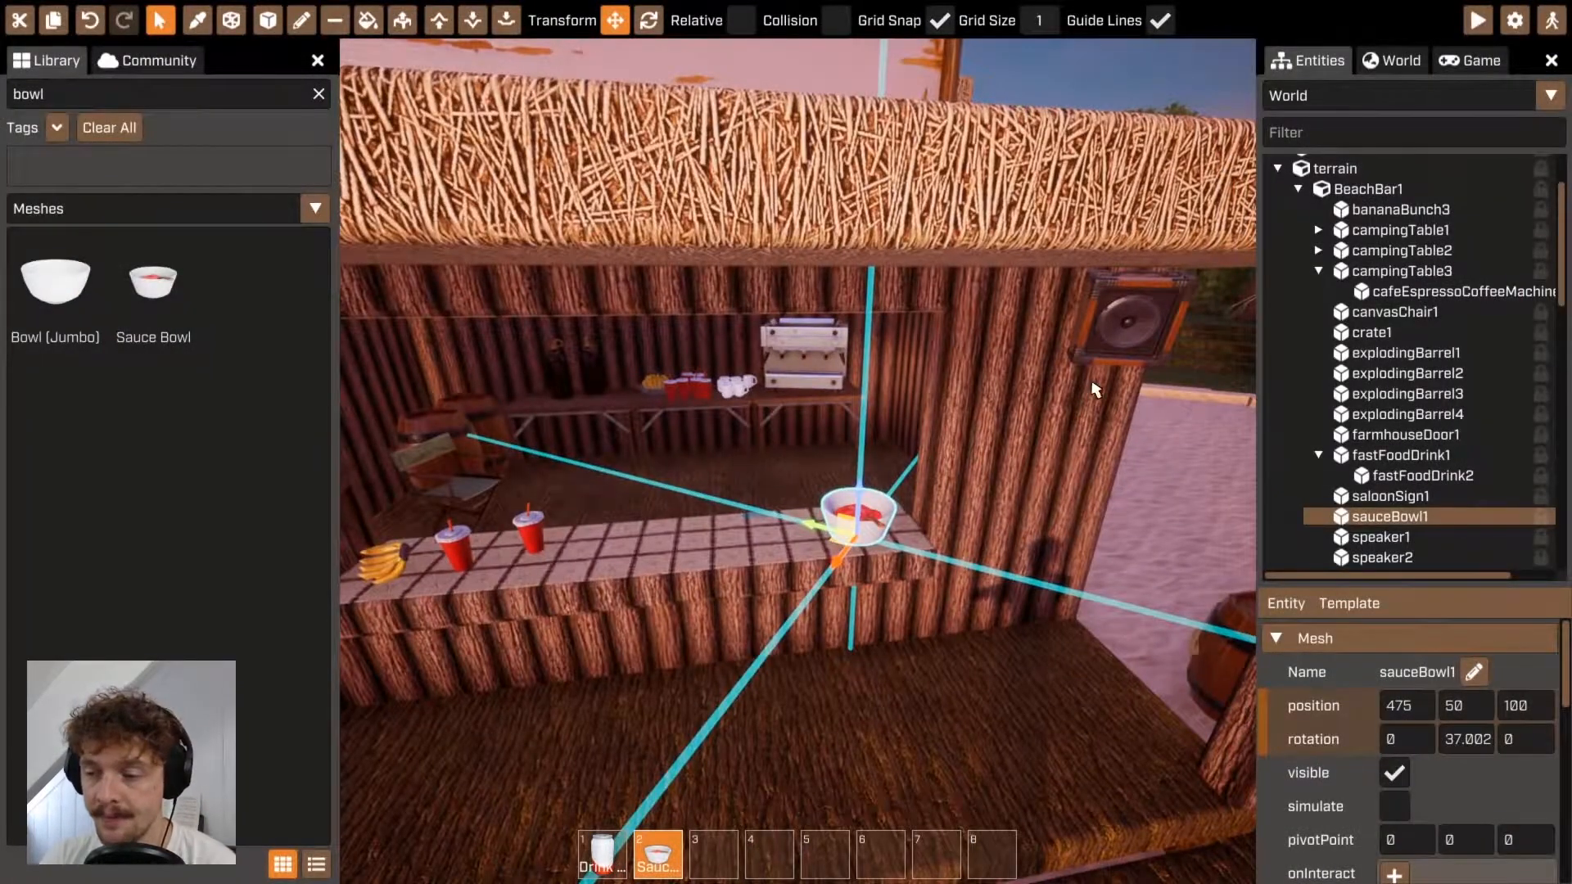
left_click_drag(843, 559, 881, 565)
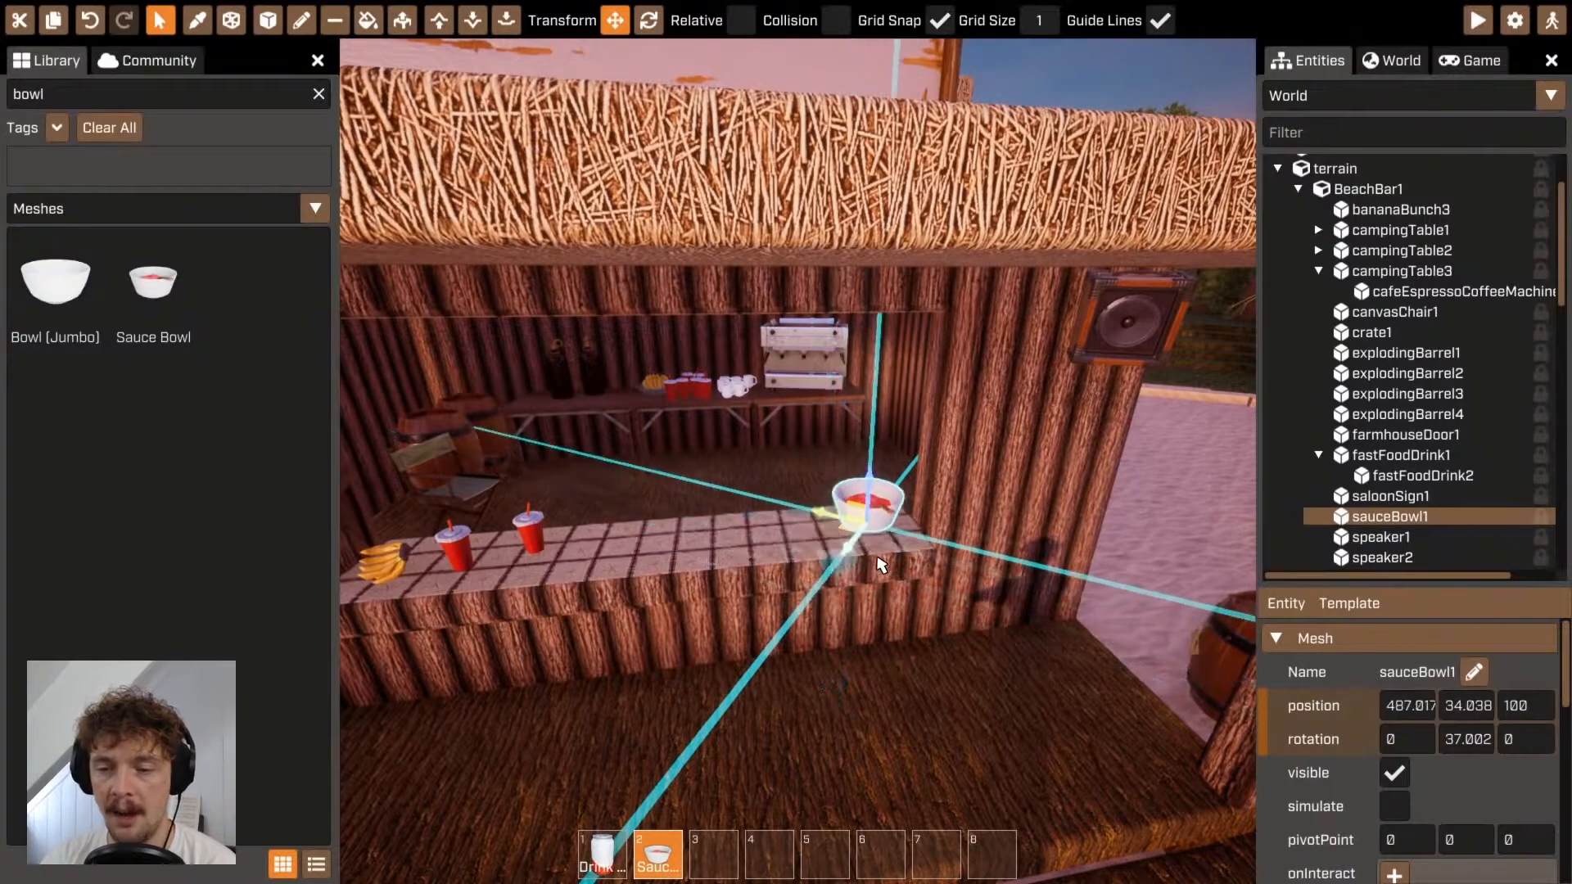
left_click_drag(819, 518, 913, 507)
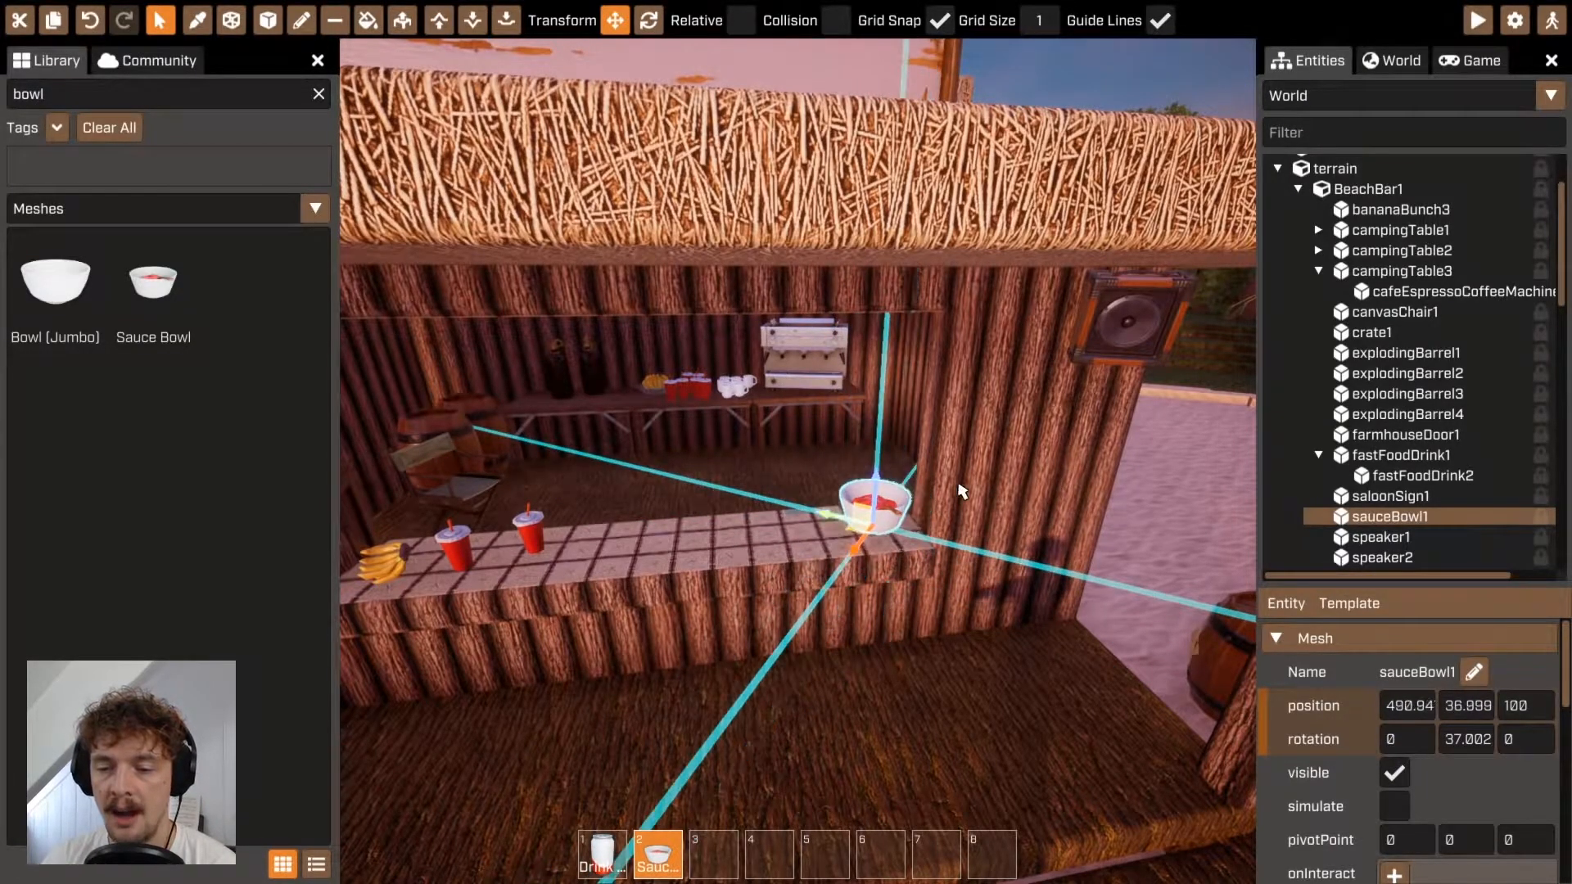
Select BeachBar1, try moving it with its nested objects to -1500, 1575, 75, and undo the move.
left_click(1062, 330)
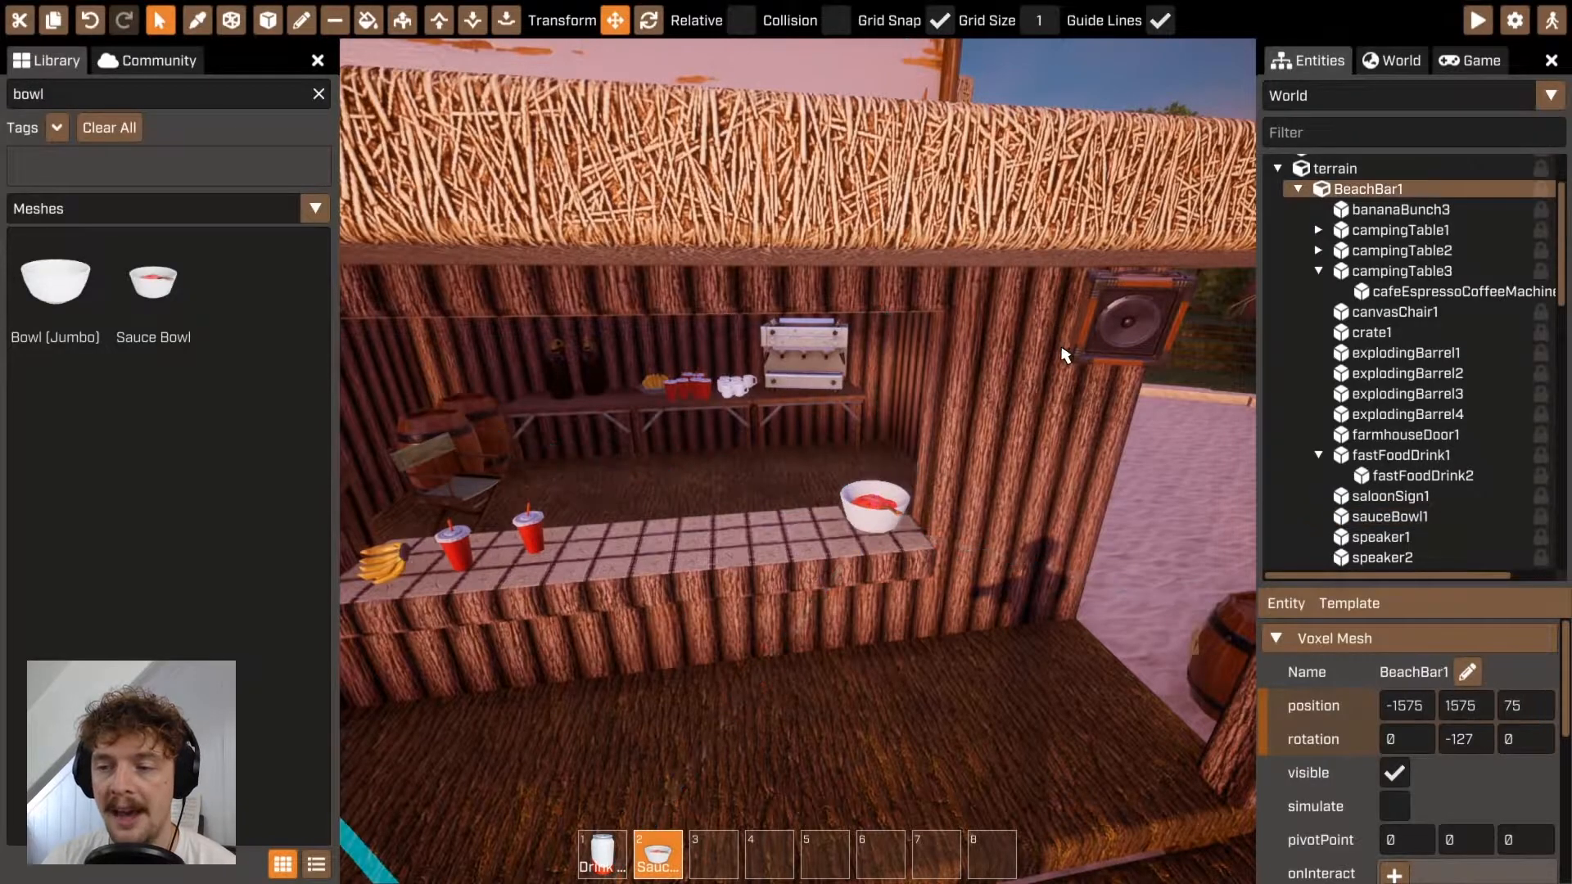
double_click(1373, 193)
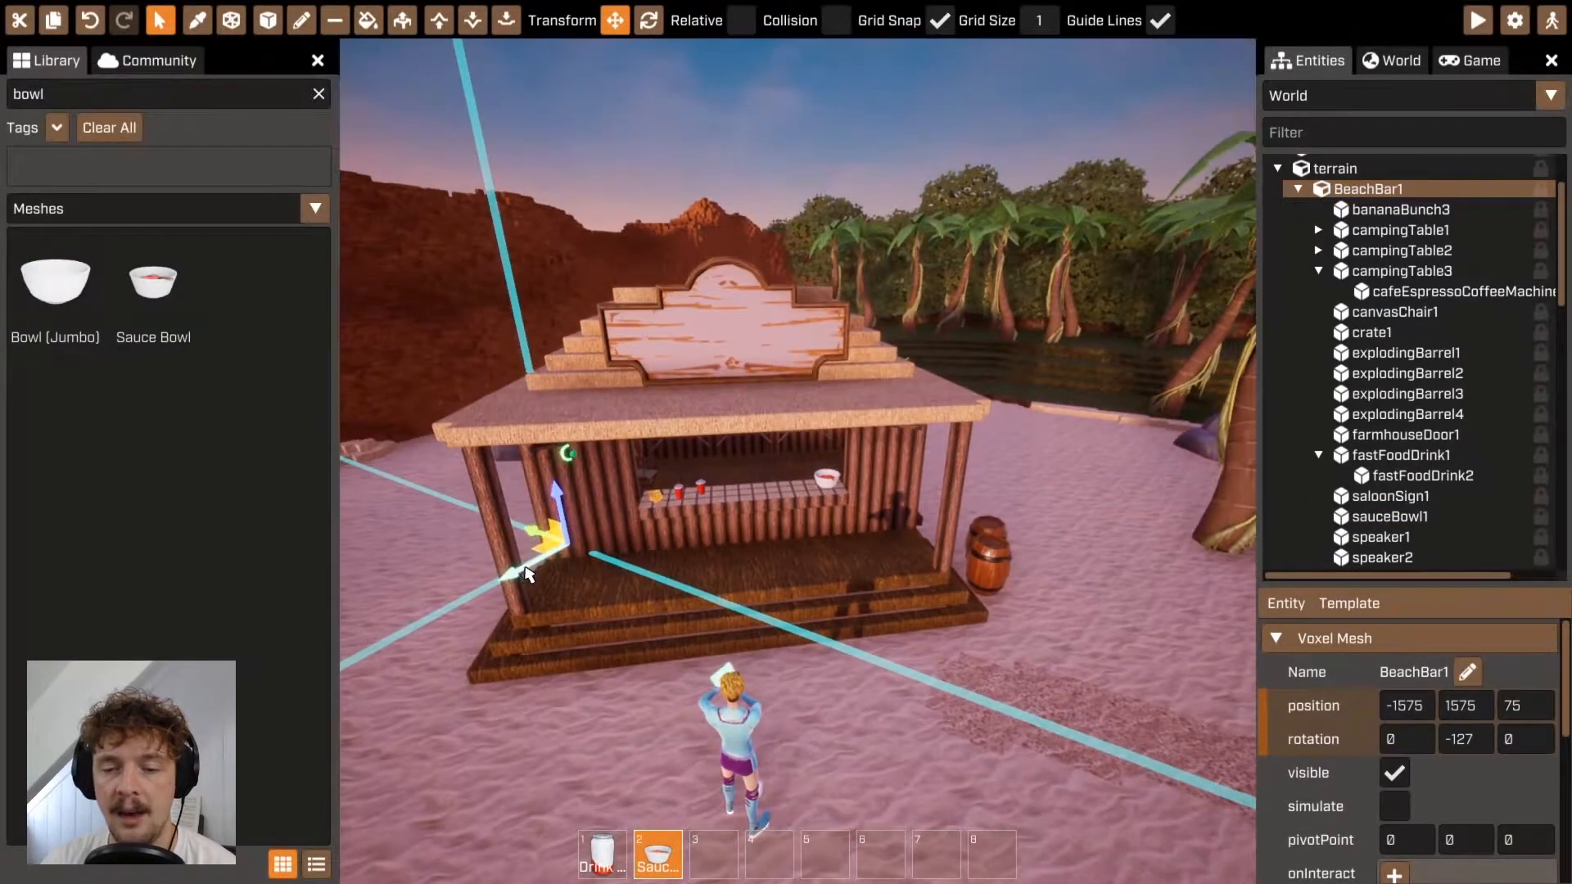
left_click_drag(528, 575, 763, 574)
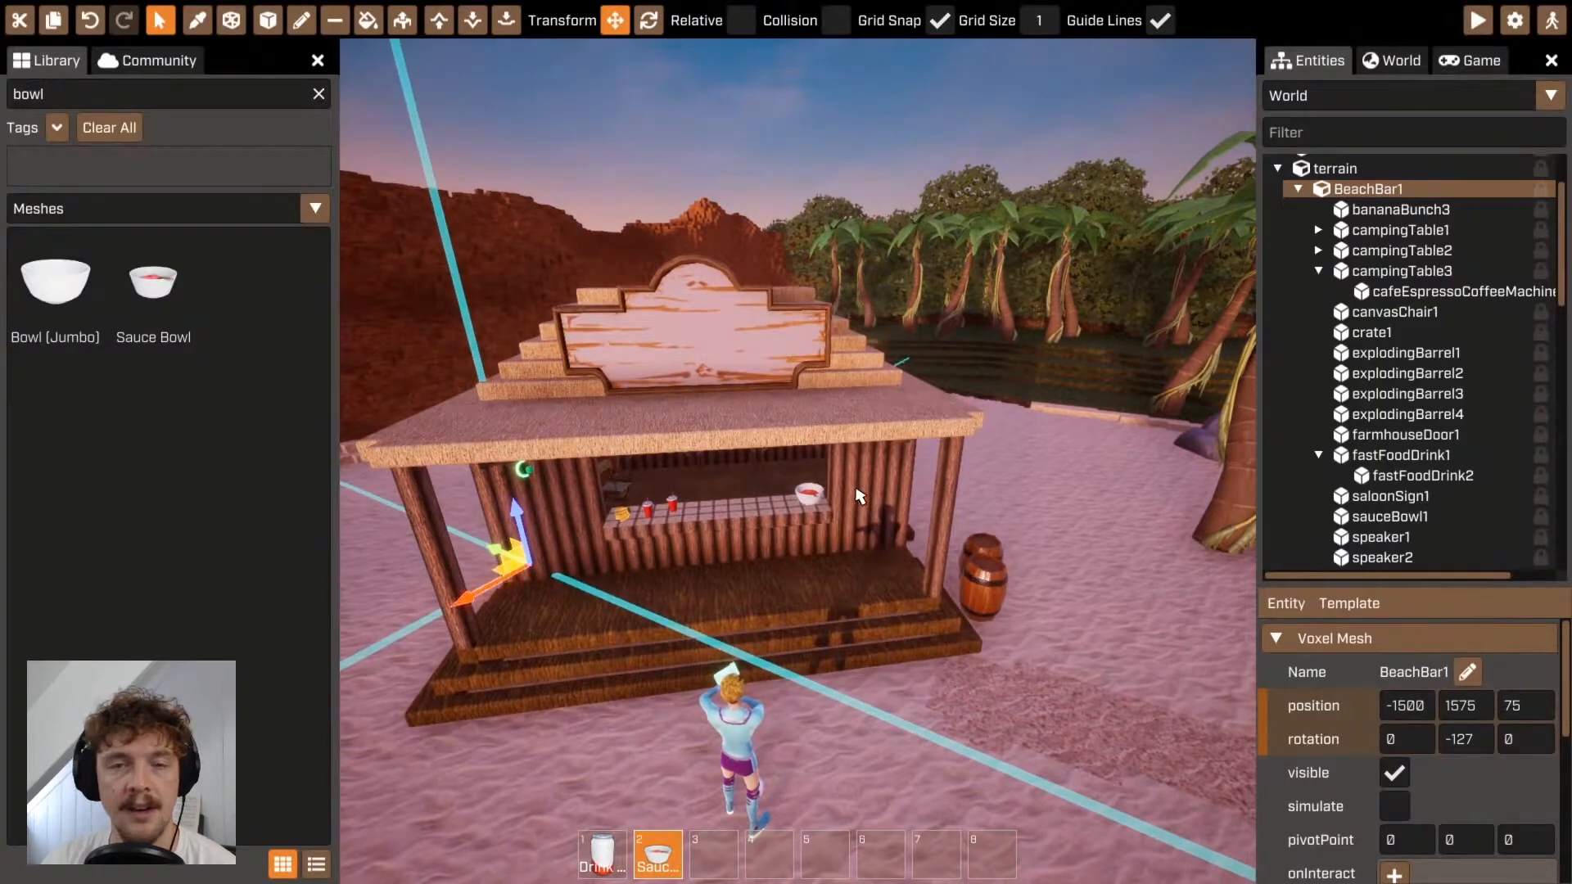
key("ctrl+z")
Delete the sauce bowl from the bar counter.
key("w")
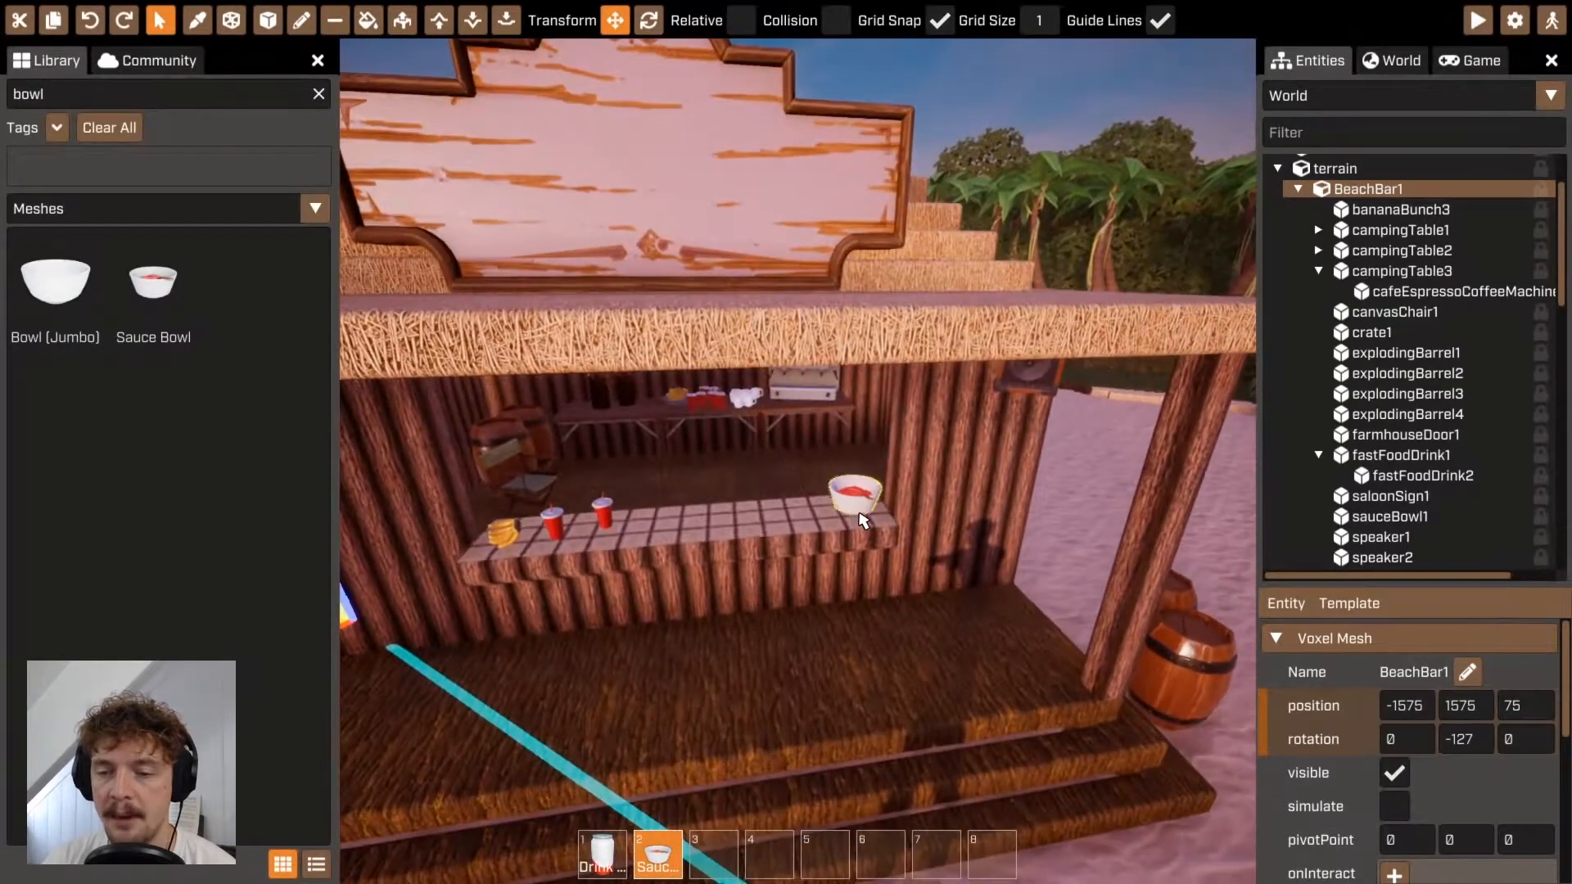
left_click(861, 494)
key("Delete")
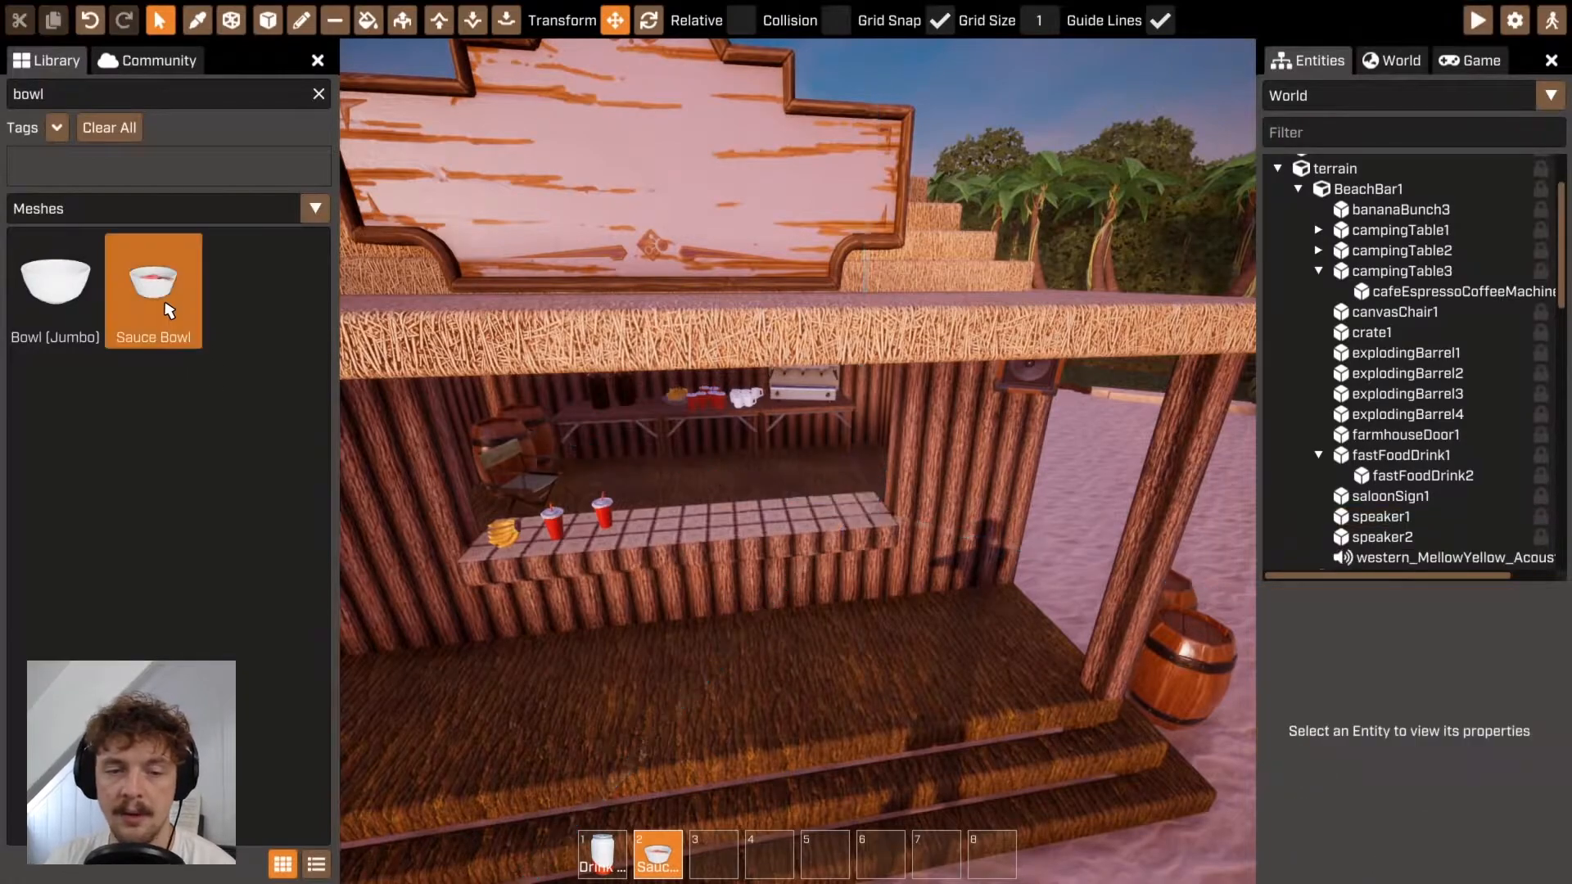
Place a new sauce bowl on the sand outside the beach bar and move it up towards the counter, to -1550, 1175, 175.
left_click(163, 307)
key("s")
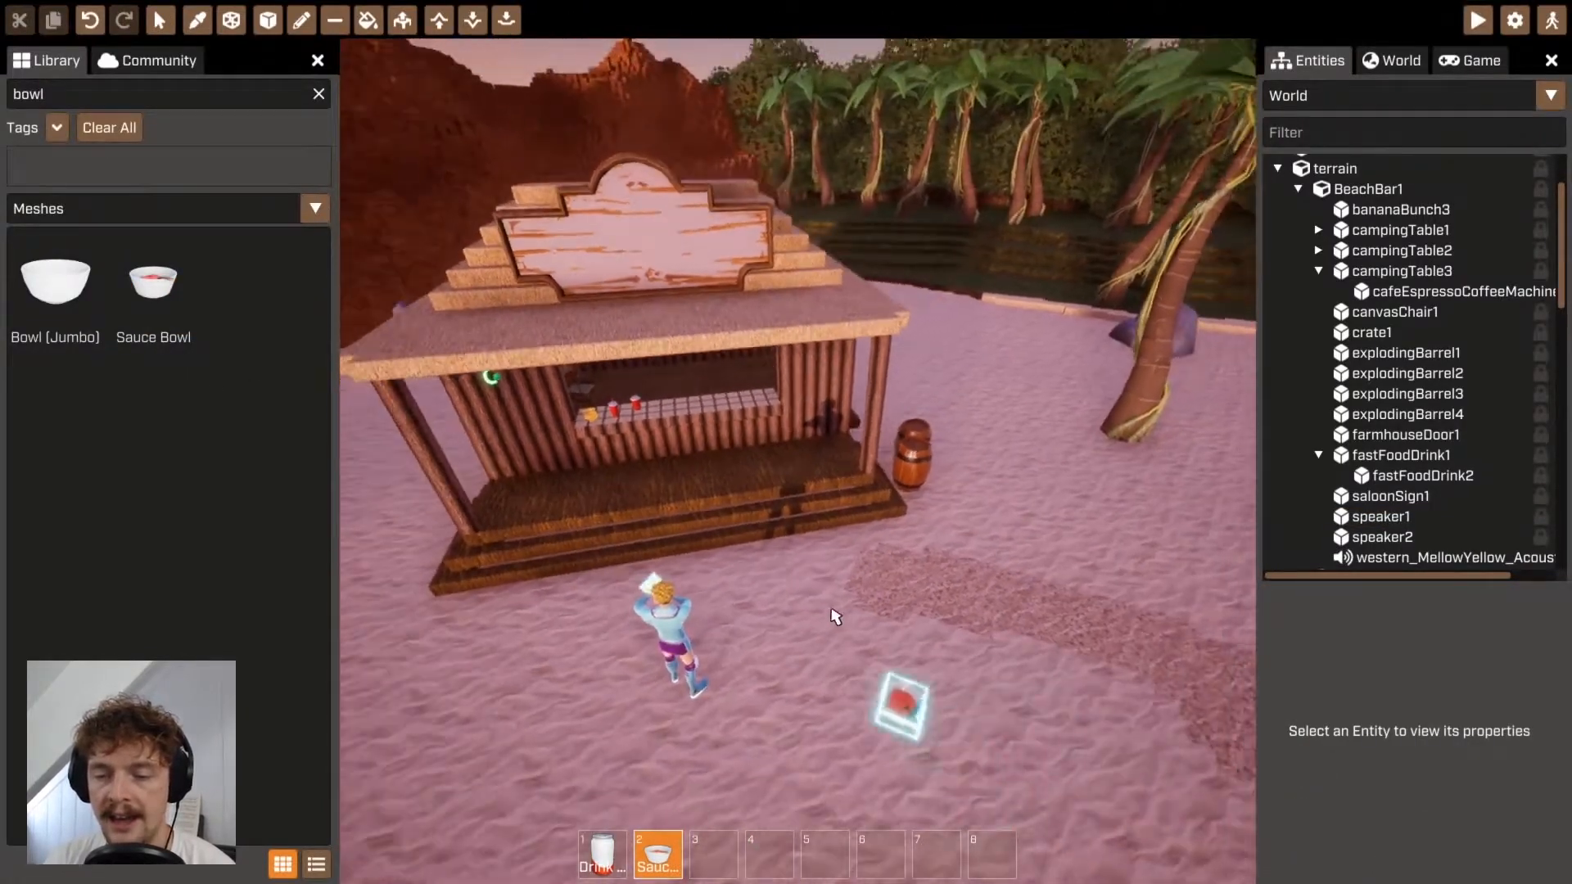
left_click(834, 612)
key("q")
left_click(161, 23)
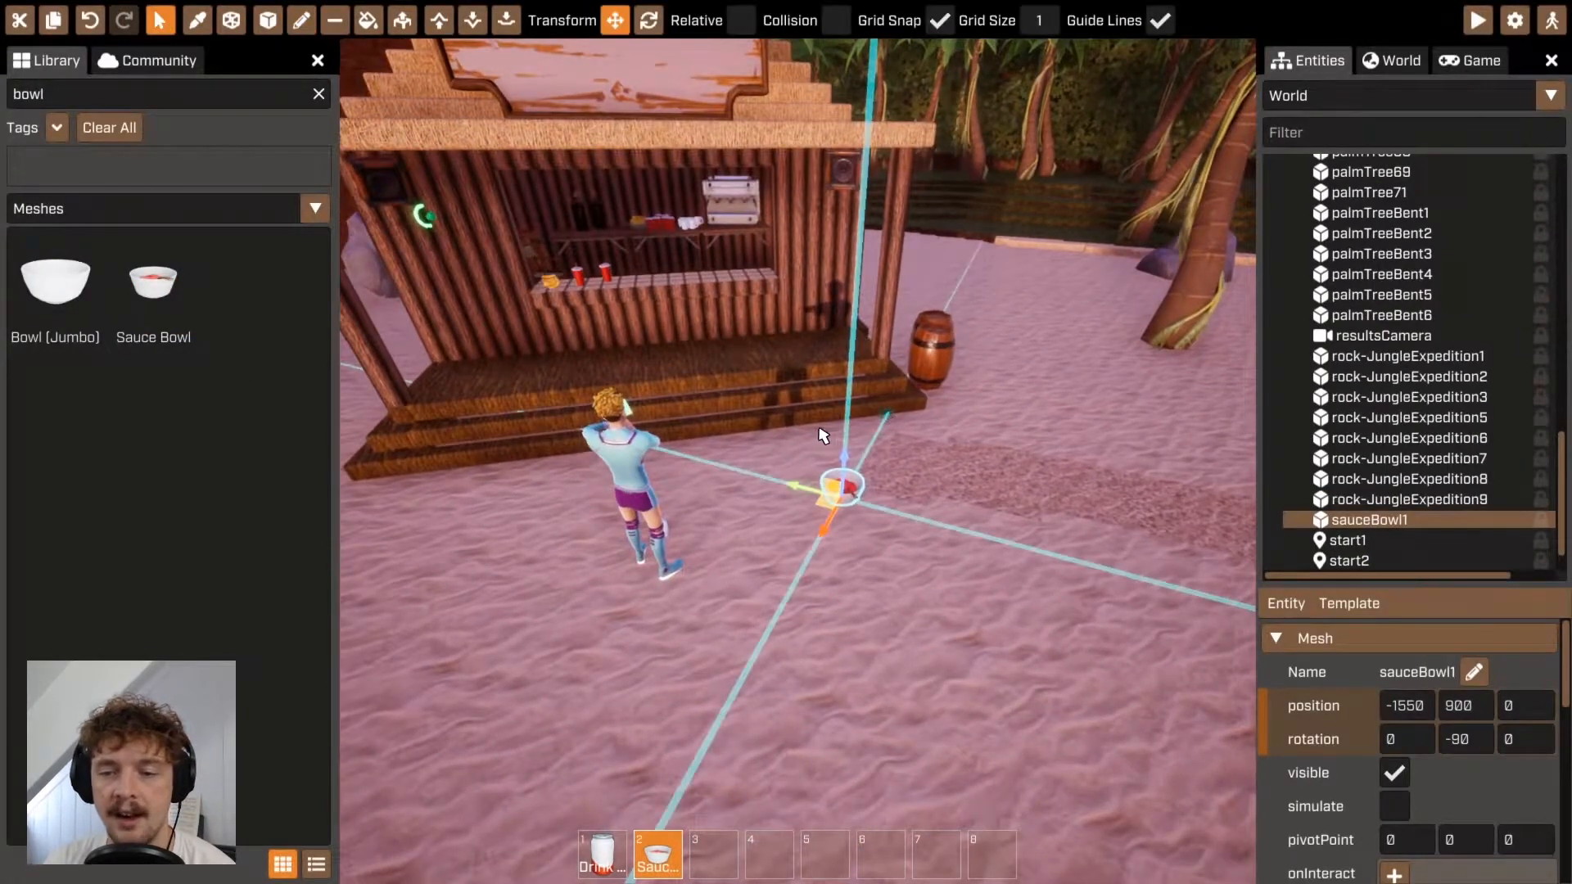
left_click_drag(845, 467, 904, 312)
left_click_drag(677, 351, 777, 322)
Select BeachBar1 and move it to -2050, 1575, 75 to test whether the separate sauce bowl follows.
left_click(922, 403)
key("d")
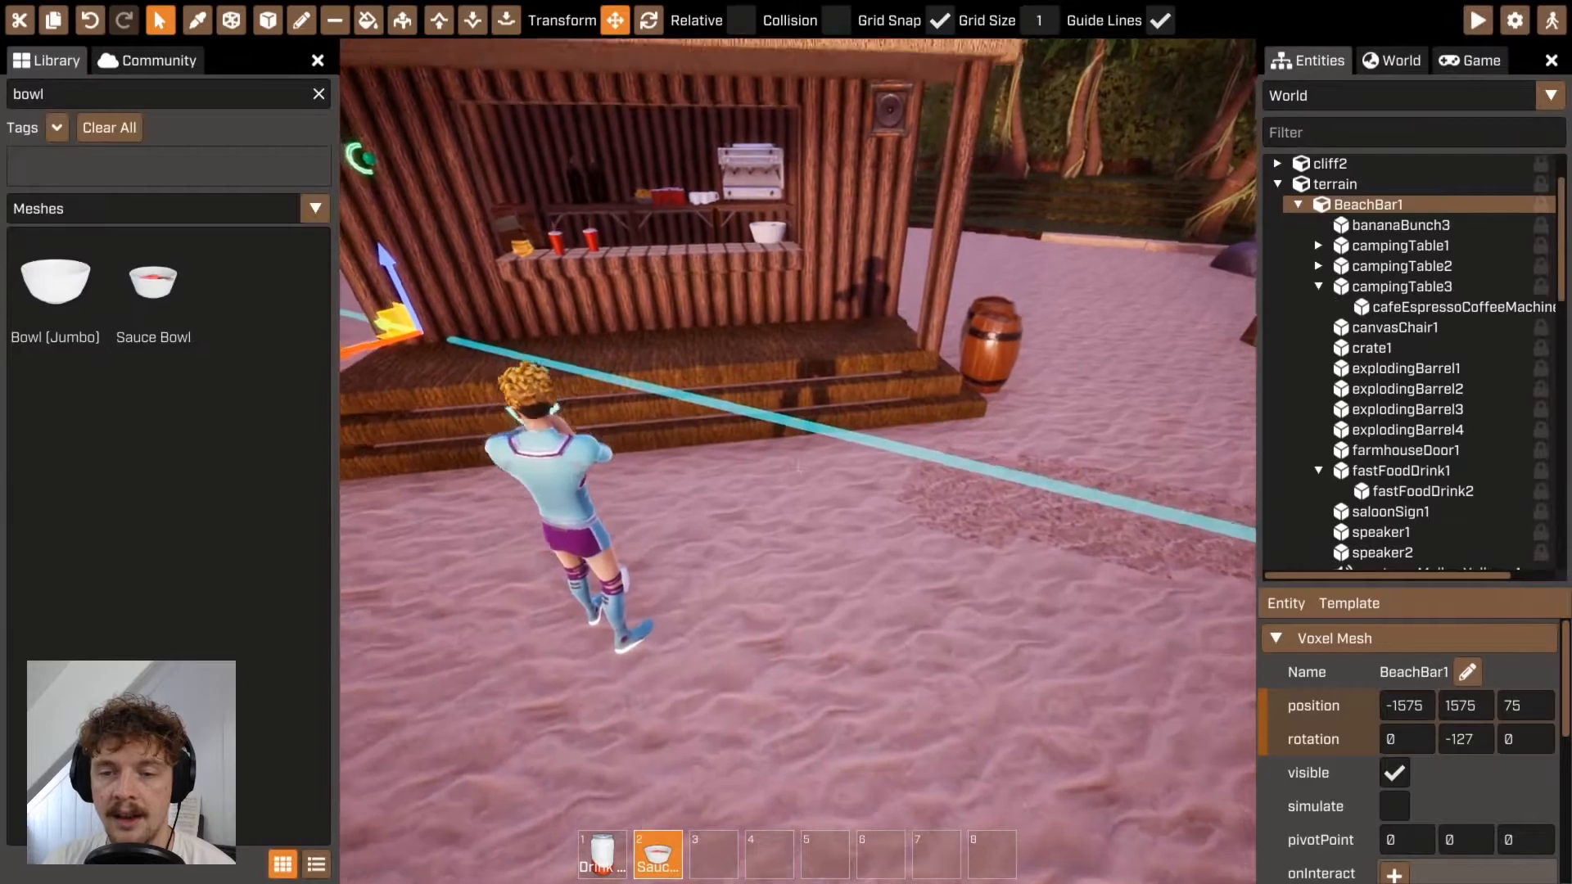
key("space")
left_click_drag(417, 479, 598, 473)
right_click_drag(598, 473, 425, 473)
key("w")
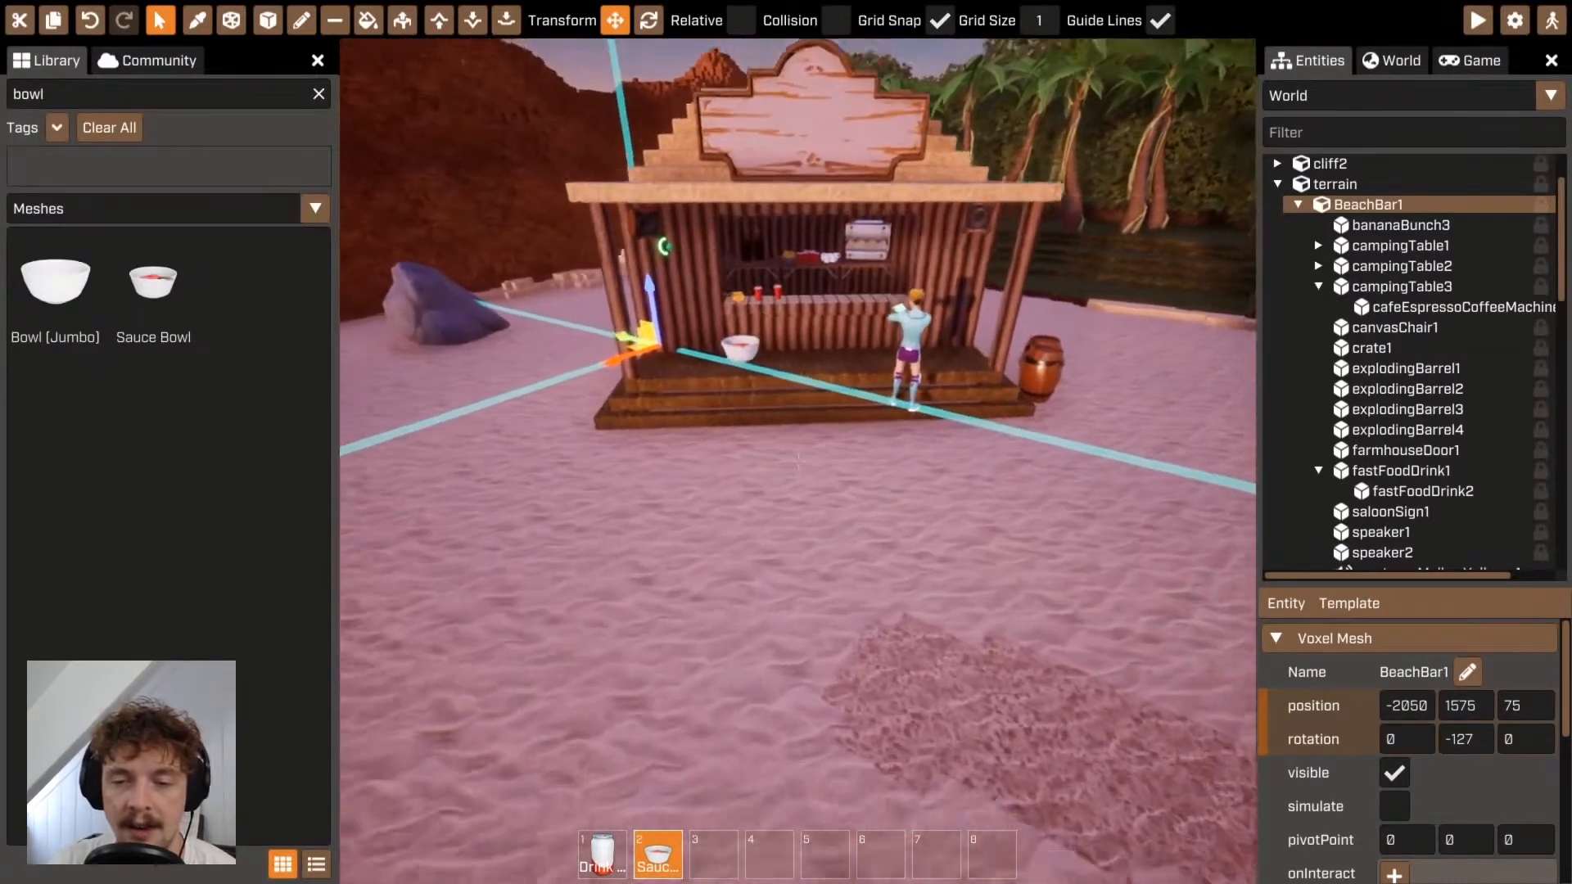
Try moving the sauce bowl after the relocated beach bar, and undo the bowl and bar moves.
left_click(679, 384)
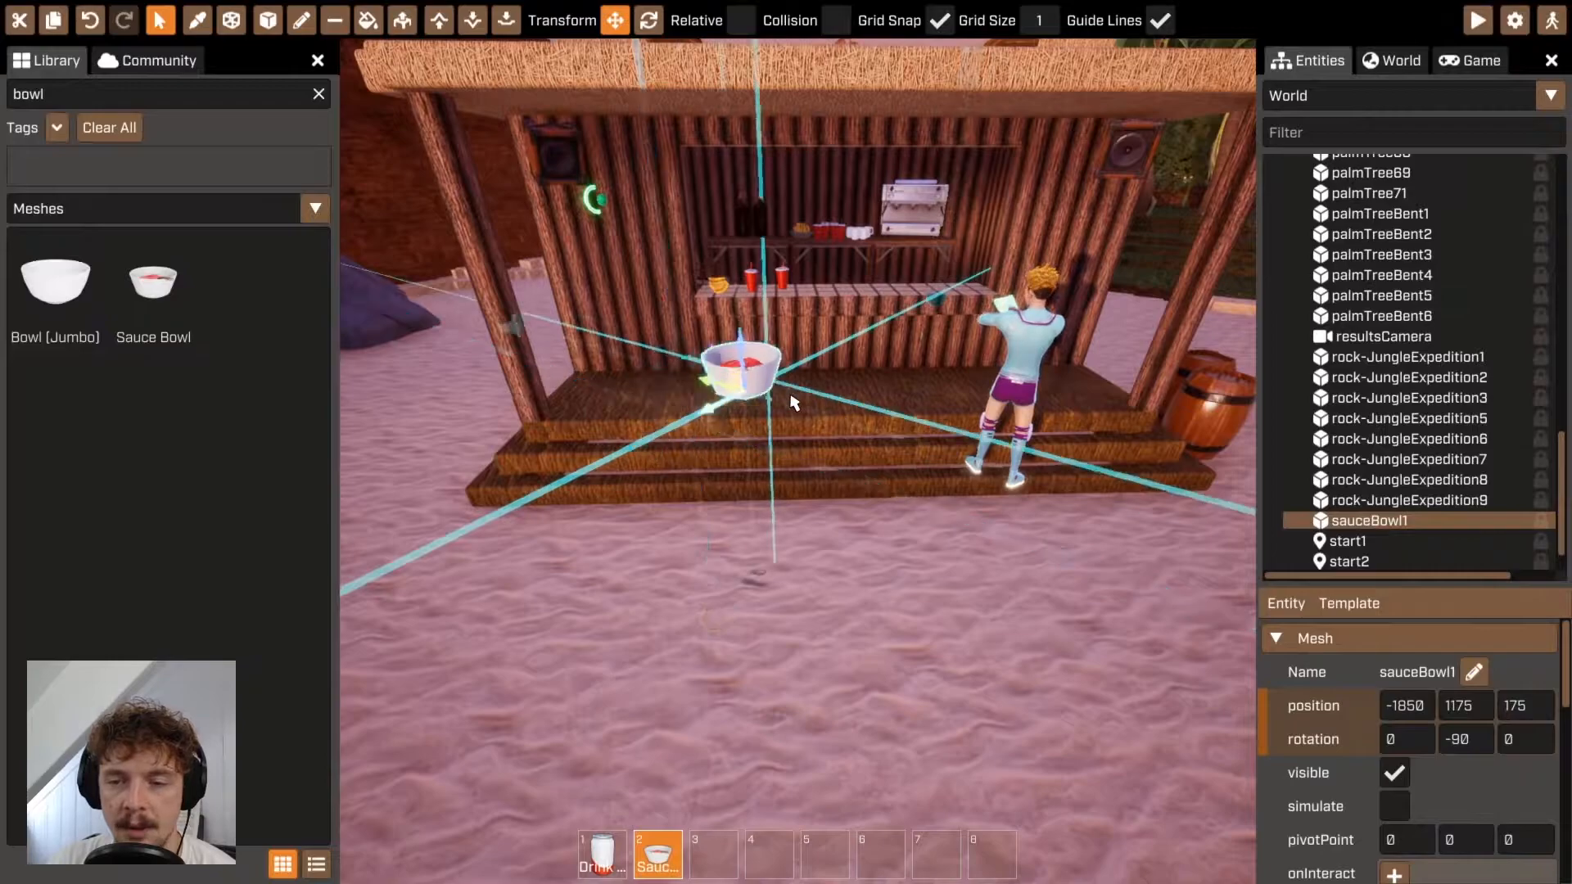
left_click_drag(778, 410, 956, 318)
key("ctrl+z")
key("w")
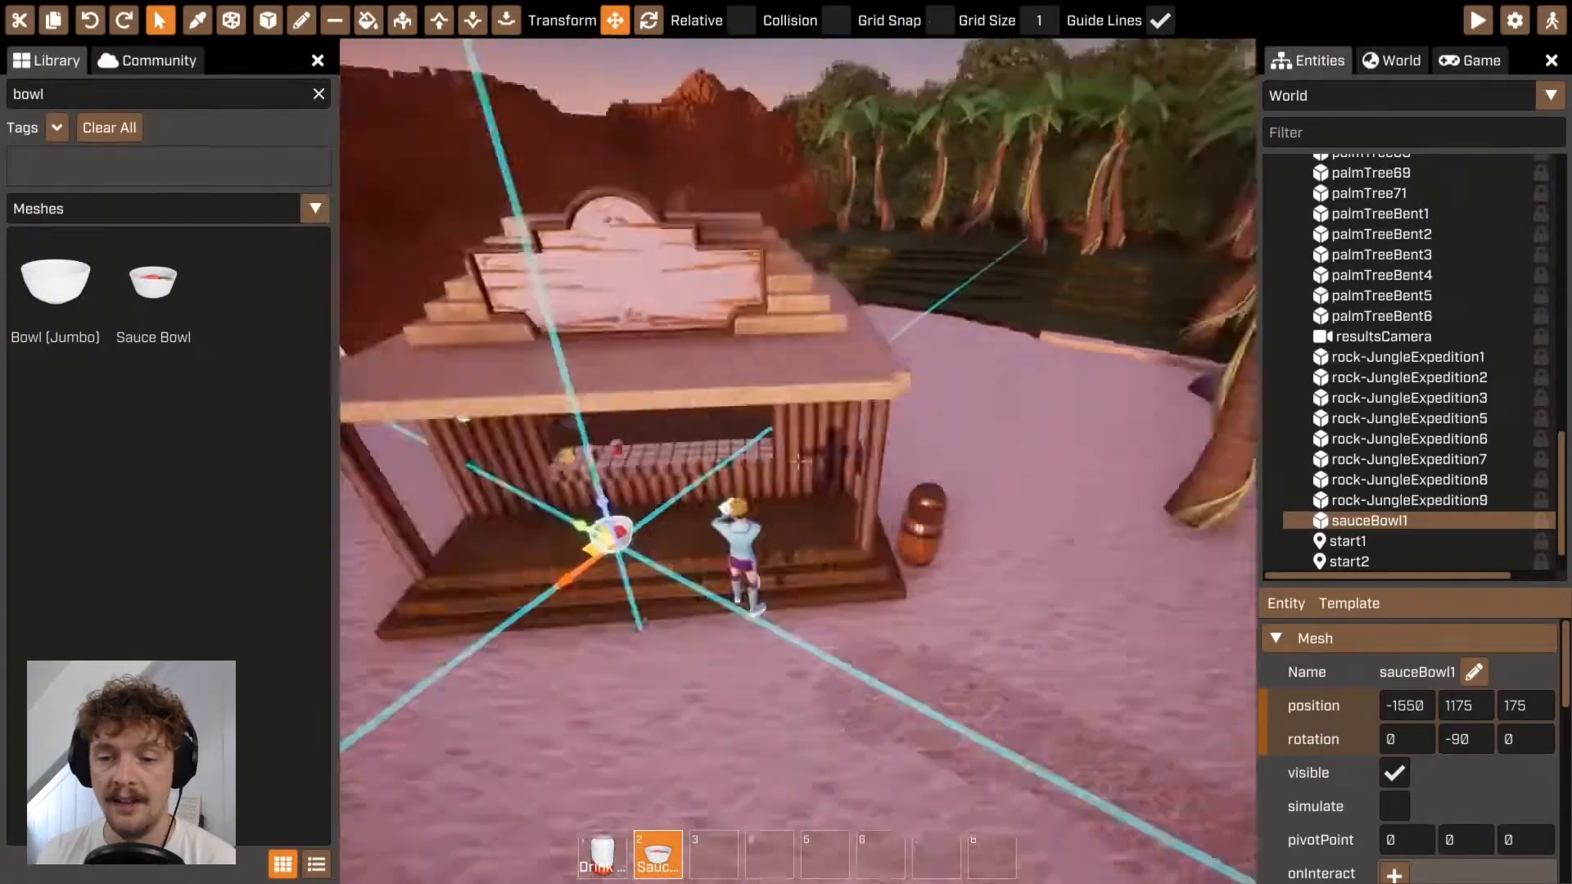
key("s")
key("g")
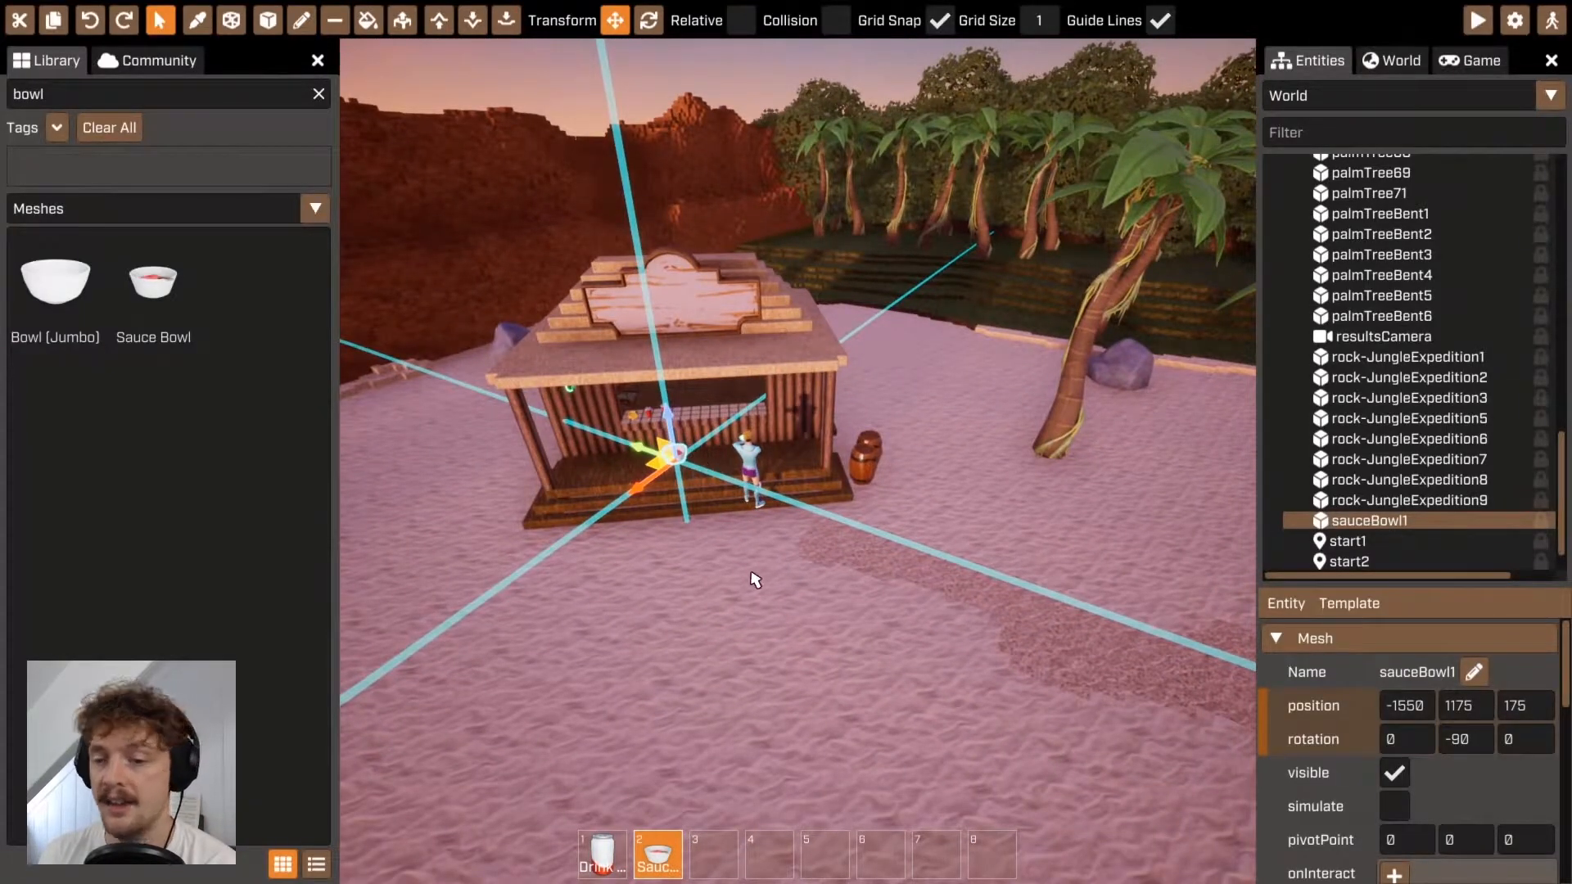
Delete the sauce bowl floating in front of the beach bar and pick the Sauce Bowl mesh again for placement.
key("Delete")
key("w")
right_click_drag(798, 462, 663, 425)
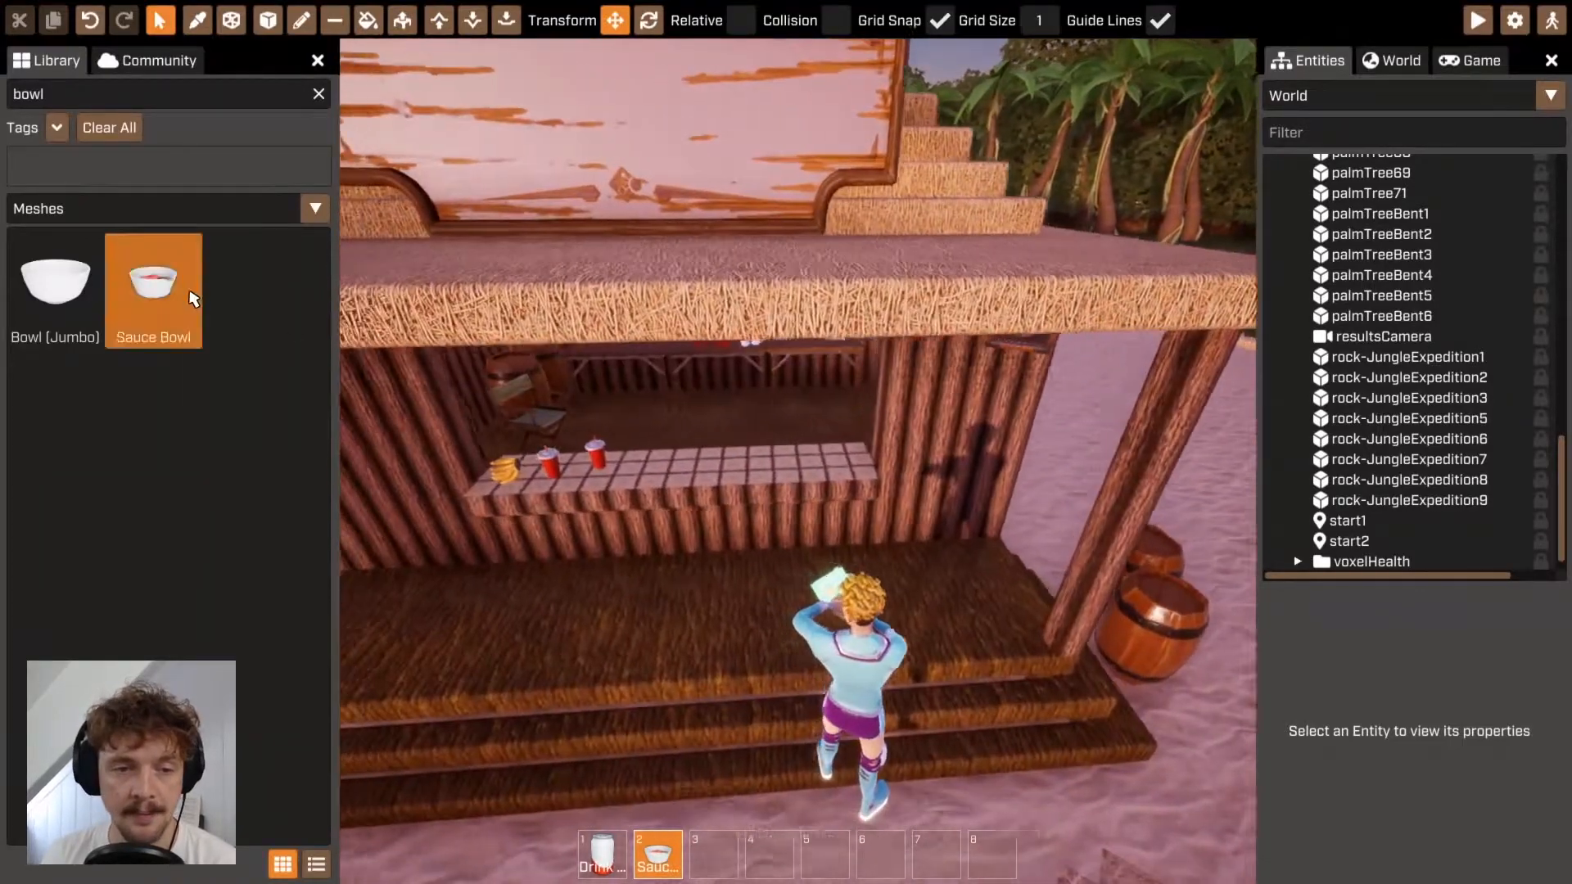
left_click(156, 286)
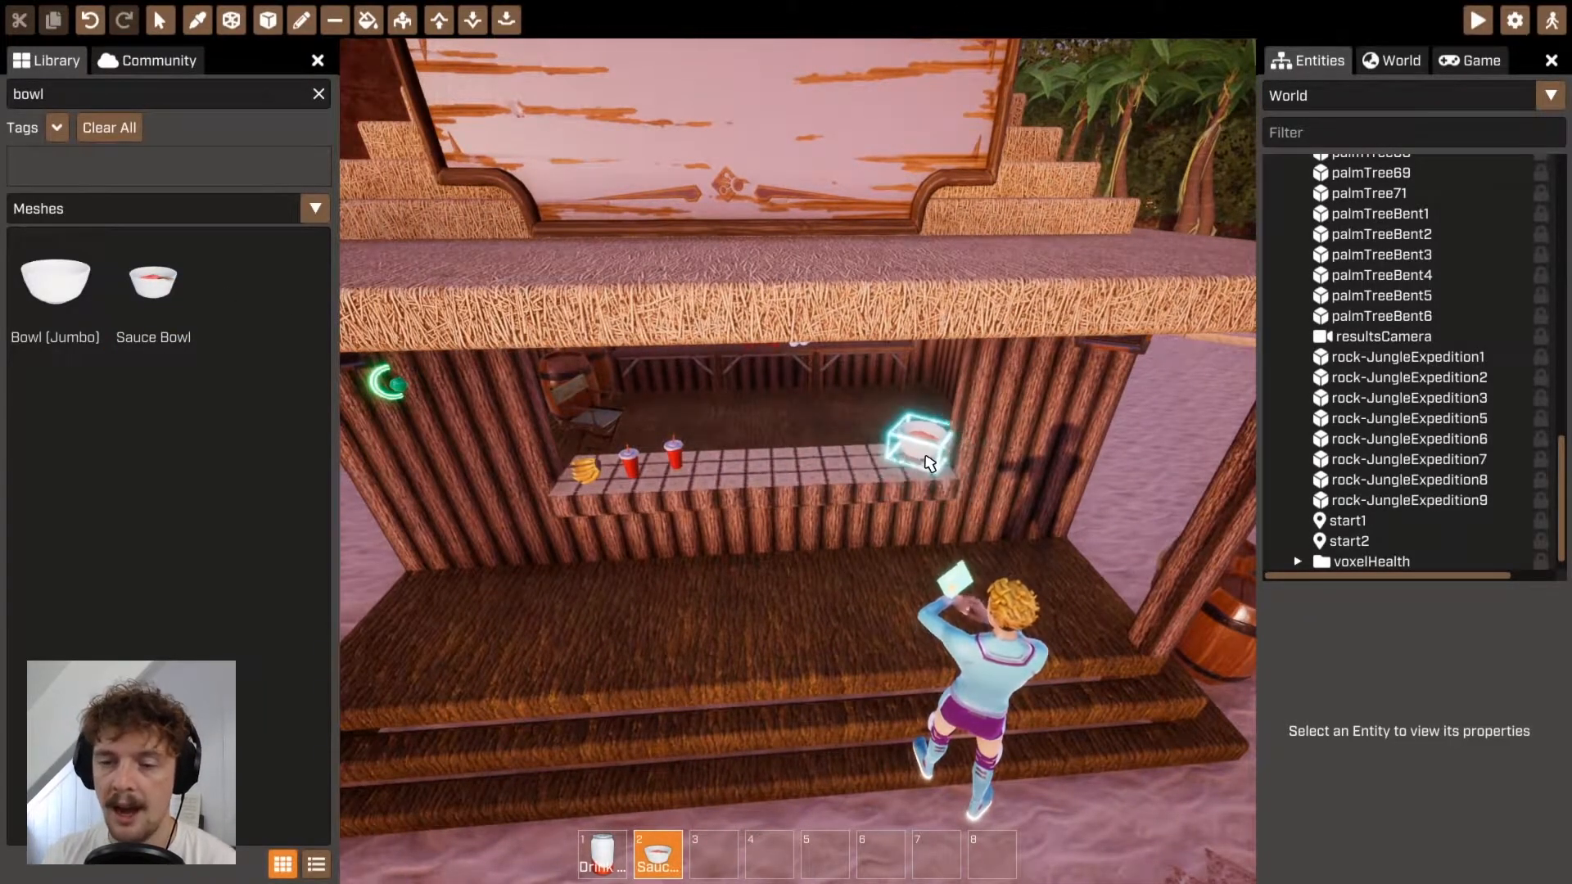
Try placing the sauce bowl on the sand at -1500, 1000, 0, and undo the placement.
scroll(872, 498, "down", 4)
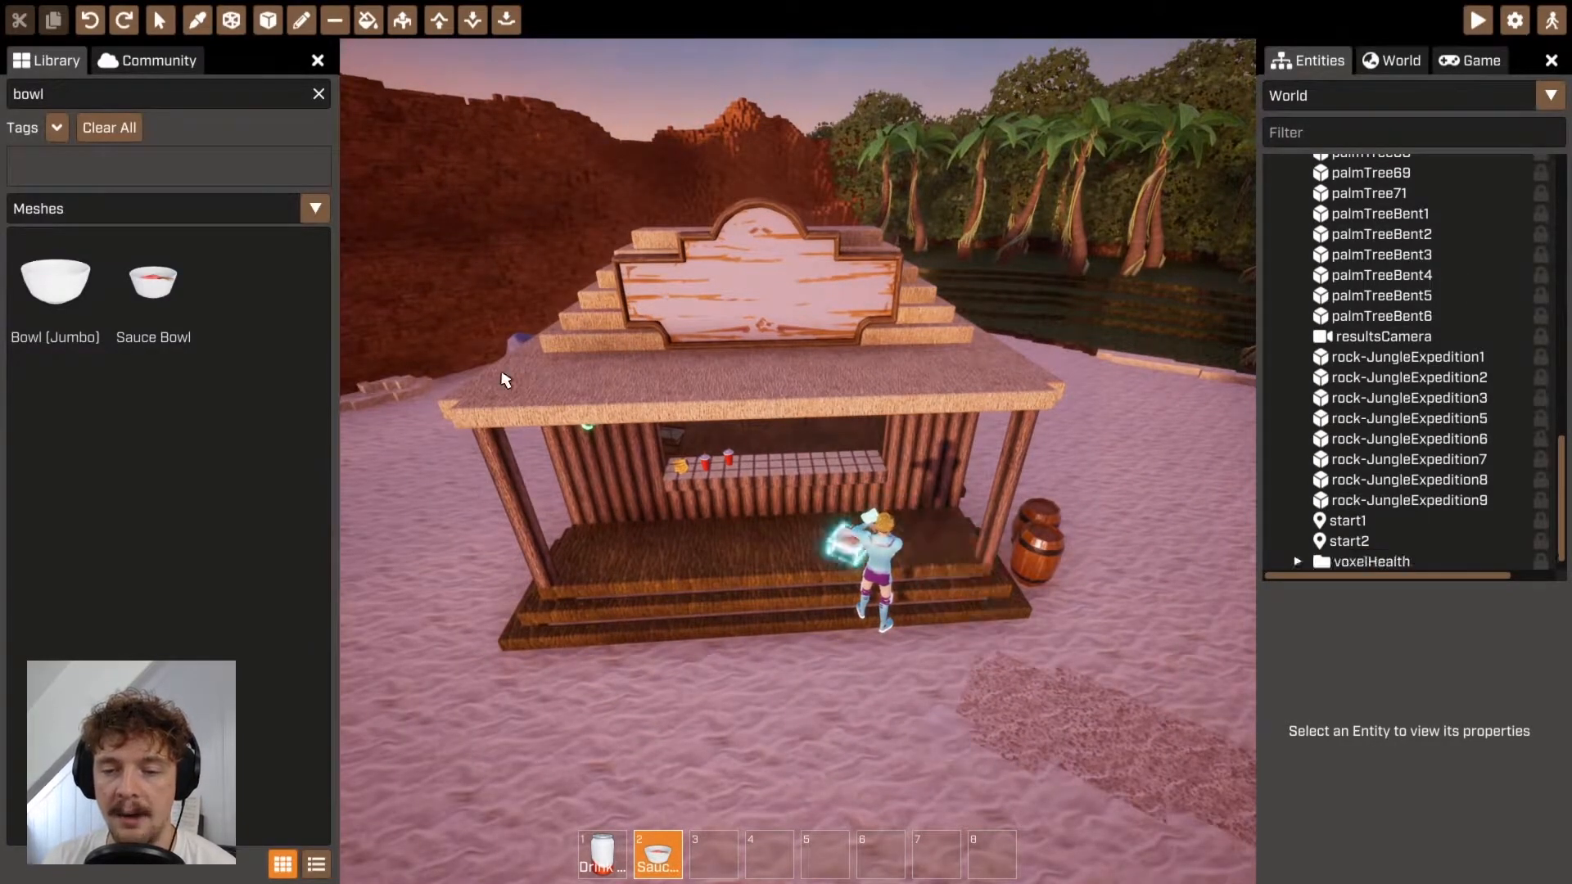
left_click(851, 726)
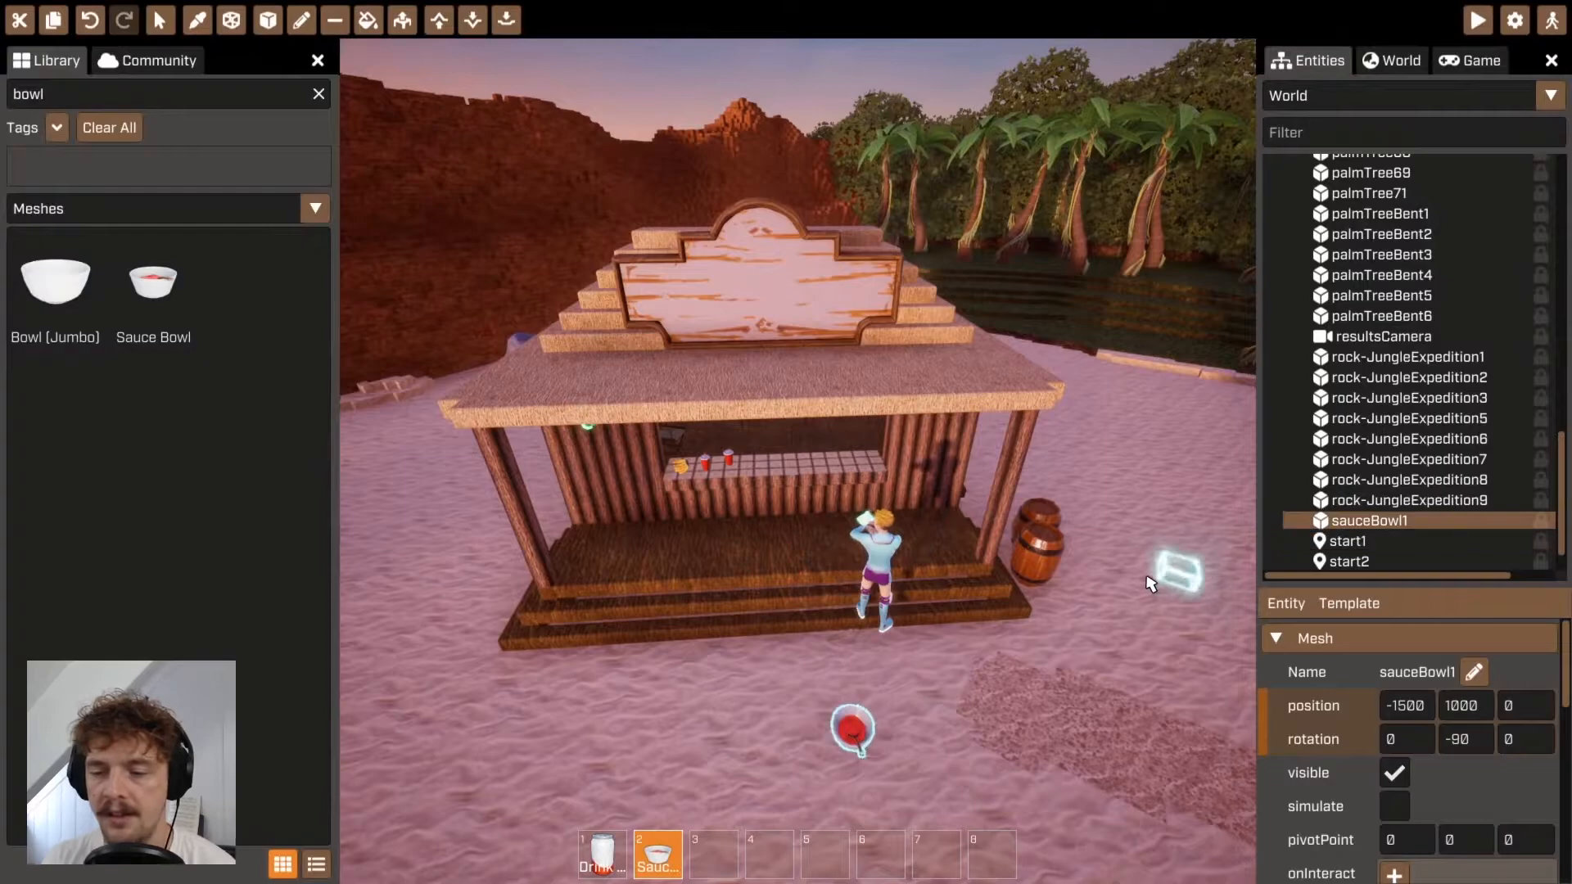
key("ctrl+z")
Place the sauce bowl on the end of the bar counter at 500, 25, 100 and collapse the fastFoodDrink1 and campingTable3 entries.
left_click(874, 464)
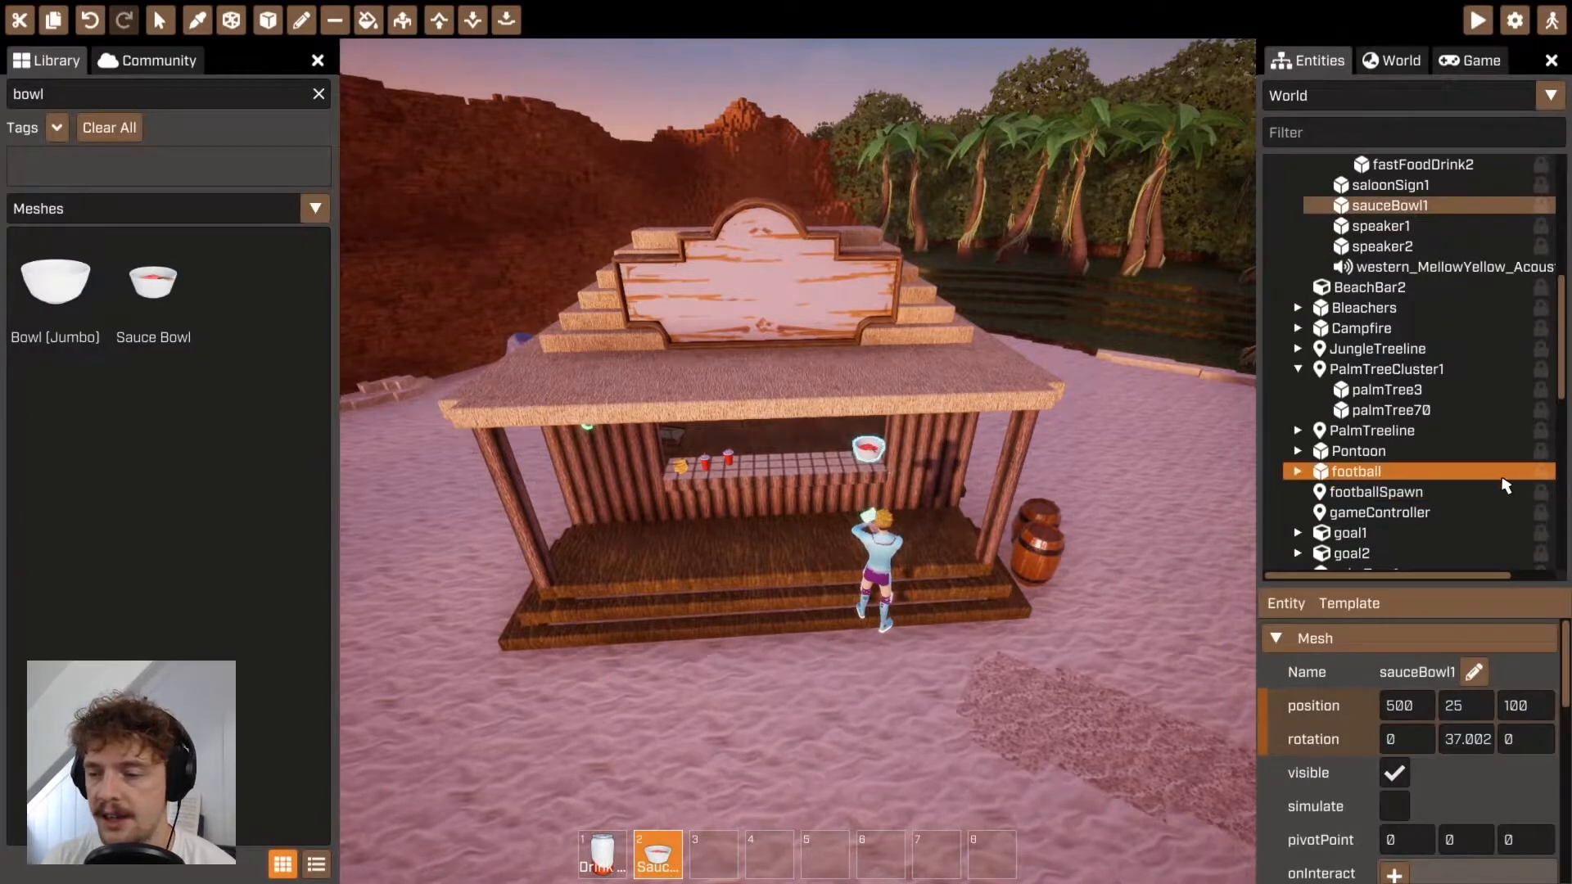
scroll(1473, 481, "up", 3)
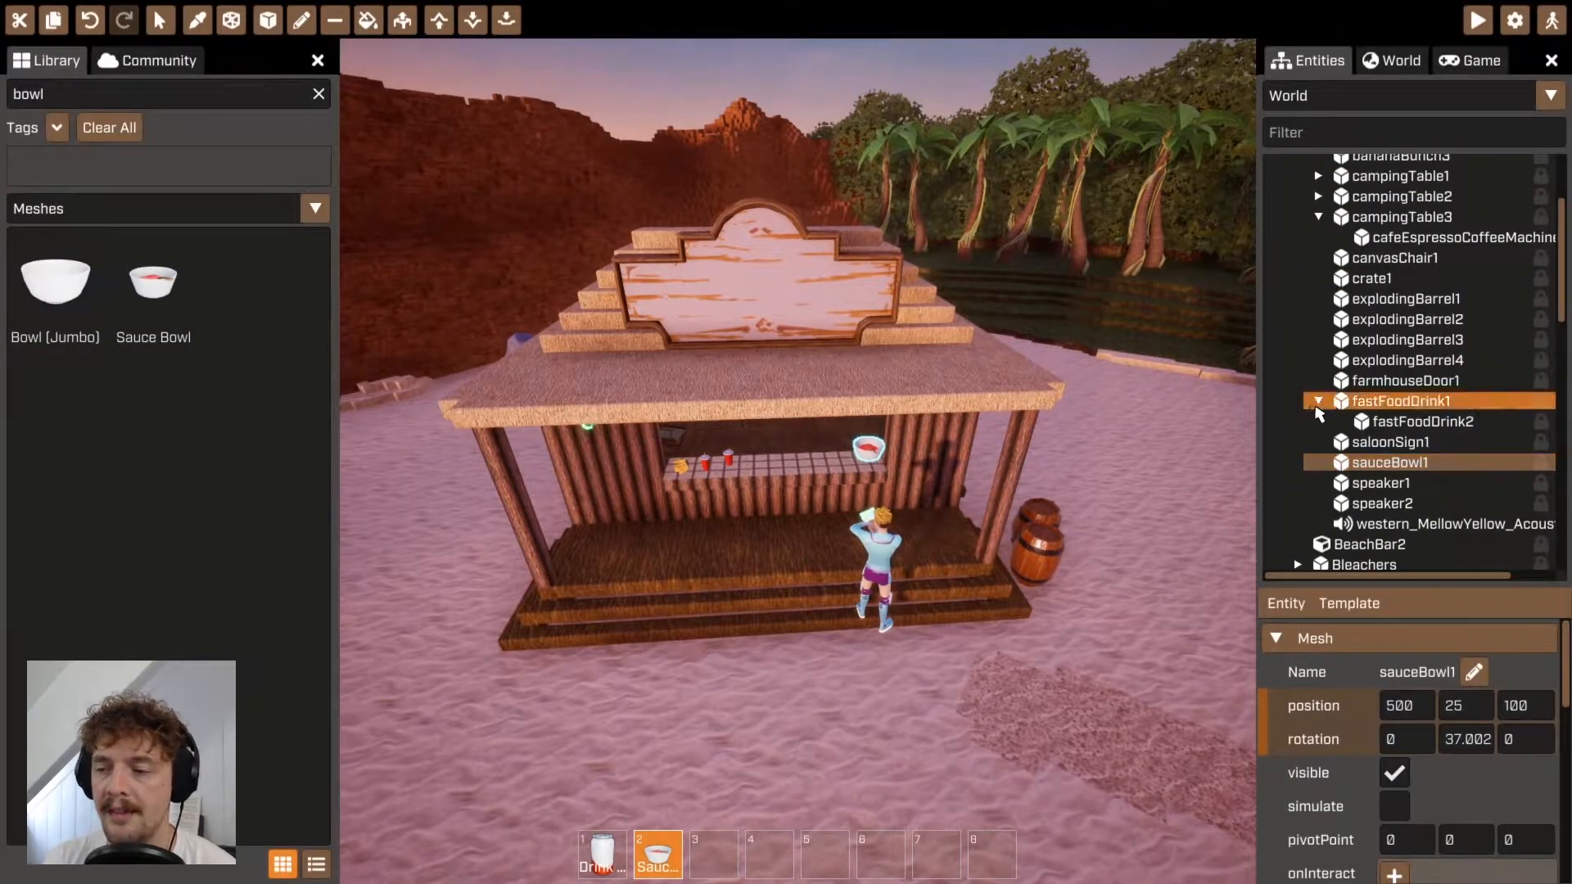
left_click(1318, 400)
left_click(1317, 217)
scroll(1400, 263, "up", 3)
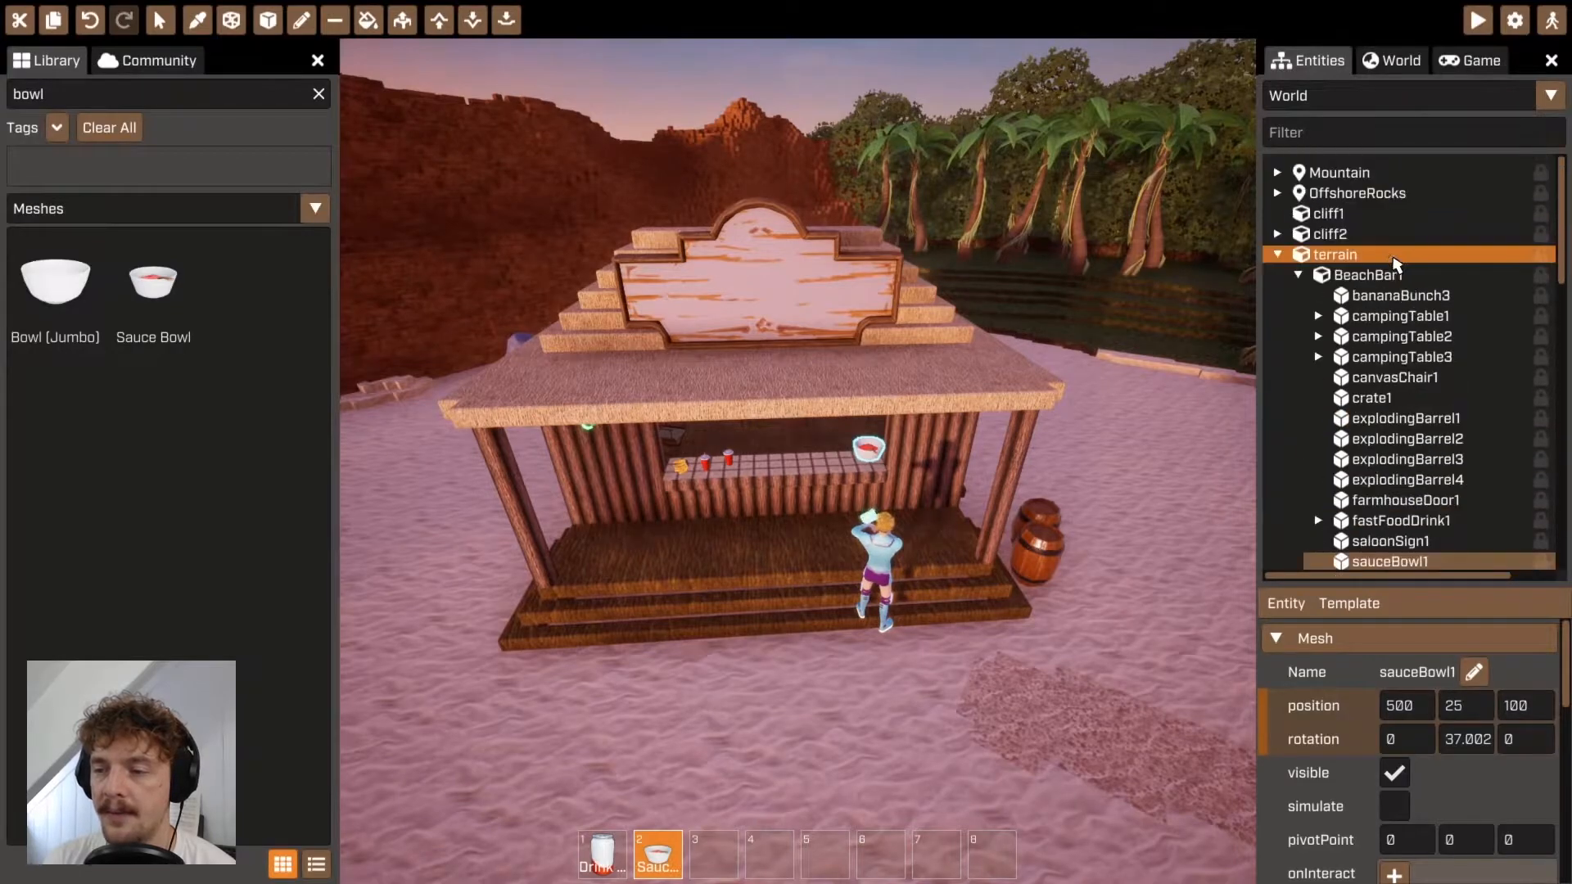
Search the library for barrel and place the explosive barrel mesh at the near corner of the beach bar's steps.
scroll(1395, 287, "down", 3)
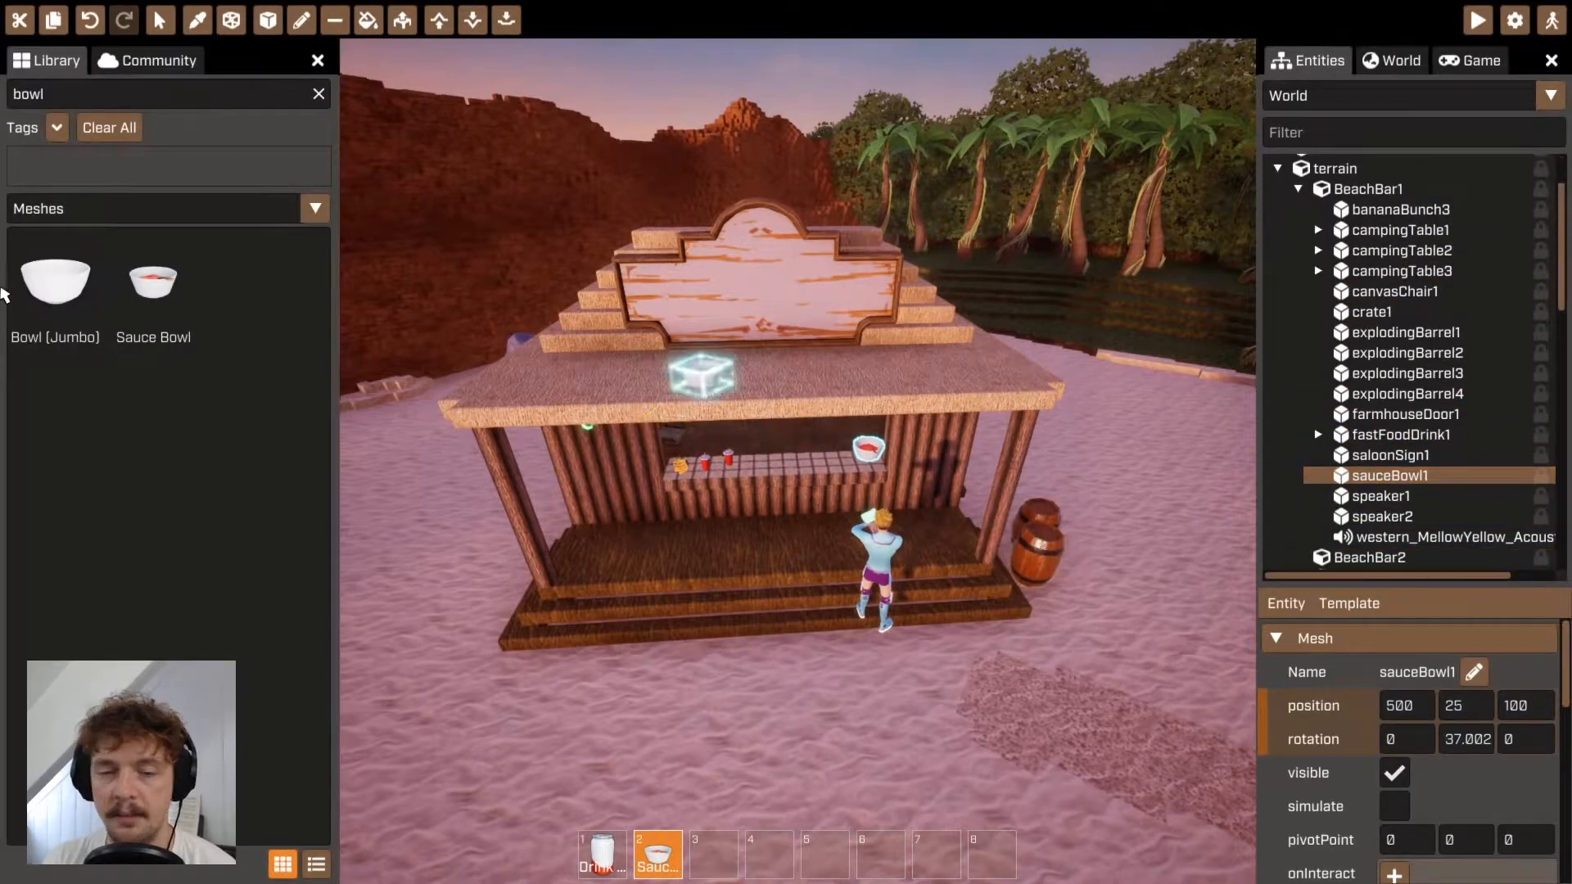
left_click(318, 94)
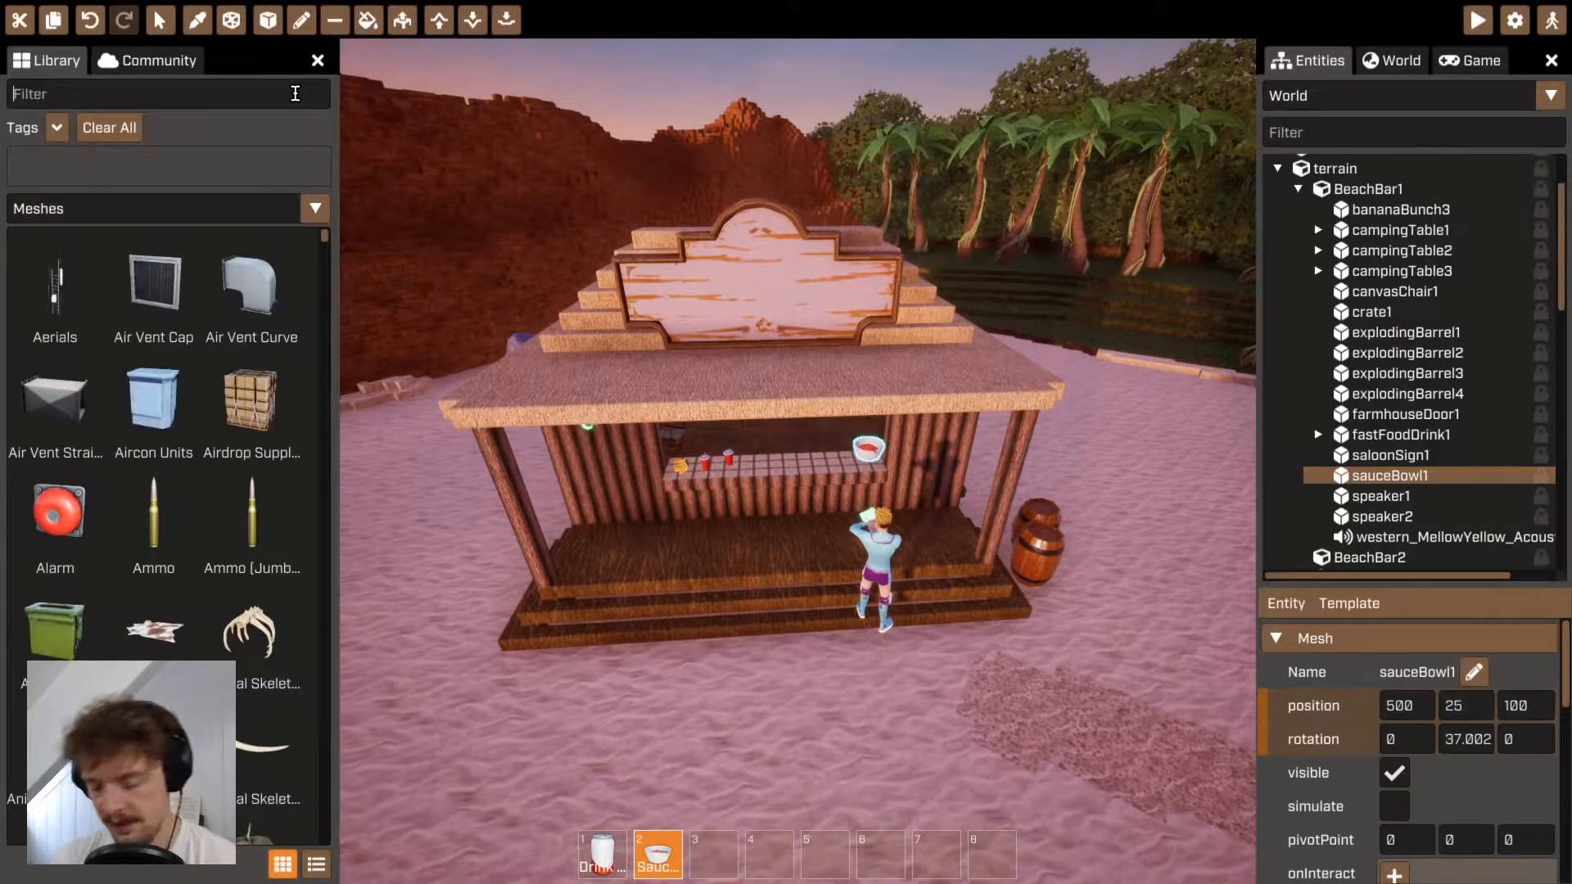
type("barrel")
left_click_drag(55, 283, 523, 602)
right_click_drag(621, 647, 814, 641)
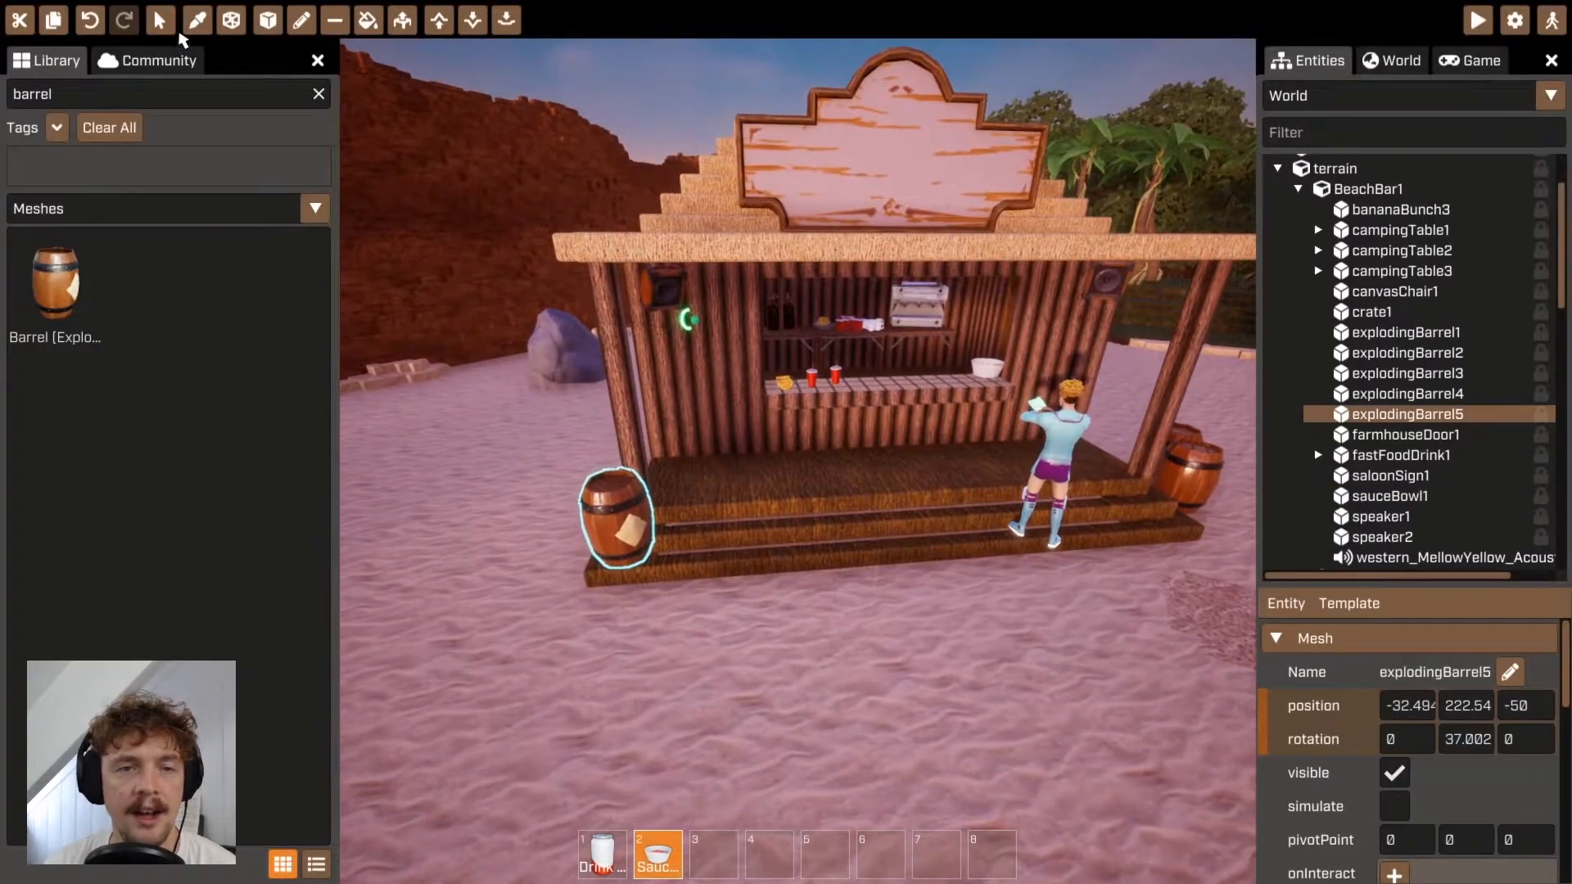
Move the new barrel off the steps onto the sand, to about -140.79, 366.27, -100 relative to the bar.
left_click(160, 21)
left_click_drag(615, 568, 431, 709)
right_click_drag(468, 703, 503, 647)
left_click_drag(418, 753, 439, 794)
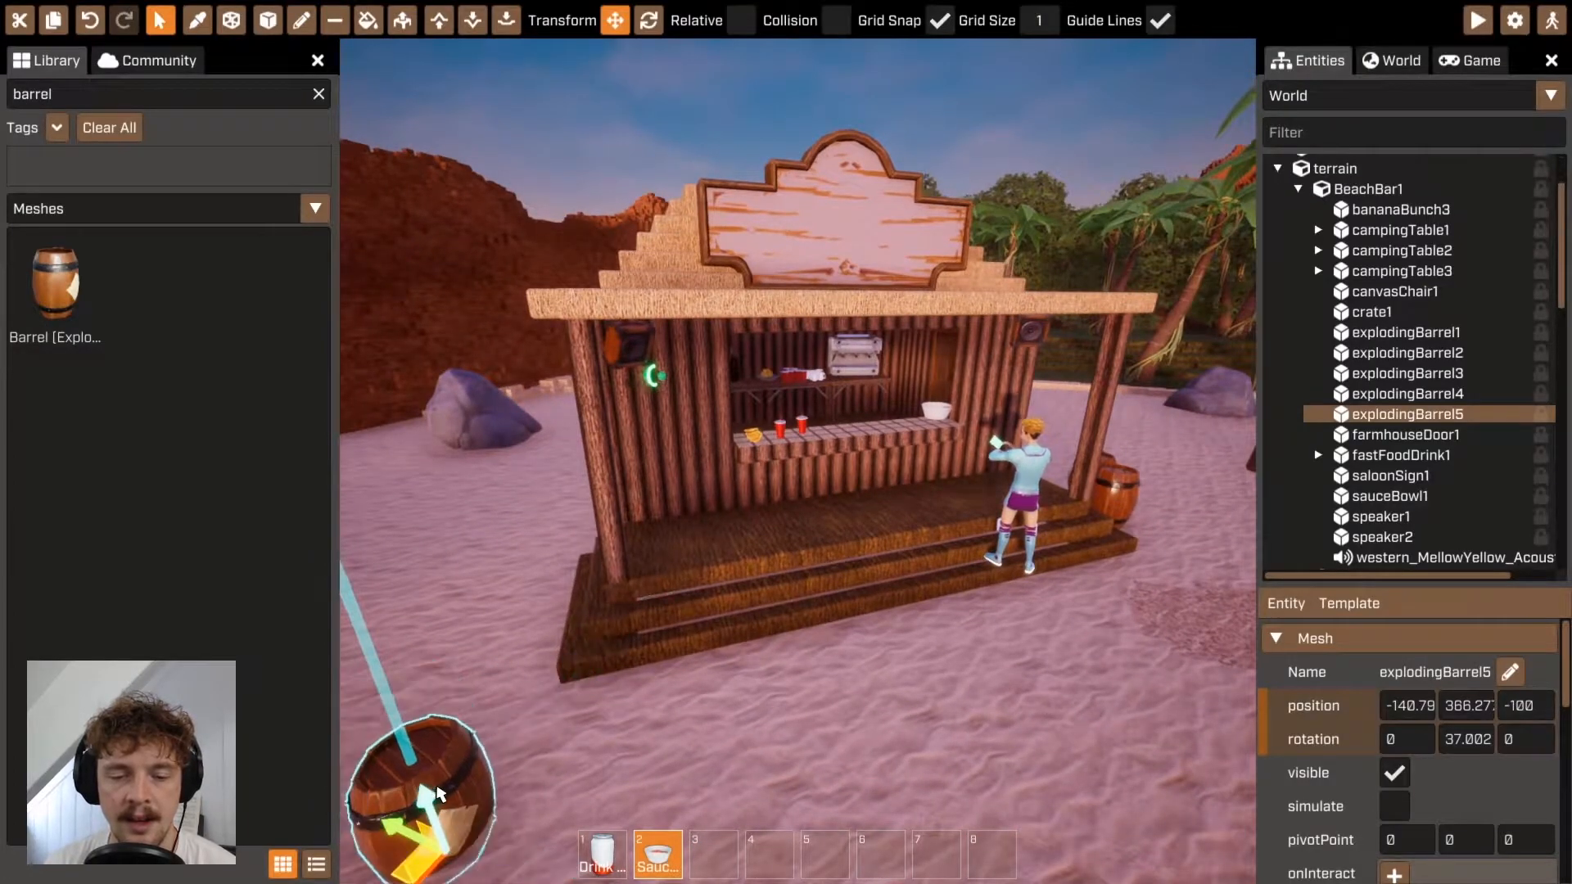
key("s")
right_click_drag(917, 737, 816, 757)
key("w")
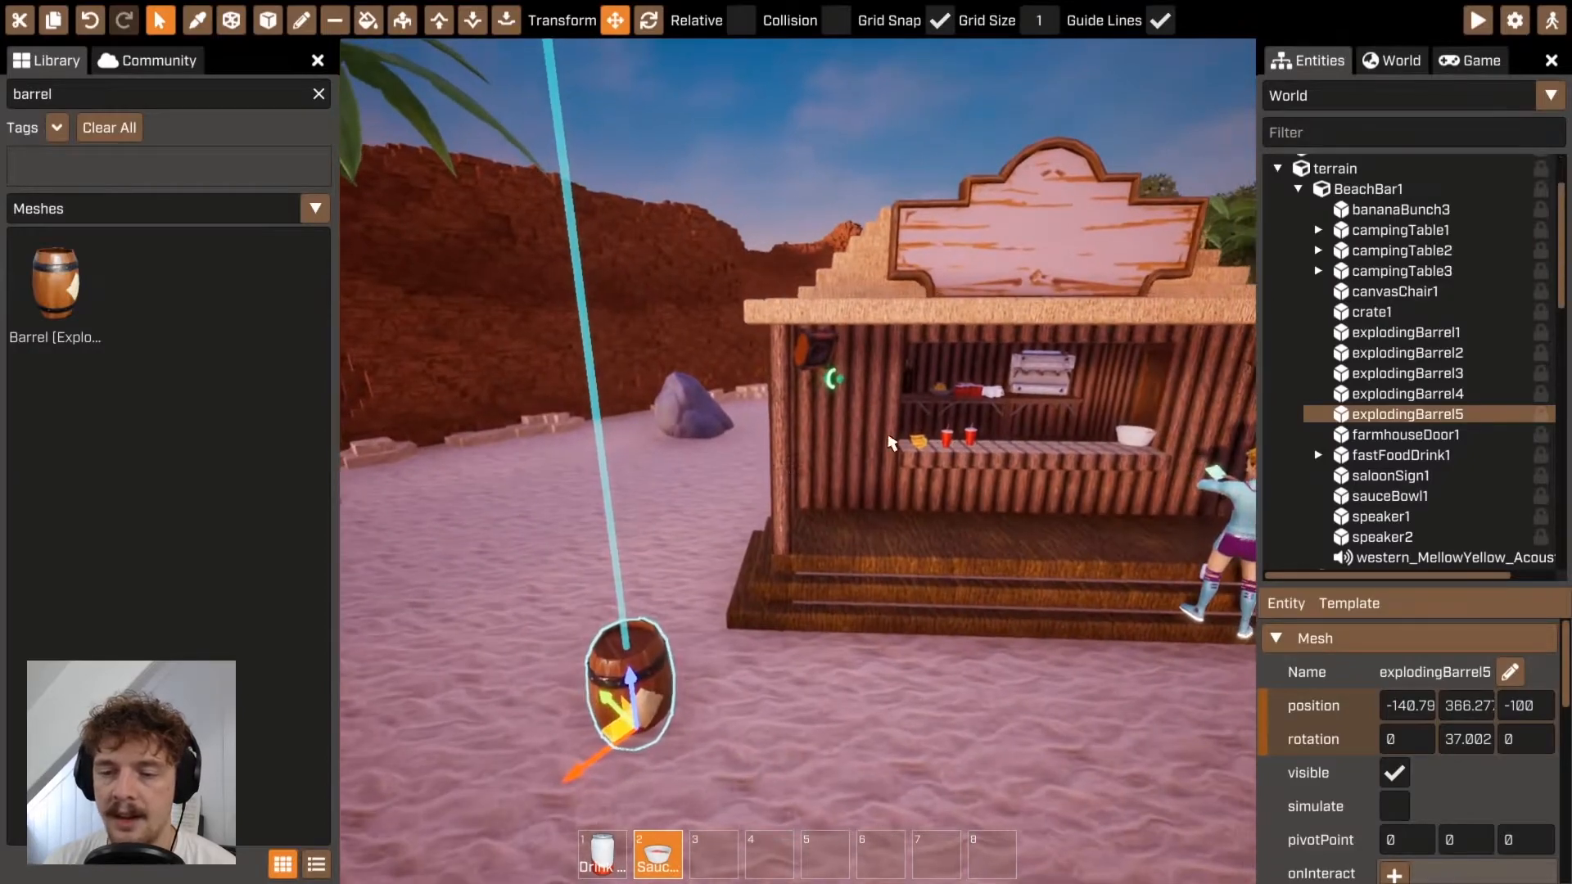
Try moving the beach bar to about -2150, 1575, 75, and undo the move.
left_click(898, 505)
key("s")
left_click_drag(778, 501, 741, 503)
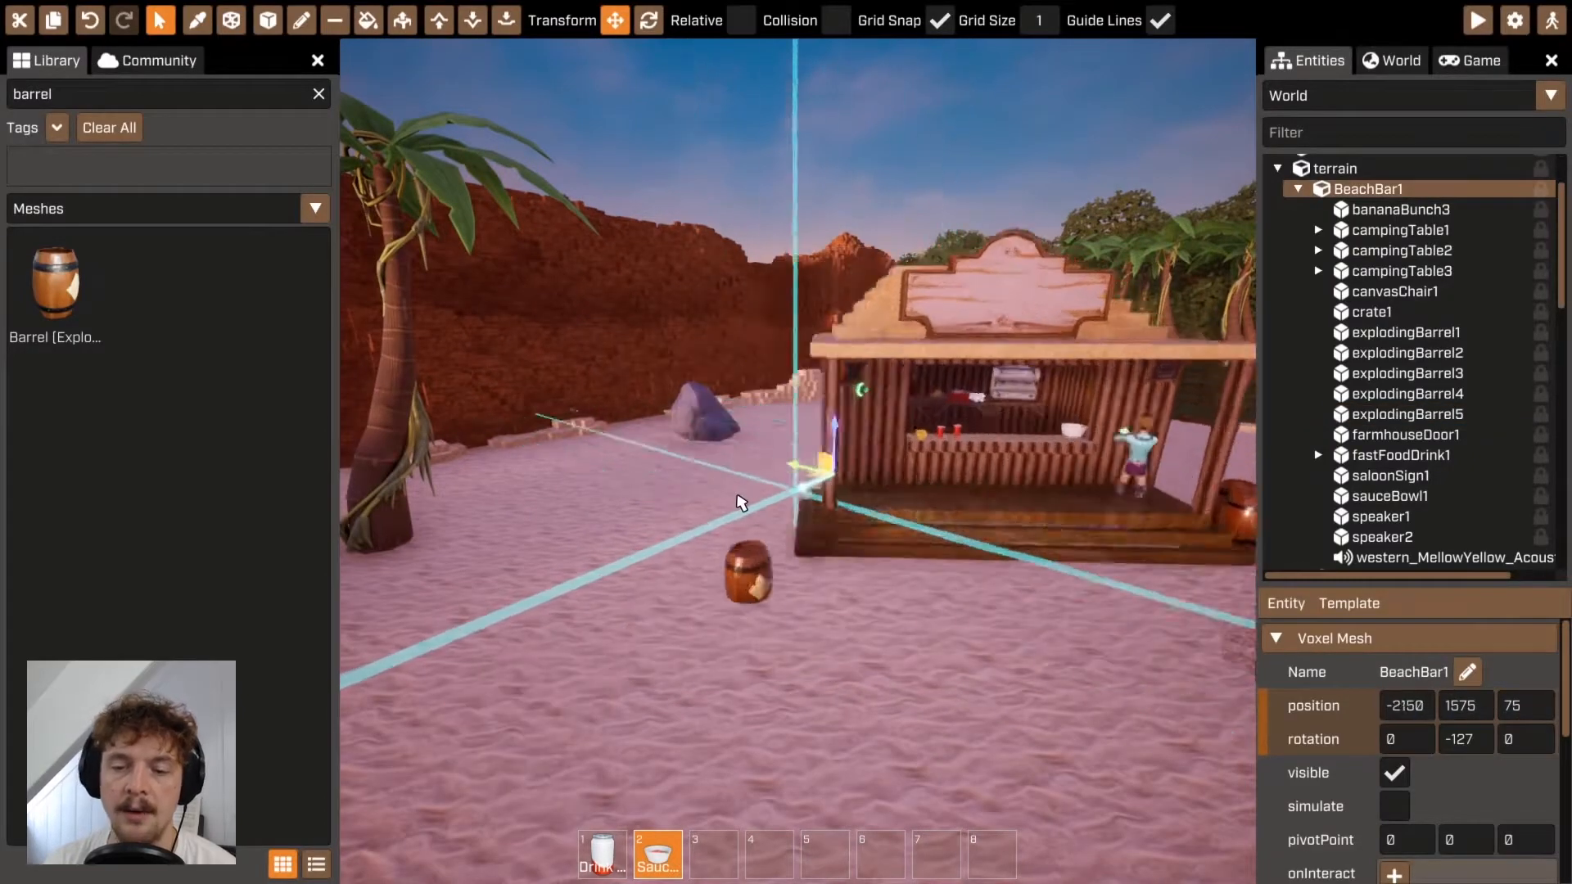
key("ctrl+z")
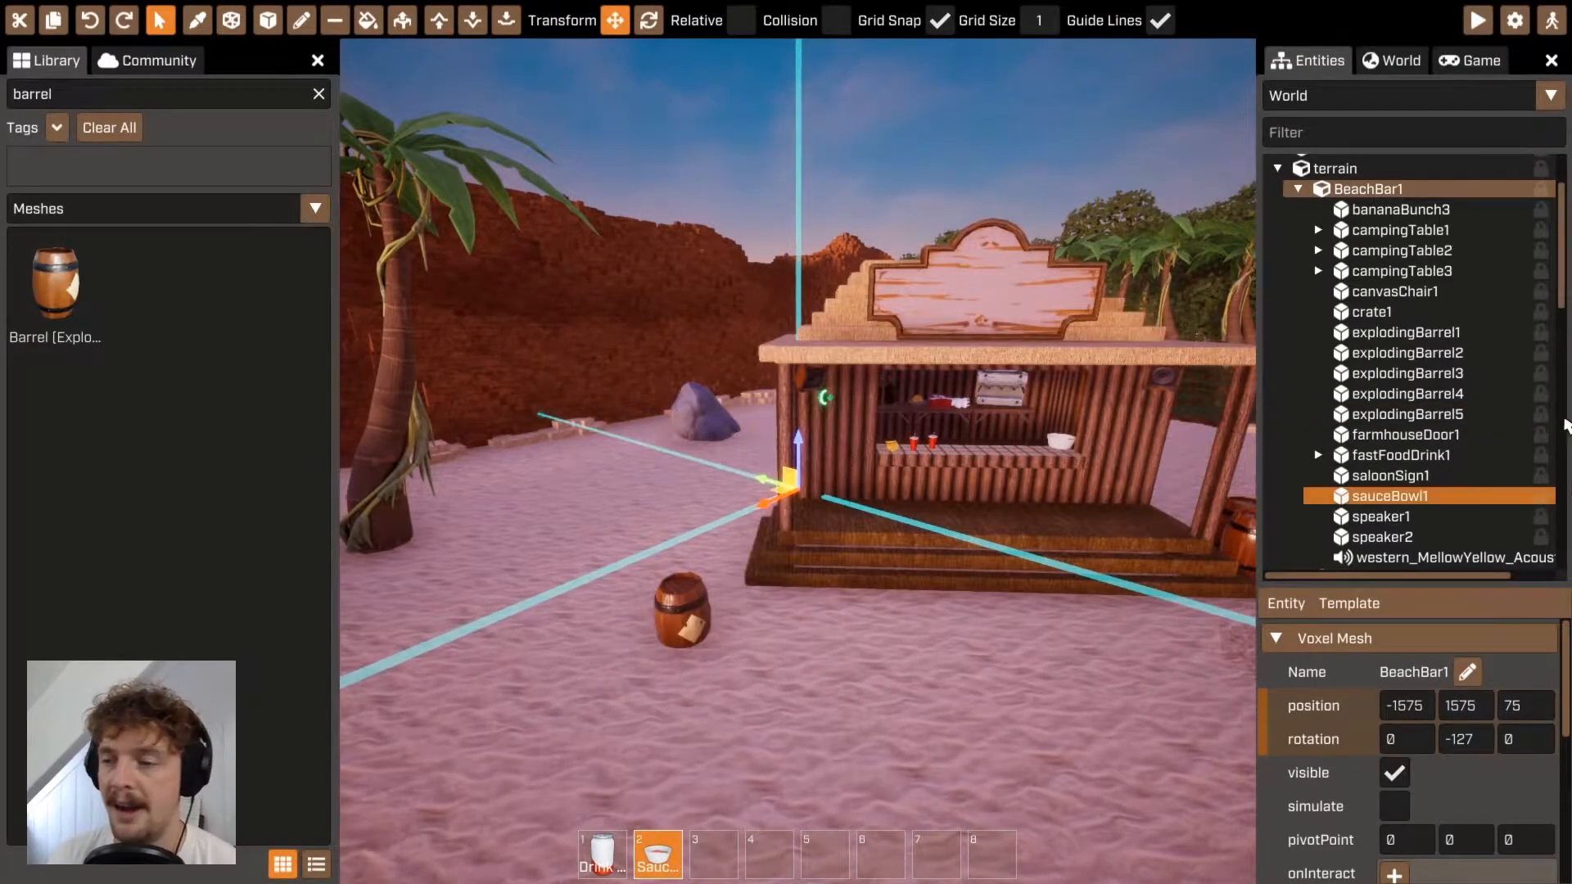
Reparent explodingBarrel5 from BeachBar1 to the terrain entity.
left_click(661, 614)
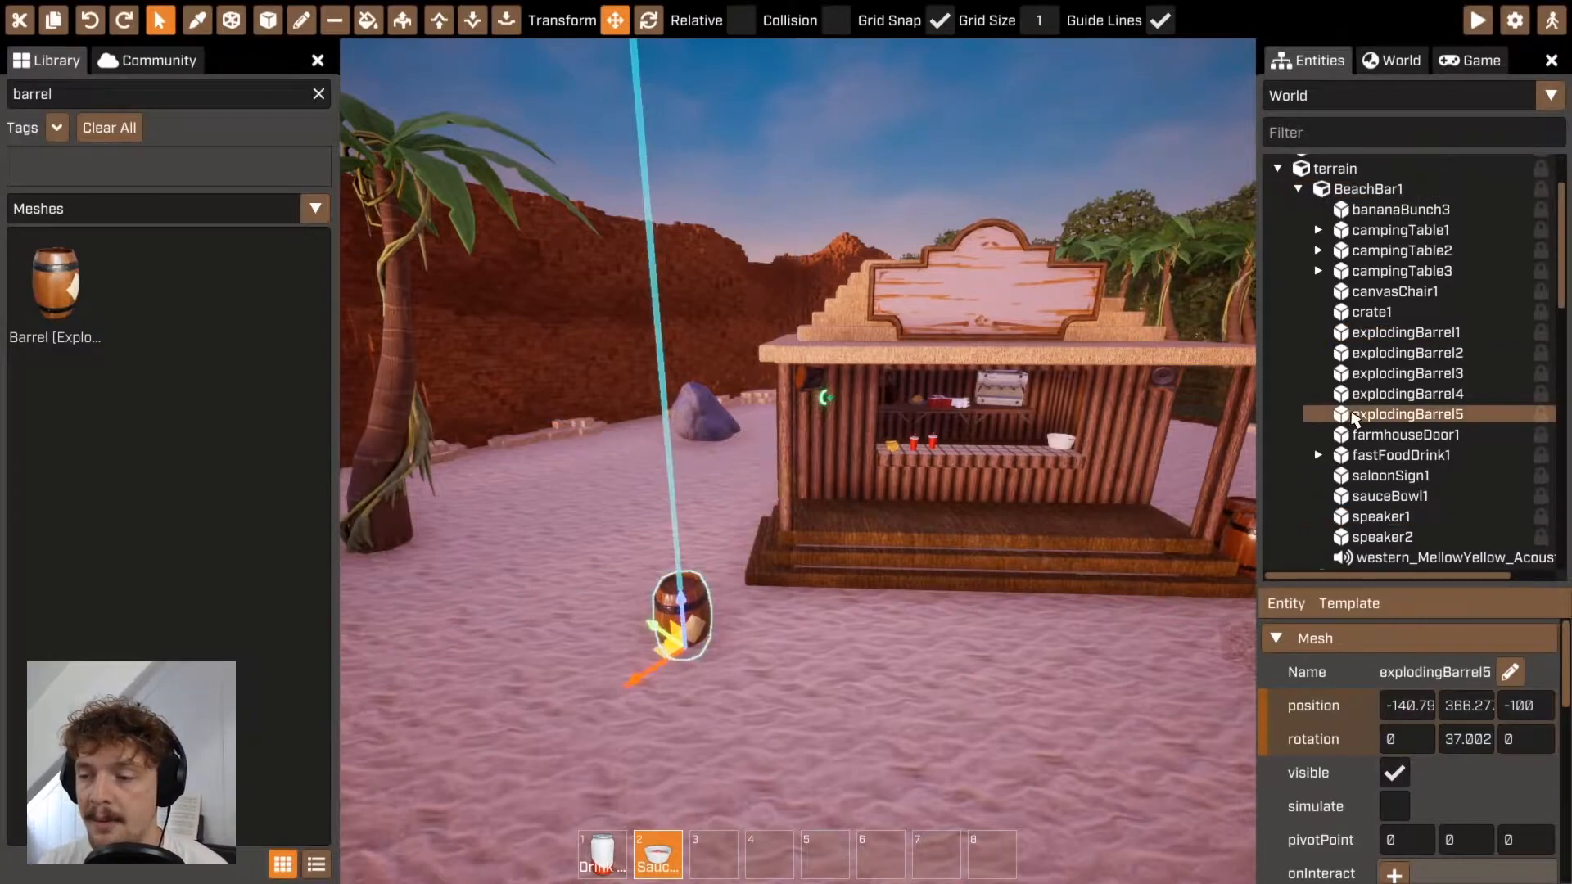
left_click_drag(1396, 419, 1334, 172)
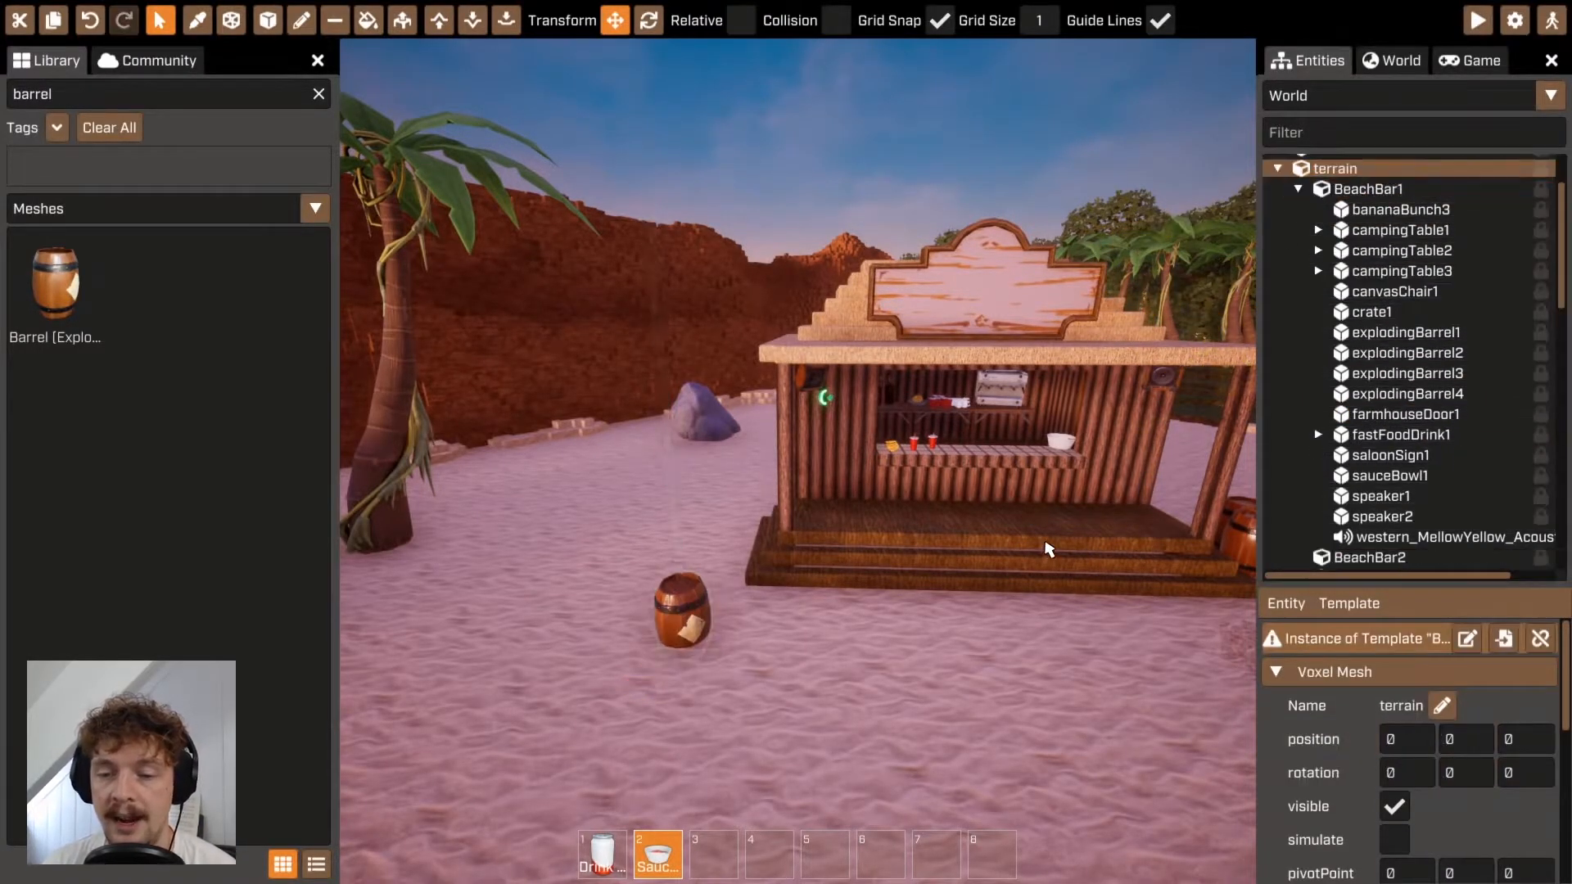
Try moving the beach bar and the terrain in turn, undoing each move.
left_click(1045, 543)
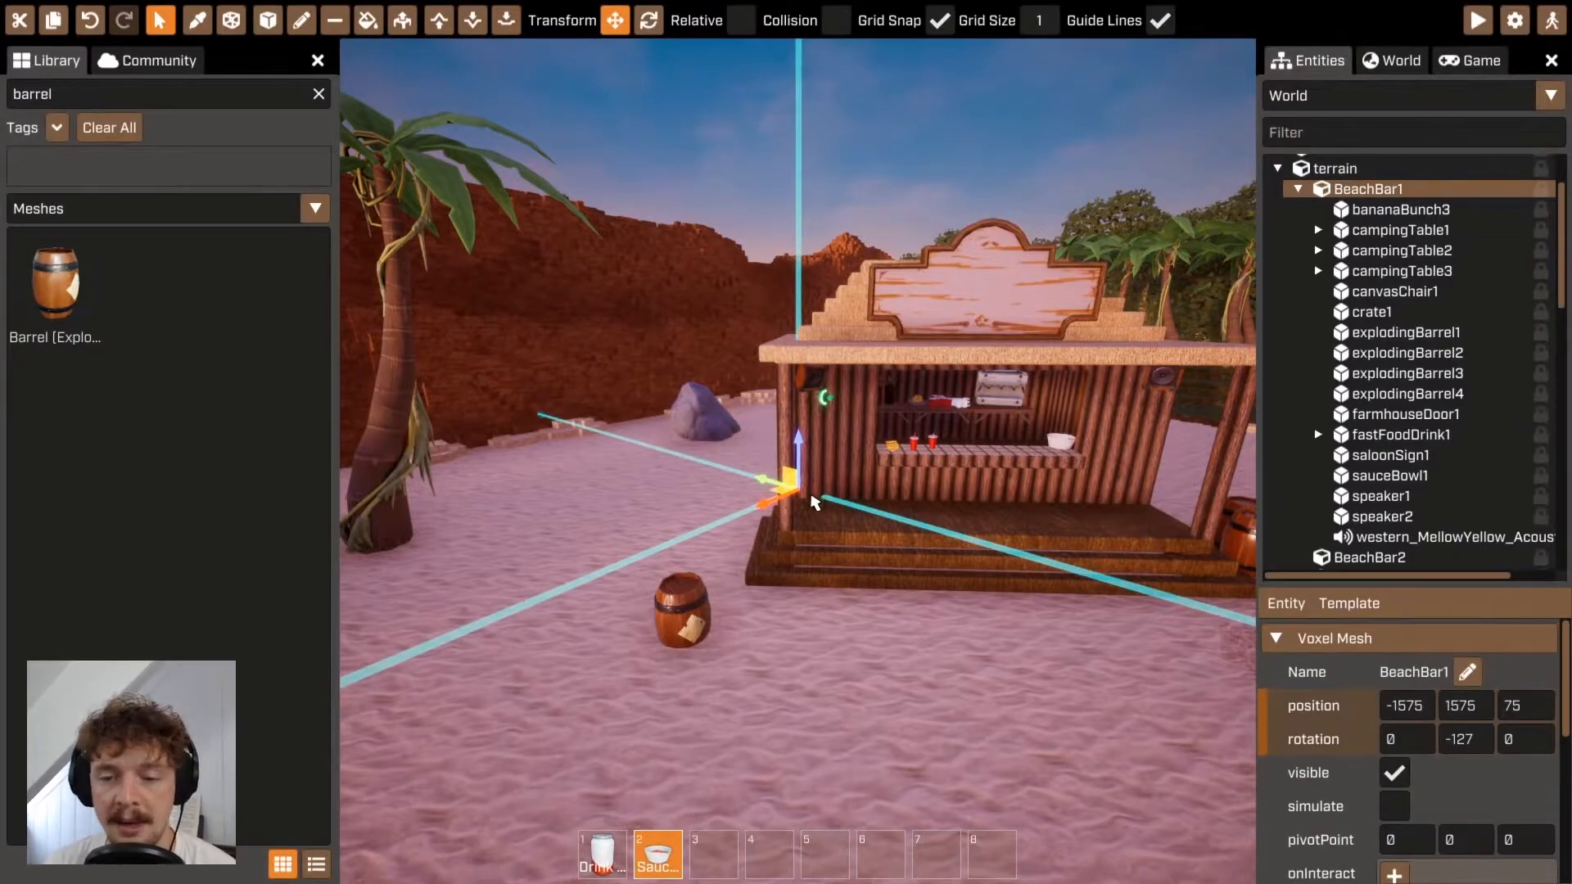
left_click_drag(767, 519, 819, 528)
key("ctrl+z")
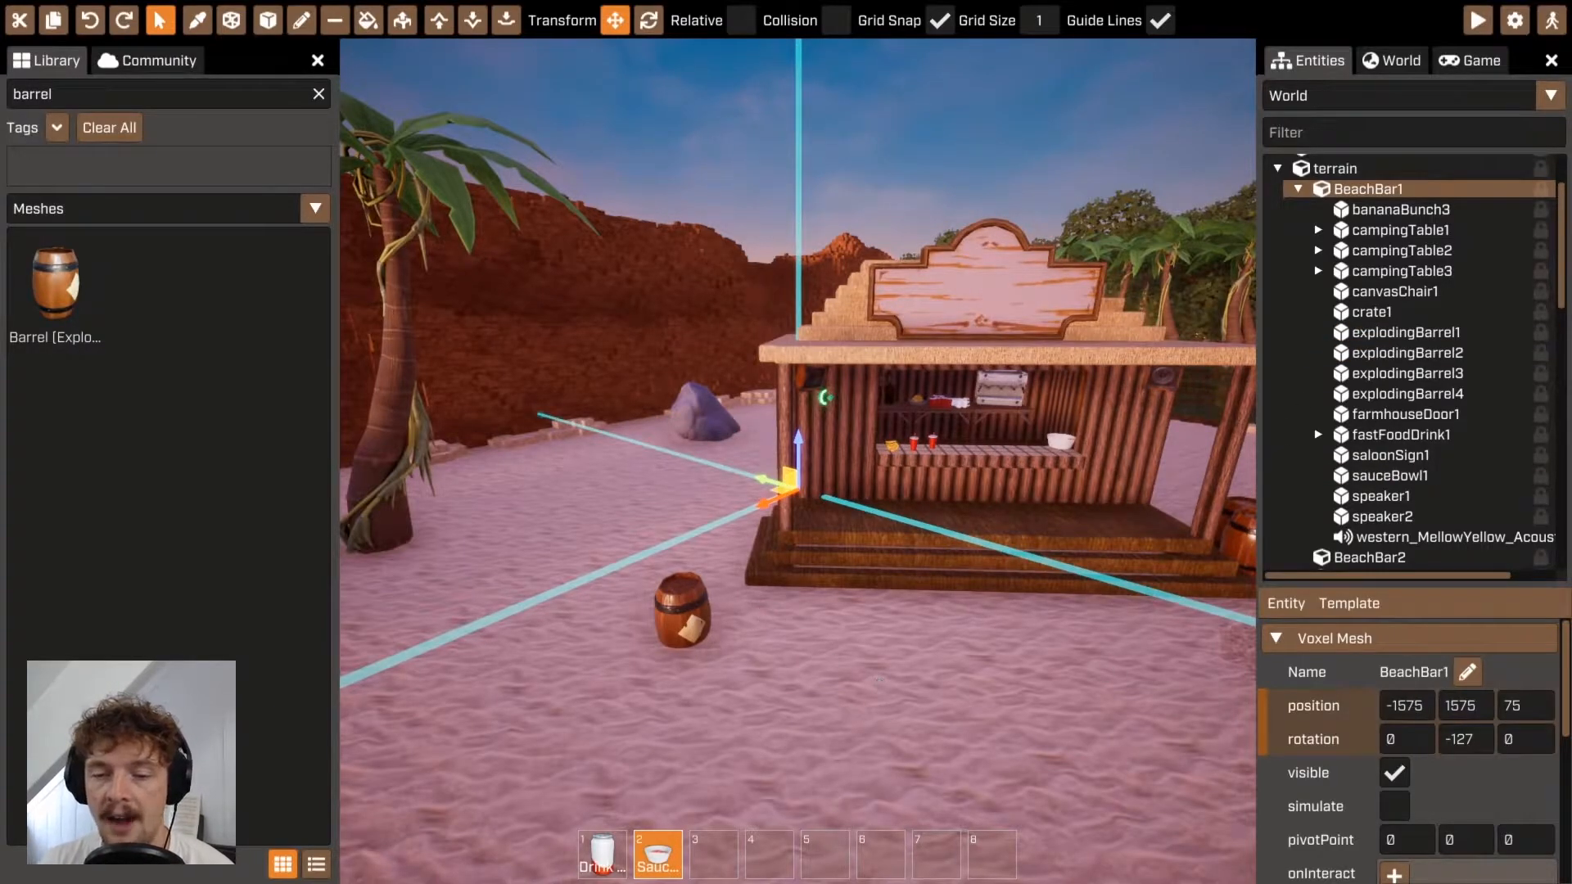
left_click(878, 679)
key("s")
right_click_drag(878, 679, 883, 782)
left_click_drag(884, 783, 905, 751)
key("ctrl+z")
Move explodingBarrel5 out of terrain to the top level of the World tree and collapse the terrain entry.
key("w")
right_click_drag(744, 512, 641, 449)
key("w")
left_click(648, 358)
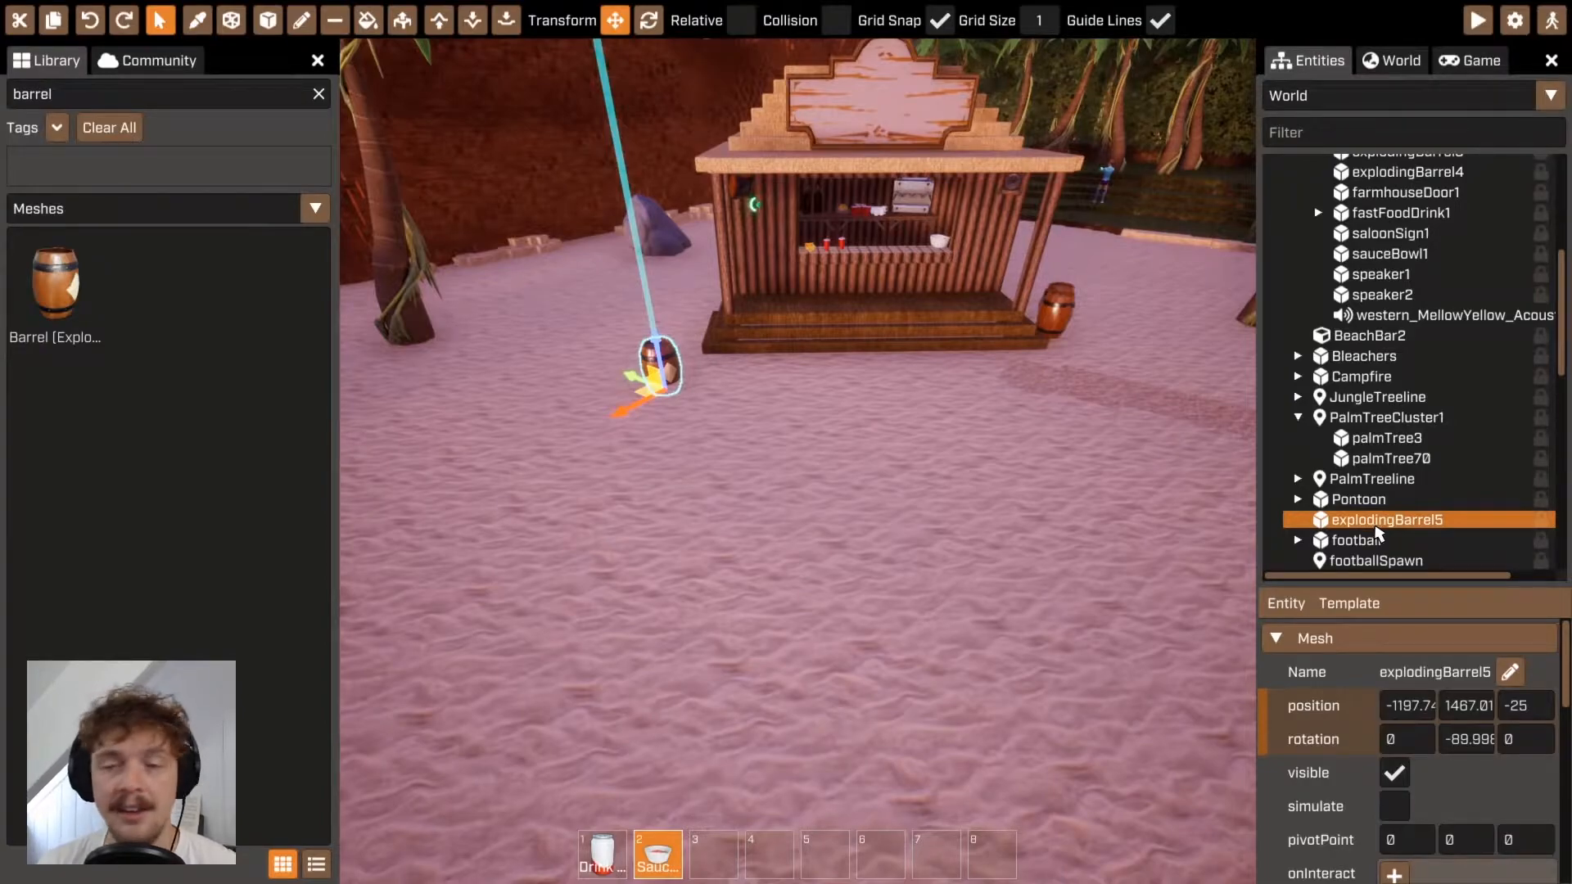
right_click(1389, 528)
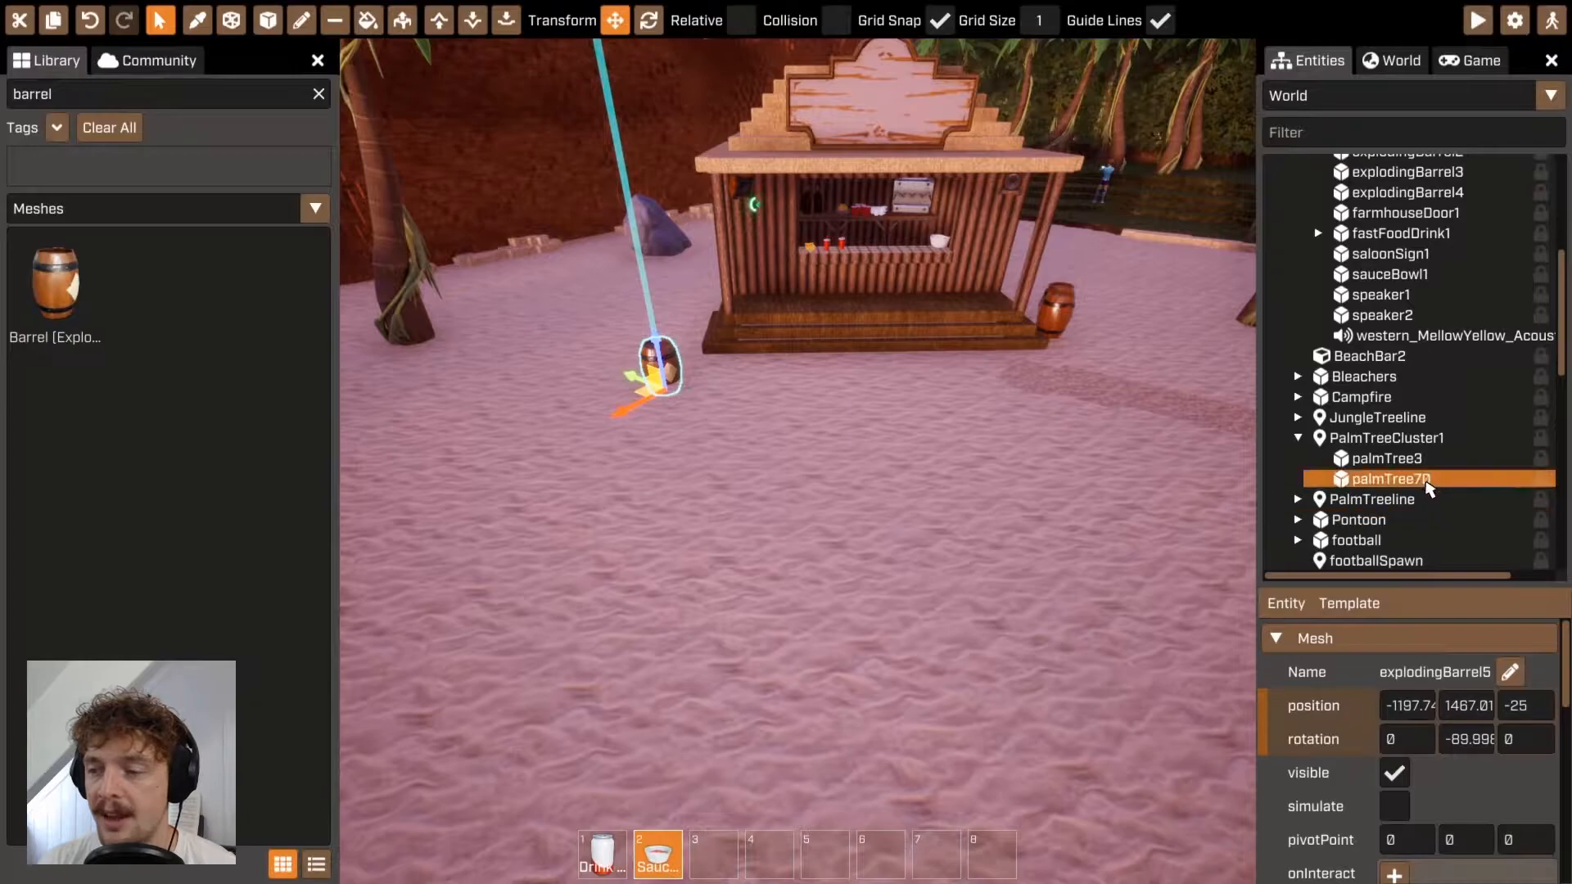
scroll(1425, 482, "up", 5)
left_click_drag(1337, 253, 1332, 257)
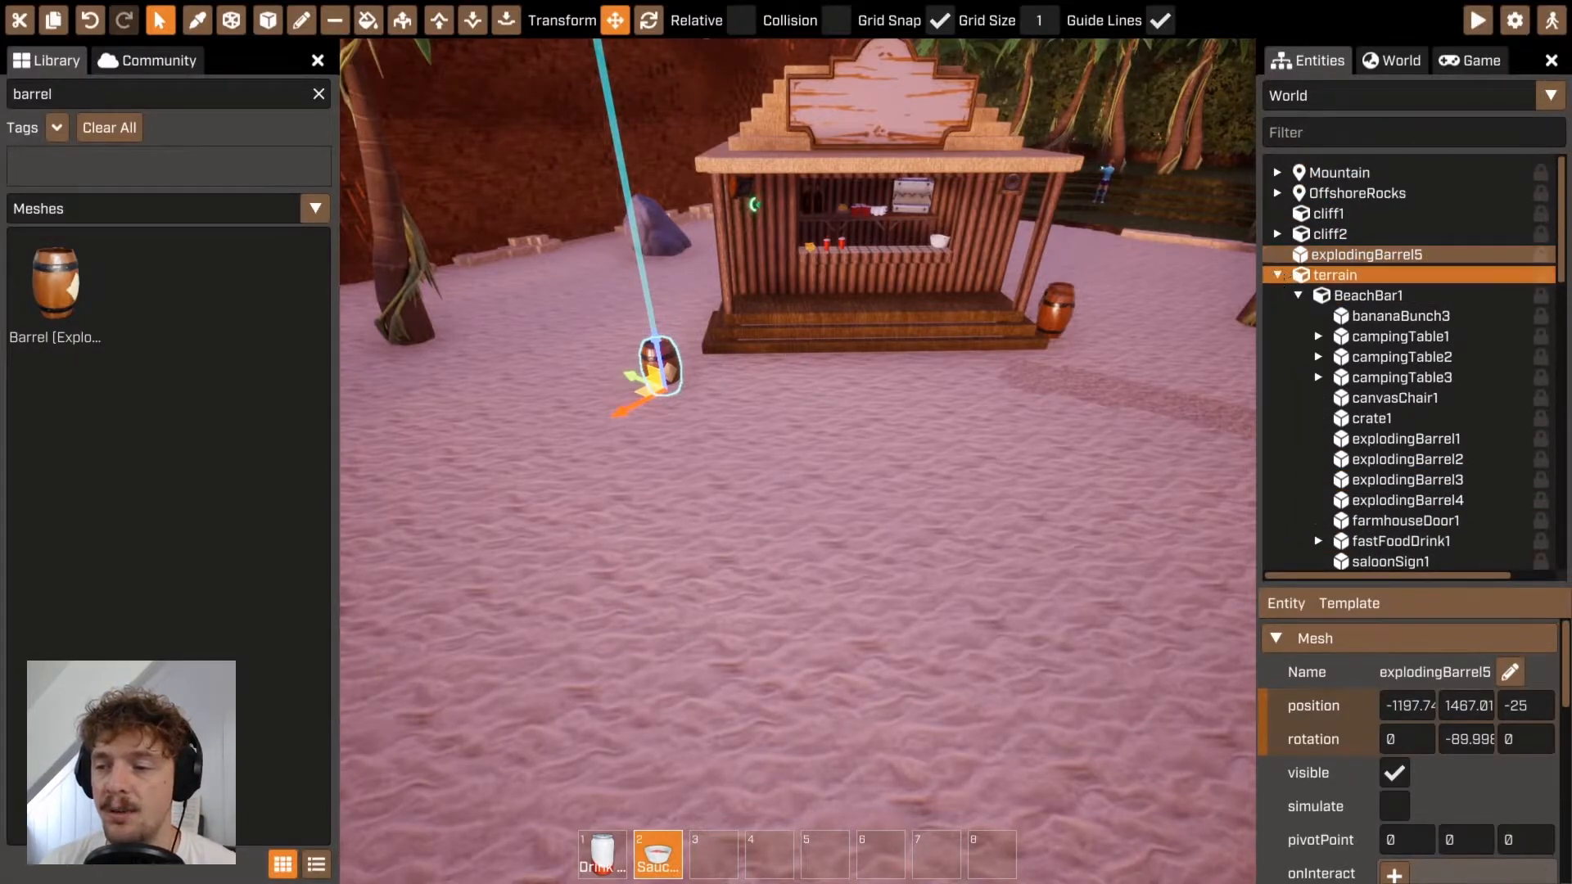
left_click(1277, 275)
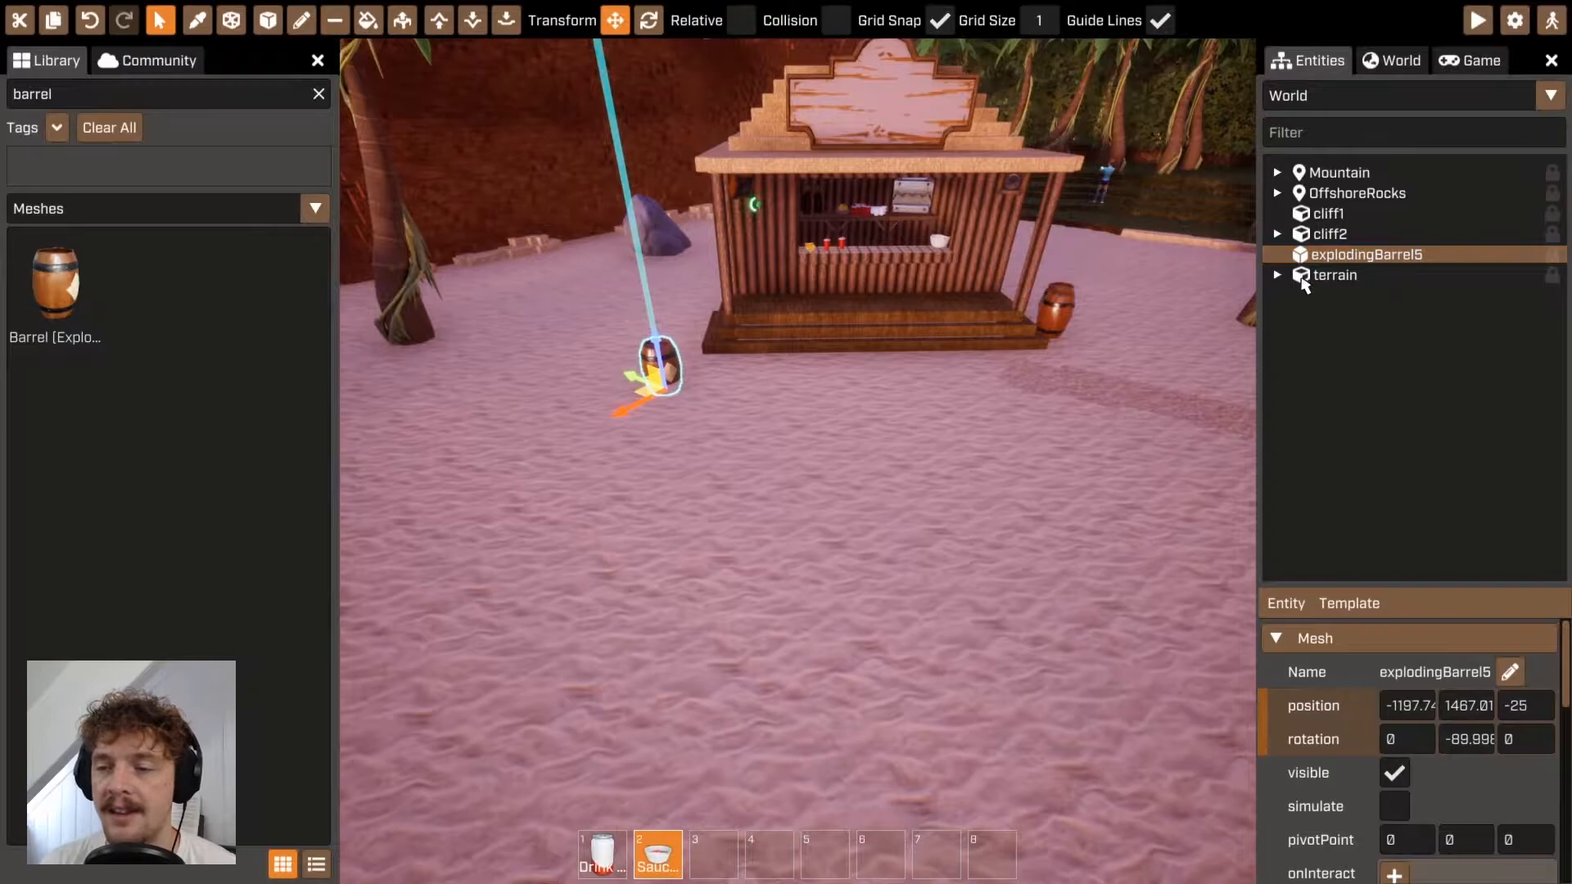
Raise the barrel into the air to a height of 275 and delete it.
left_click_drag(658, 354, 622, 196)
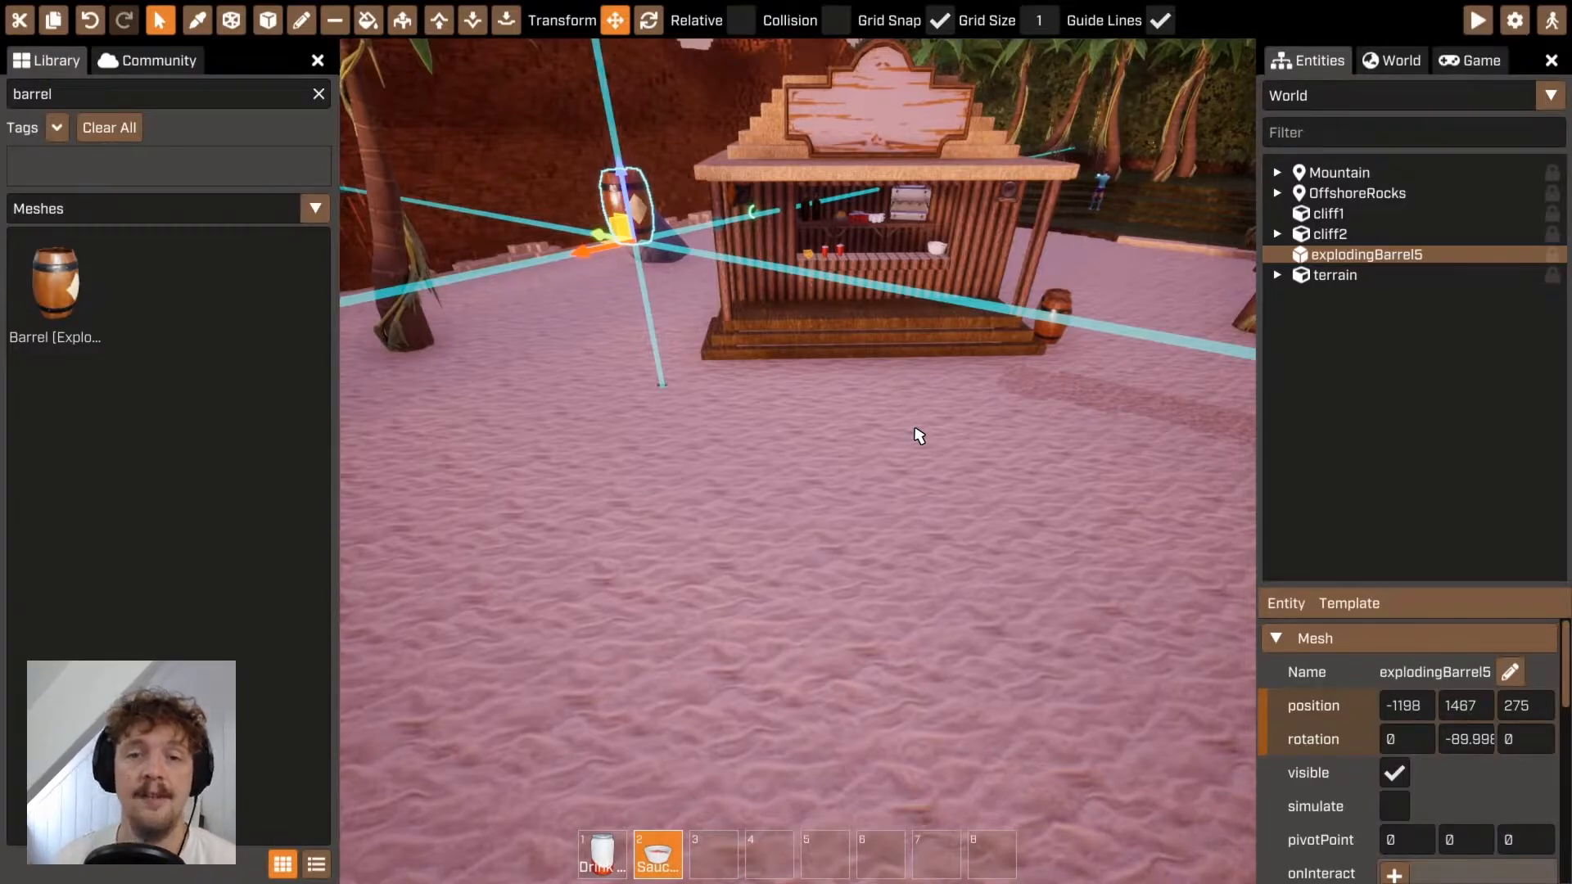
key("Delete")
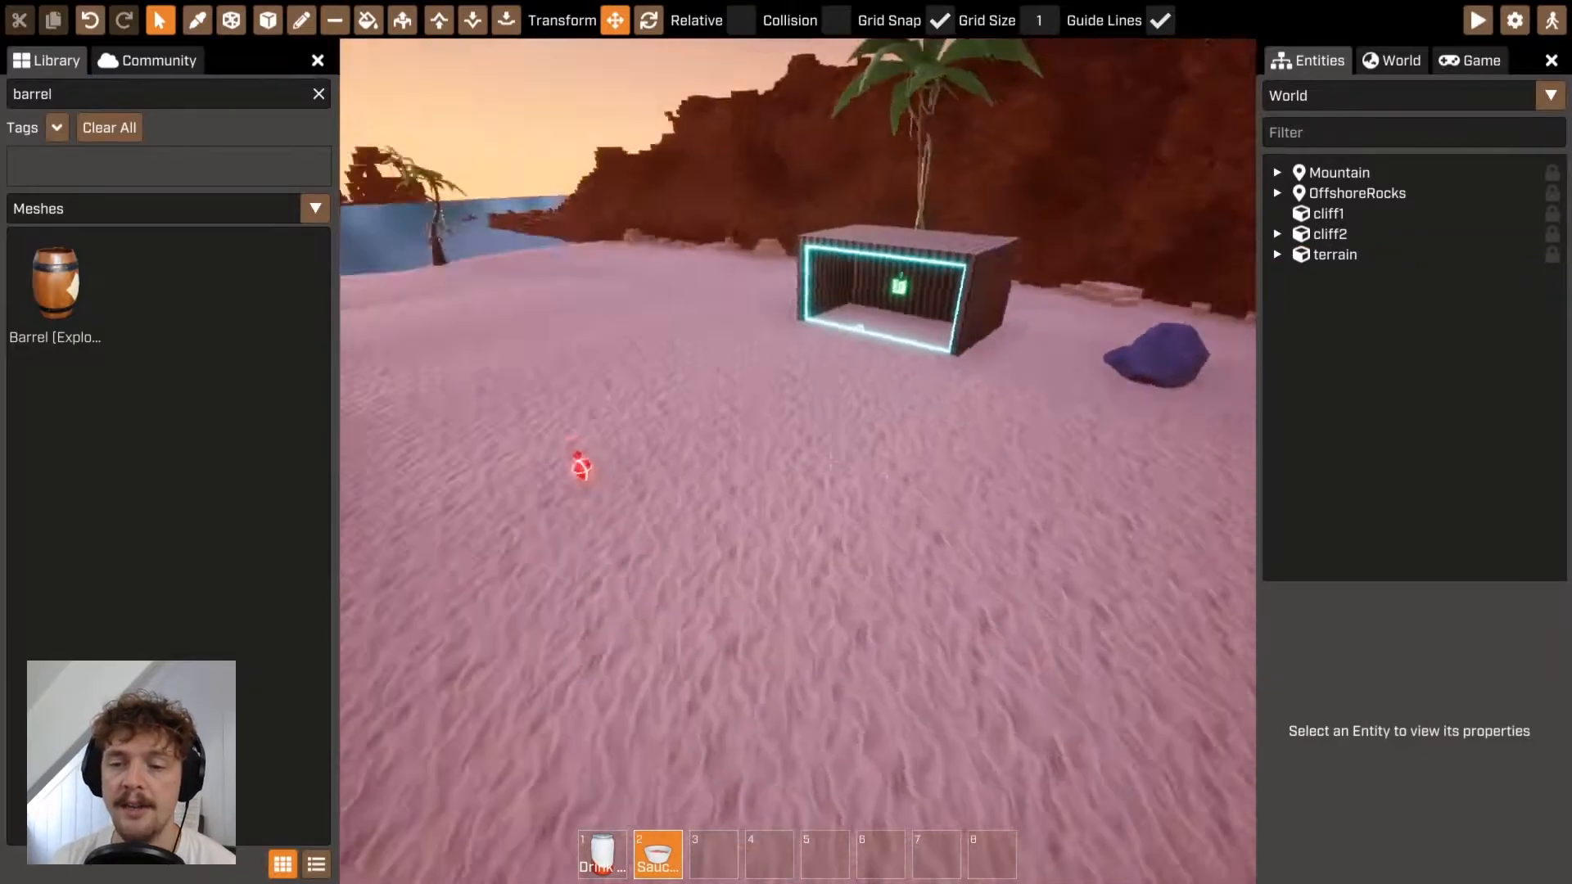
Select a rock out at sea and its parent OffshoreRocks locator to examine how the offshore rocks are grouped.
key("w")
right_click_drag(797, 461, 1170, 393)
right_click_drag(982, 385, 1073, 355)
key("w")
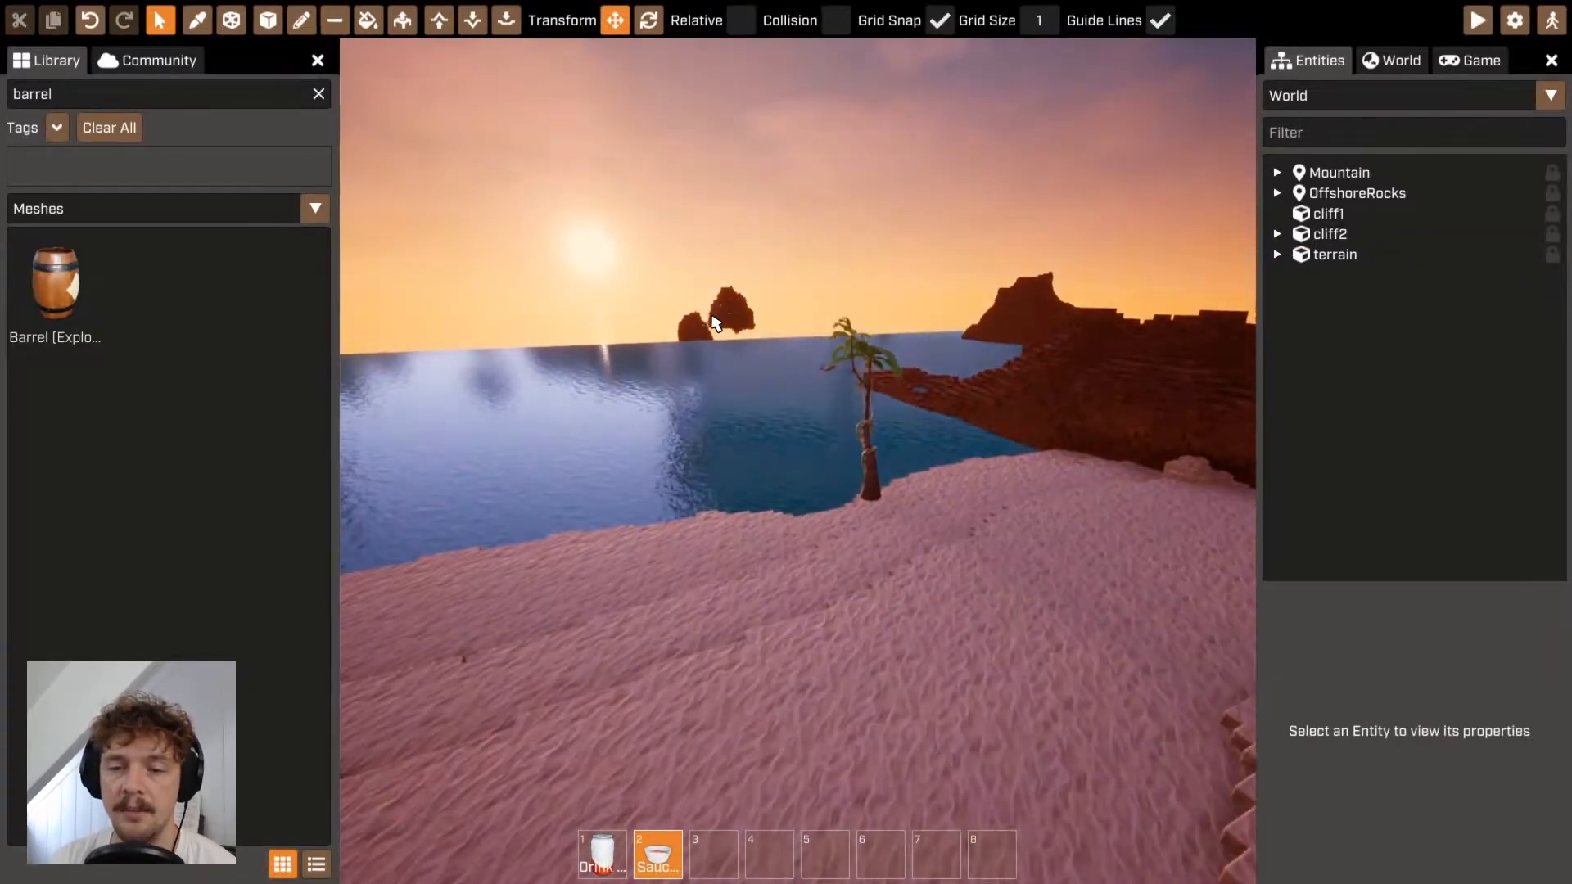
left_click(724, 324)
left_click(1350, 193)
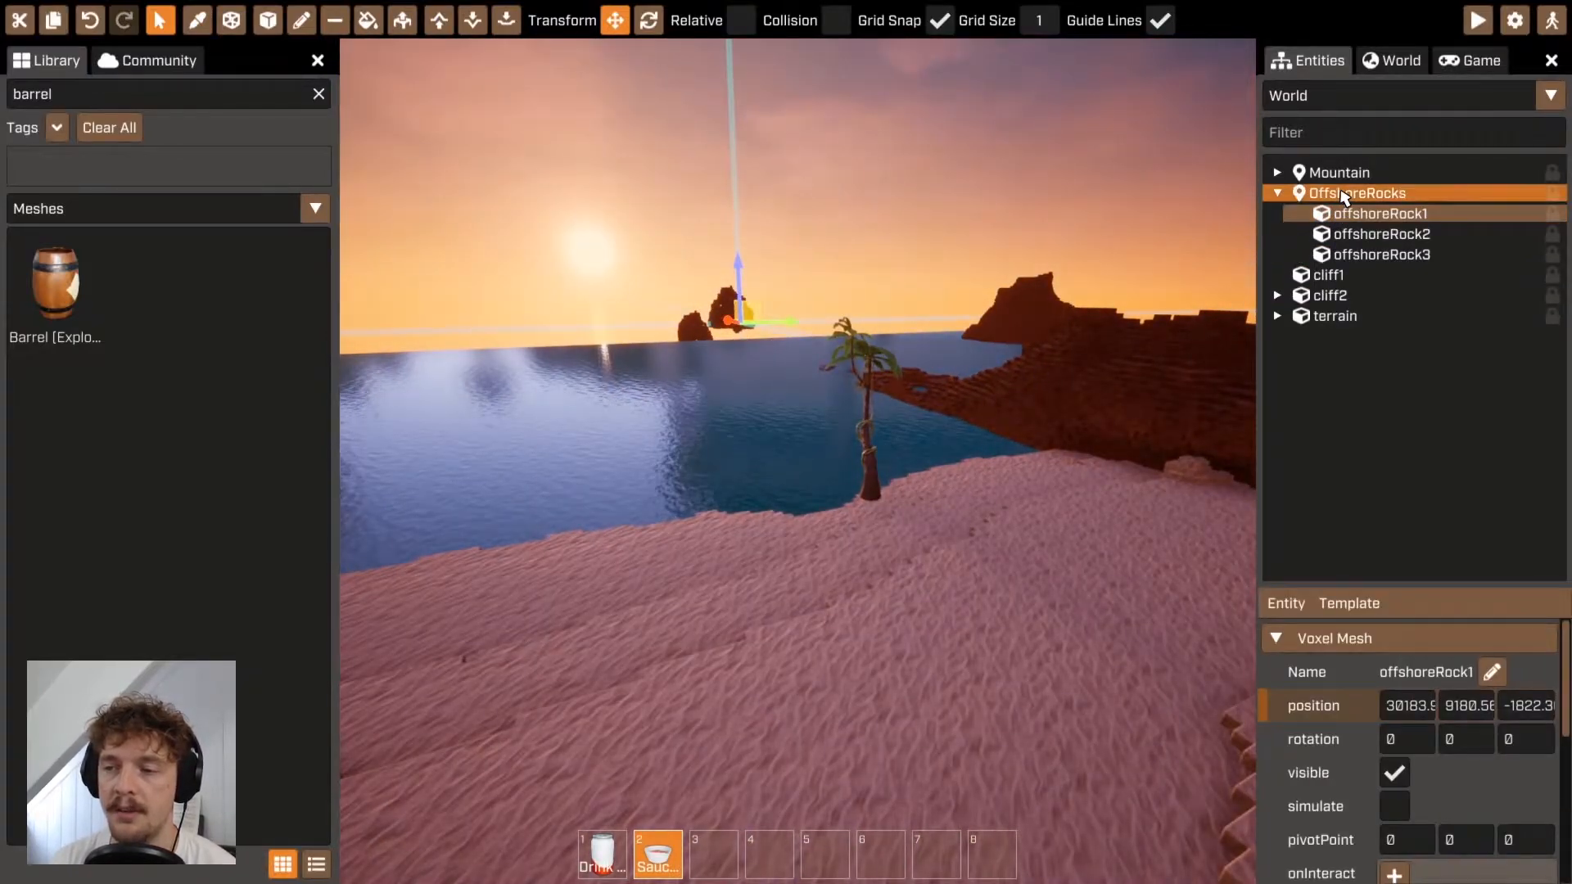
right_click_drag(896, 424, 798, 319)
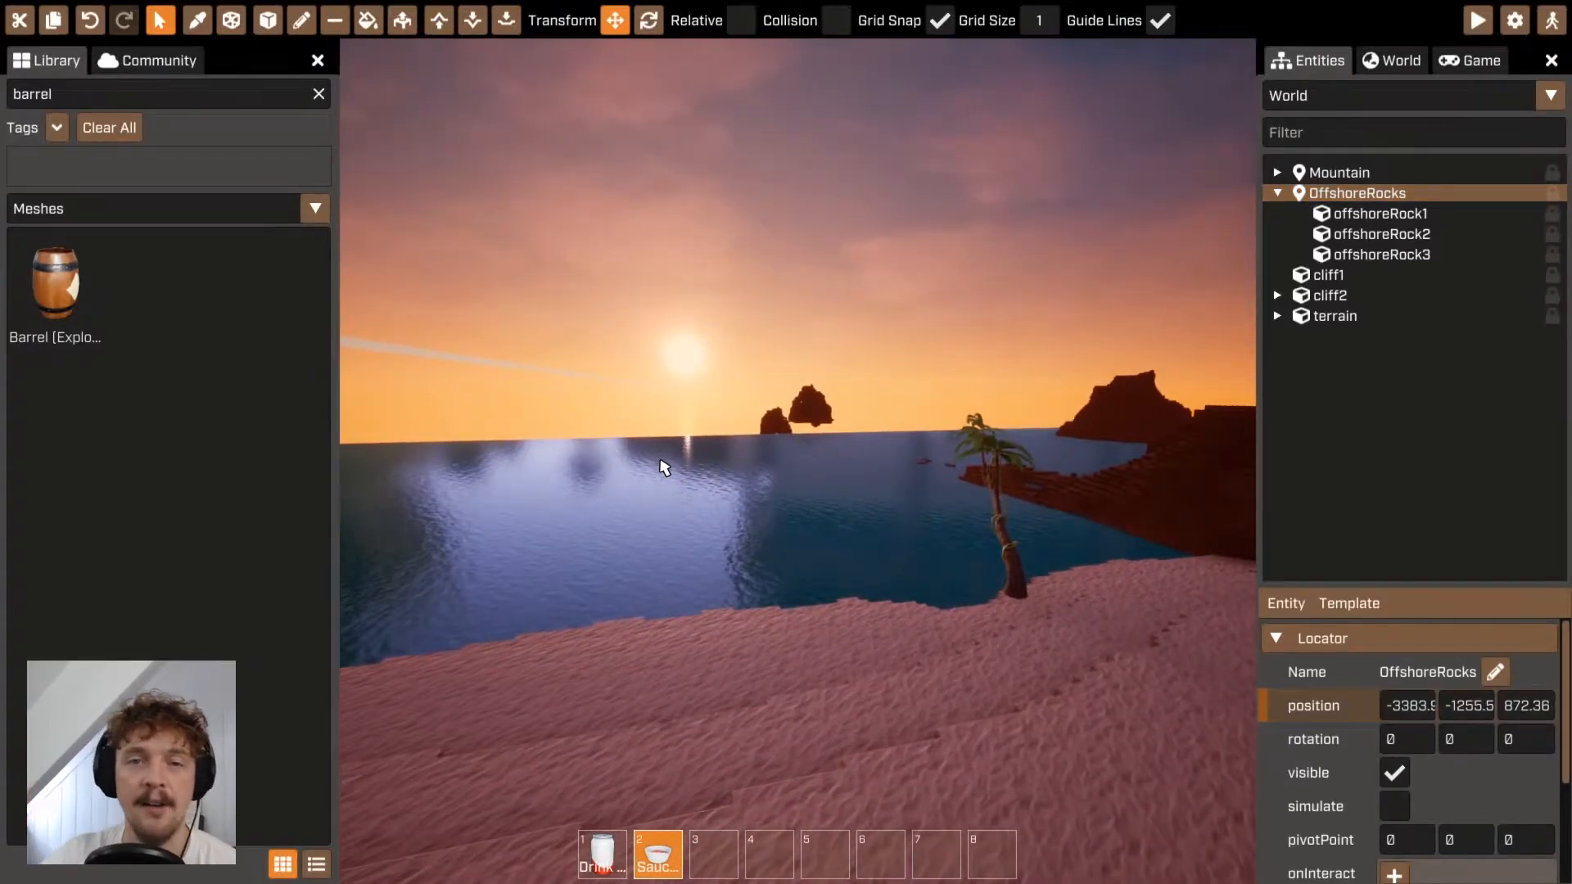
right_click_drag(865, 496, 610, 763)
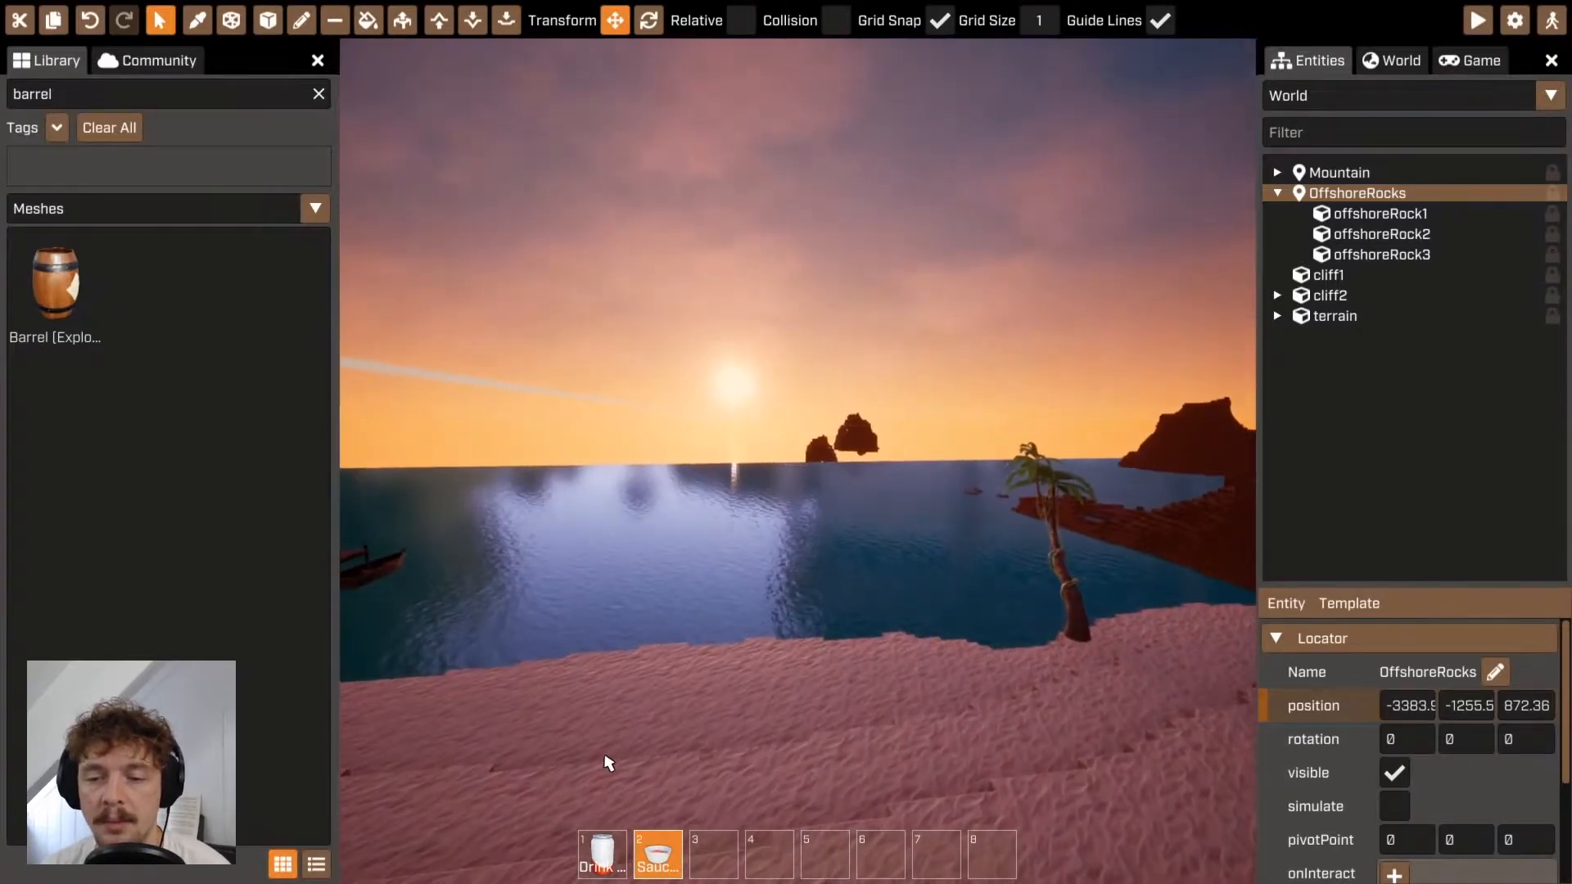
Select a rock of the distant mountain behind the trees to examine how the Mountain locator groups its pieces.
right_click_drag(755, 383, 1215, 393)
left_click(795, 416)
left_click(798, 422)
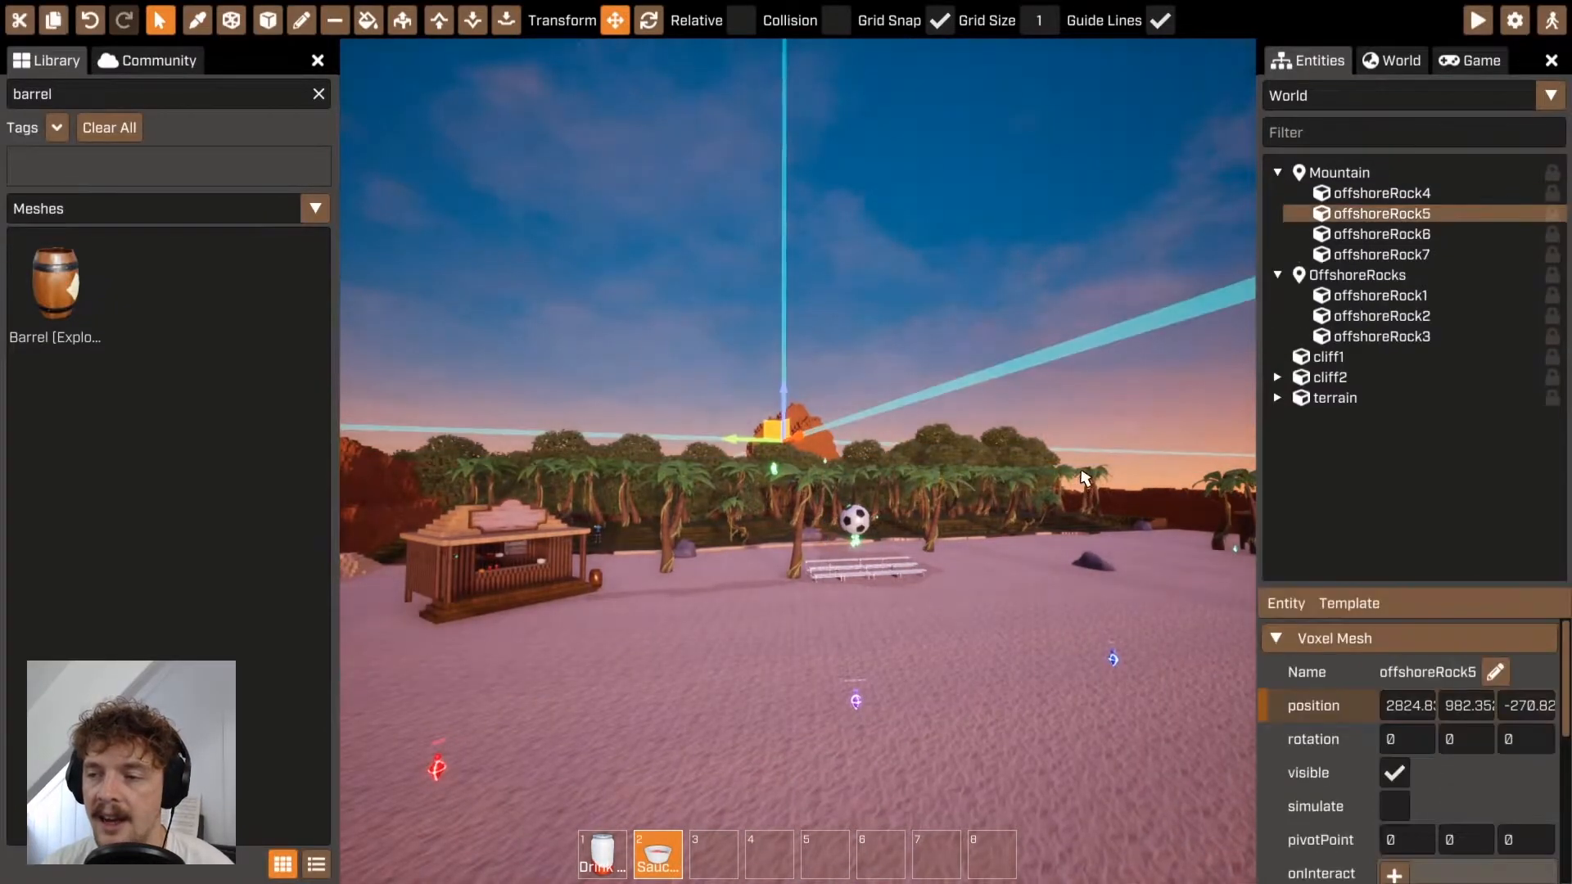
key("w")
right_click_drag(866, 385, 864, 382)
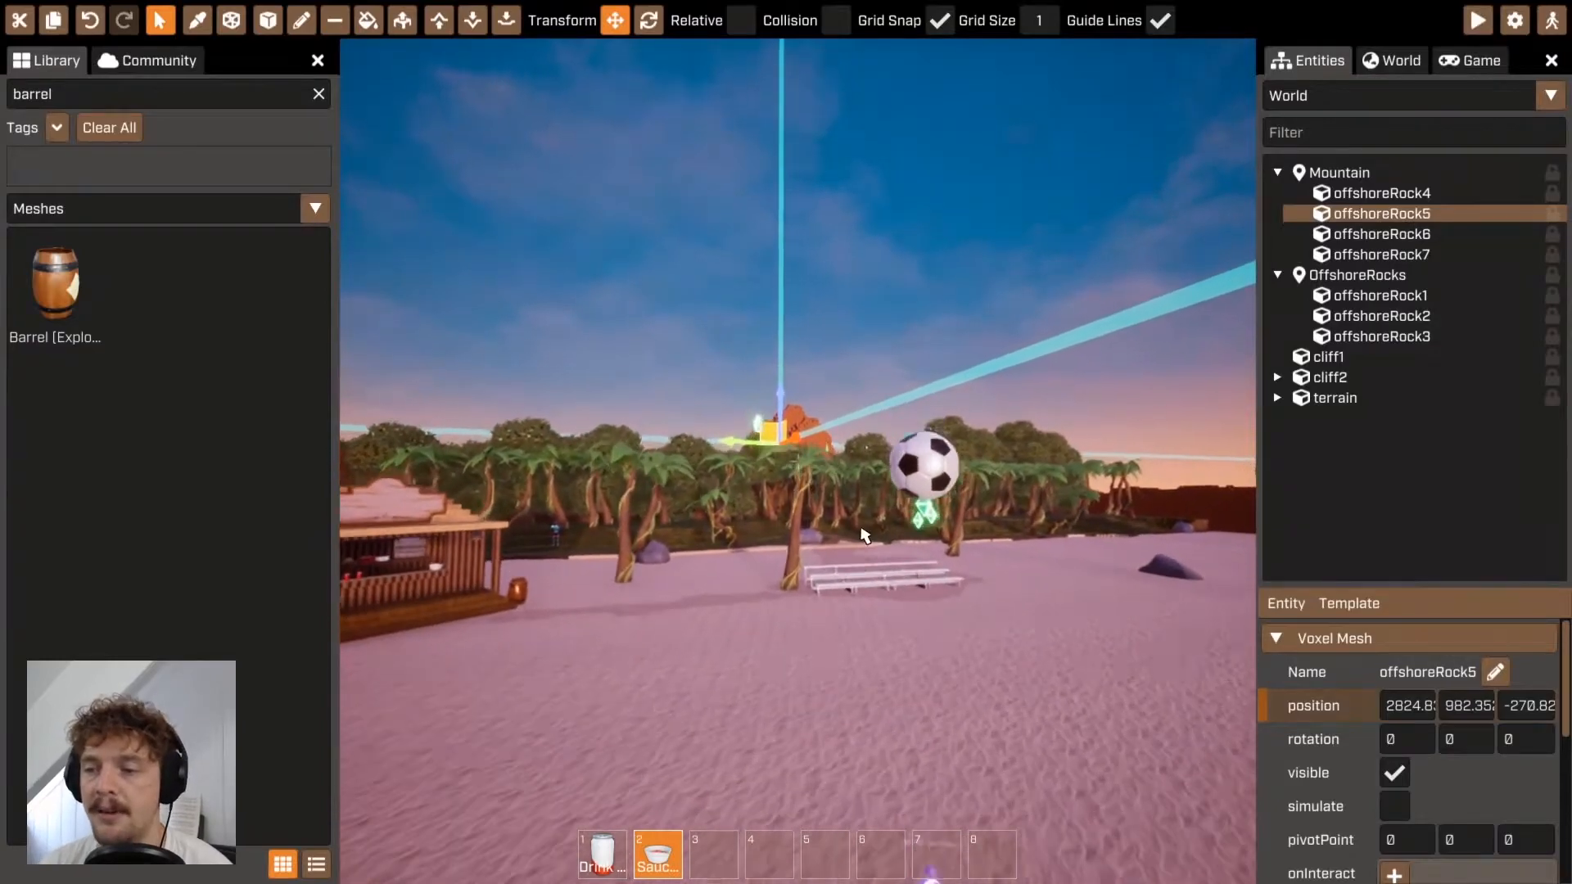
Return to the beach bar and select the sauce bowl on the counter to examine its nesting and transform values.
right_click_drag(934, 448, 974, 446)
key("w")
key("w")
mouse_move(798, 463)
right_mouse_down()
mouse_move(491, 433)
mouse_move(1162, 458)
mouse_move(781, 464)
right_mouse_up()
key("w")
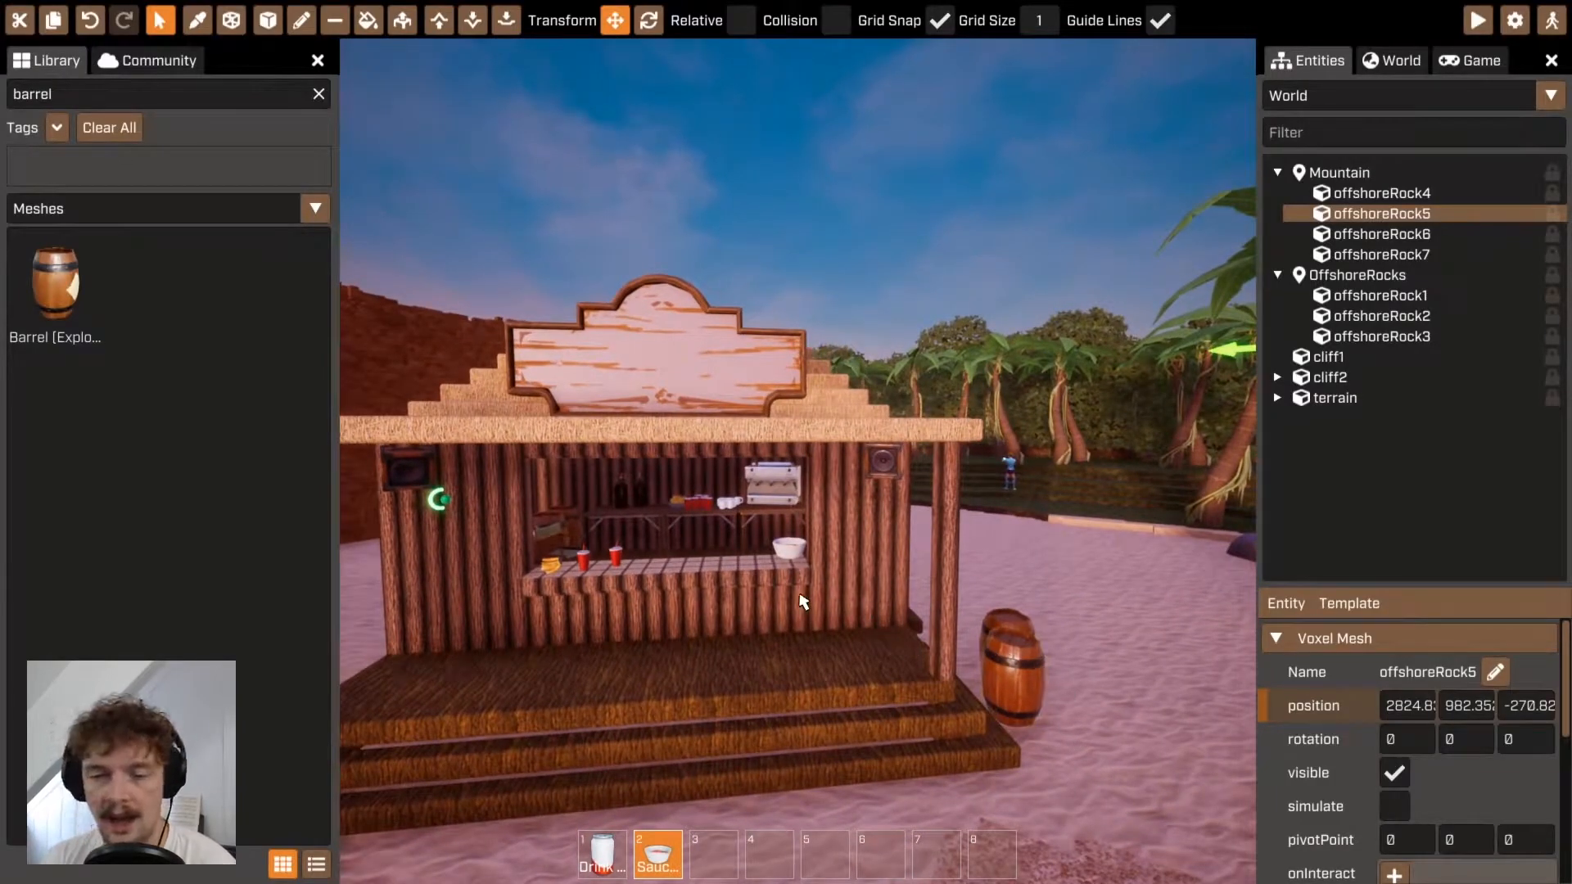
right_click_drag(1133, 592, 1023, 591)
key("s")
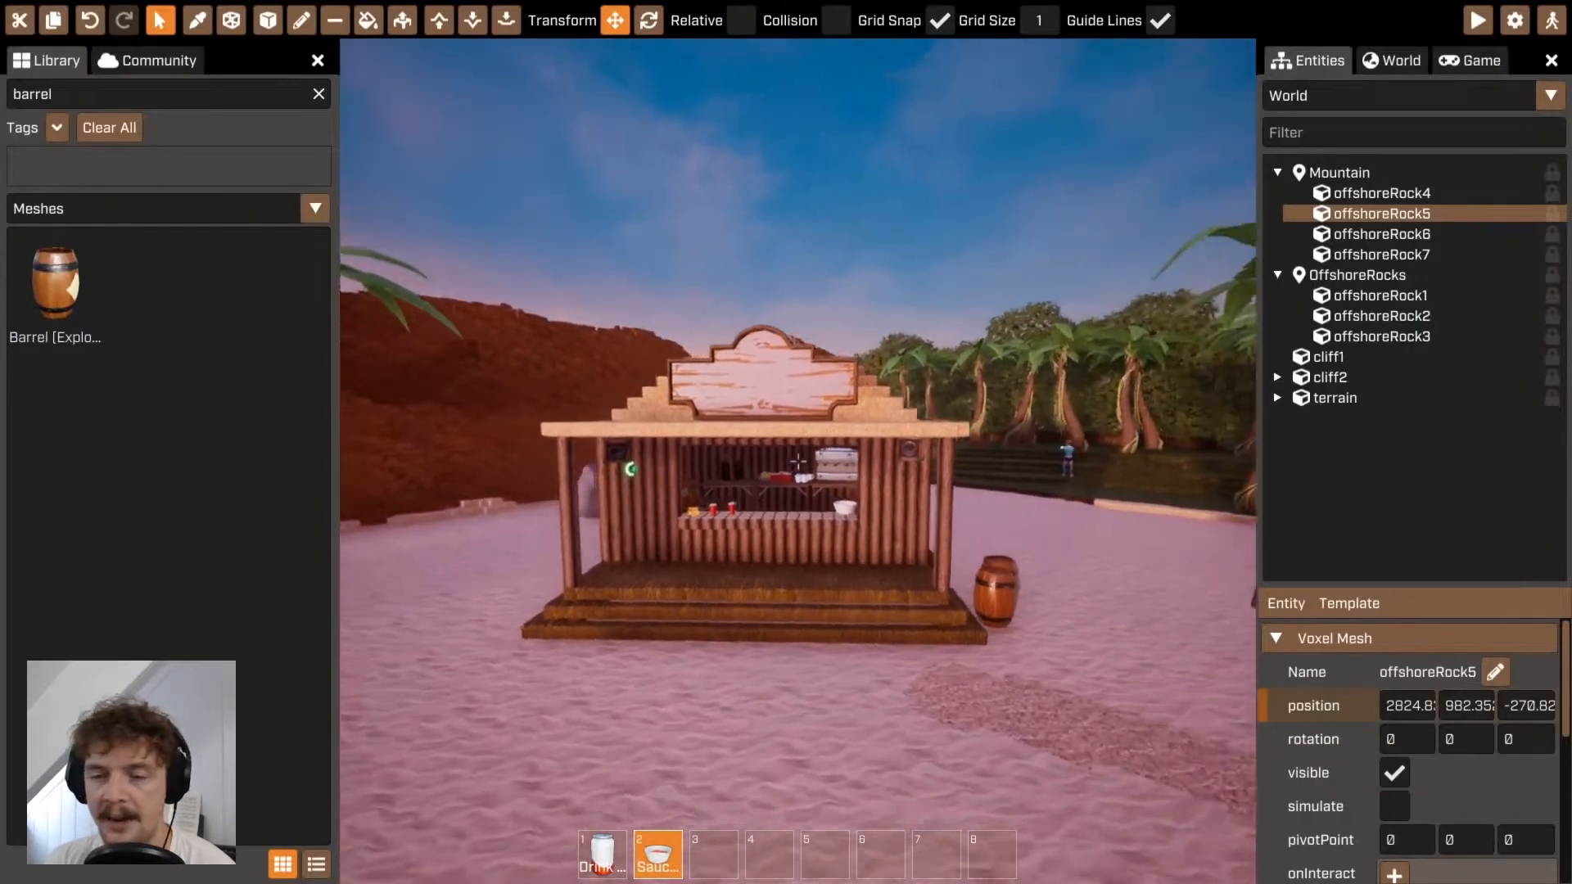
right_click_drag(798, 461, 757, 461)
key("w")
right_click_drag(1099, 636, 929, 704)
key("s")
right_click_drag(798, 462, 1007, 491)
key("w")
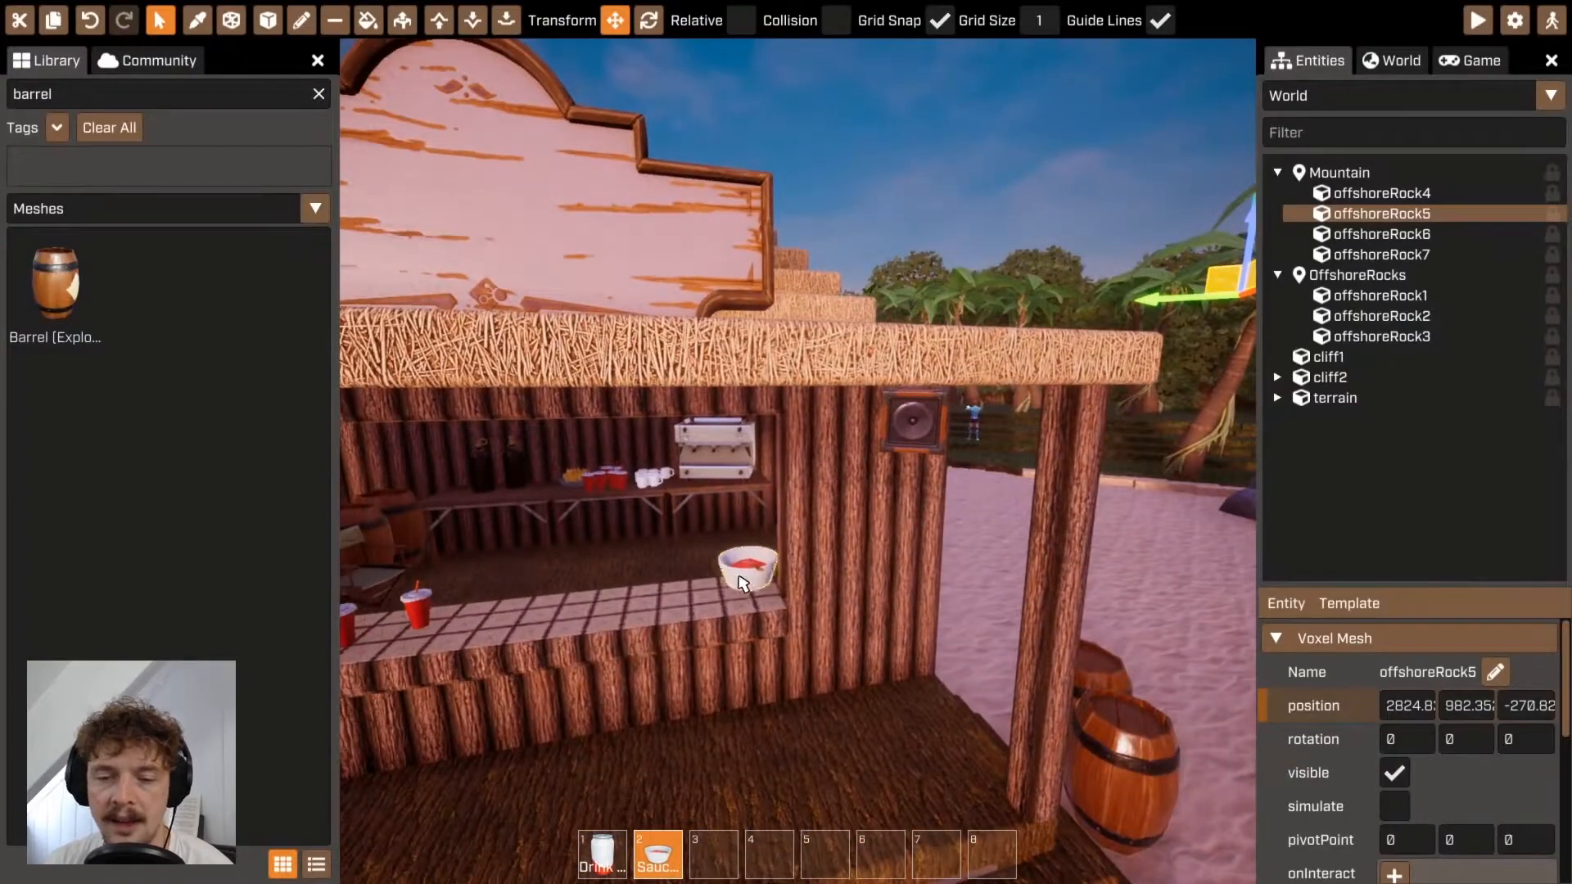
left_click(743, 582)
key("s")
right_click_drag(742, 583, 798, 461)
key("w")
key("s")
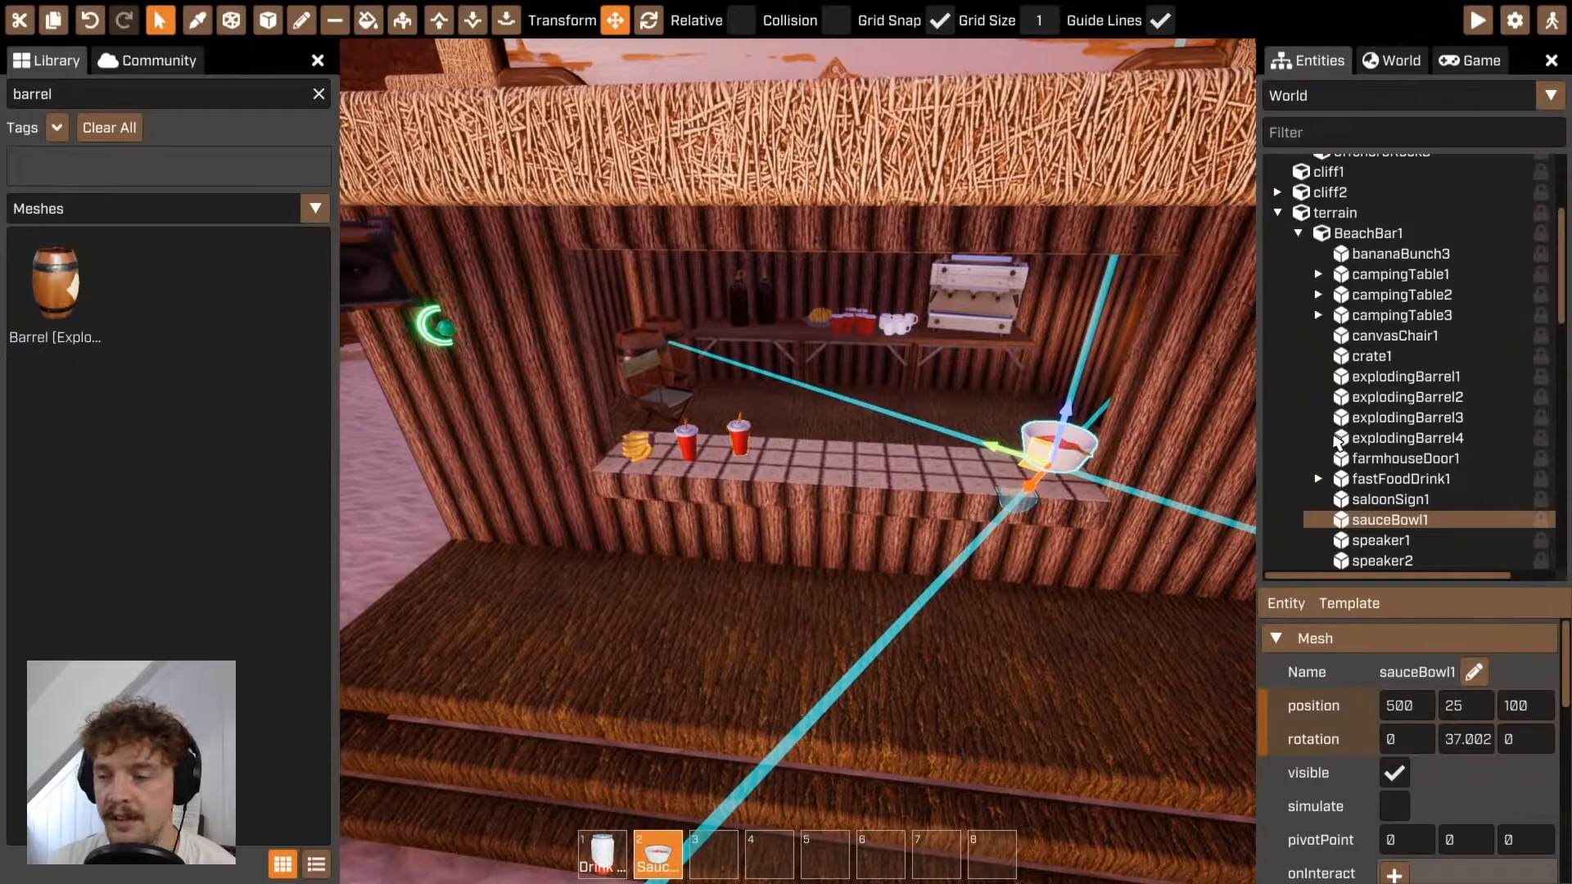
right_click_drag(858, 200, 873, 199)
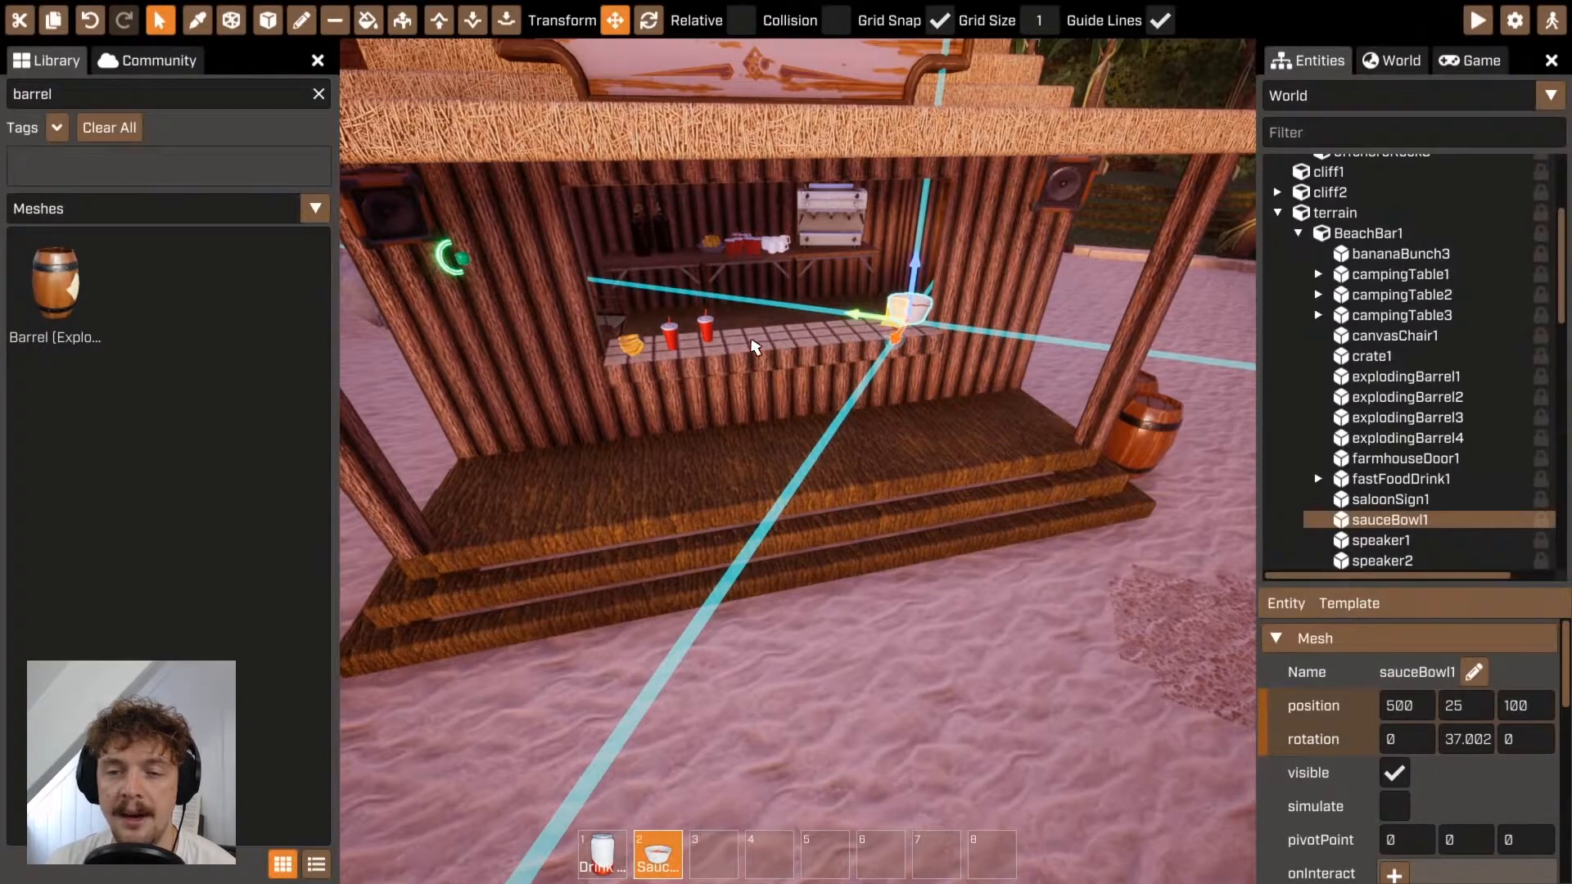
scroll(898, 323, "up", 3)
right_click_drag(898, 322, 800, 459)
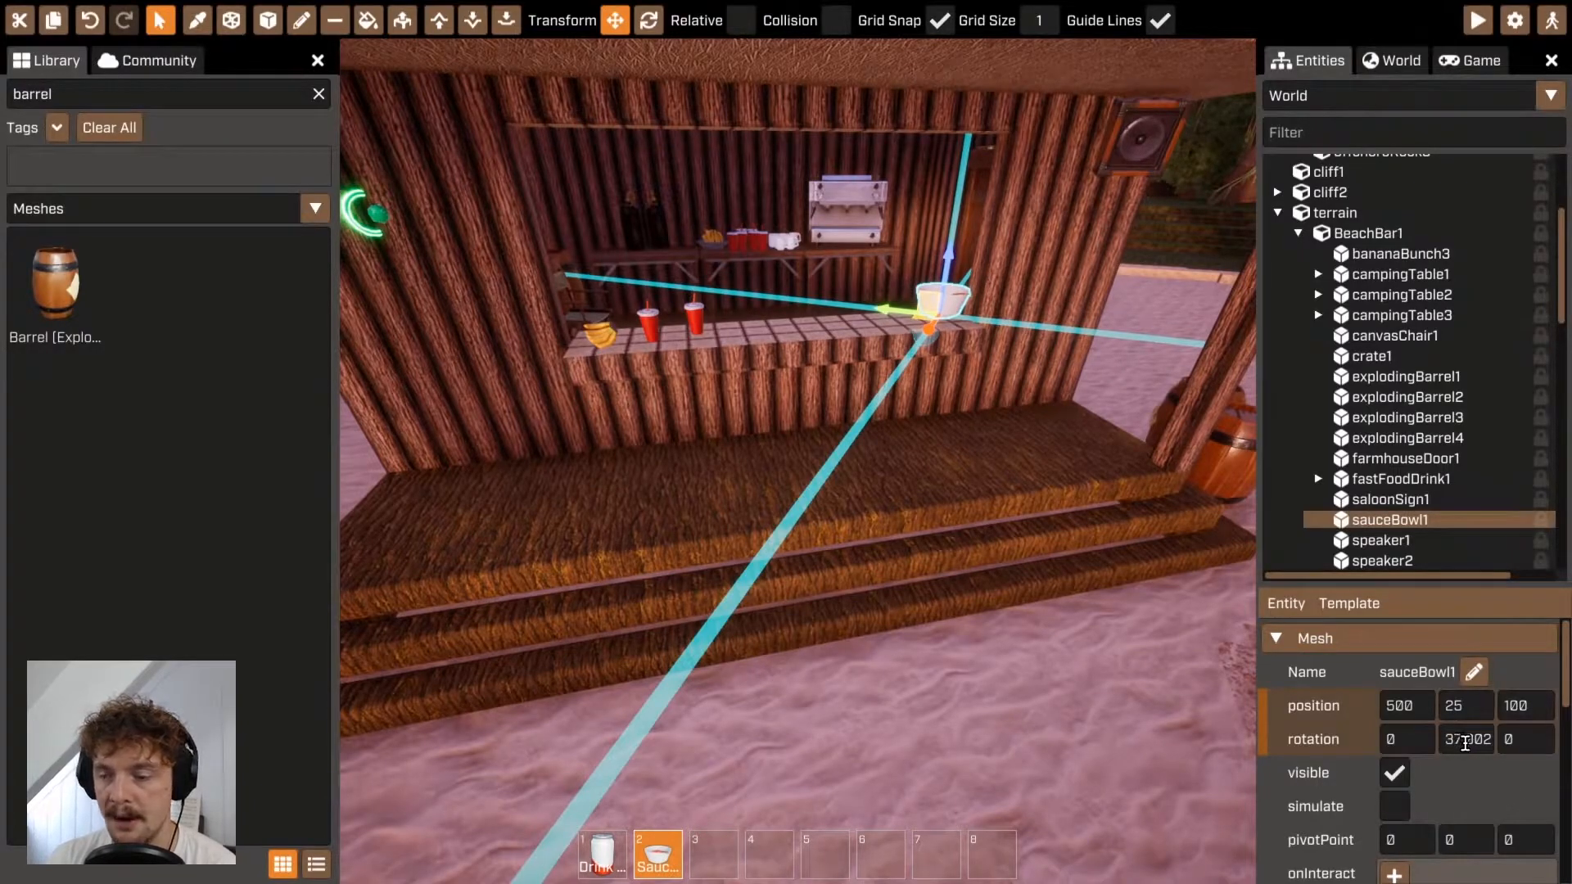
Set the sauce bowl's rotation to 0, 0, 0.
left_click(1471, 737)
left_click(1017, 168)
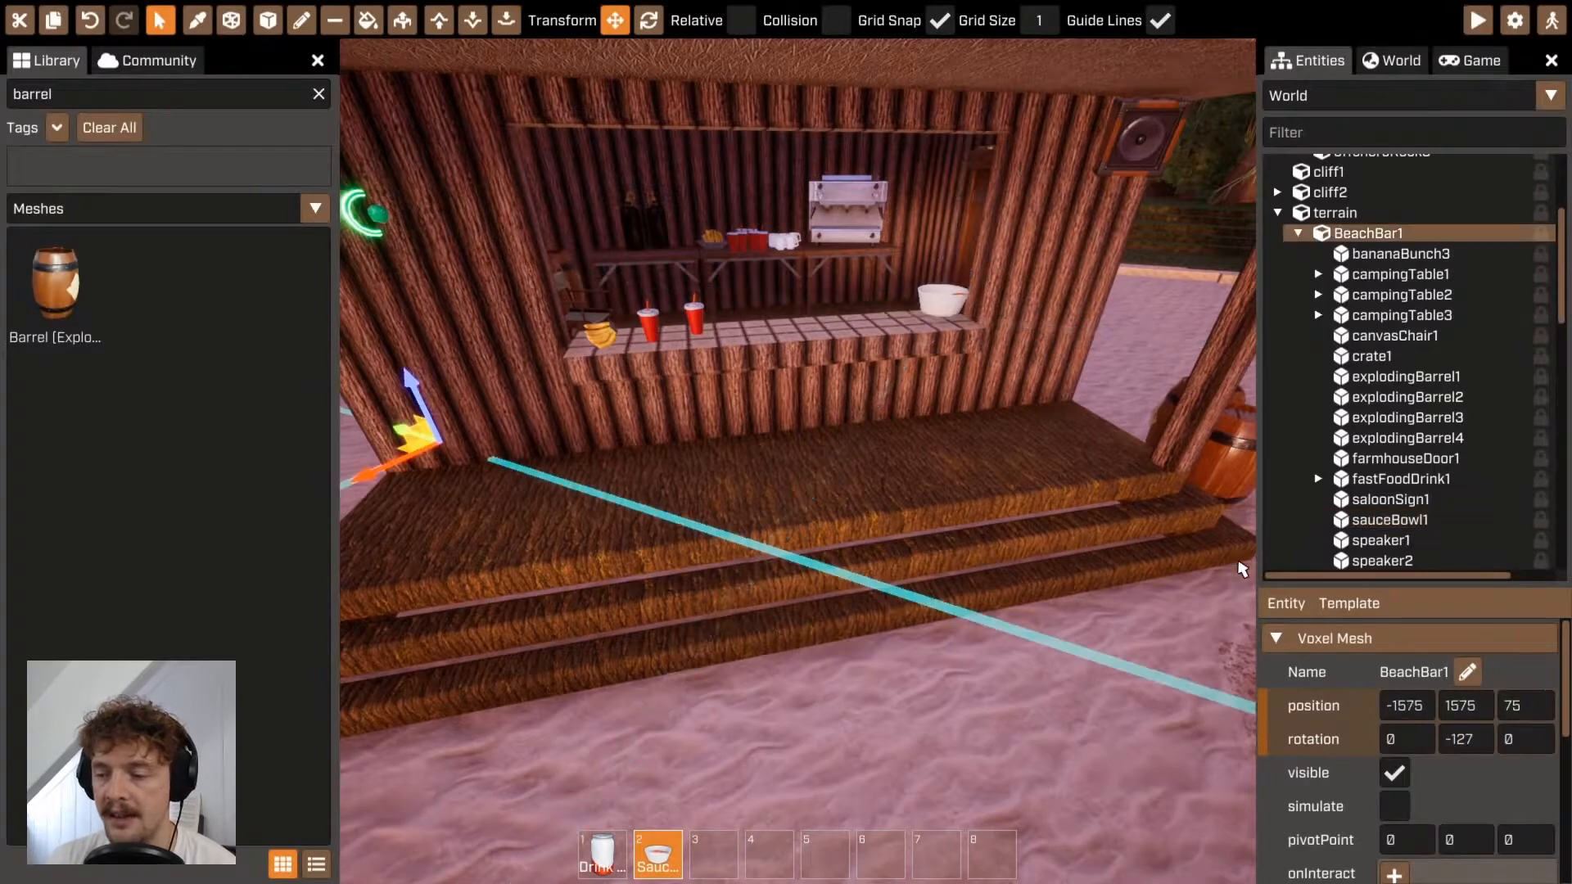
left_click(961, 307)
left_click(1471, 747)
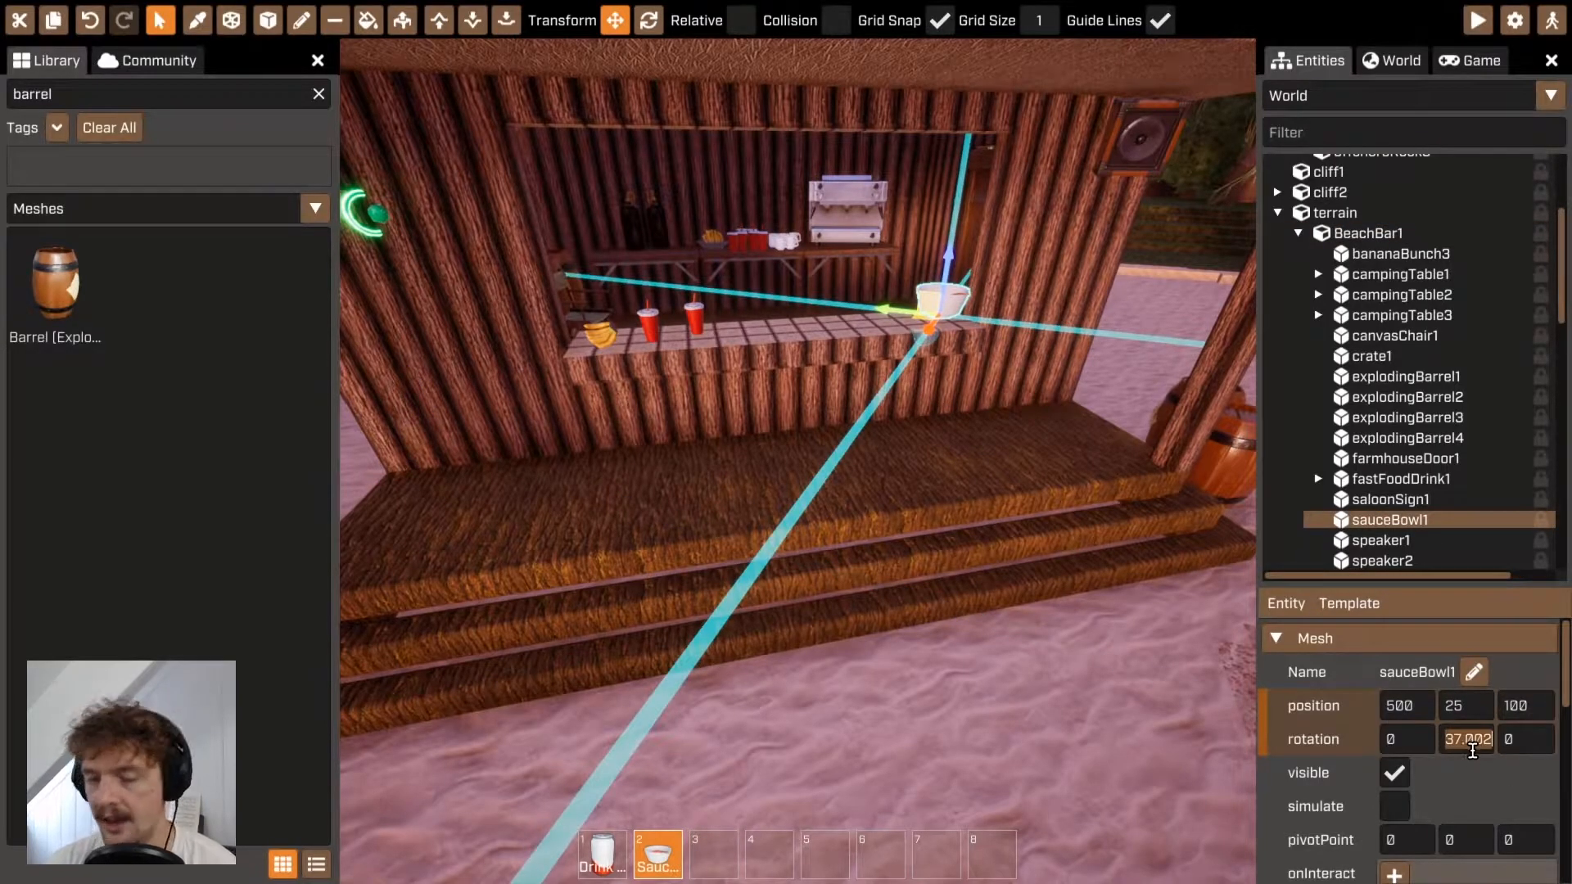
type("0")
key("Return")
Nudge the sauce bowl along the counter to about 494.03, 20.49, 100.
mouse_move(1097, 422)
right_mouse_down()
mouse_move(908, 524)
mouse_move(1146, 463)
mouse_move(1093, 422)
right_mouse_up()
left_click_drag(775, 391, 745, 401)
right_click_drag(870, 446, 761, 495)
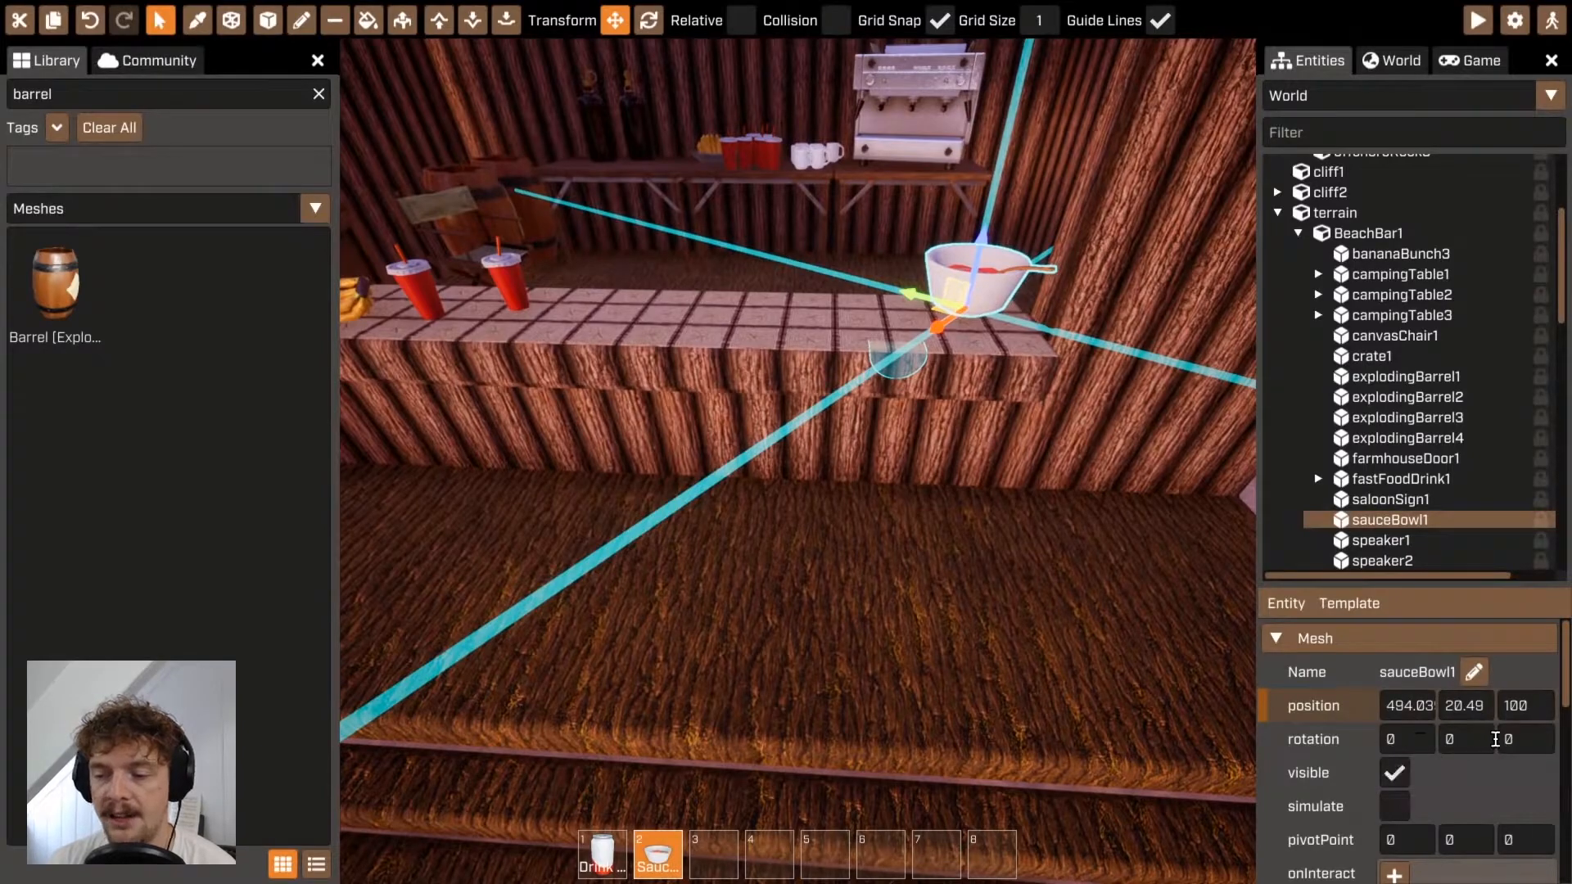
key("s")
key("a")
key("w")
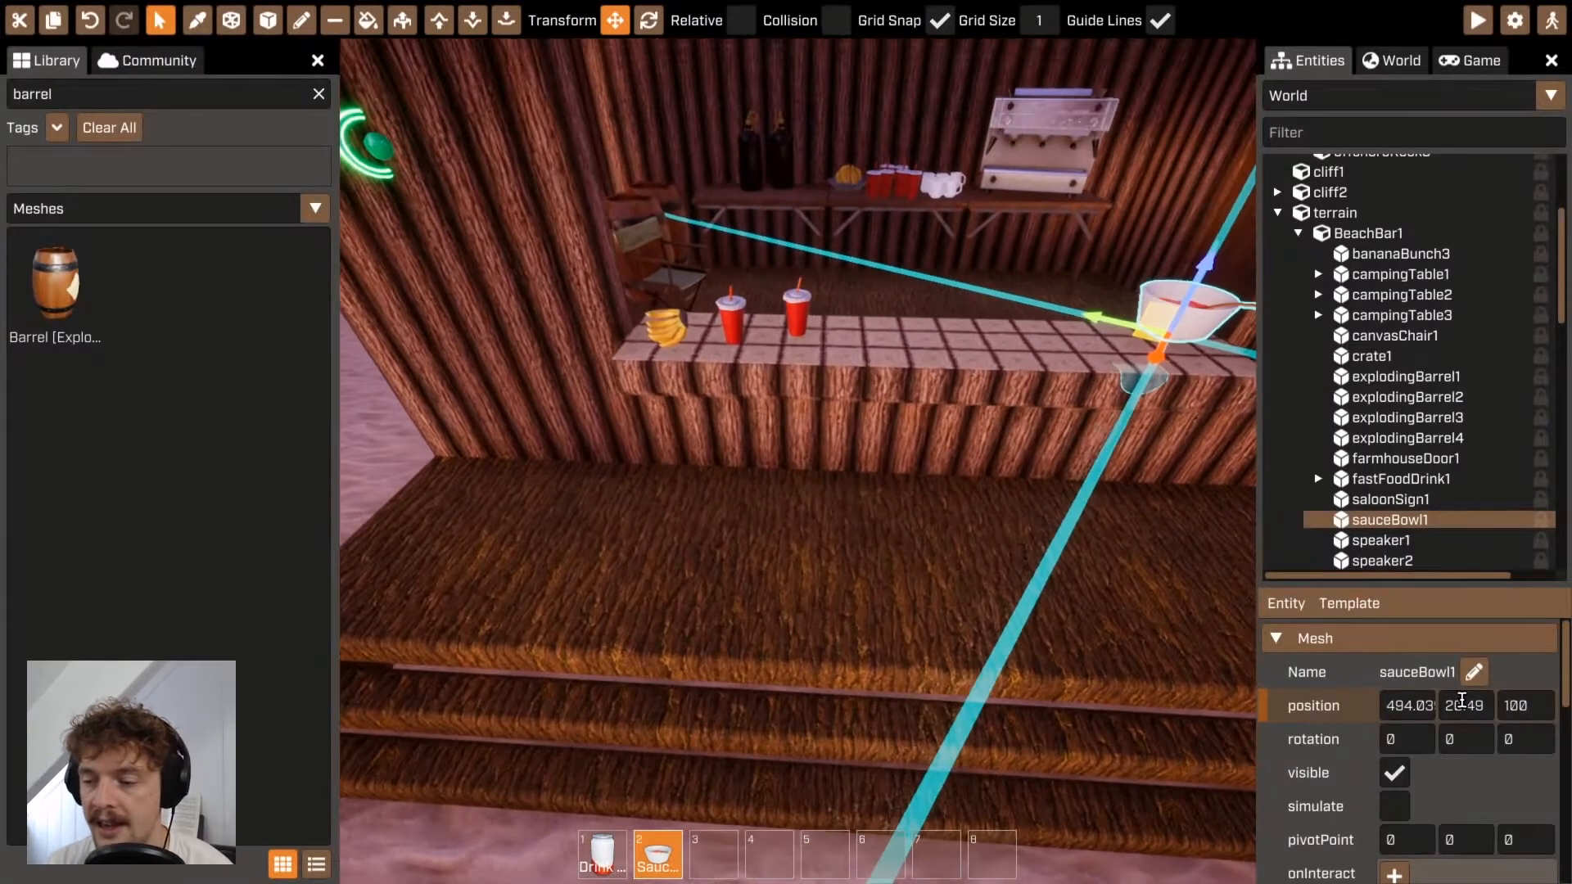
Set the sauce bowl's position to 0, 0, 0 relative to the beach bar.
left_click(1410, 704)
type("0")
key("Tab")
type("0")
key("Tab")
type("0a")
Examine from several angles where the repositioned sauce bowl sits on the beach bar.
right_click_drag(941, 645, 667, 550)
key("a")
key("w")
right_click_drag(792, 384, 614, 385)
key("d")
key("d")
right_click_drag(798, 462, 769, 323)
key("w")
key("e")
key("s")
key("s")
key("q")
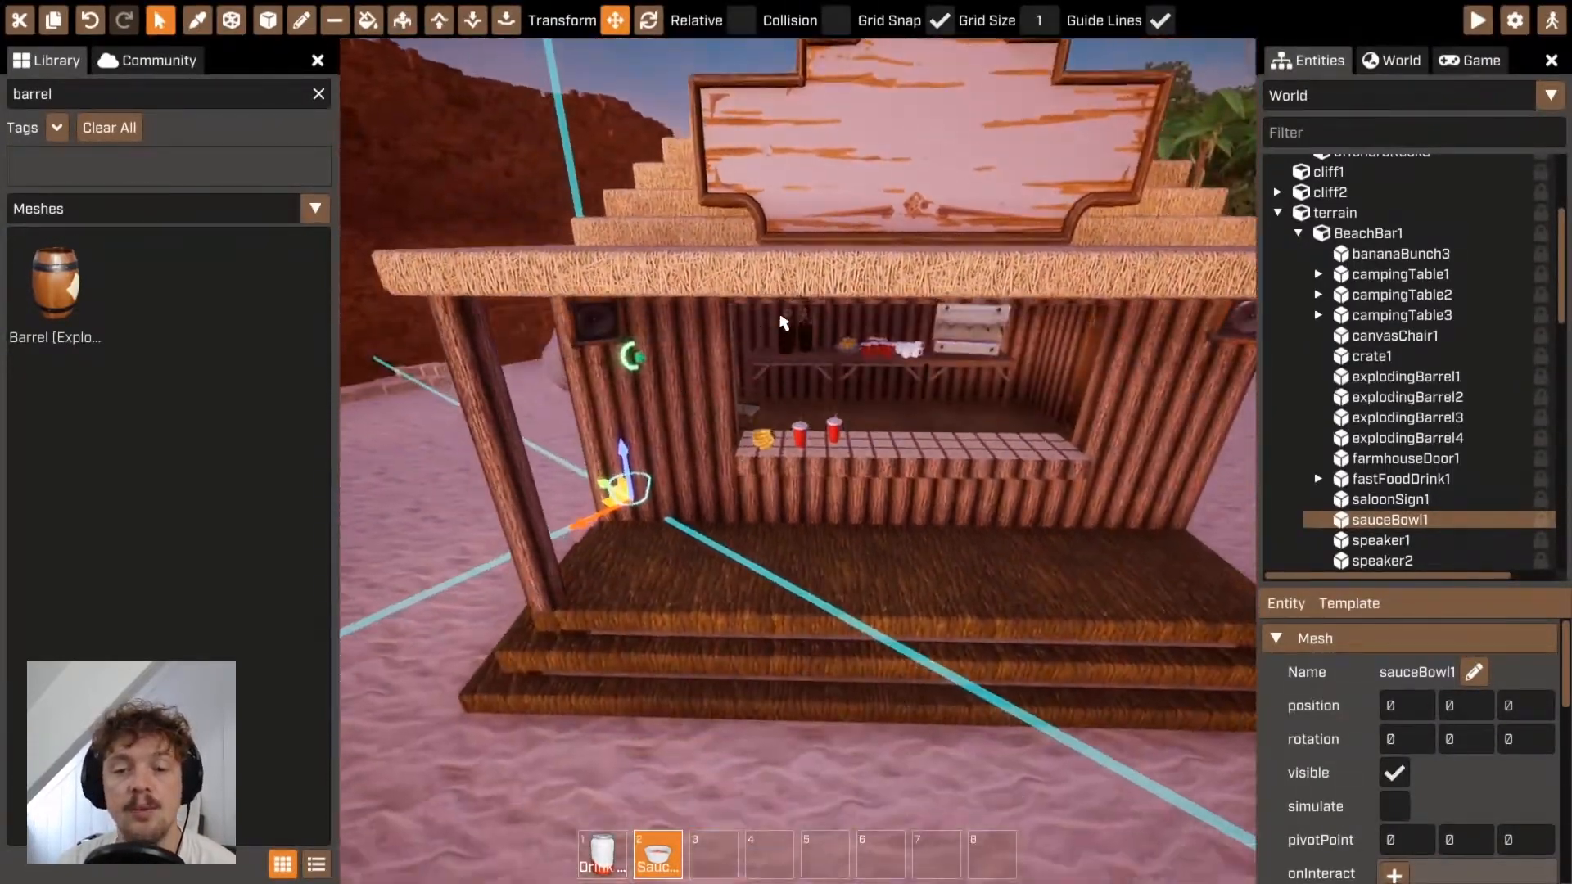
right_click_drag(1074, 347, 1118, 390)
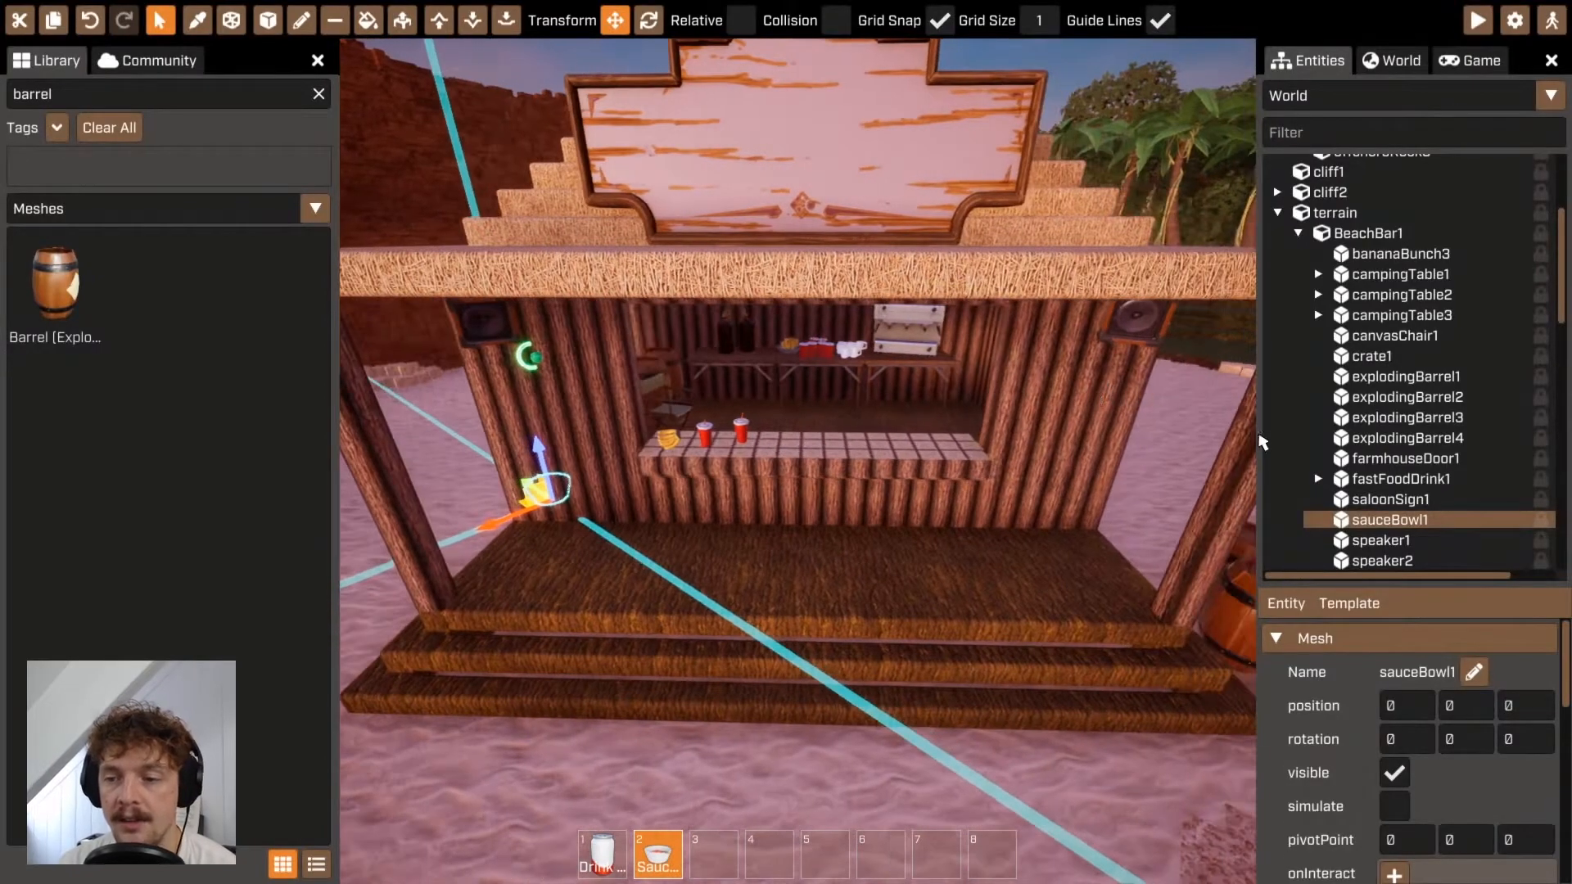
Undo the sauce bowl's last repositioning and move it out of BeachBar1 to sit directly under terrain.
key("ctrl+z")
left_click_drag(1404, 520, 1343, 216)
right_click_drag(849, 649, 1244, 638)
right_click_drag(789, 464, 532, 471)
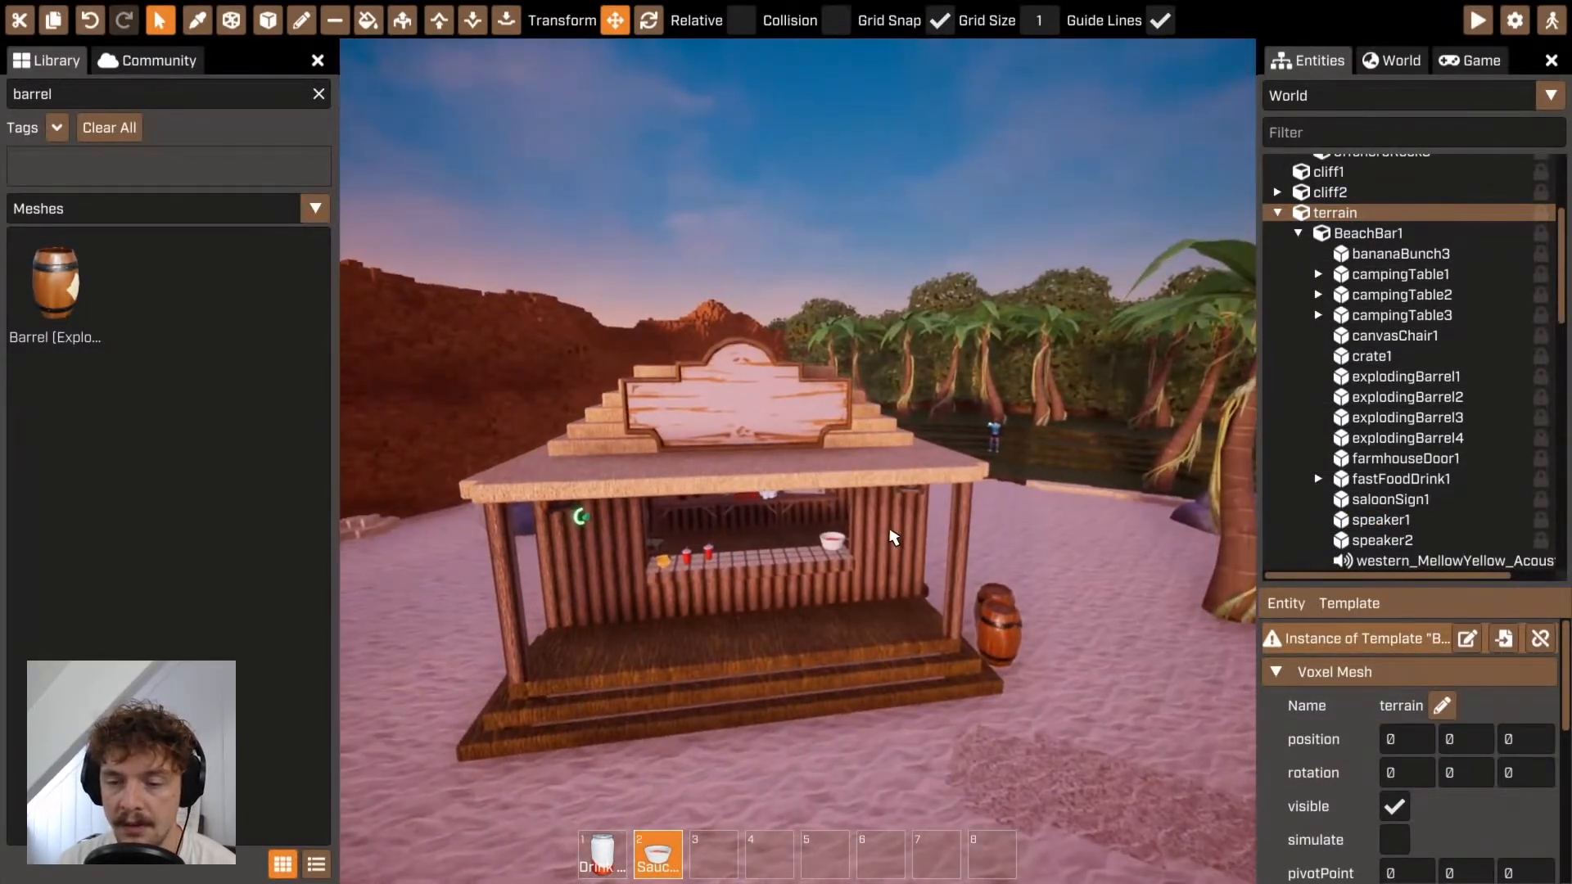
Set the position of the sauce bowl, parented directly to terrain, to 0, 0, 0.
left_click(832, 540)
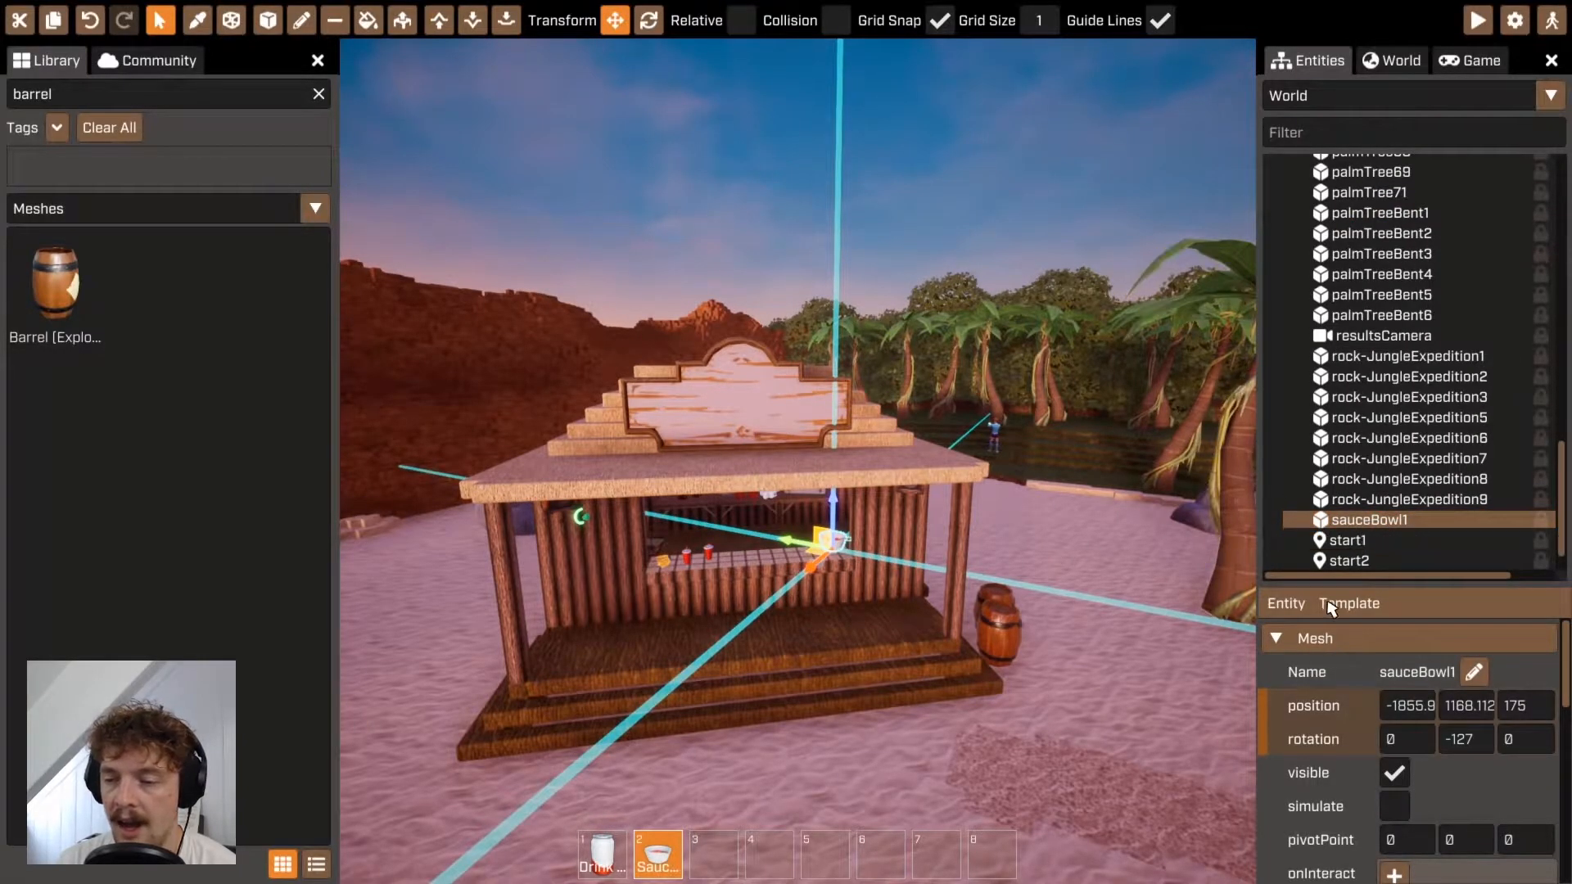
type("0")
key("Tab")
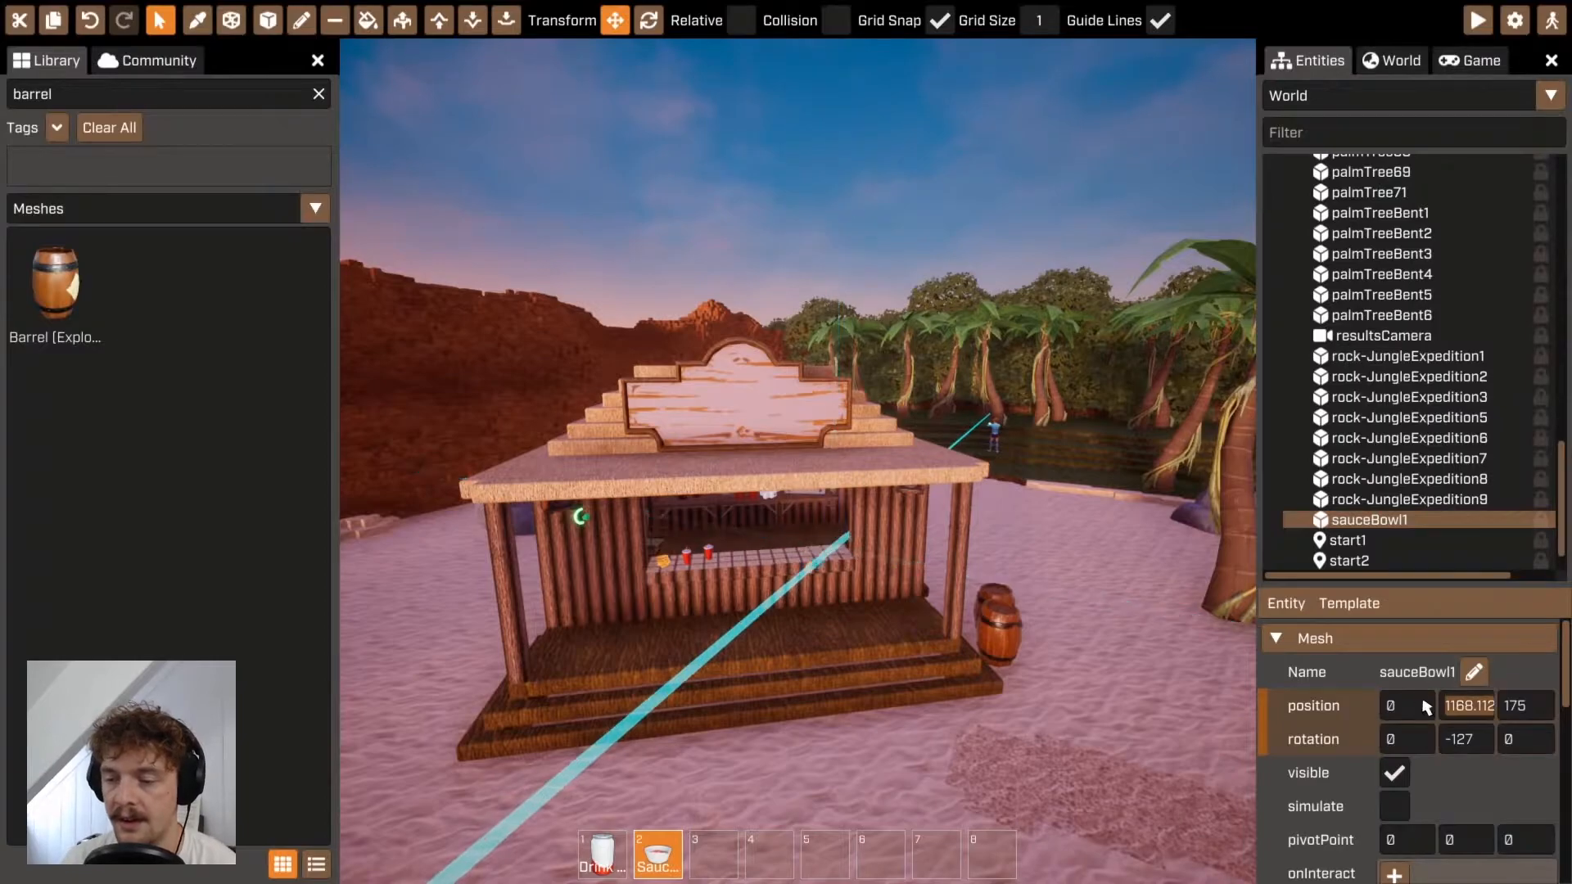
type("0")
key("Tab")
type("0")
right_click_drag(1137, 791, 798, 461)
key("w")
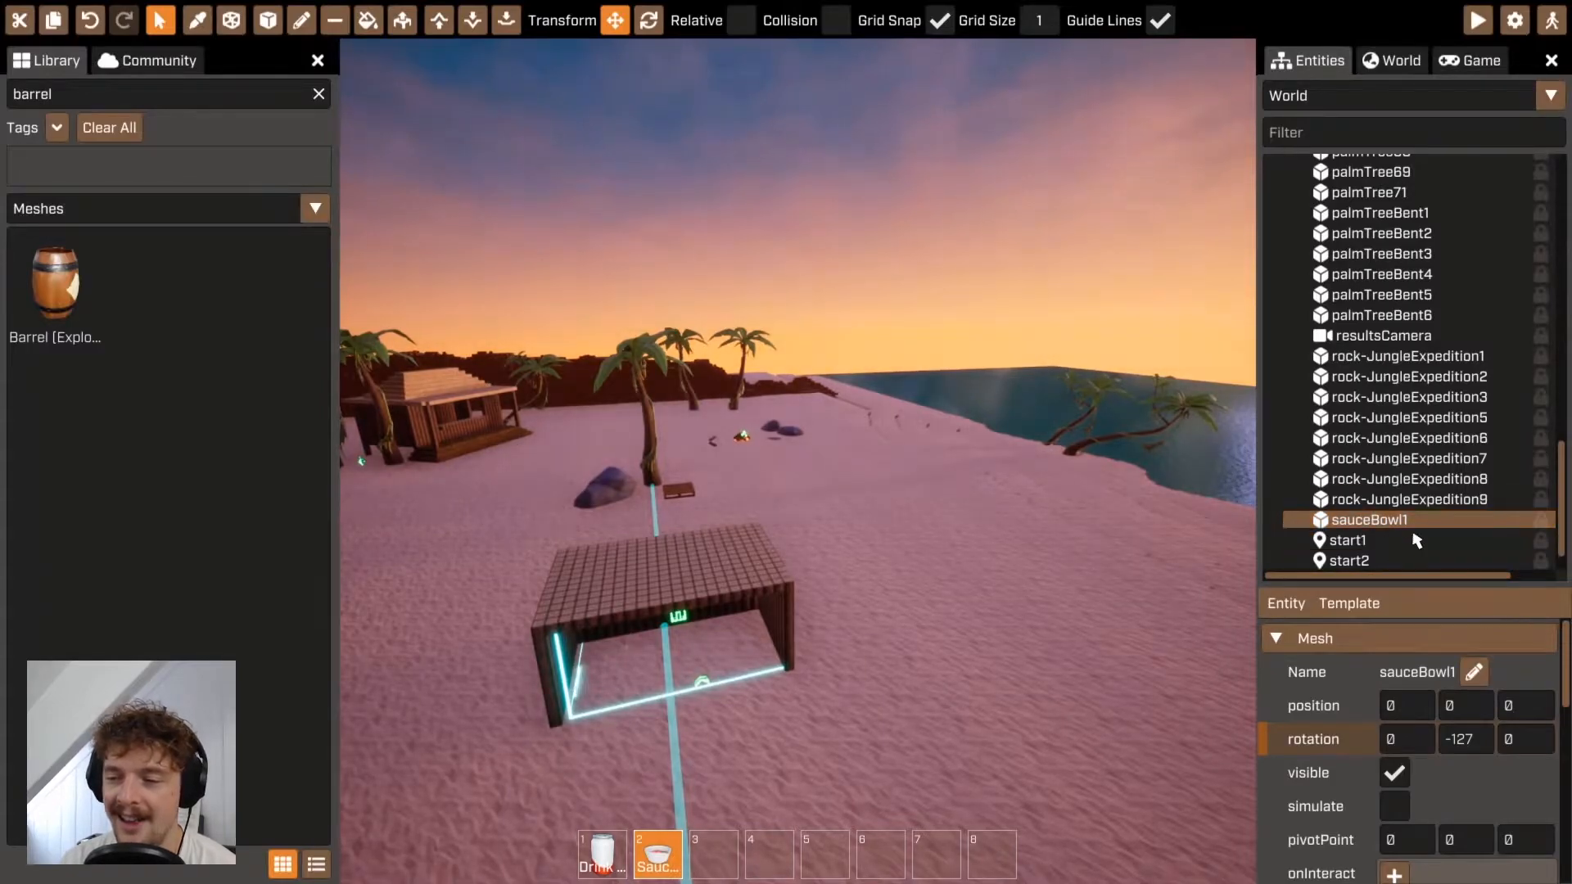
Focus on the sauce bowl and examine where it sits in the world relative to the beach bar.
double_click(1395, 523)
key("d")
right_click_drag(798, 460, 798, 461)
key("s")
key("a")
key("w")
key("w")
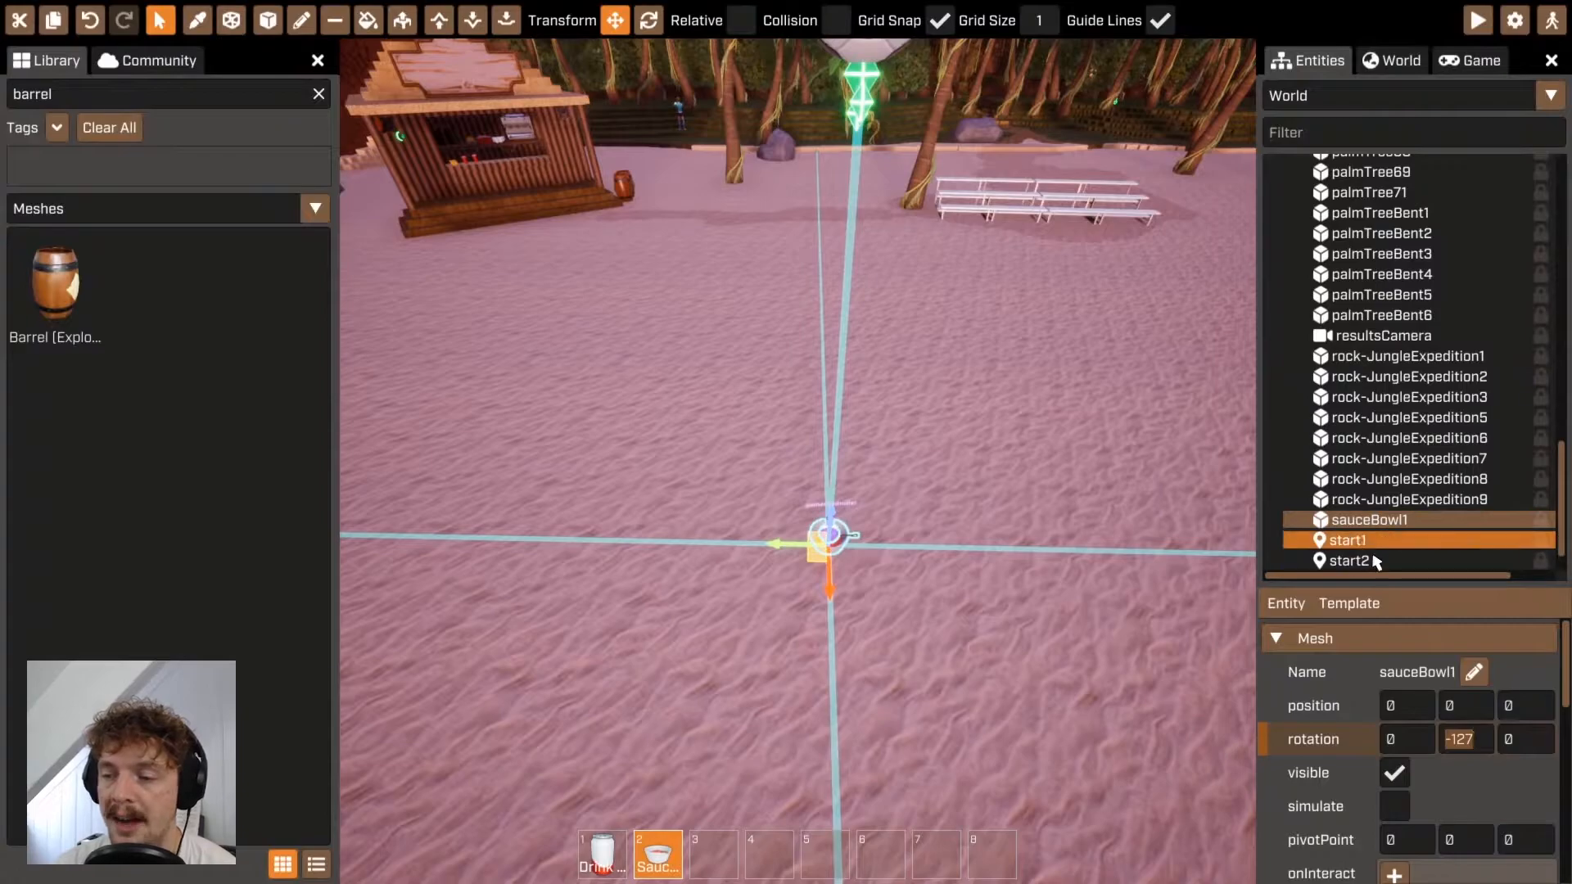
Restore the sauce bowl to the beach bar's counter as a child of BeachBar1 and select it.
left_click(1166, 498)
right_click_drag(1020, 466, 993, 526)
key("shift+w")
right_click_drag(1024, 585, 848, 469)
key("w")
left_click(843, 425)
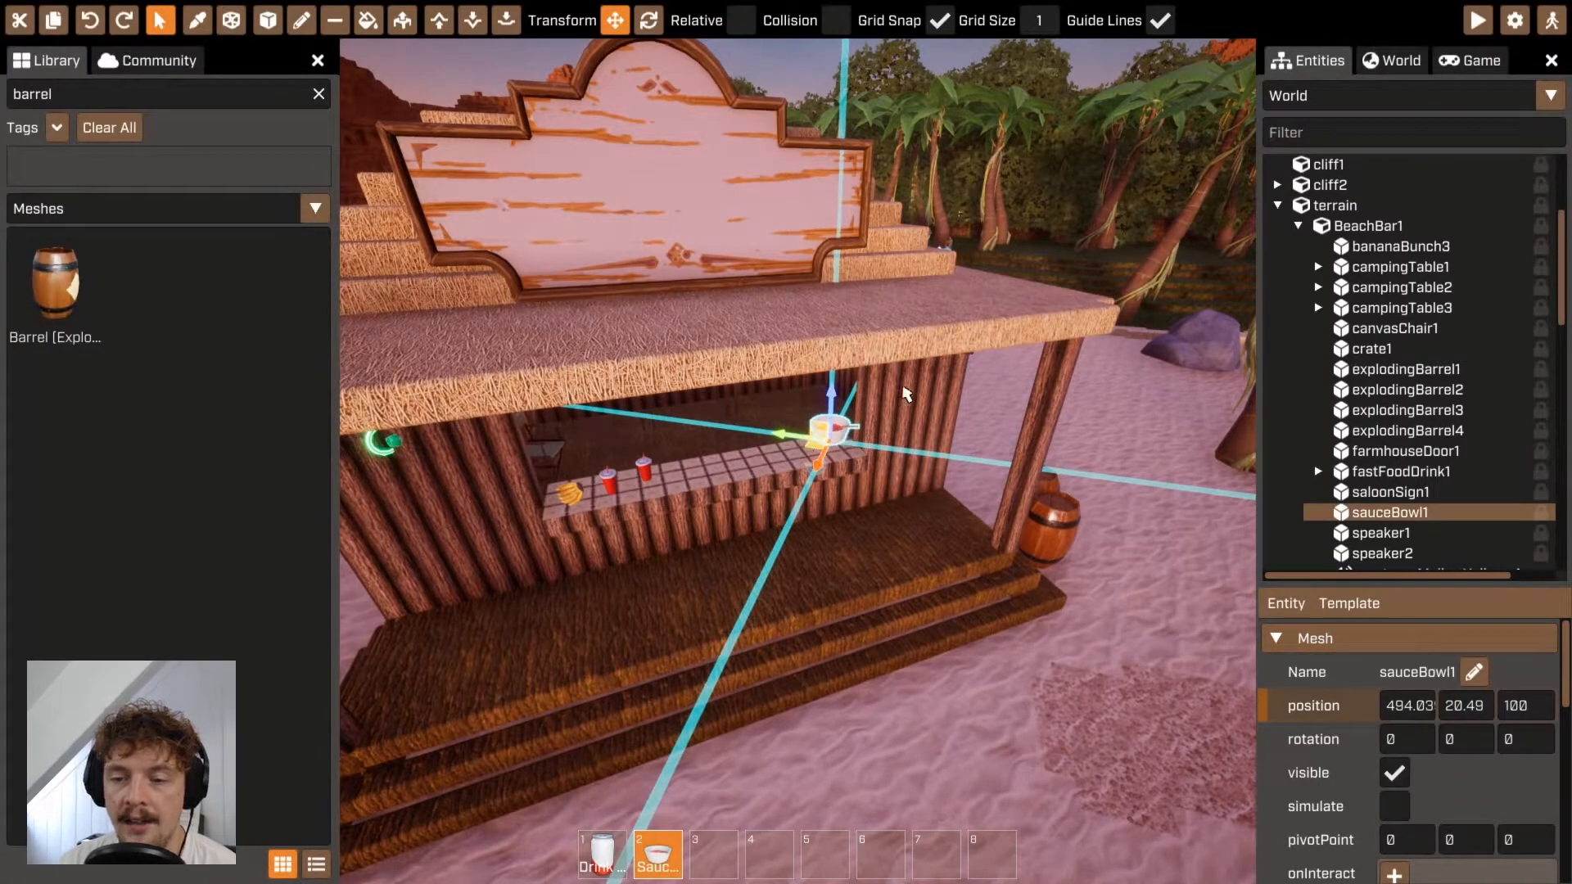
Try moving the sauce bowl along the world axes to about 411.59, 30.38, 100, and undo the move.
right_click_drag(954, 484, 1225, 491)
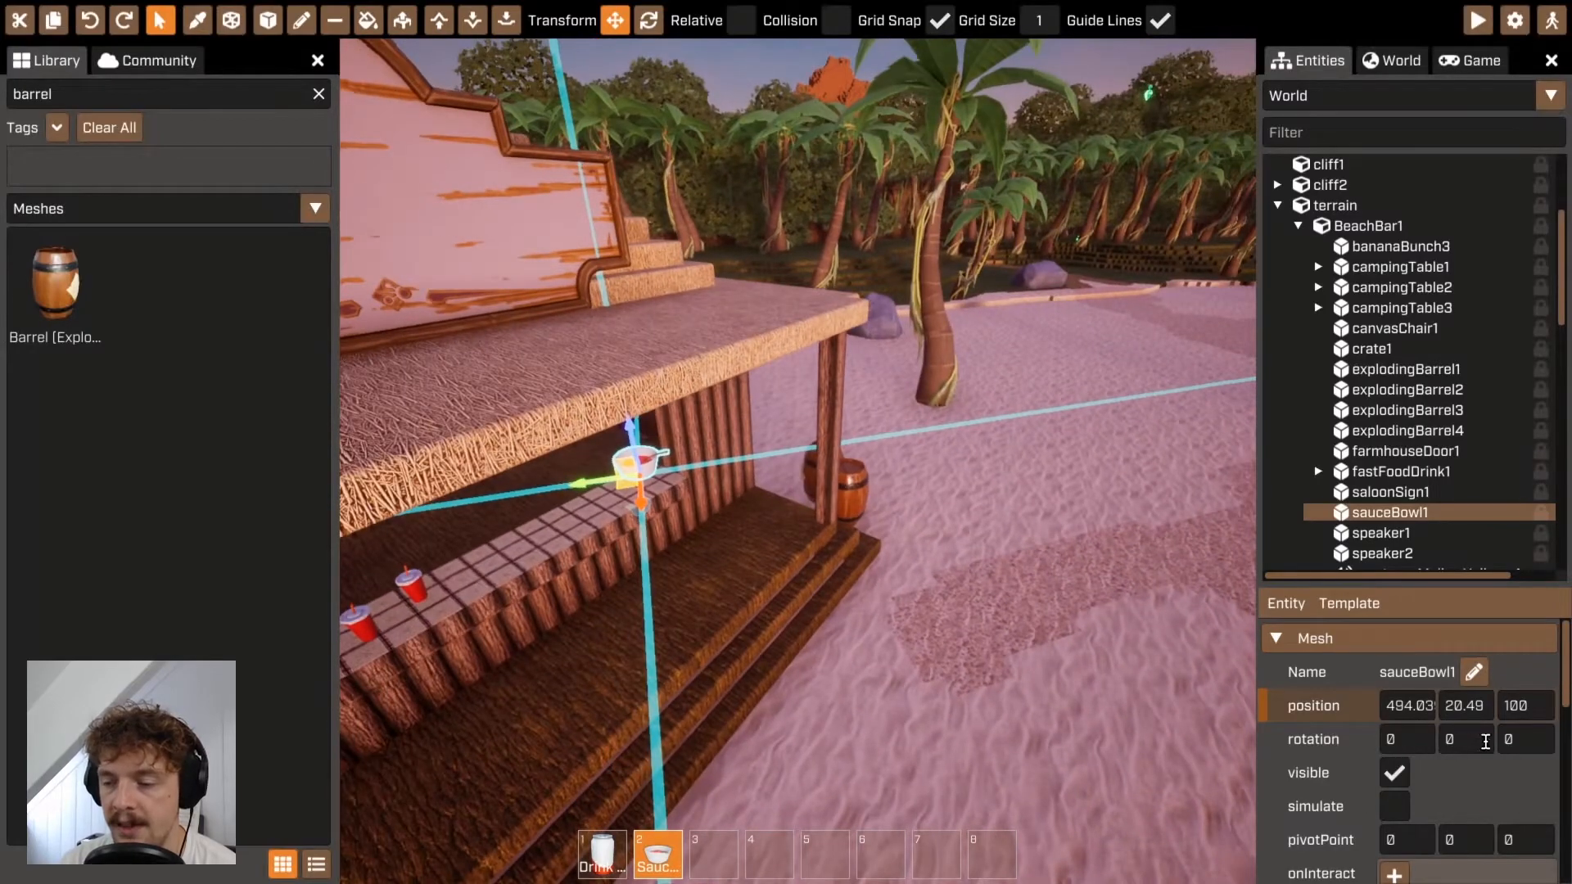
right_click_drag(1059, 603, 1080, 556)
left_click(737, 495)
right_click_drag(947, 497, 986, 481)
left_click(860, 397)
right_click_drag(860, 397, 856, 450)
left_click_drag(879, 445, 733, 395)
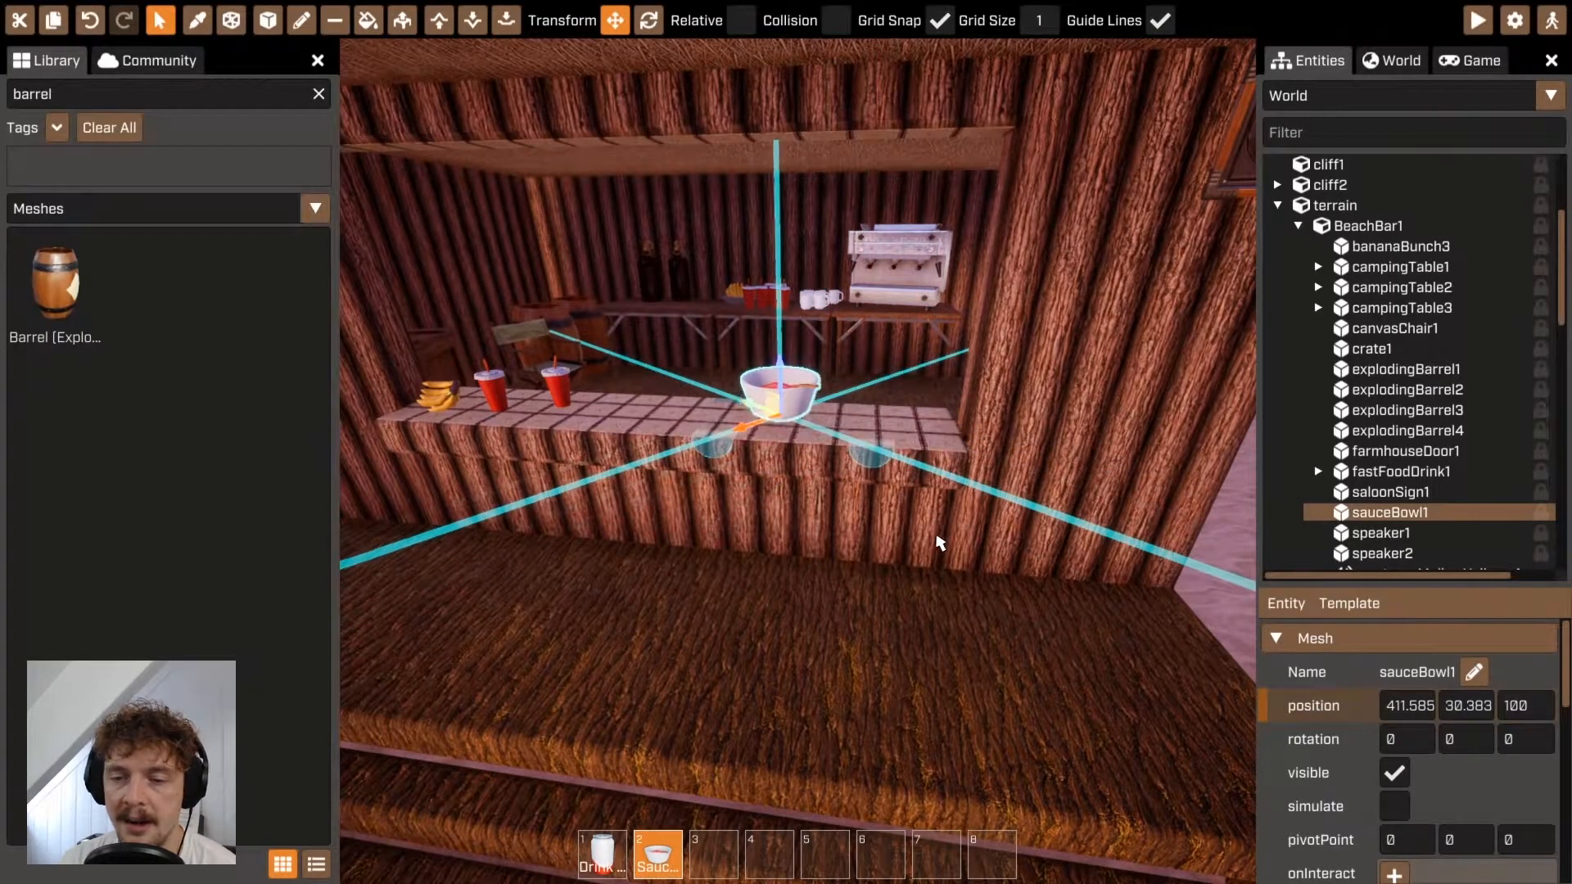
key("ctrl+z")
Enable Relative transforms and slide the sauce bowl along the counter to about 467.50, 22.52, 100.
left_click(740, 20)
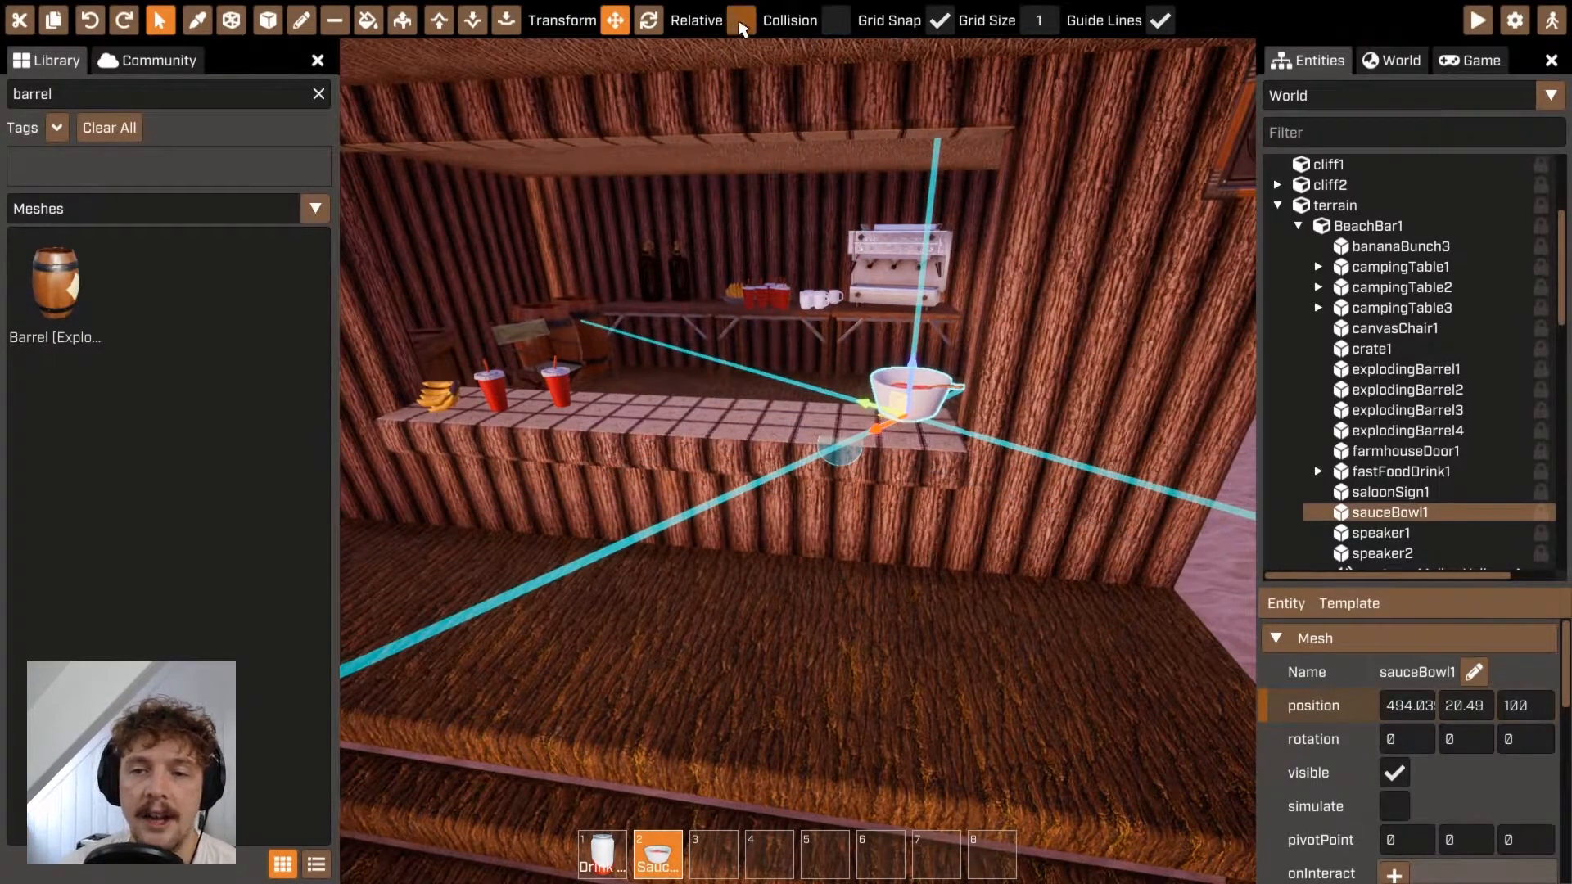
left_click_drag(956, 432, 870, 444)
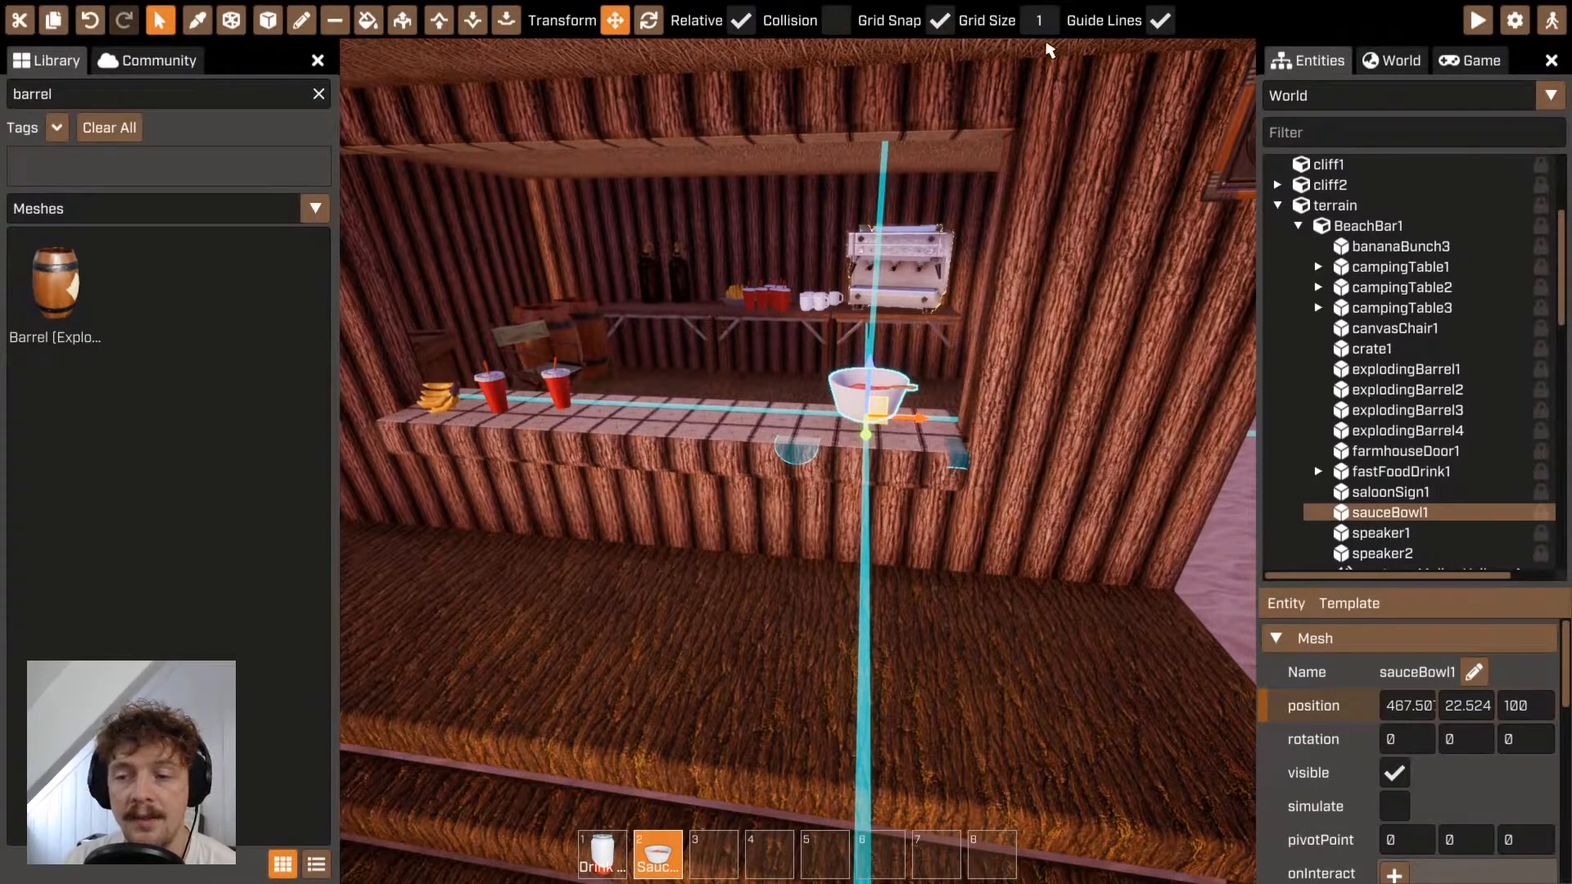
Select the beach bar and examine how its relative axes line up with the building and its counter.
left_click(1031, 426)
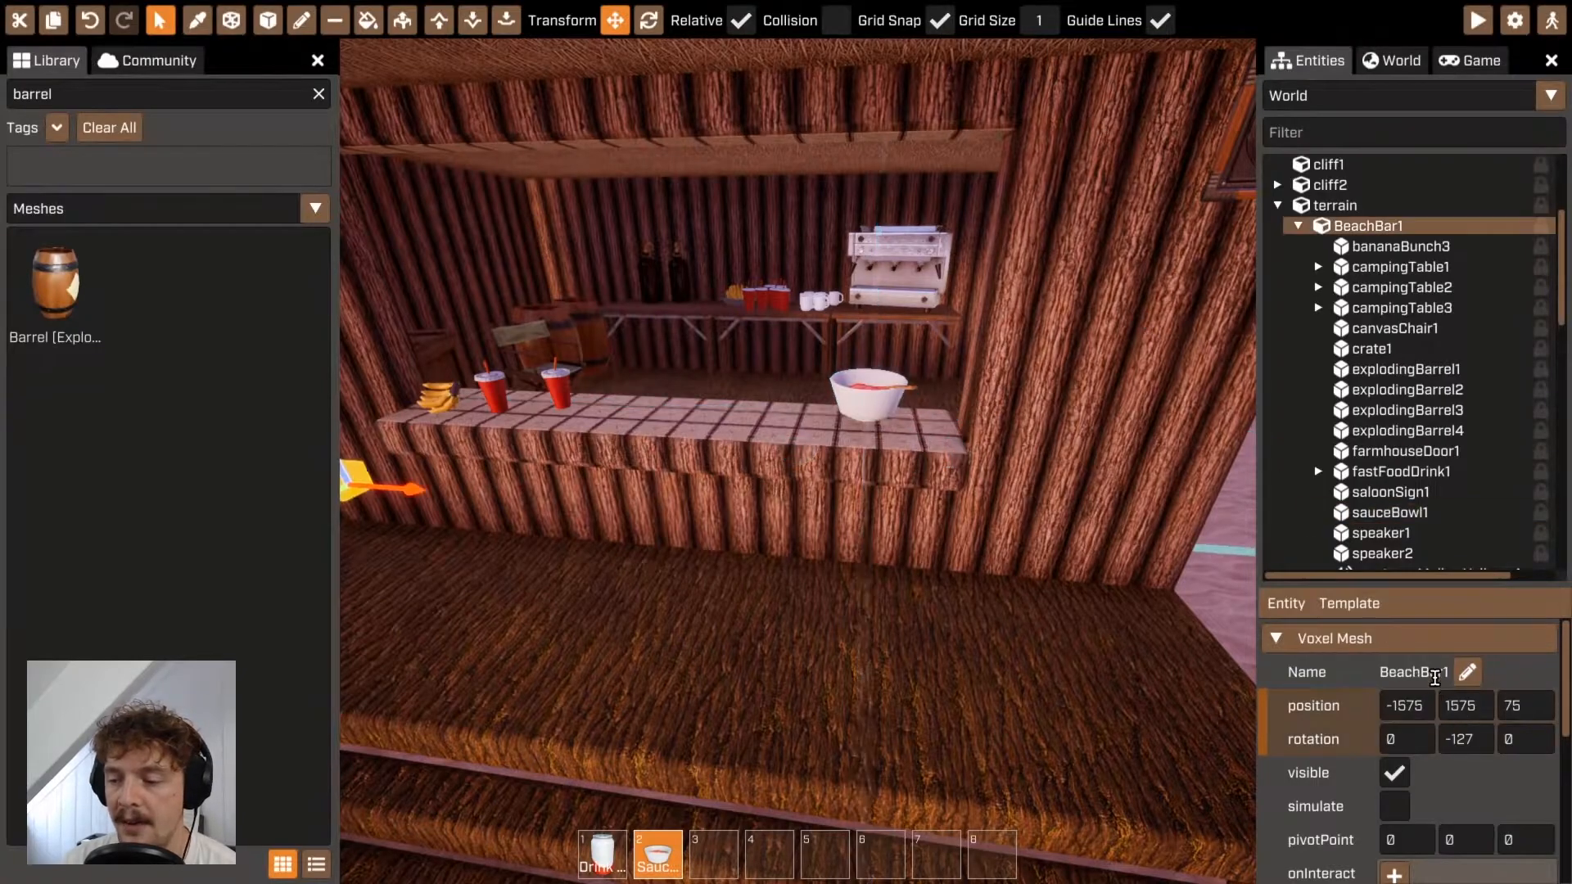
right_click_drag(1005, 243, 737, 242)
right_click_drag(1064, 614, 1195, 615)
key("a")
key("s")
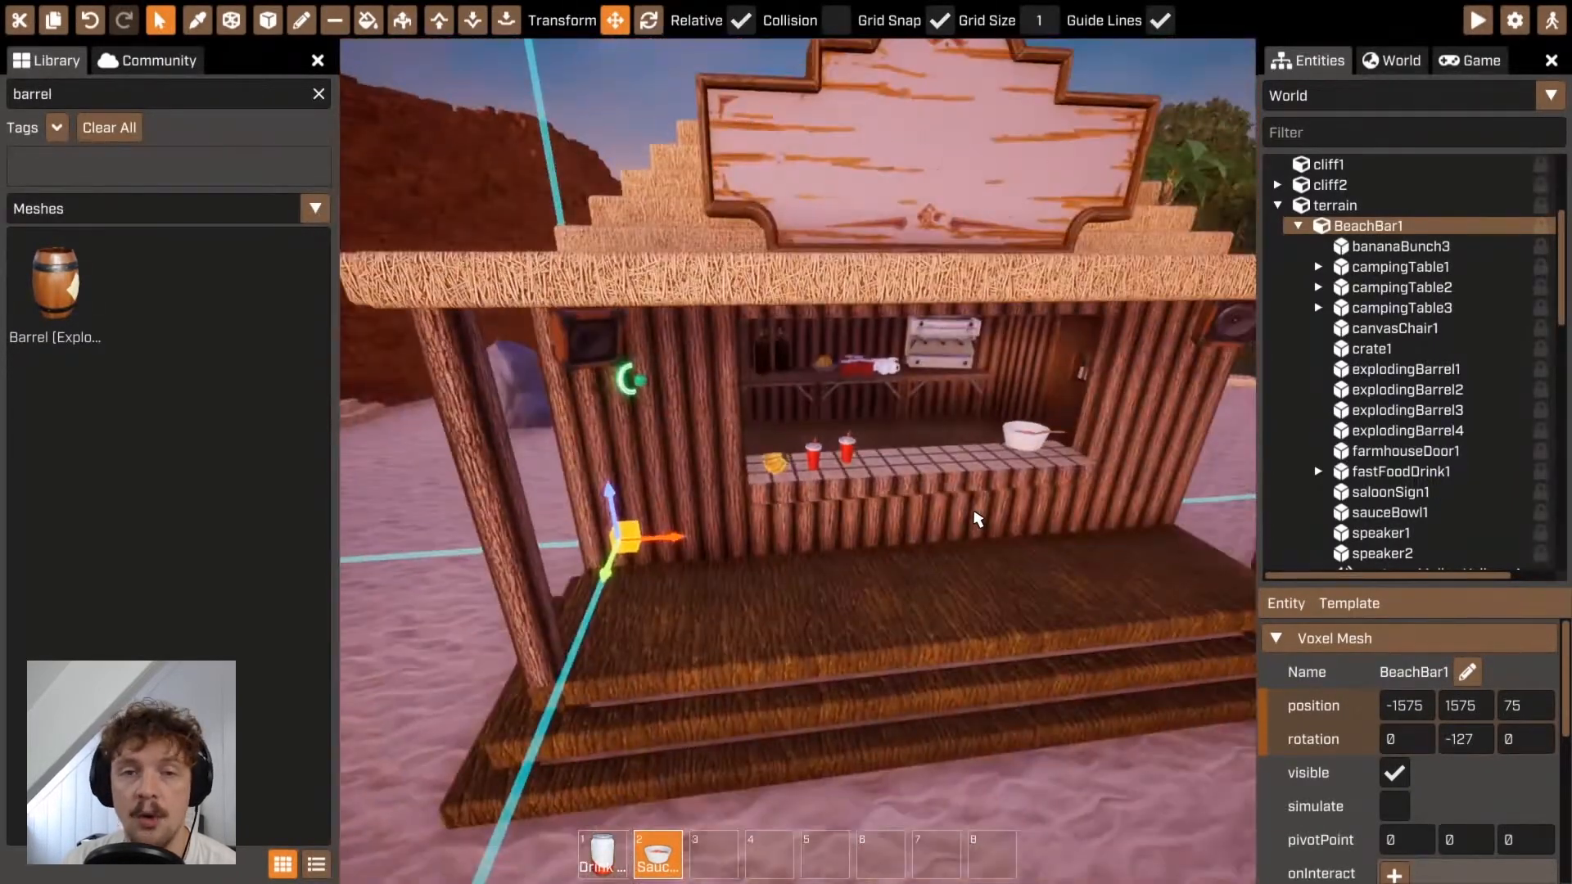
key("w")
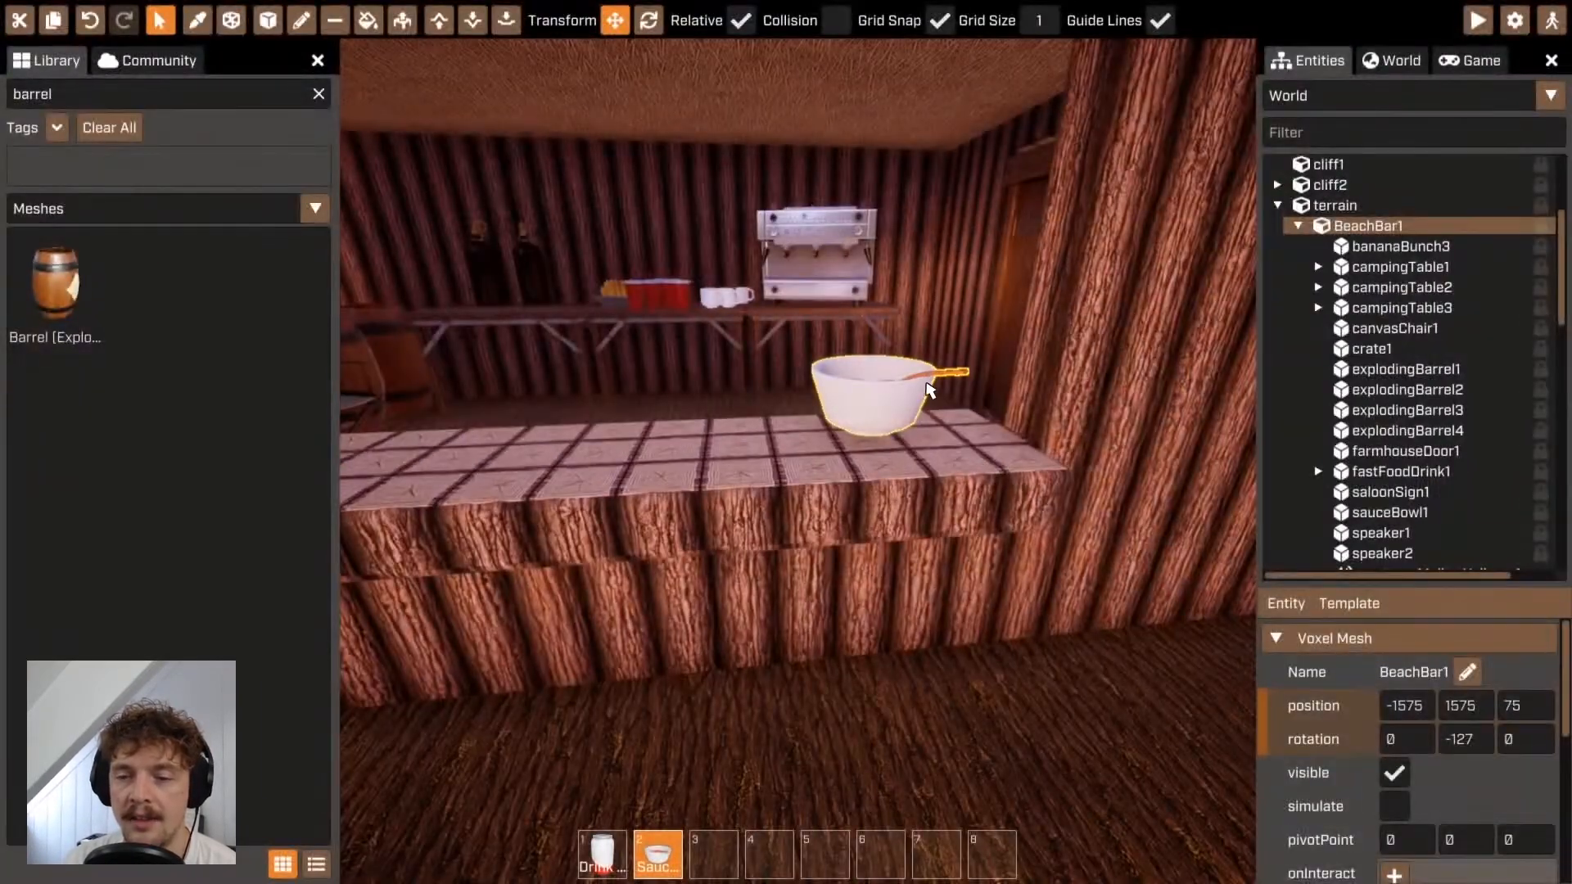
Try sliding the sauce bowl along its relative axes to about 442.51, 22.53, 100, and undo the moves.
left_click(1029, 415)
mouse_move(1015, 394)
right_mouse_down()
mouse_move(941, 394)
mouse_move(966, 442)
mouse_move(1012, 386)
right_mouse_up()
key("s")
key("w")
left_click_drag(983, 384, 940, 373)
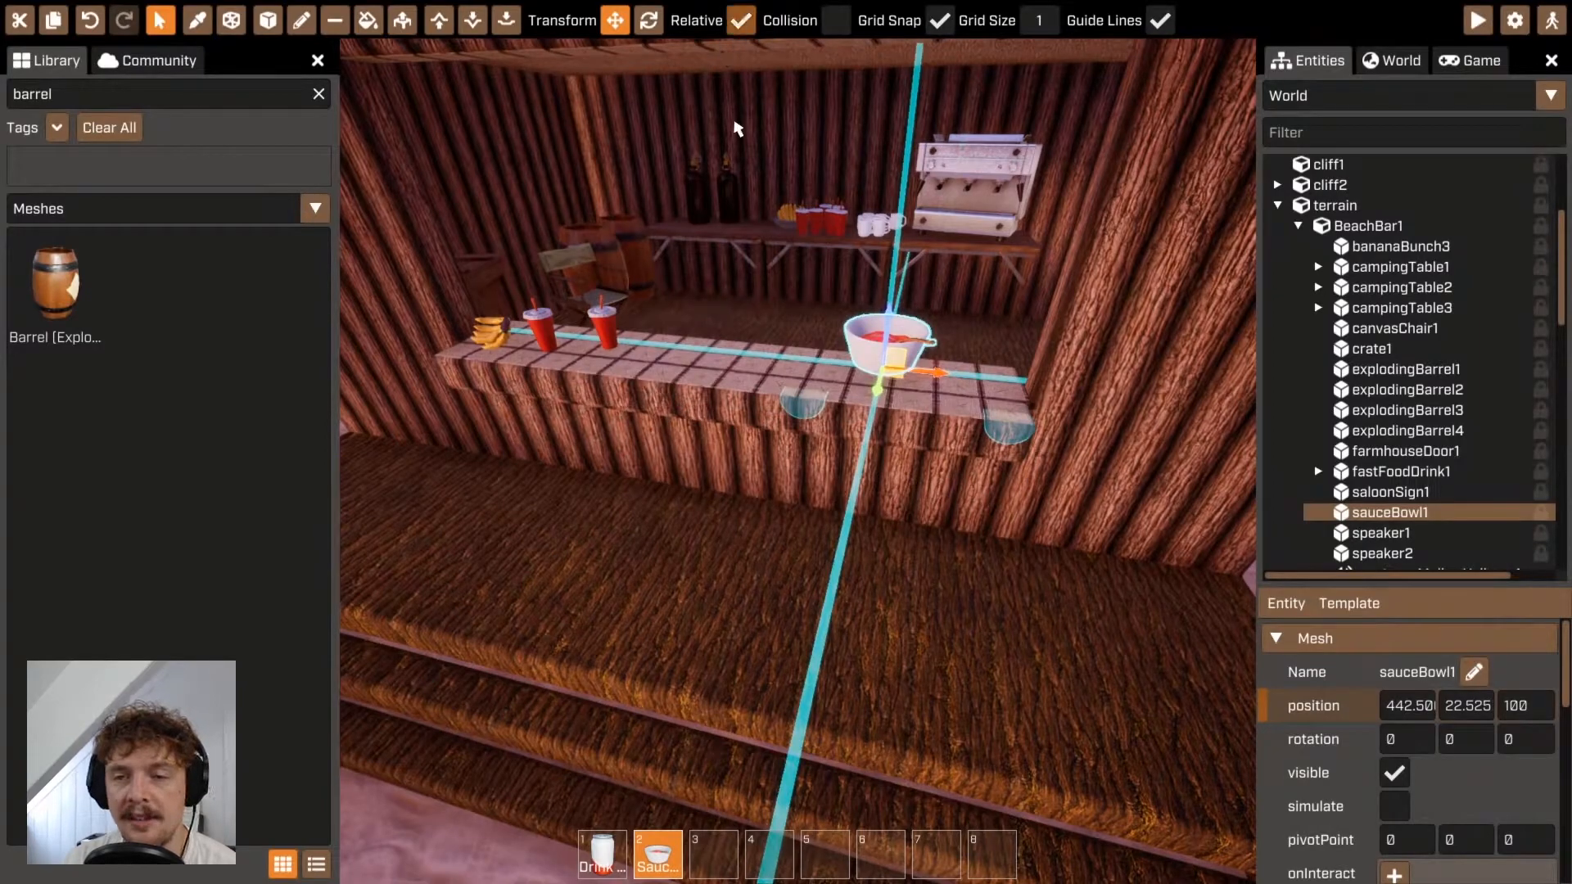
key("ctrl+z")
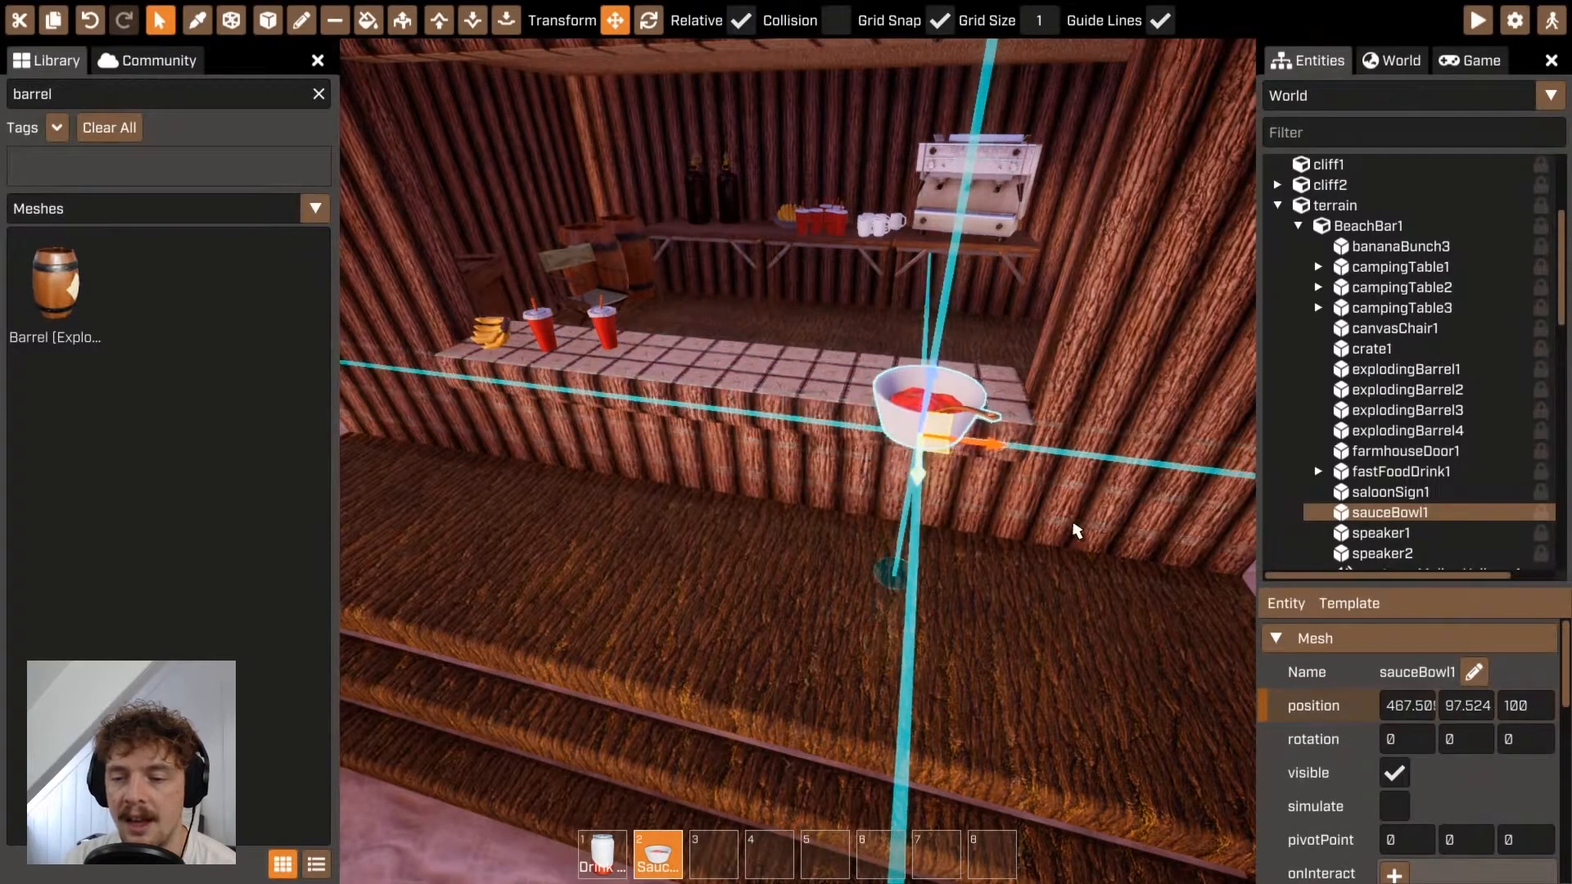
key("ctrl+z")
key("ctrl+z")
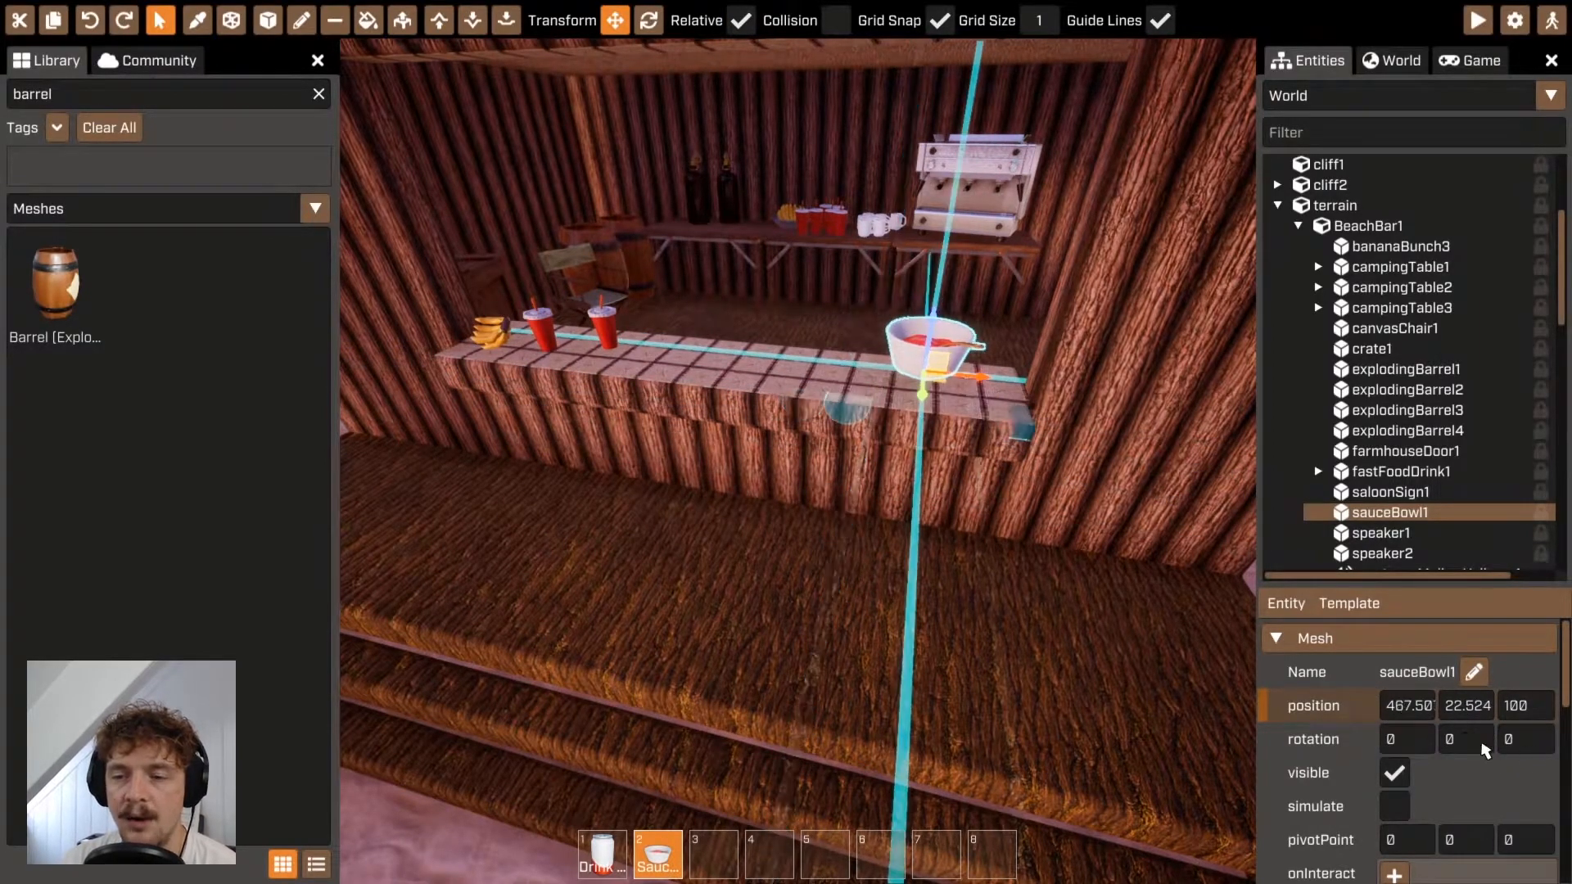
Turn off Relative transforms while the sauce bowl is selected.
right_click_drag(798, 461, 932, 520)
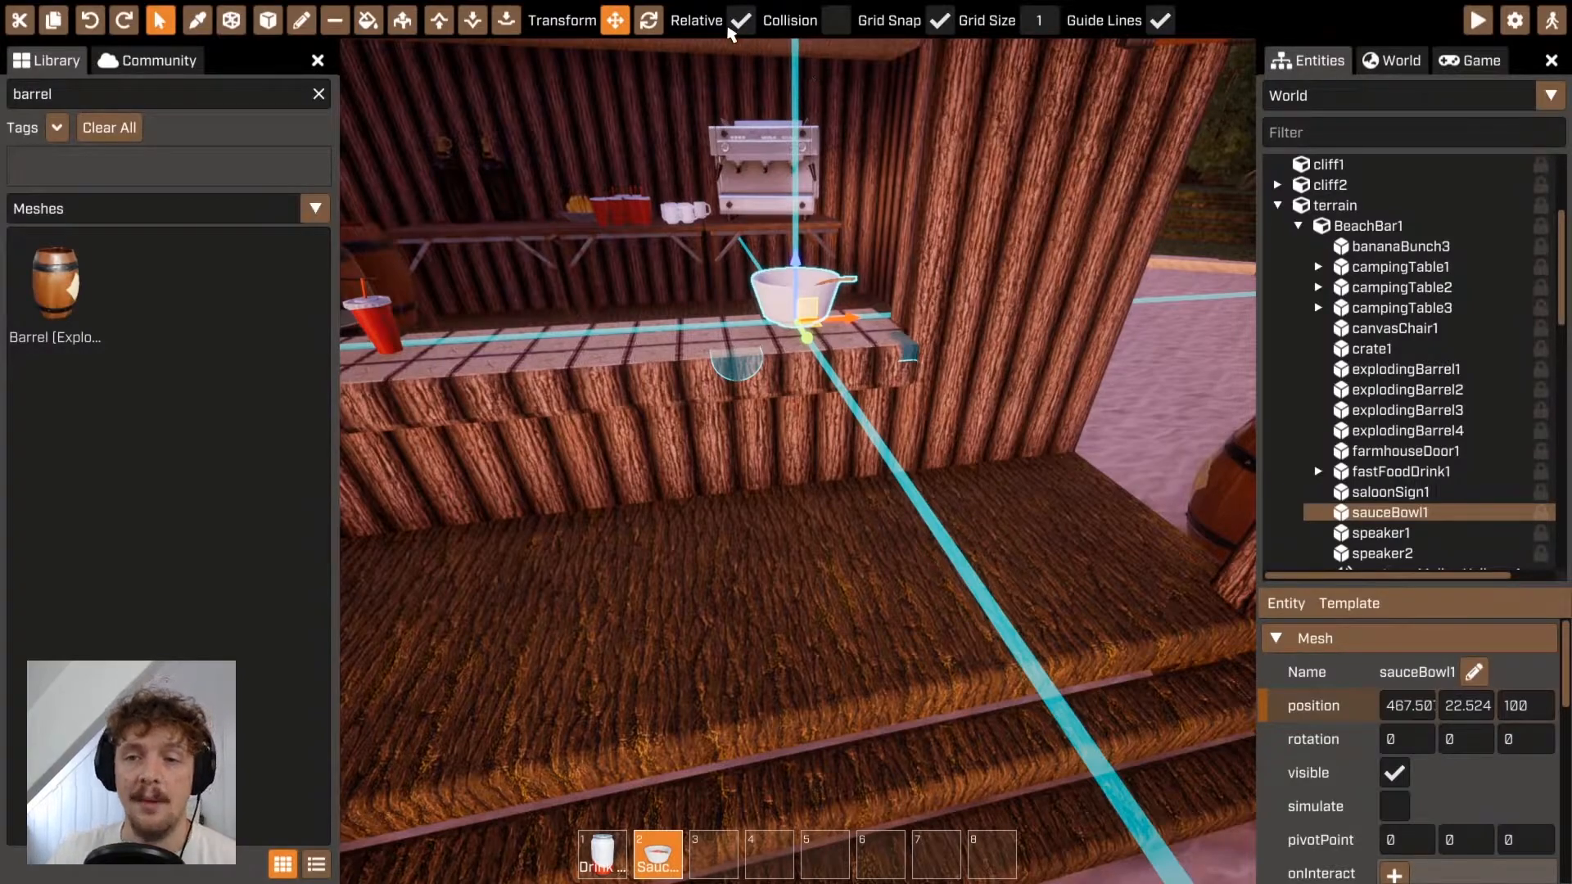
left_click(742, 21)
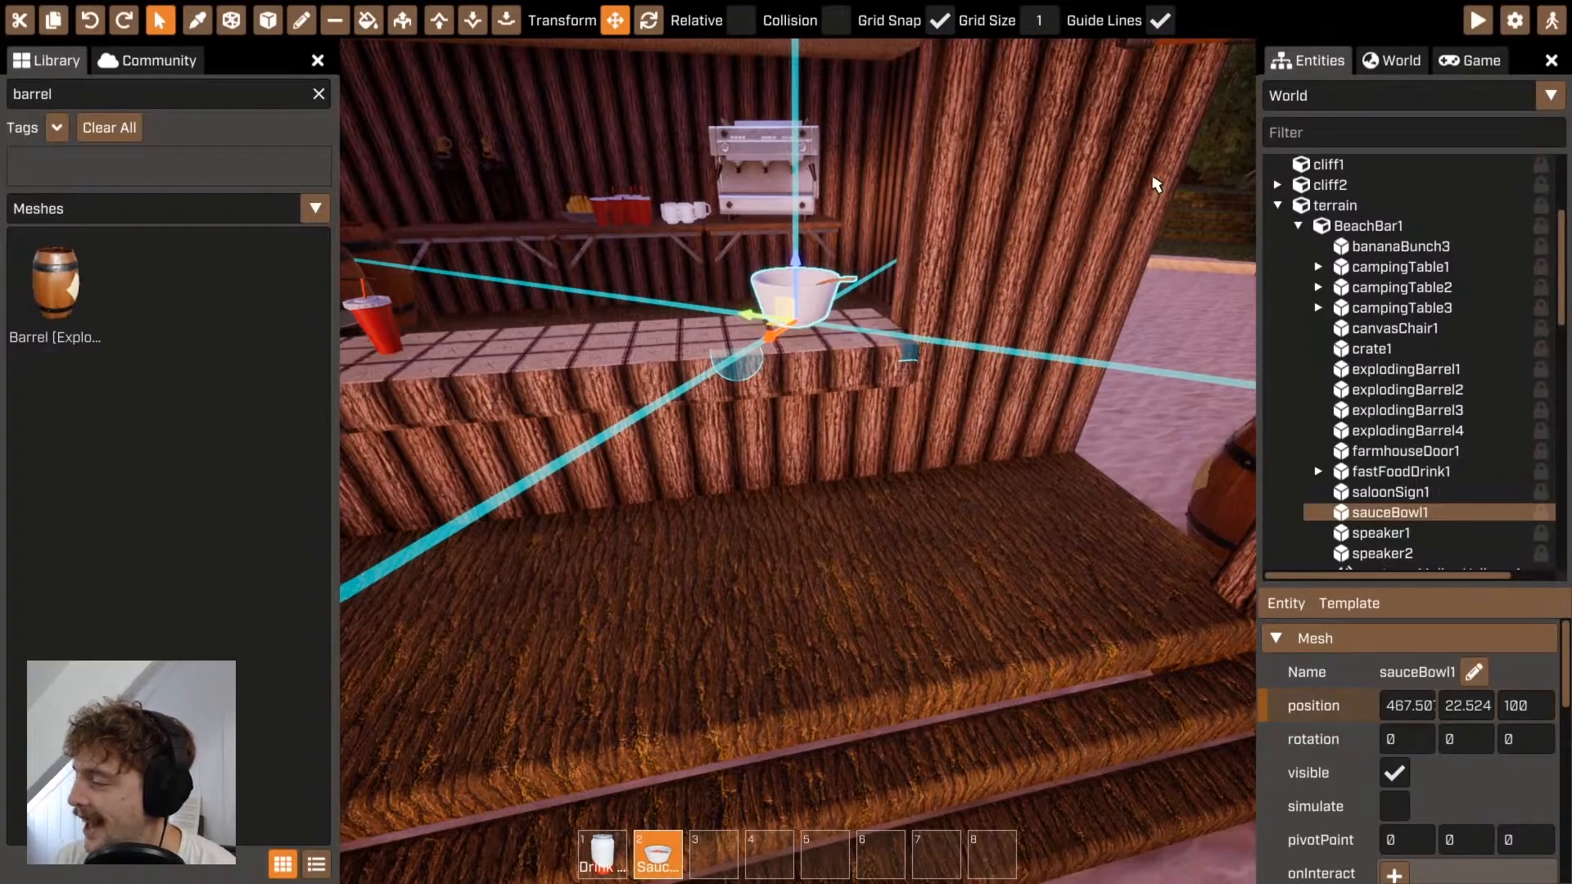
Find the pair of palm trees on the beach and select each to compare their entries in the World Tree.
key("a")
right_click_drag(945, 301, 798, 461)
key("s")
key("w")
key("g")
left_click(952, 483)
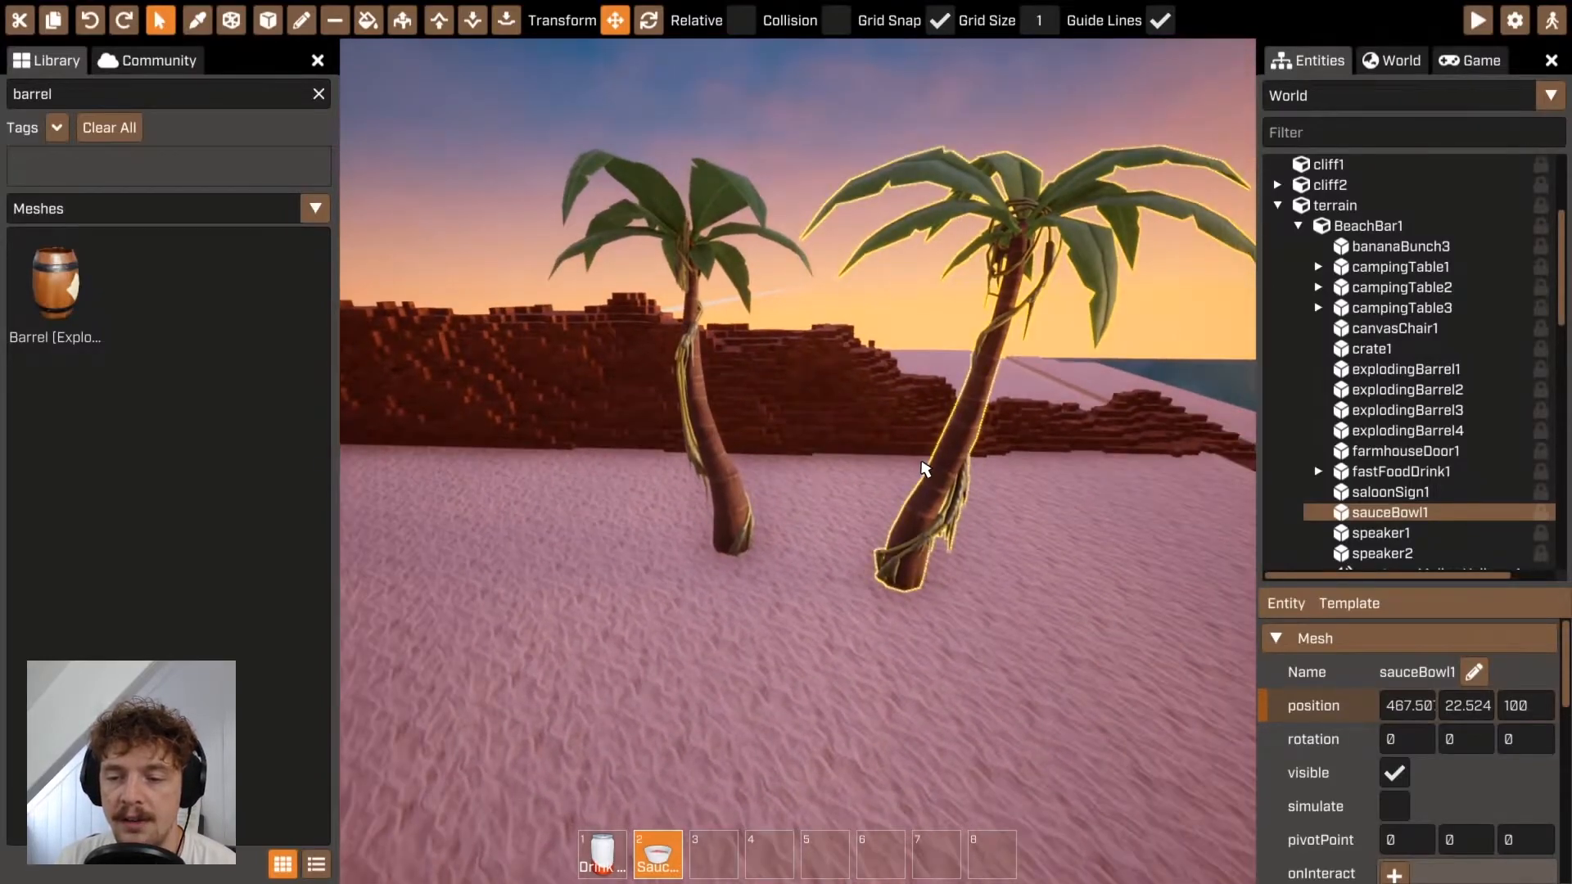
left_click(712, 466)
left_click(961, 464)
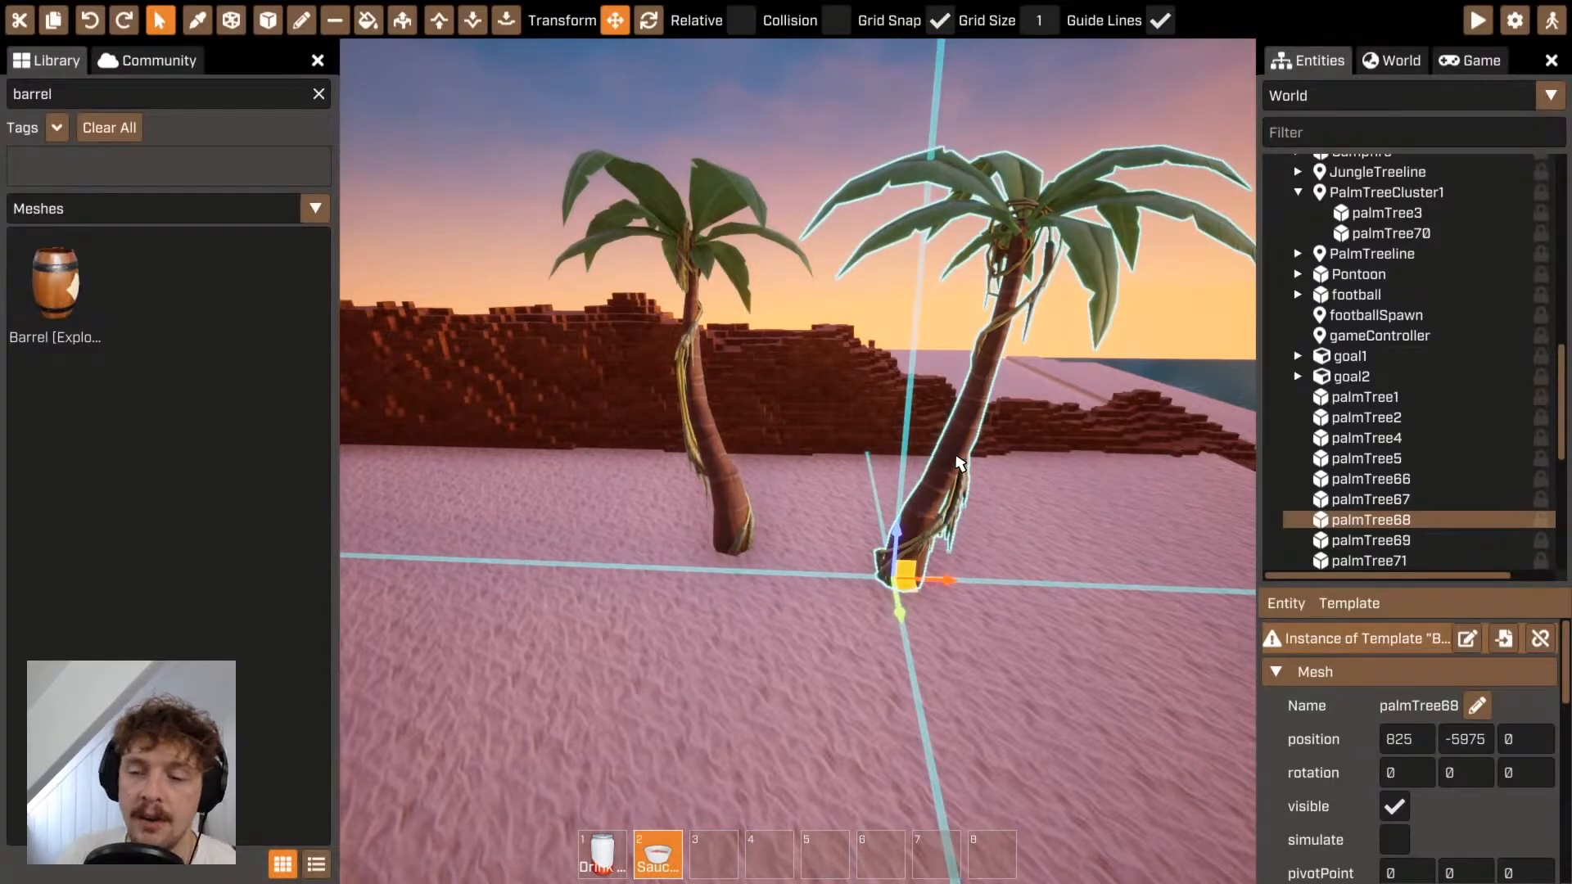
left_click(722, 434)
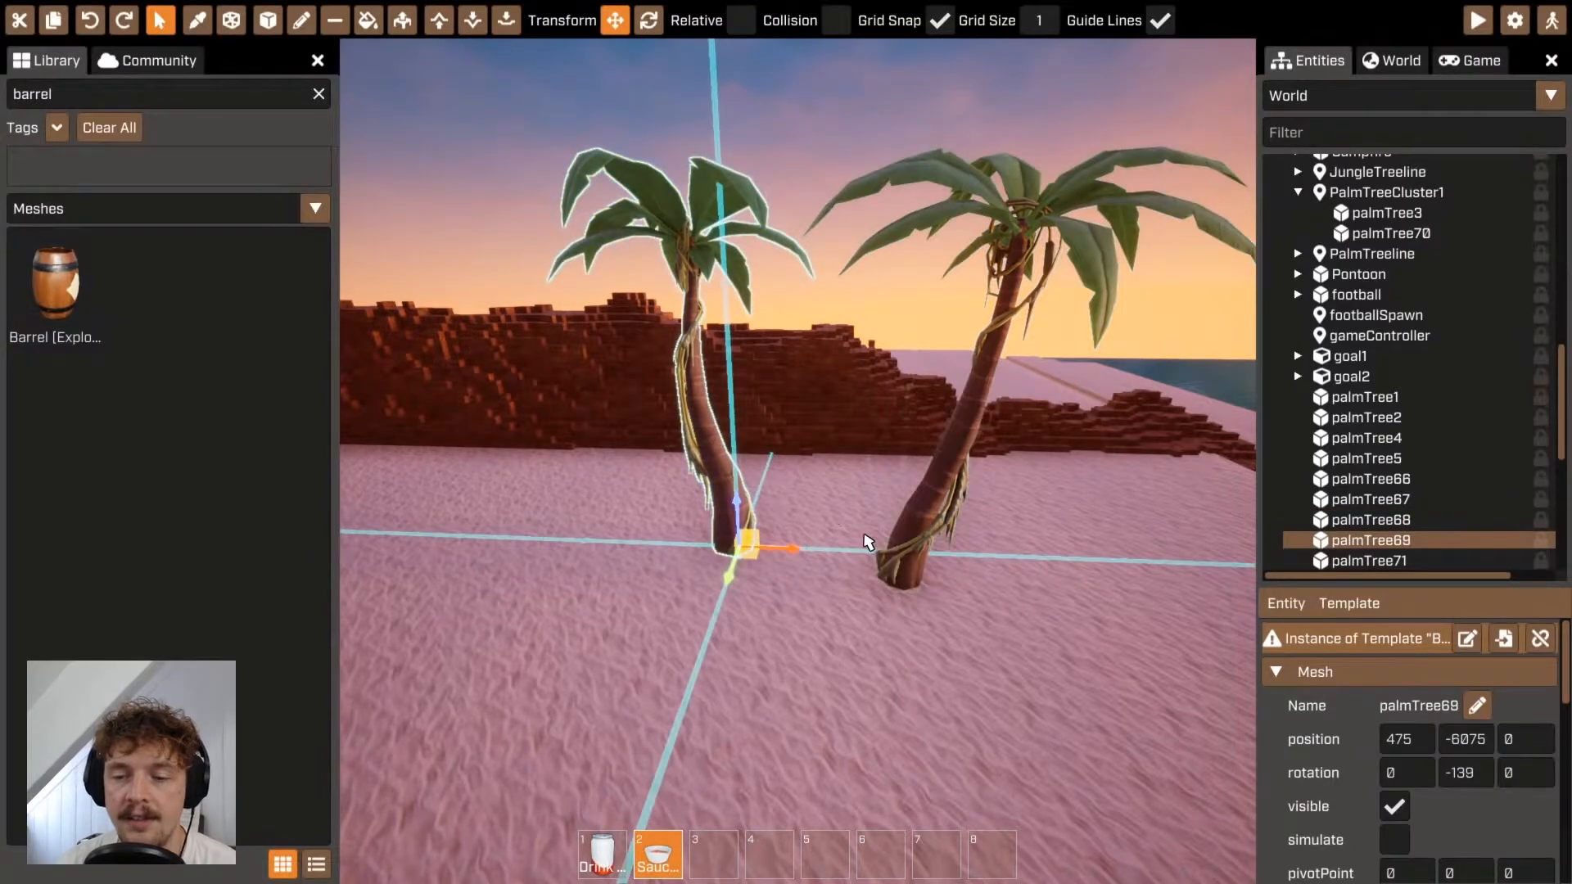
Move palmTree68 closer to palmTree69, to position 675, -5975, 0.
left_click(925, 536)
left_click_drag(940, 586, 877, 586)
left_click(945, 709)
Examine the repositioned palm pair up close, selecting palmTree68 and palmTree69 alternately to check that they are separate entities.
right_click_drag(945, 709, 798, 461)
key("a")
key("w")
key("s")
right_click_drag(1109, 655, 1108, 654)
key("w")
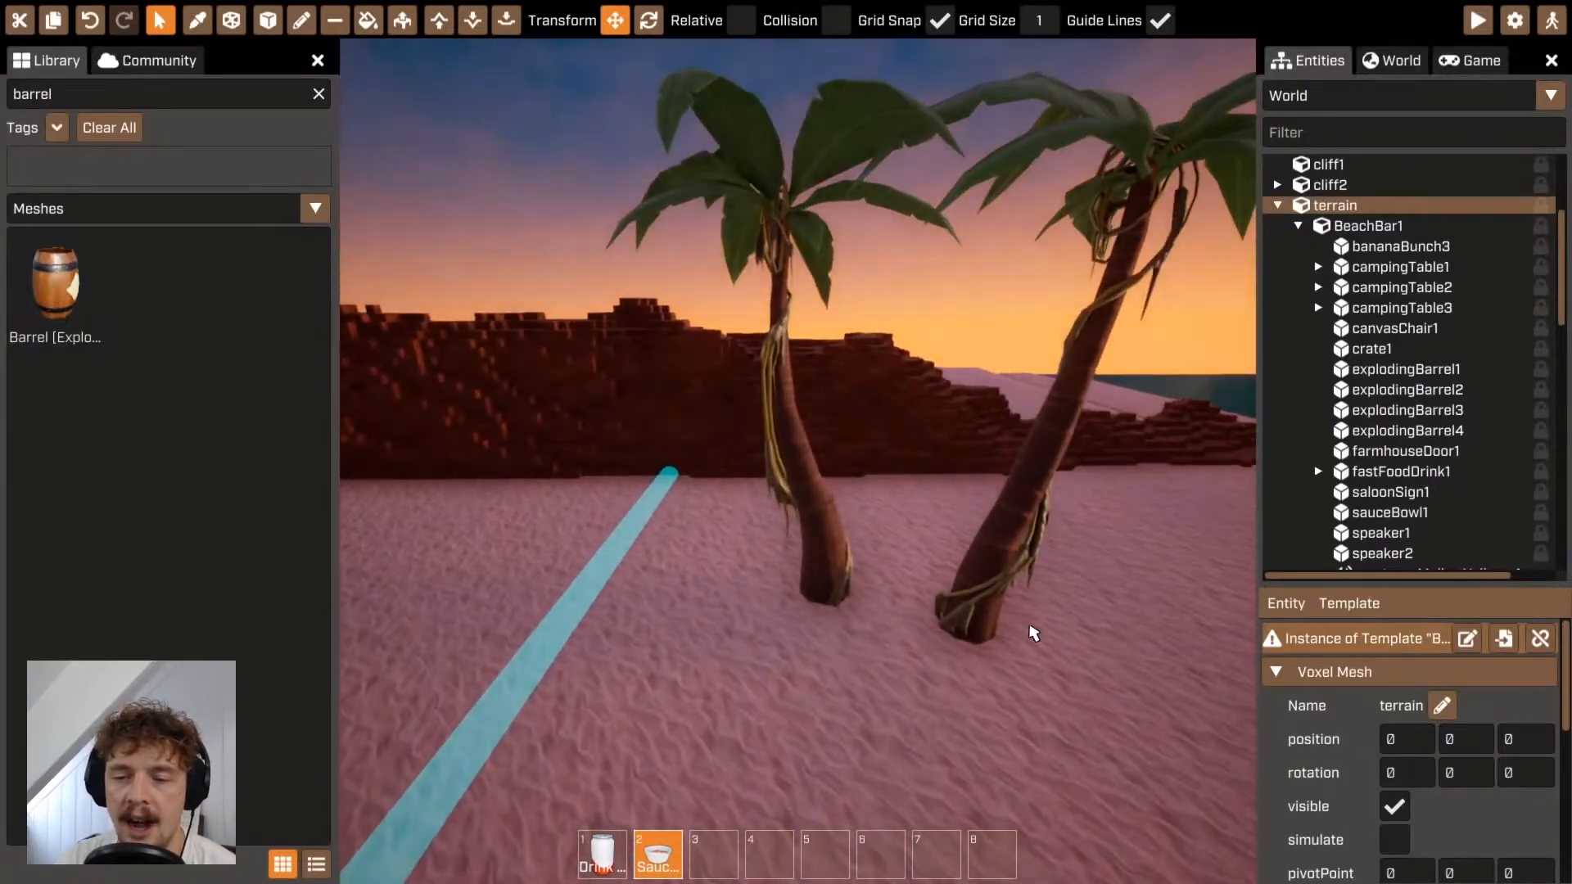
left_click(1000, 606)
left_click(825, 562)
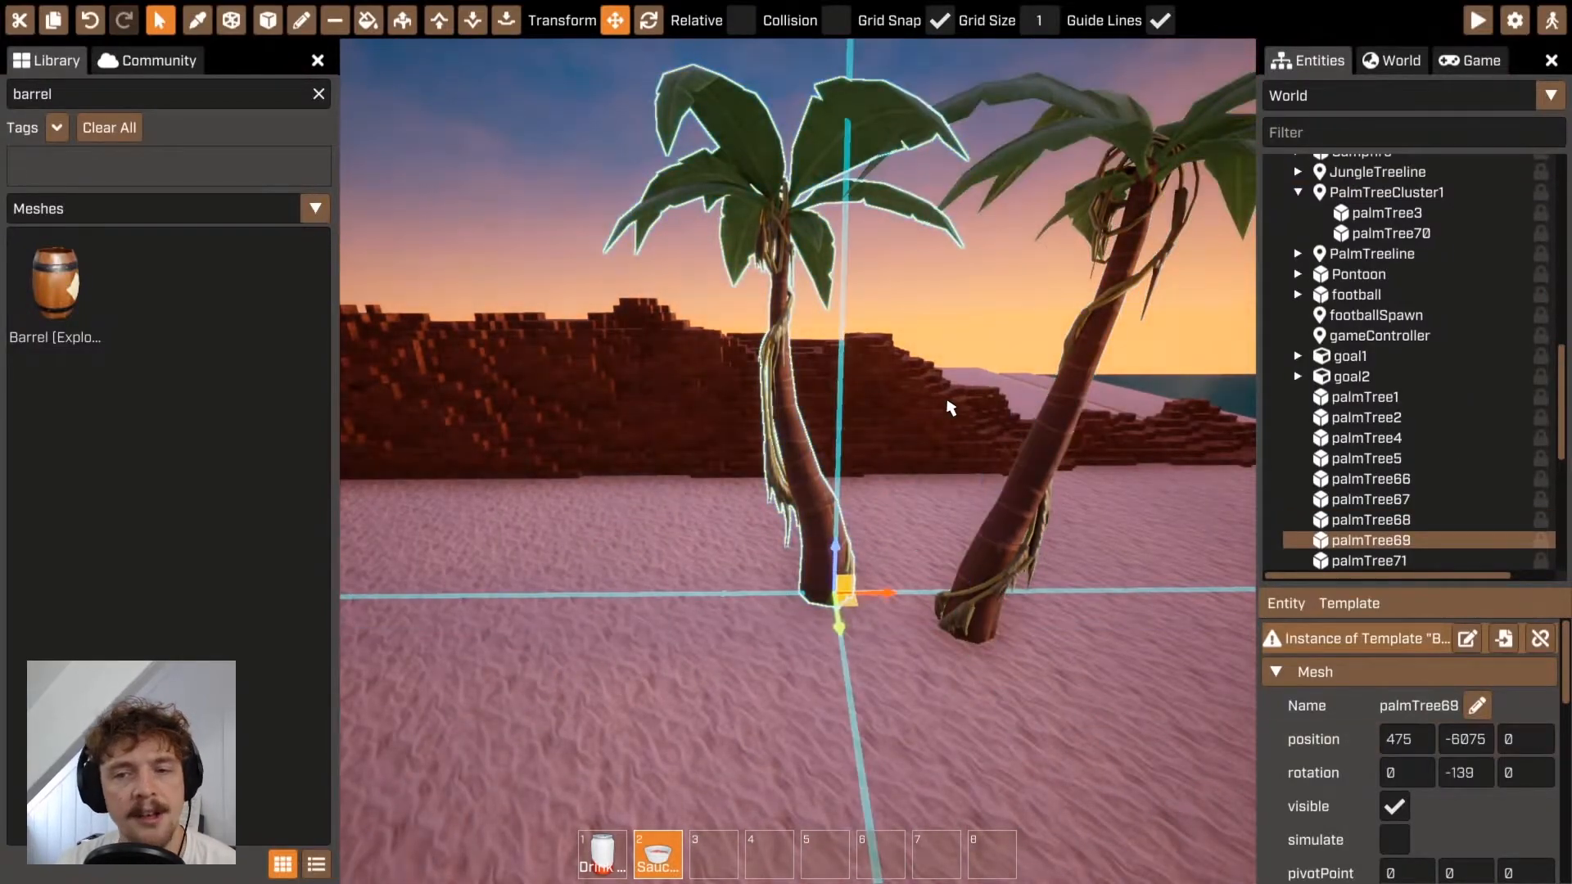
left_click(1138, 186)
left_click(772, 344)
left_click(989, 565)
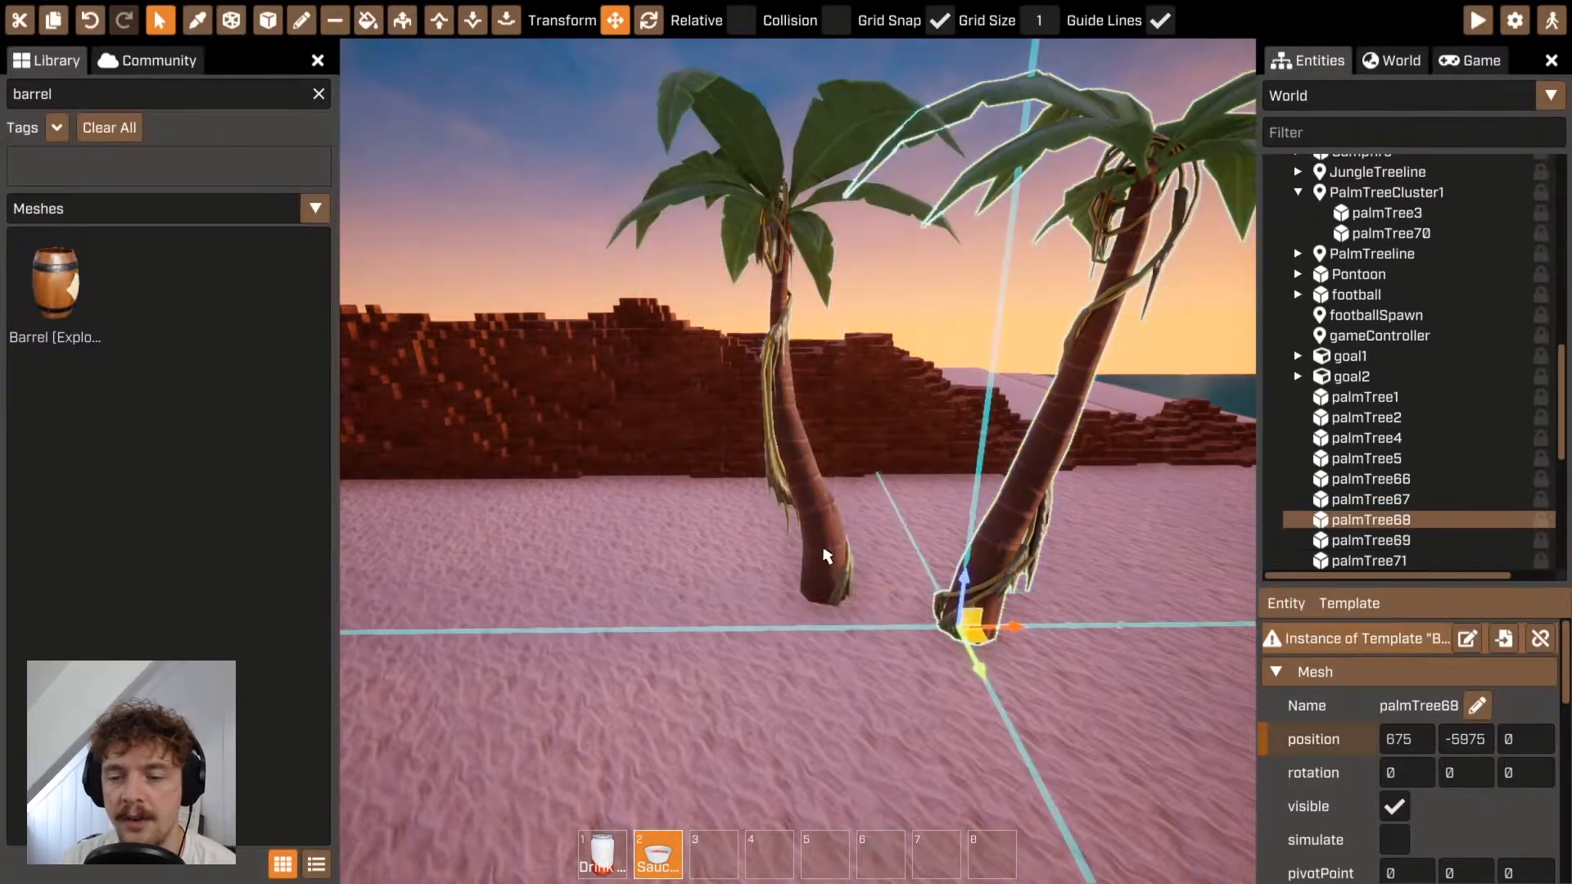
left_click(842, 557)
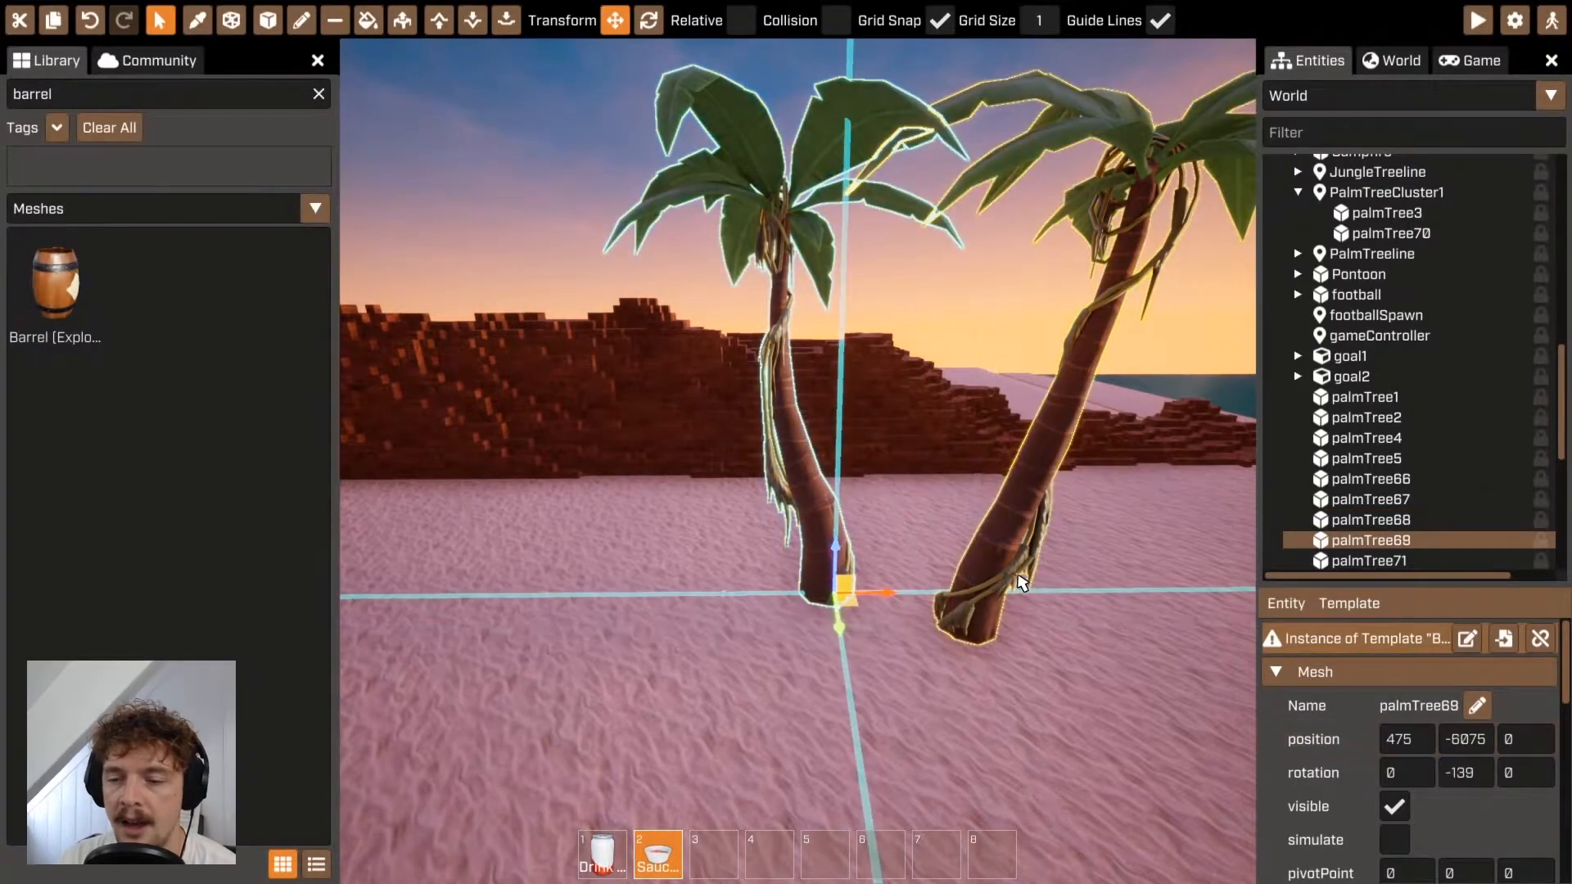
left_click(986, 569)
left_click(842, 552)
left_click(980, 573)
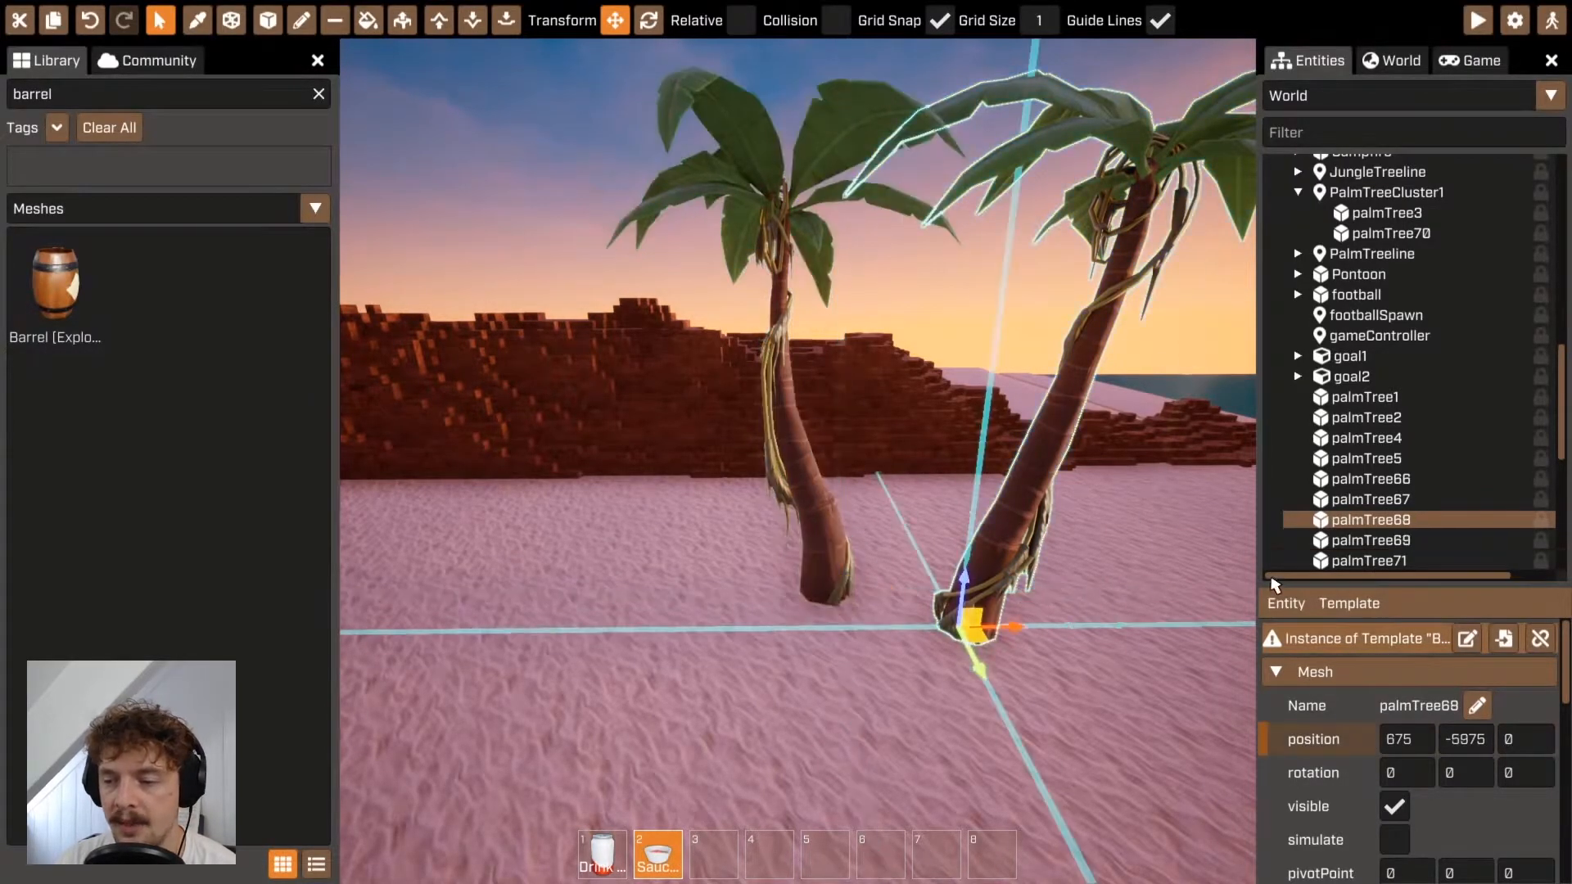
Nest palmTree68 under palmTree69 in the World Tree.
left_click(1404, 541)
left_click_drag(1396, 521, 1403, 541)
left_click(341, 466)
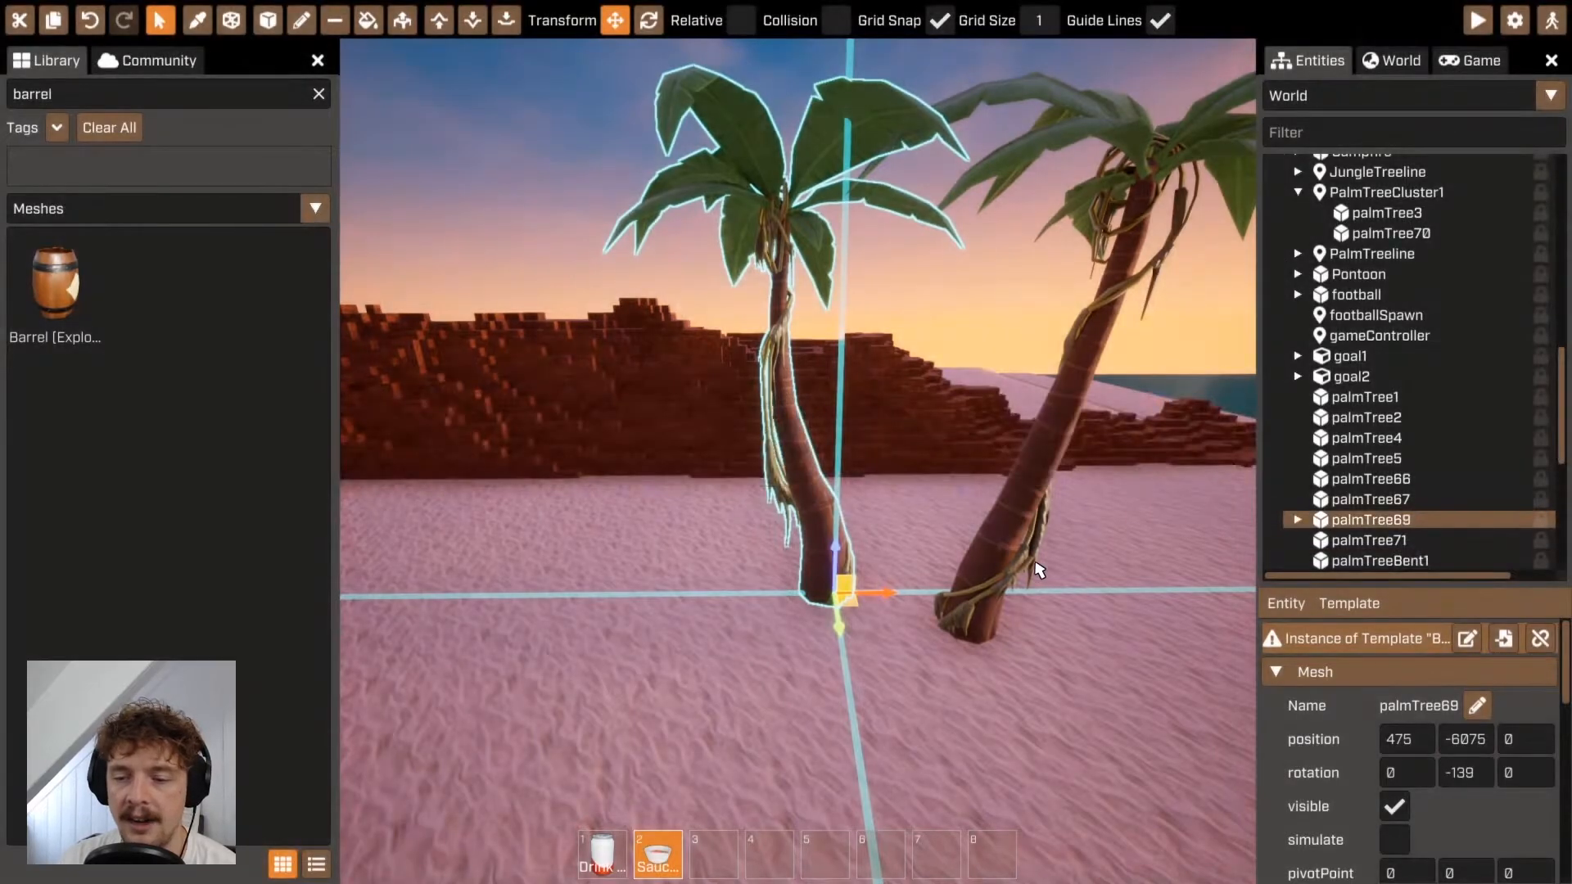
Try moving the parent palmTree69 together with its child, and undo the move.
left_click_drag(890, 602, 972, 554)
key("ctrl+z")
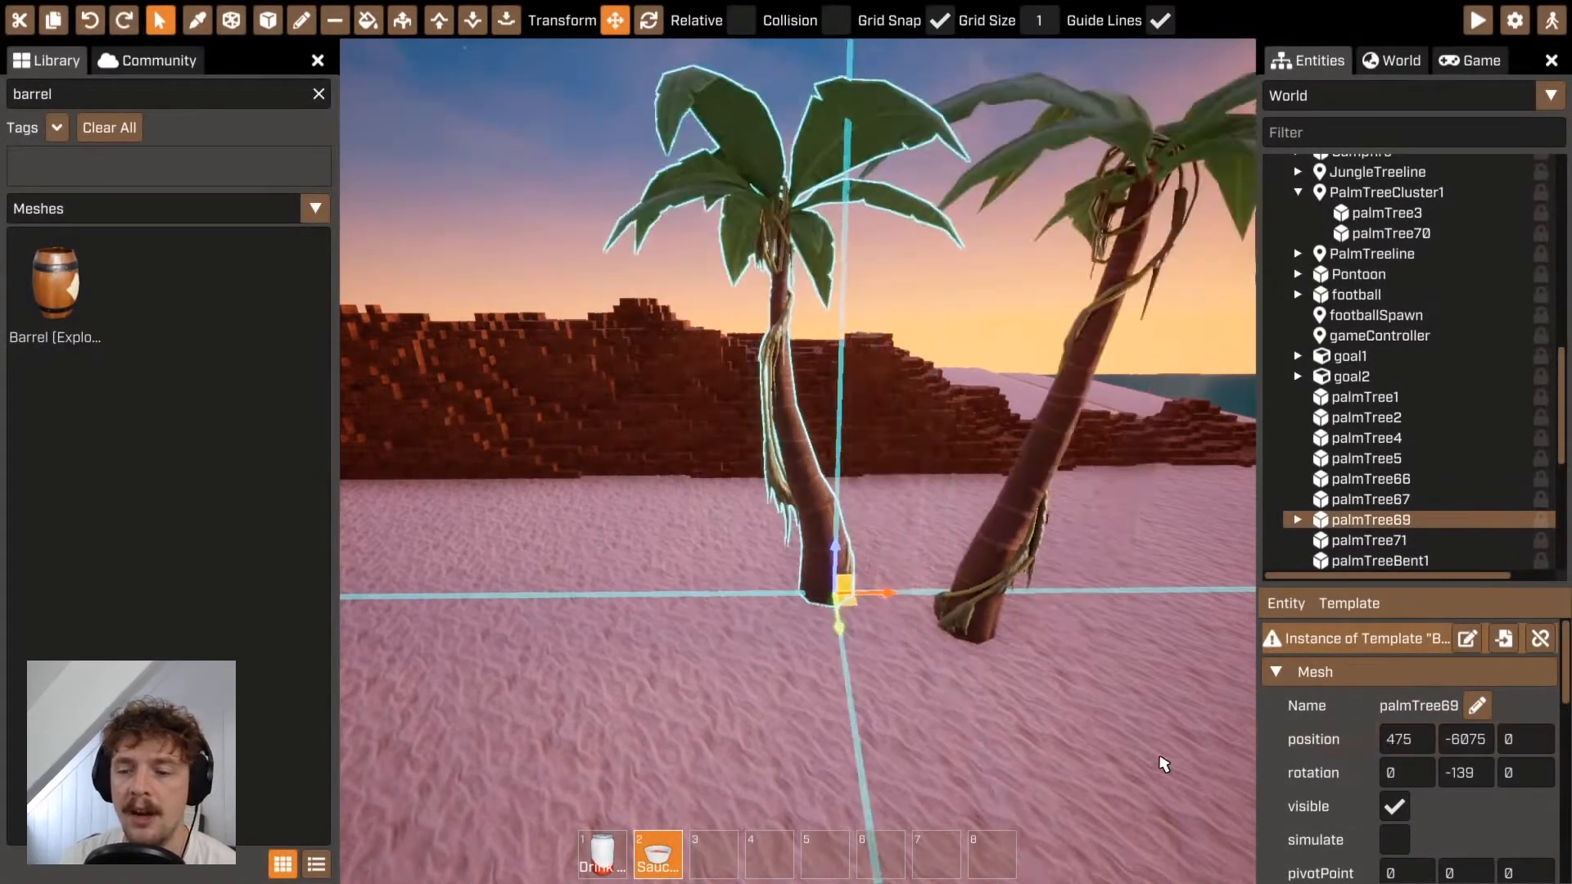
Select the child palmTree68 and move it away from its parent, to about -386.35, 203.35, 0.
left_click(1083, 750)
key("s")
right_click_drag(1083, 750, 885, 644)
left_click(863, 528)
right_click_drag(1055, 606, 983, 588)
key("w")
left_click_drag(983, 587, 1107, 615)
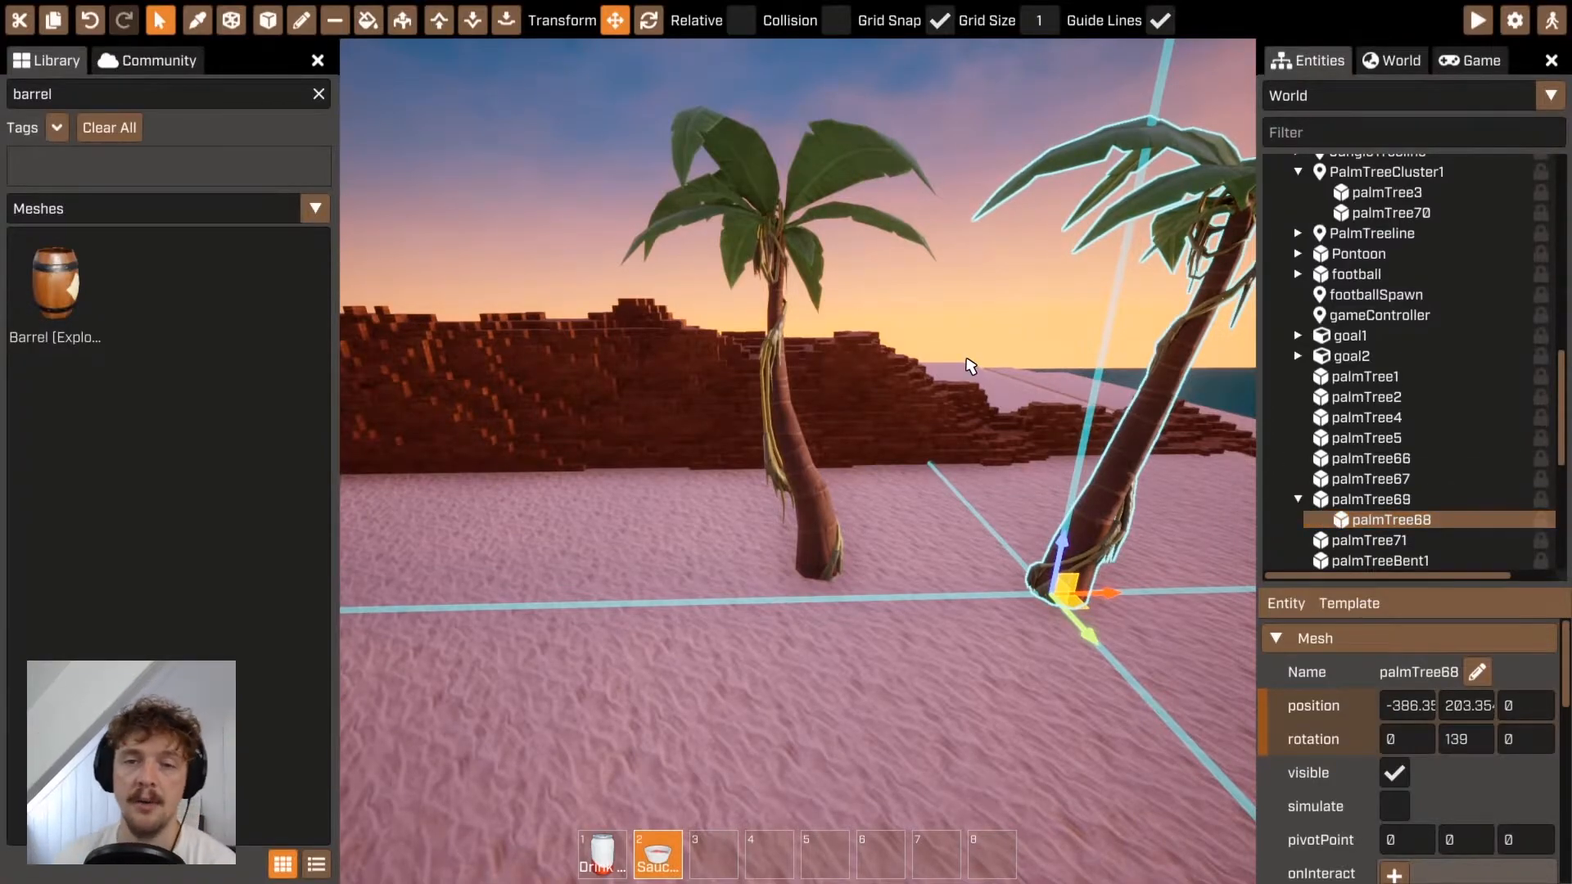
Undo the child palm's move and its nesting under palmTree69.
key("ctrl+z")
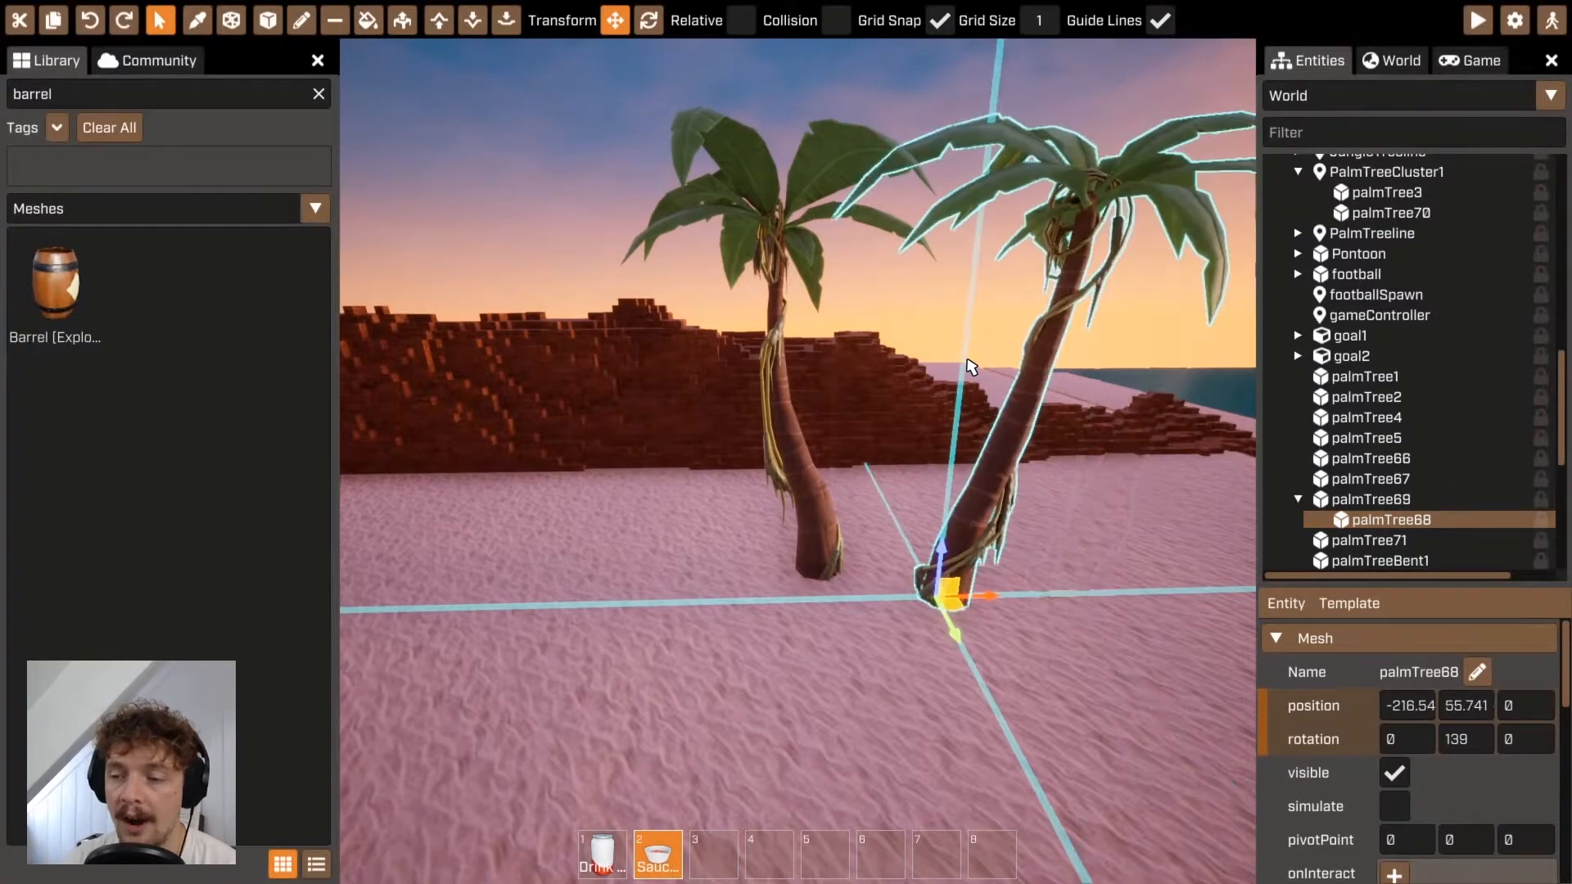
key("ctrl+z")
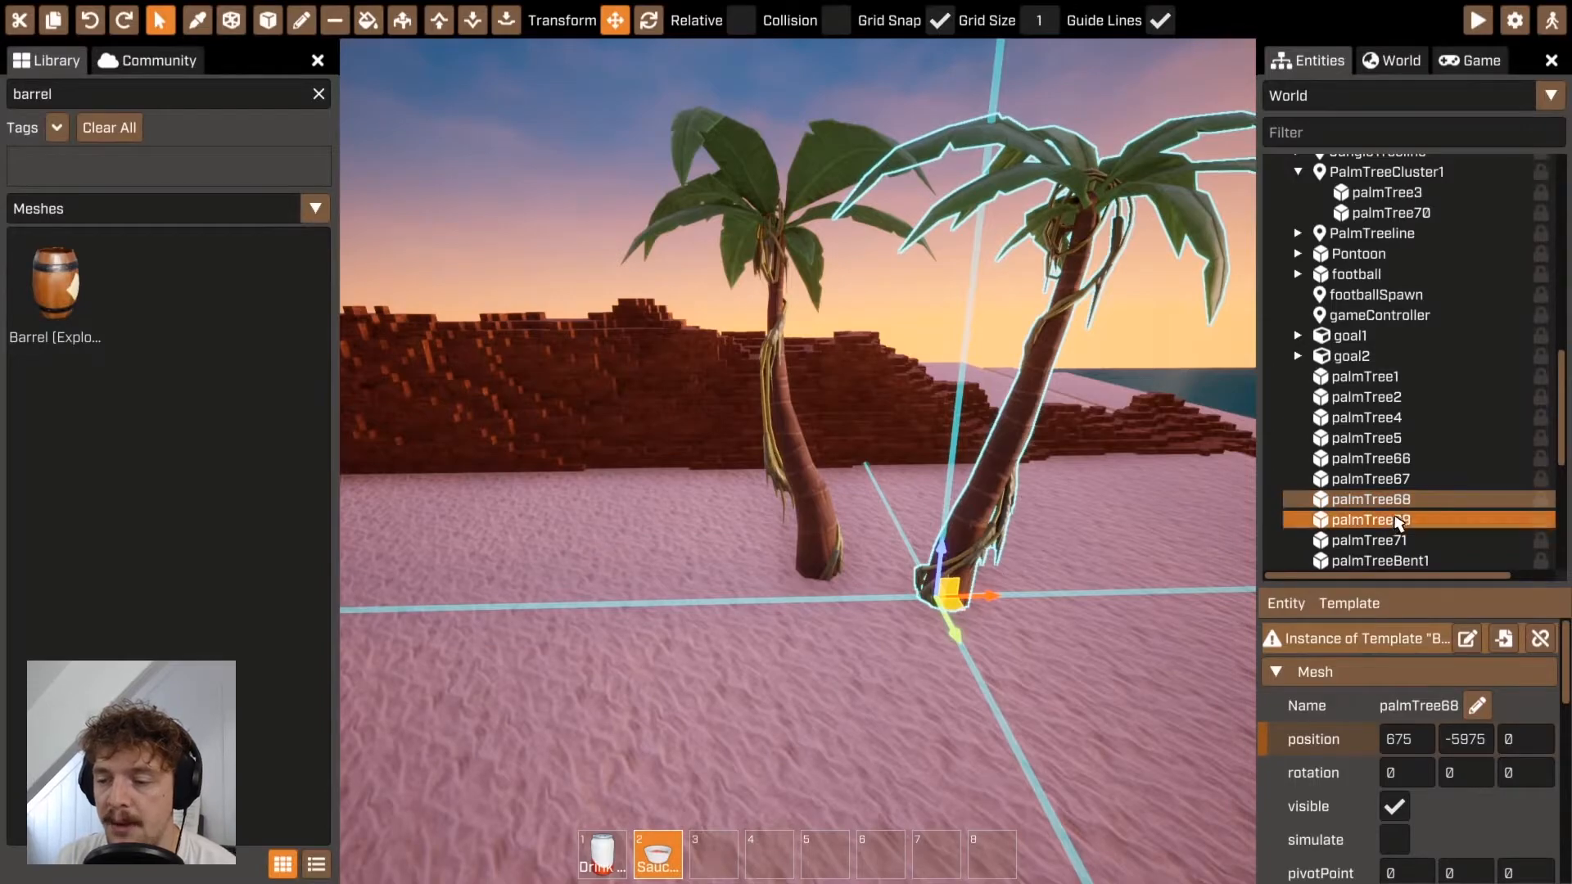
Try selecting palmTree68 and palmTree69 together, and the range from palmTree2 to palmTree5.
left_click(1358, 520, "ctrl")
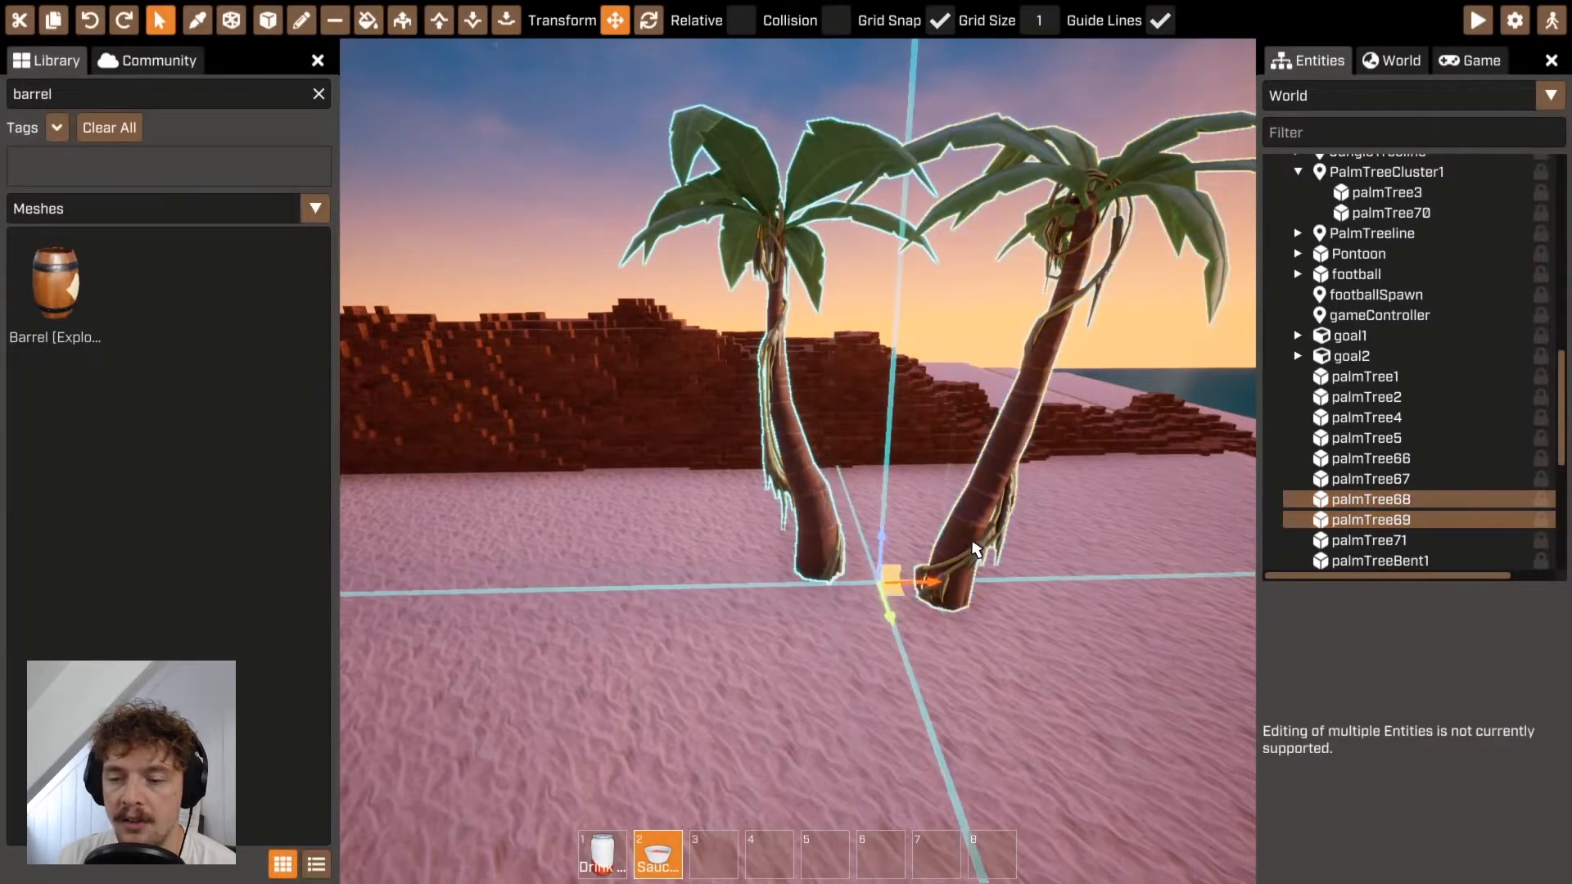
left_click(1465, 500)
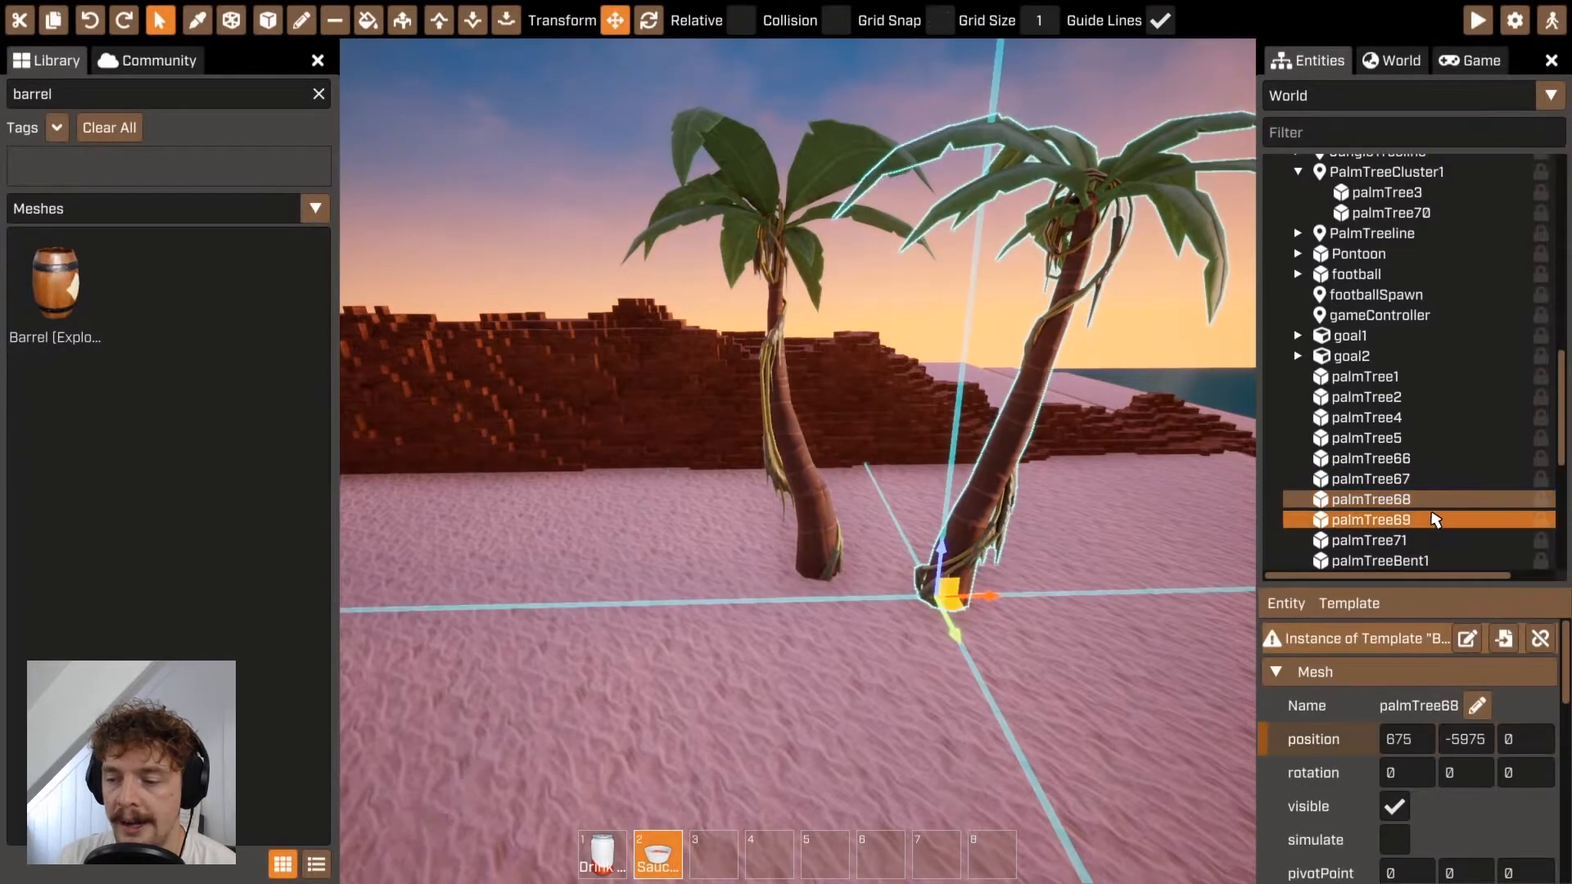
left_click(1435, 520, "ctrl")
left_click(1414, 400)
left_click(1422, 442, "shift")
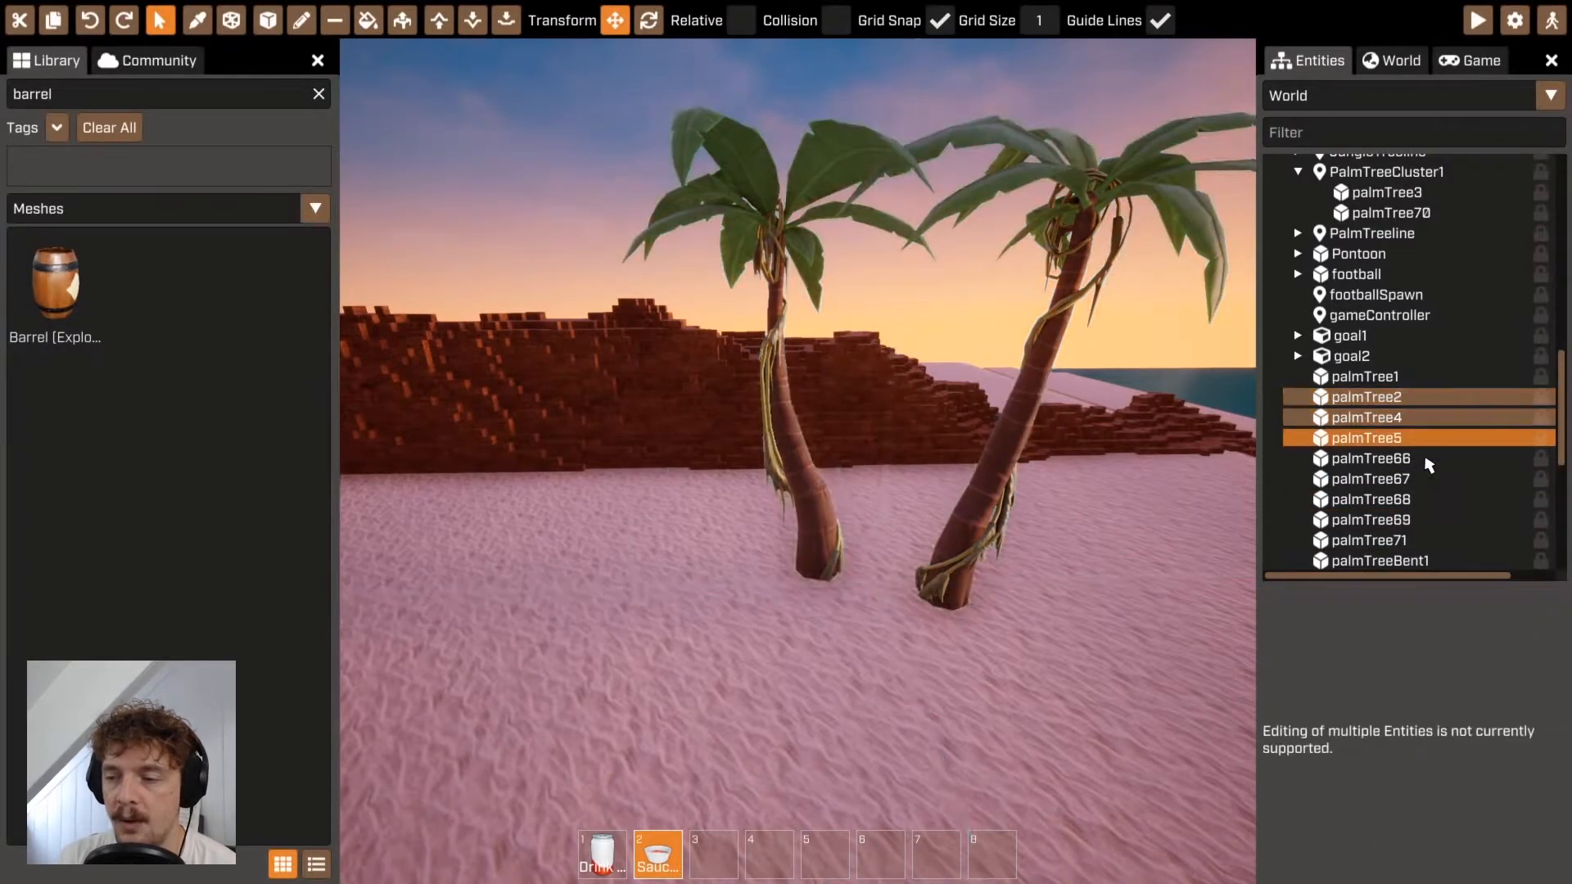
Select only the palm pair palmTree68 and palmTree69 in the World Tree.
left_click(1432, 501)
left_click(1438, 520, "ctrl")
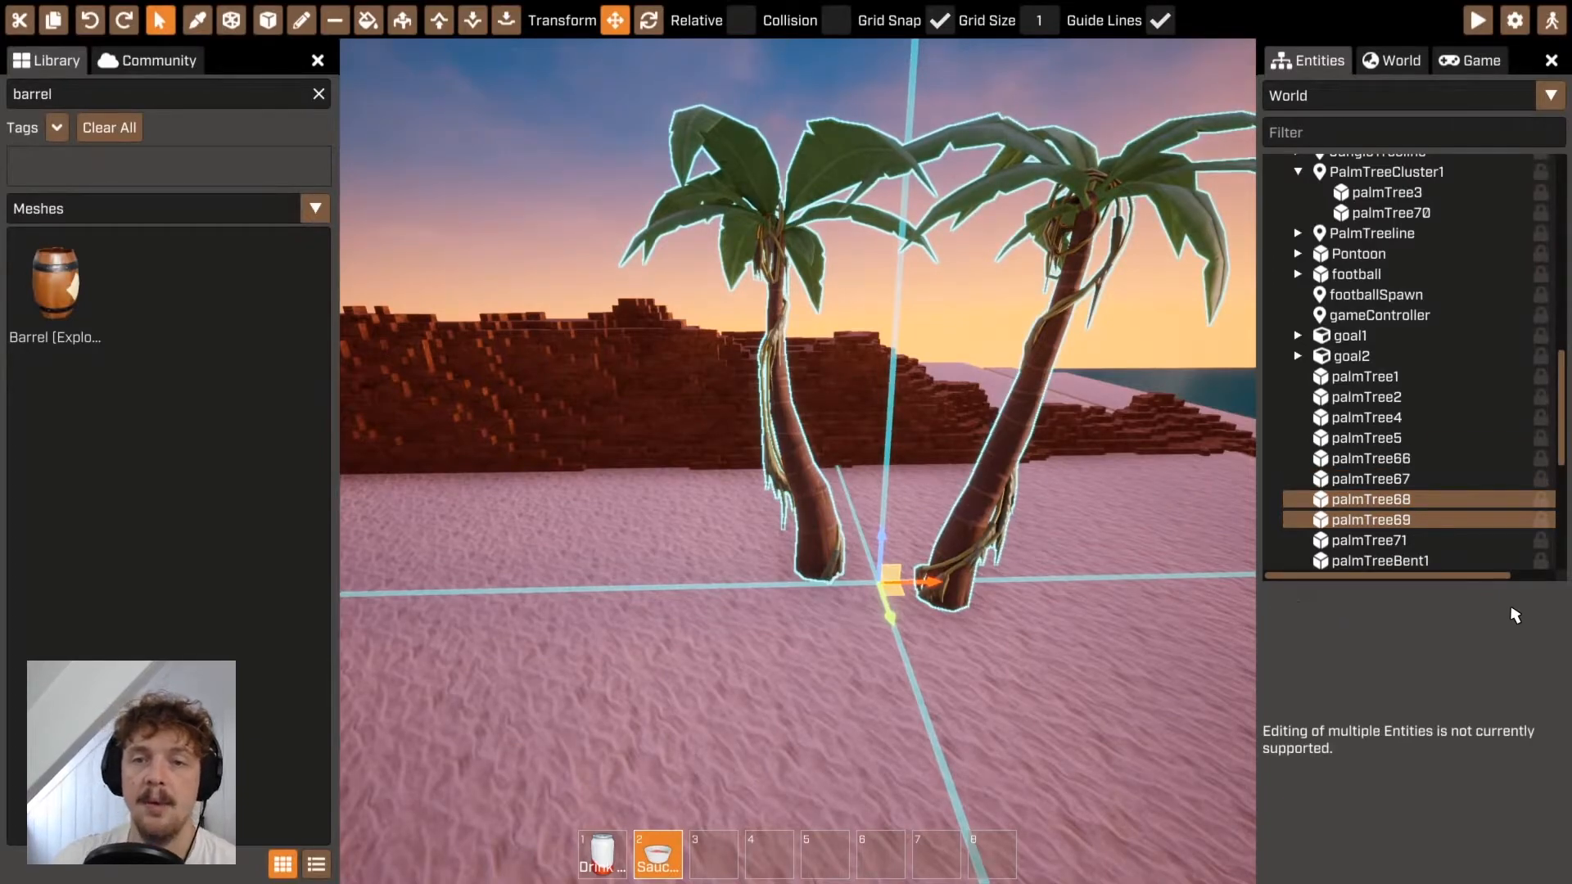
Group palmTree68 and palmTree69 under a new locator, check both child palms in the World Tree, and reselect the group.
right_click(1349, 508)
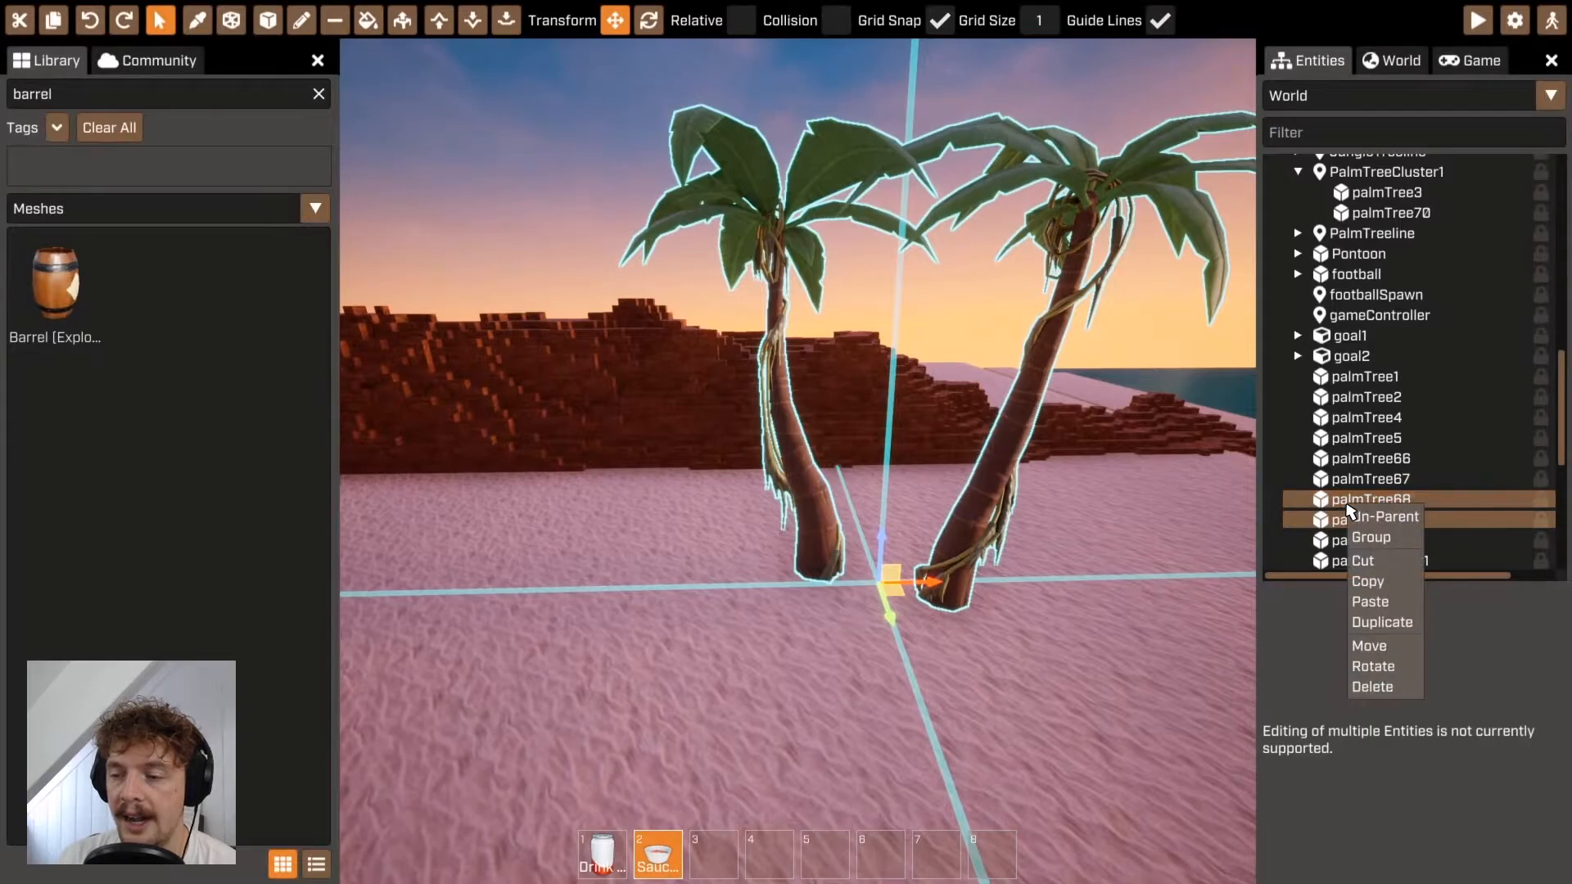
left_click(1389, 539)
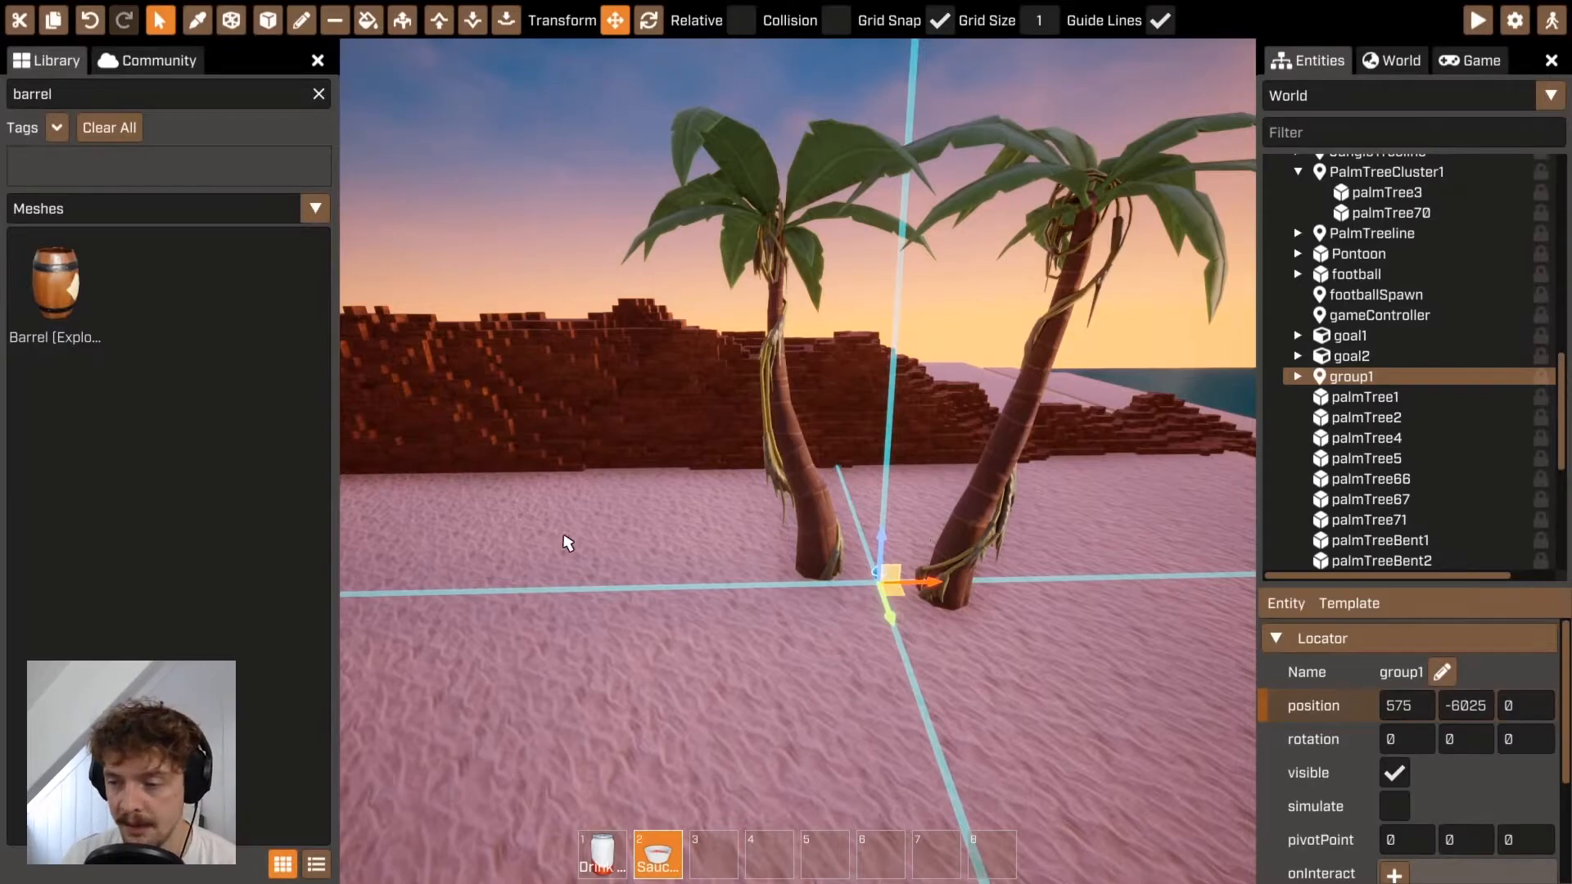
left_click(1297, 377)
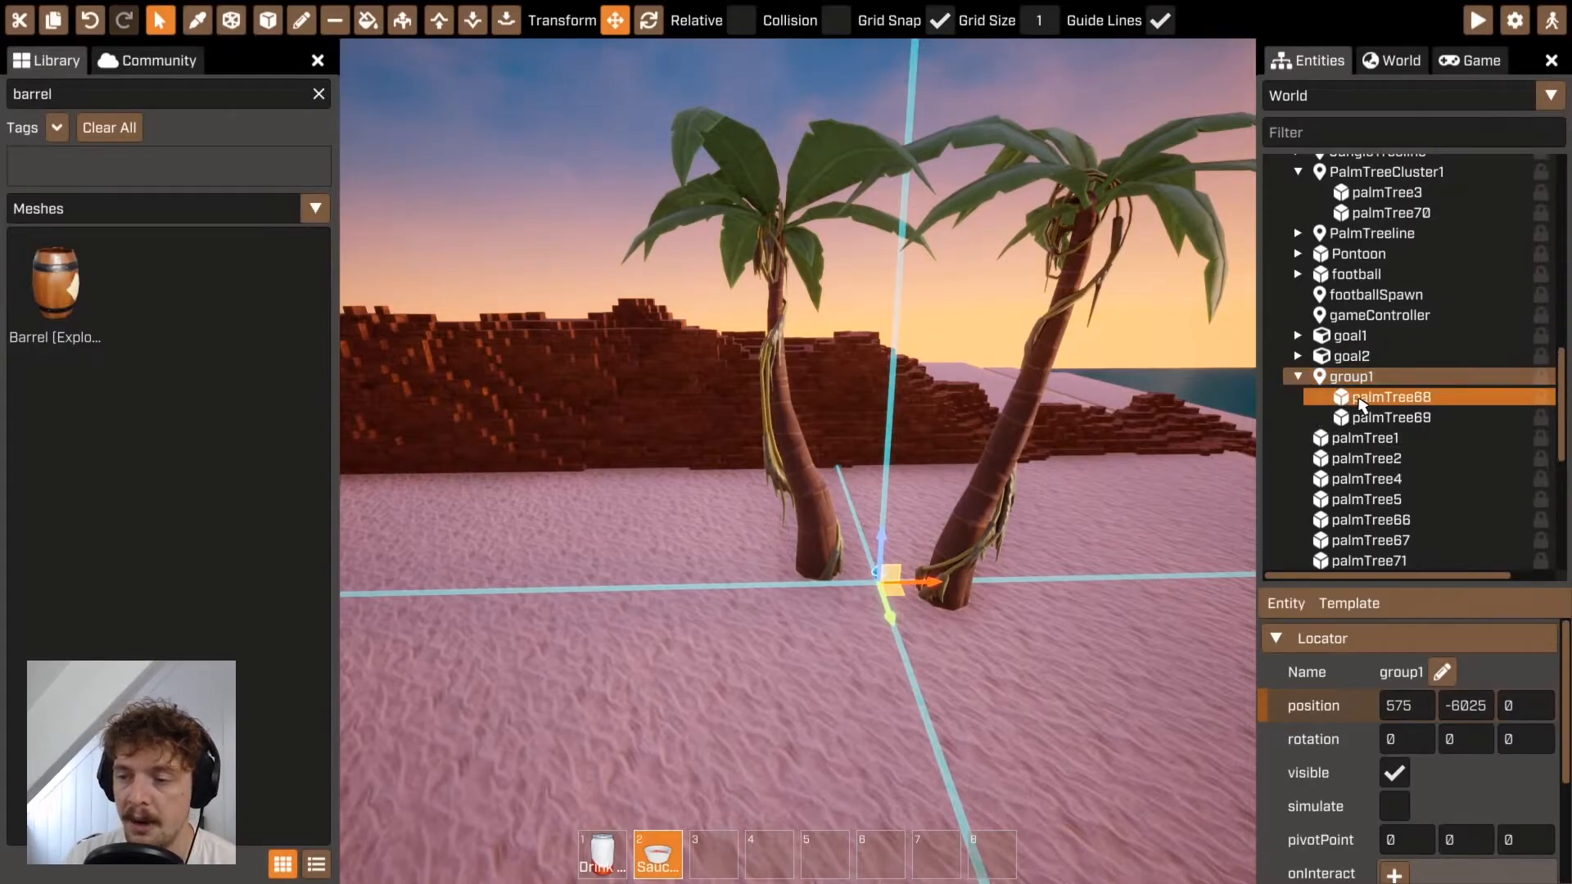
left_click(1359, 397)
left_click(1378, 419)
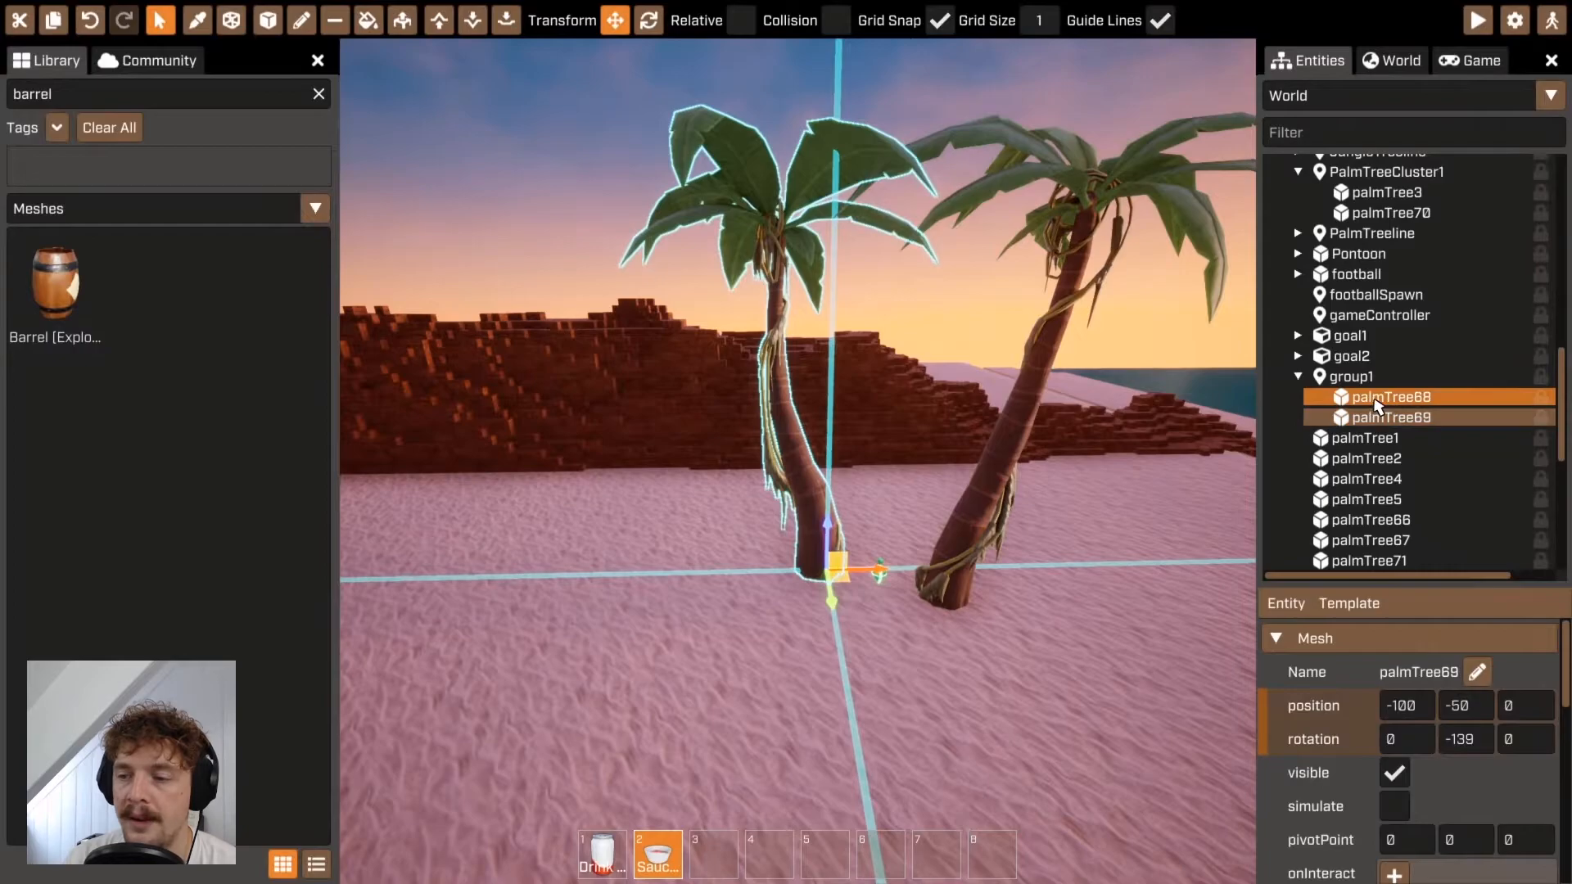
left_click(1377, 399)
left_click(1359, 378)
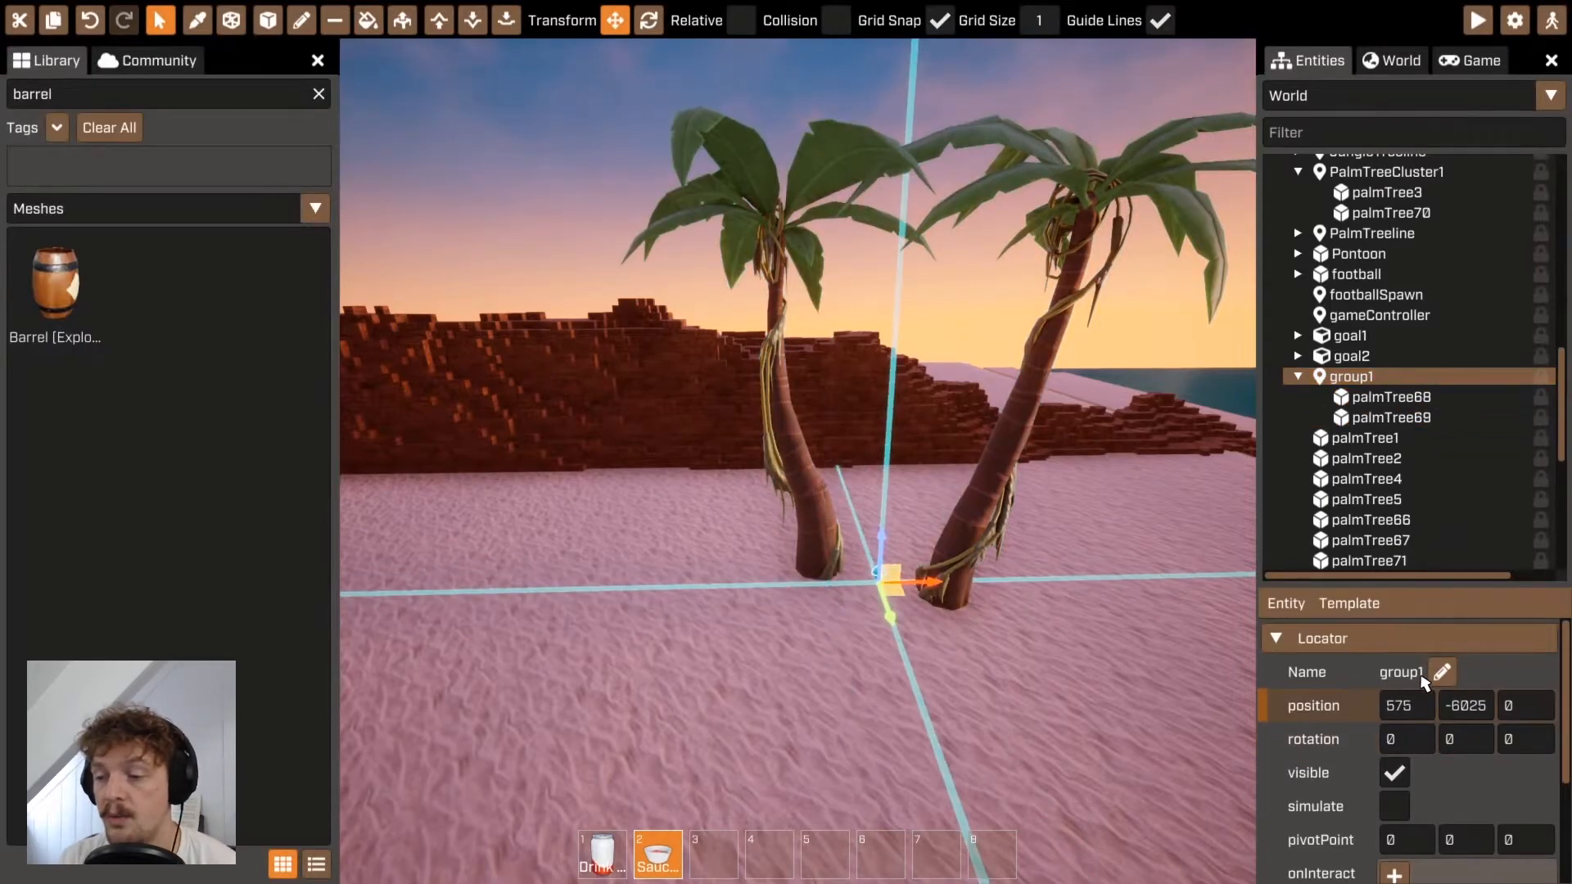
Rename the new palm group as PalmTreeCluster1.
left_click(1433, 672)
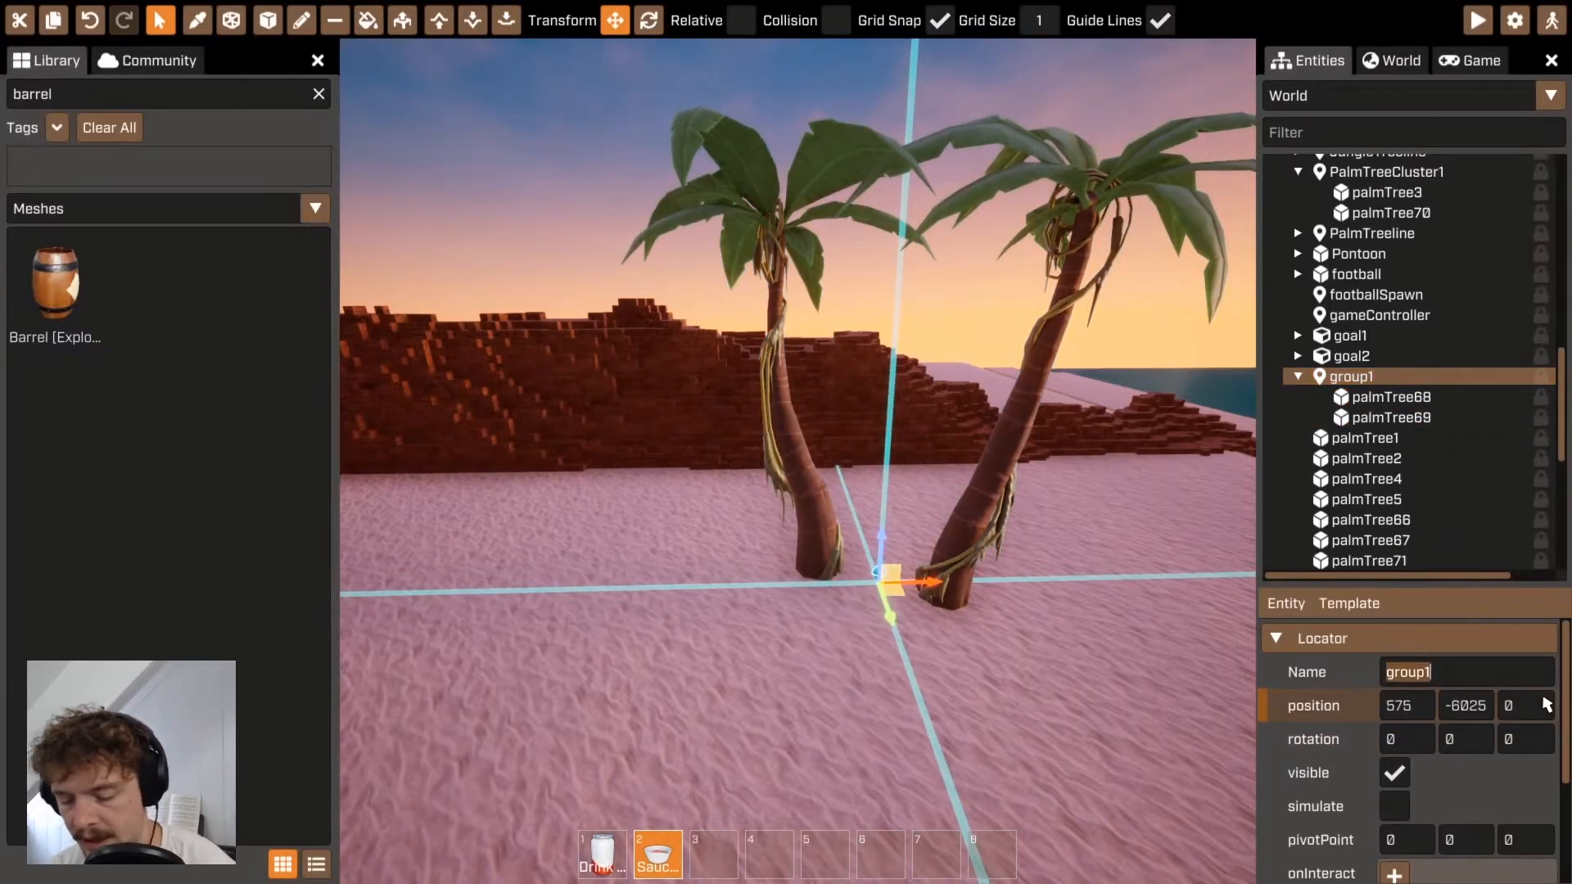
type("PalmTreeC")
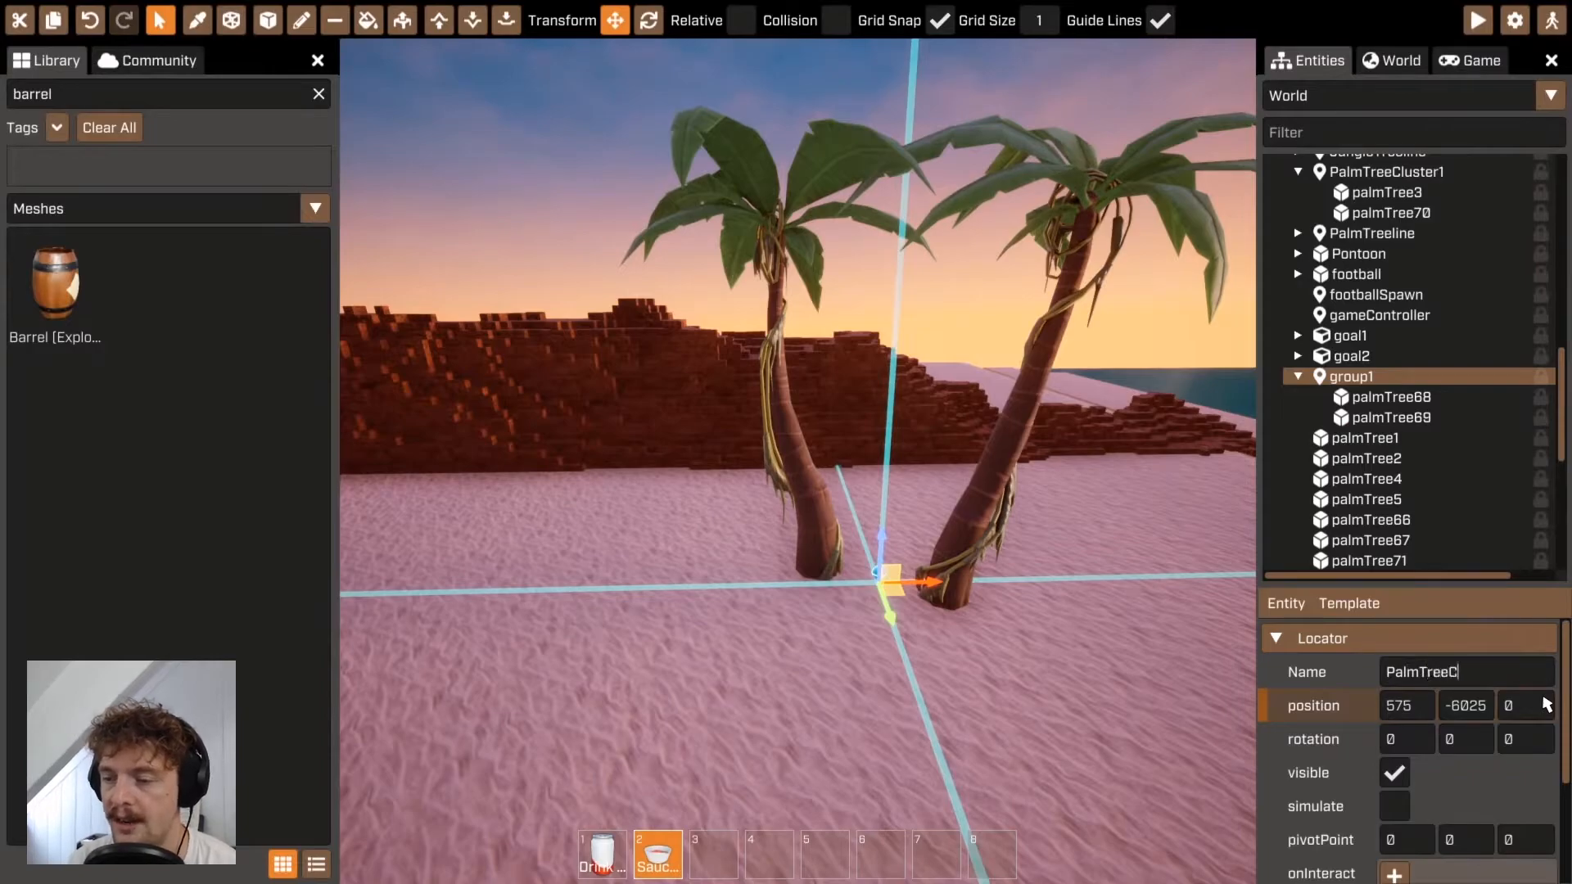
type("luster1")
key("Return")
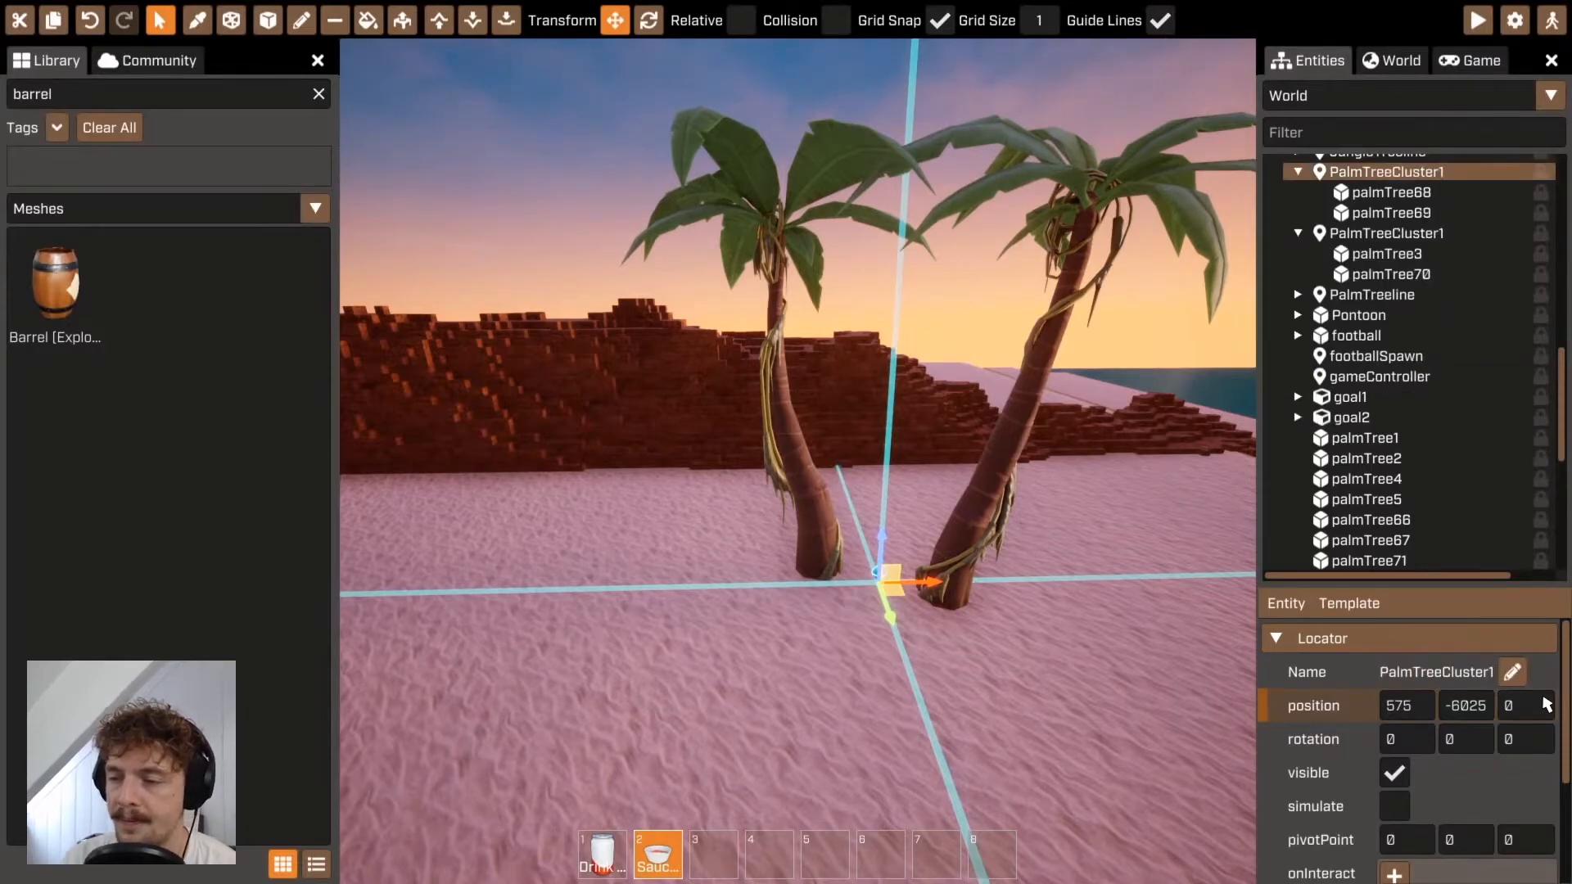
scroll(1527, 409, "up", 3)
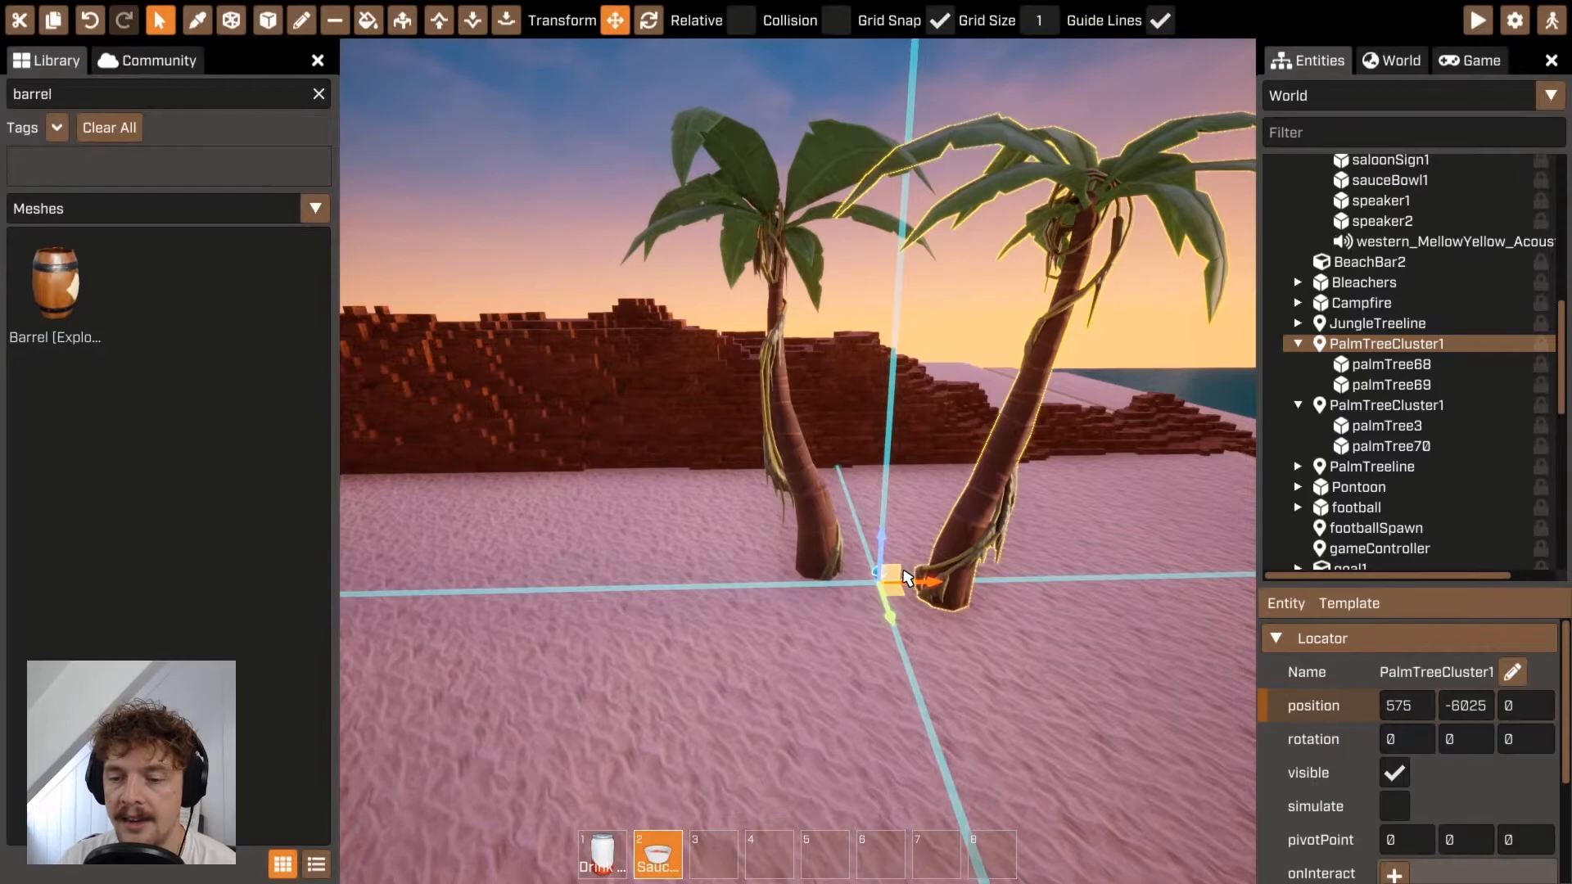
Try moving the two palms together by their PalmTreeCluster1 locator, to about 425, -6025, 0.
left_click(1038, 538)
left_click(960, 547)
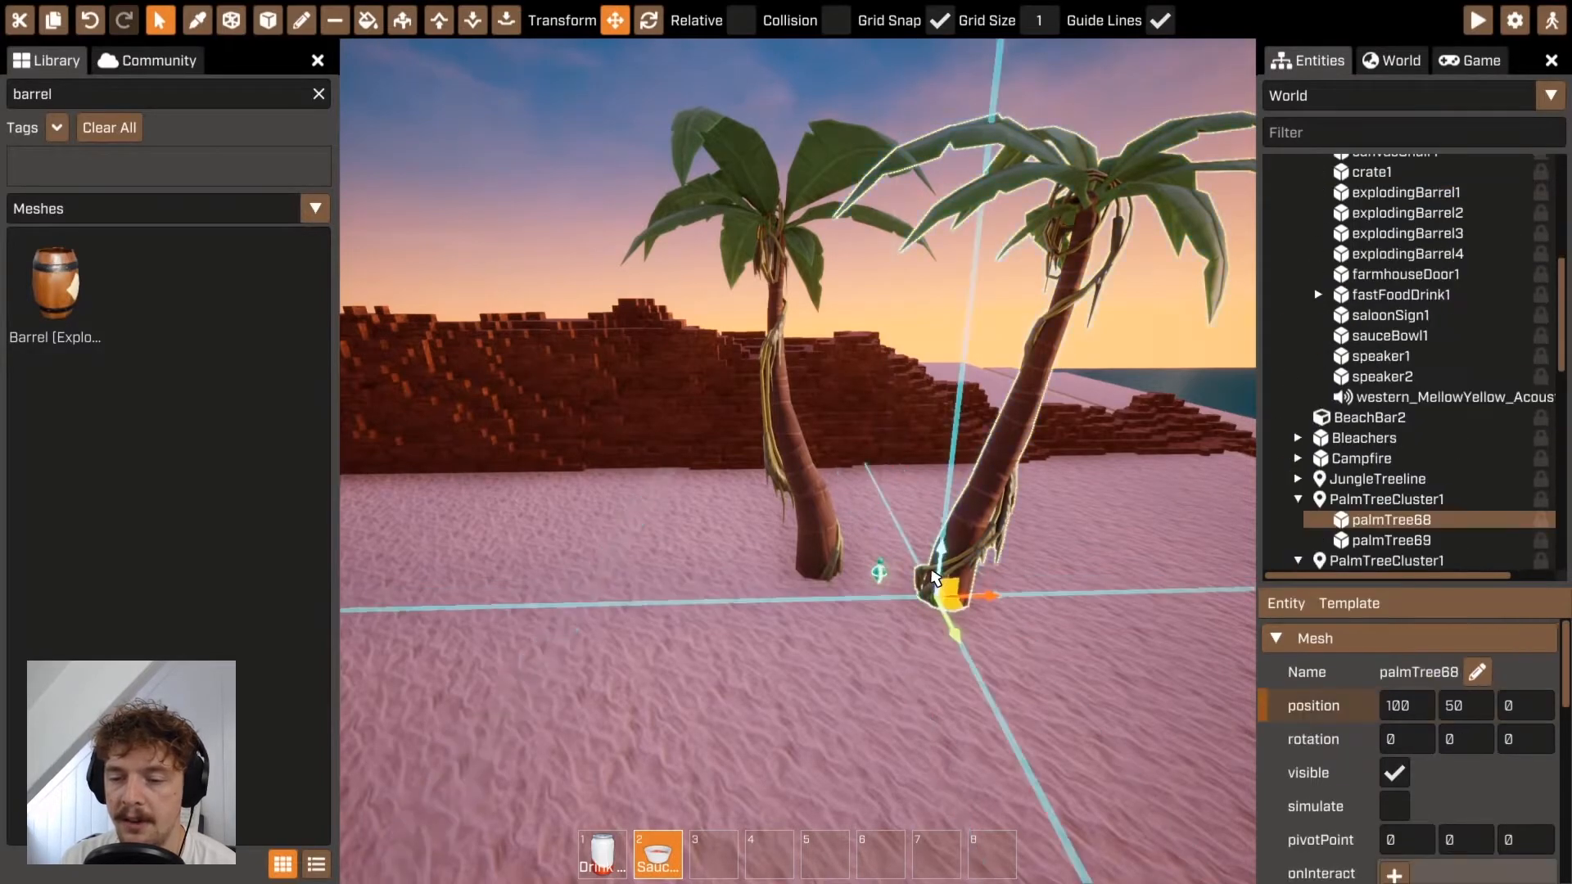
left_click(1058, 566)
left_click(882, 571)
mouse_move(923, 581)
left_mouse_down()
mouse_move(749, 585)
mouse_move(1051, 580)
mouse_move(908, 582)
left_mouse_up()
key("ctrl+z")
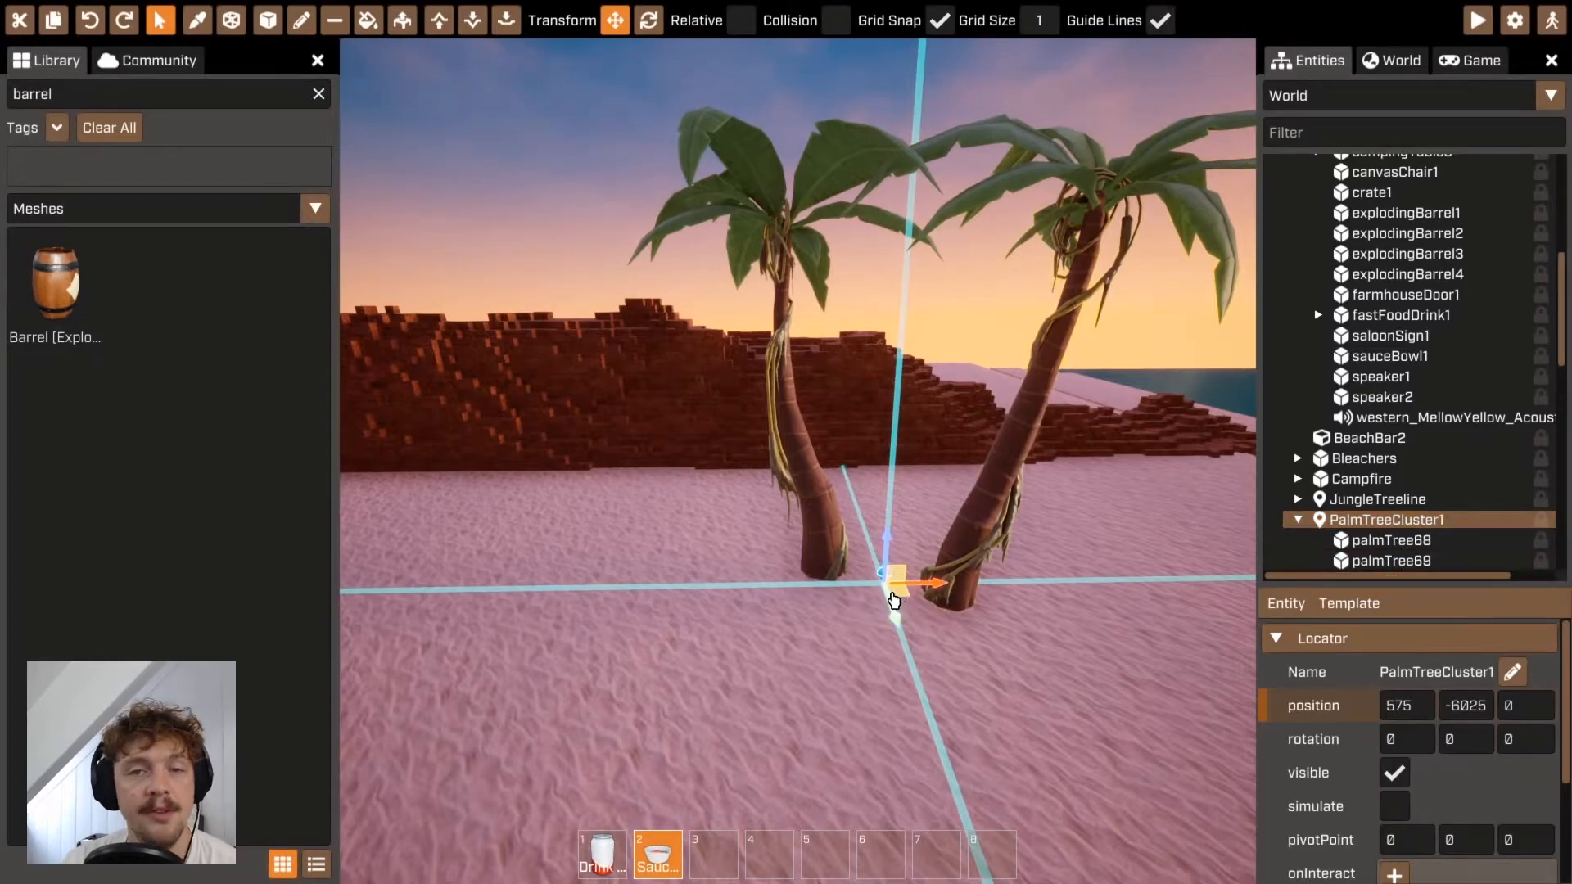
mouse_move(920, 588)
left_mouse_down()
mouse_move(793, 591)
mouse_move(927, 605)
left_mouse_up()
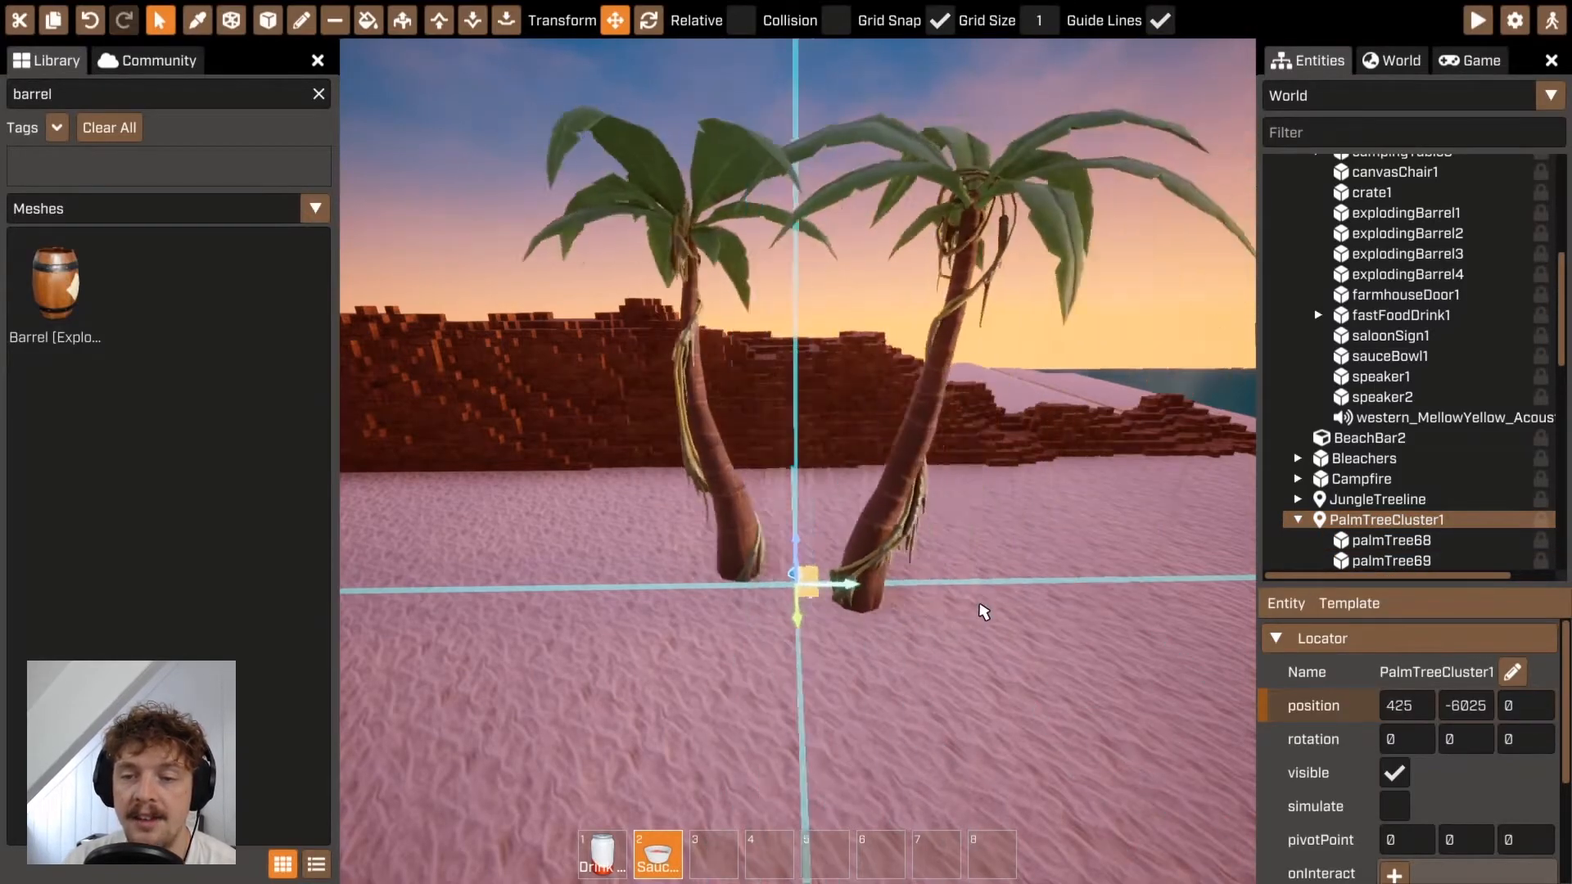
Try rotating the palm cluster around its vertical axis with 45-degree snapping, to -135 and 90 degrees, and undo the rotations.
left_click(648, 20)
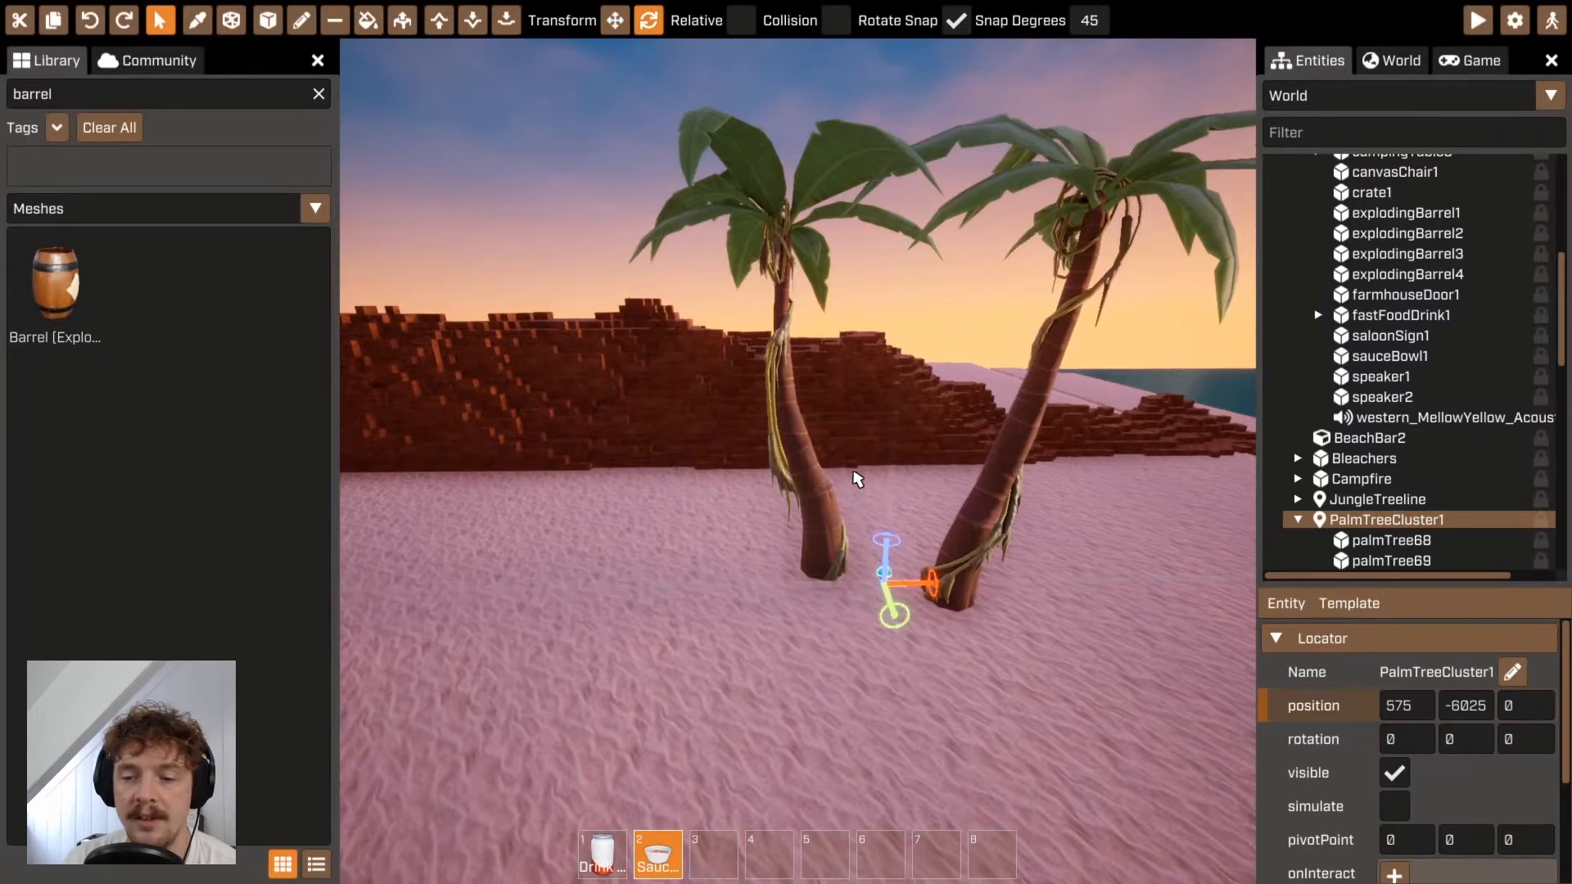
left_click_drag(887, 540, 1171, 635)
key("ctrl+z")
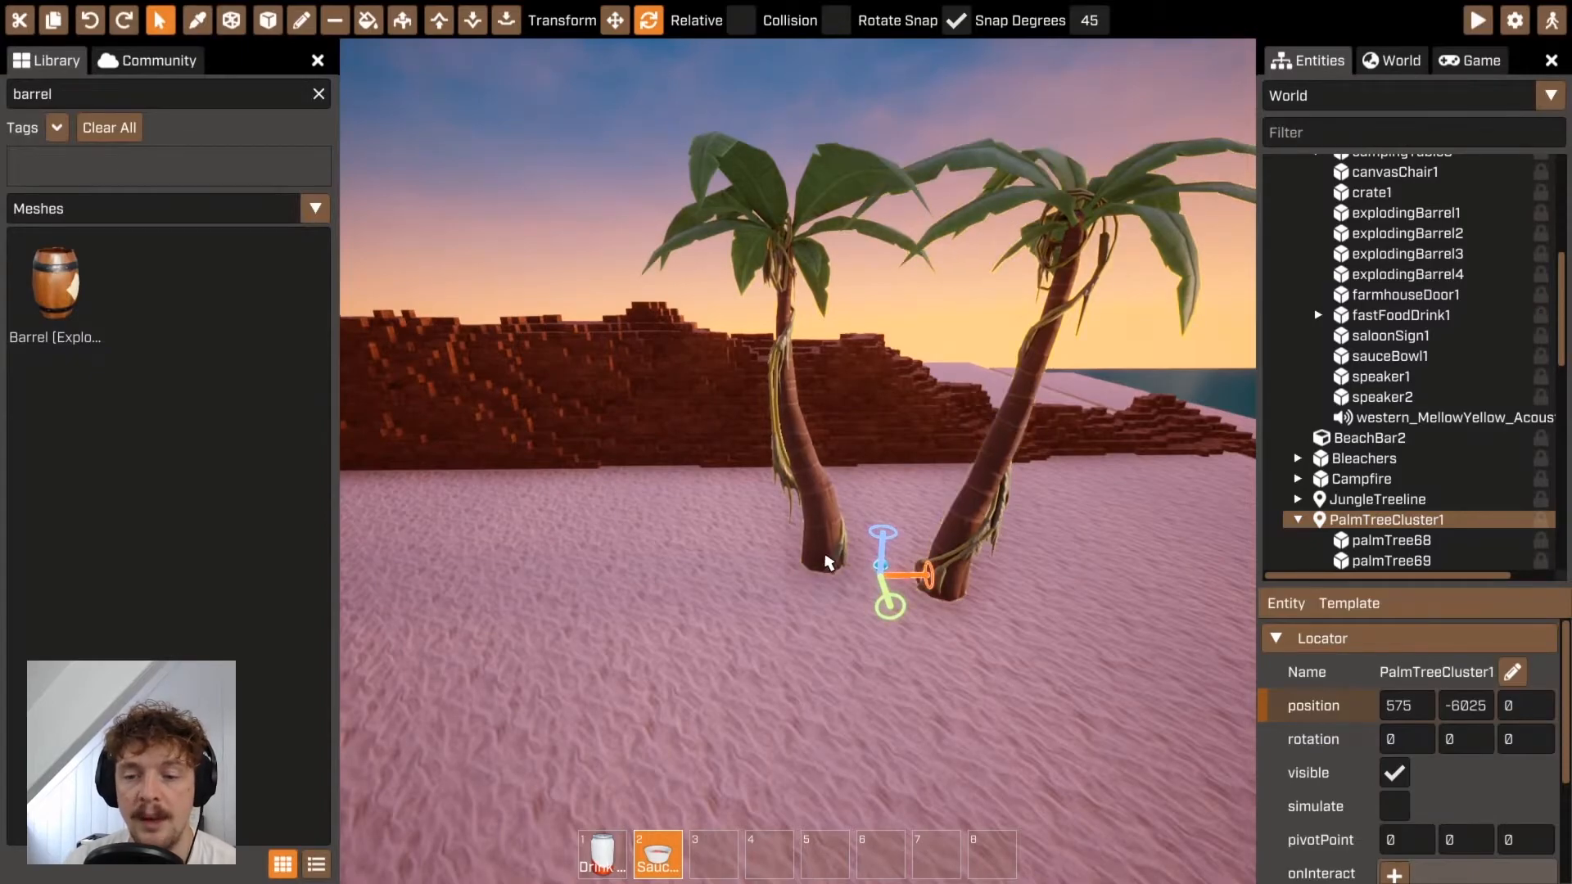
left_click_drag(919, 534, 618, 491)
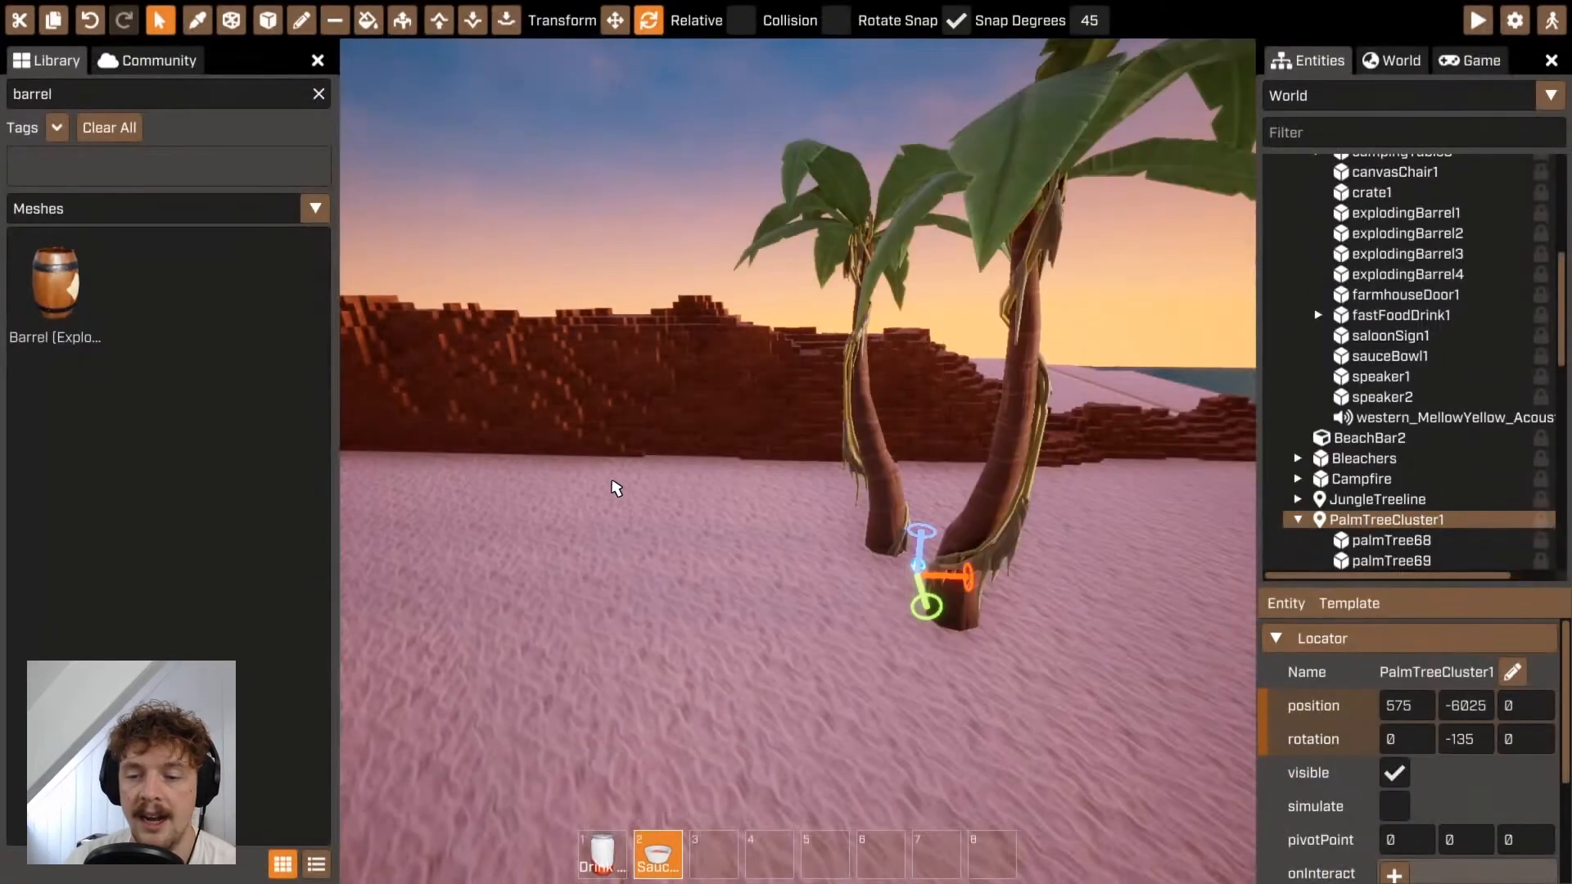
left_click_drag(921, 533, 1030, 644)
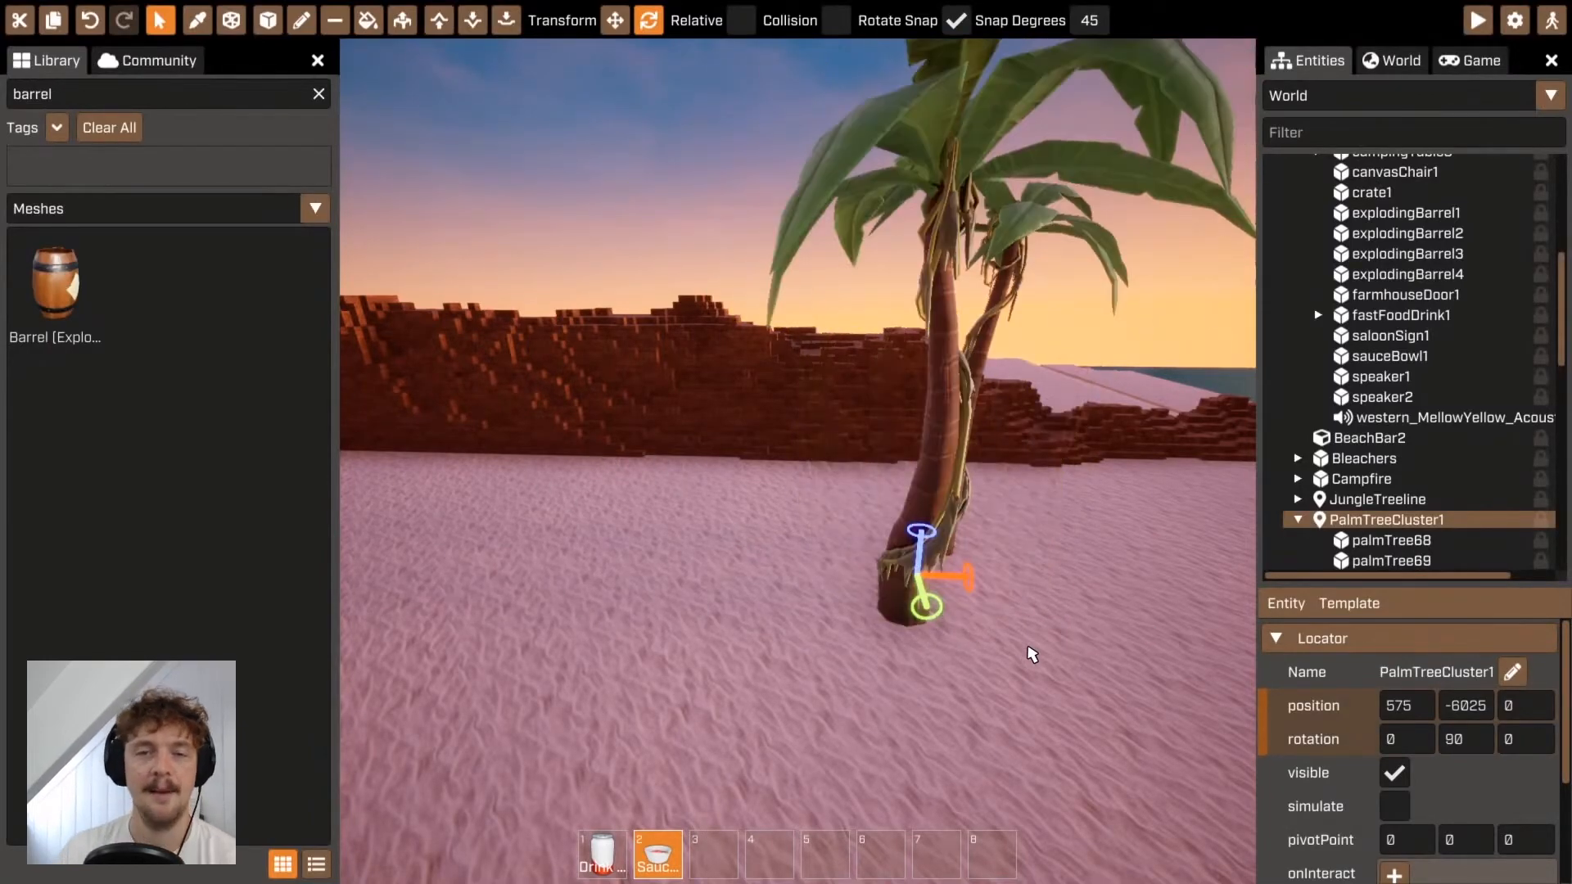
key("ctrl+z")
key("ctrl+z")
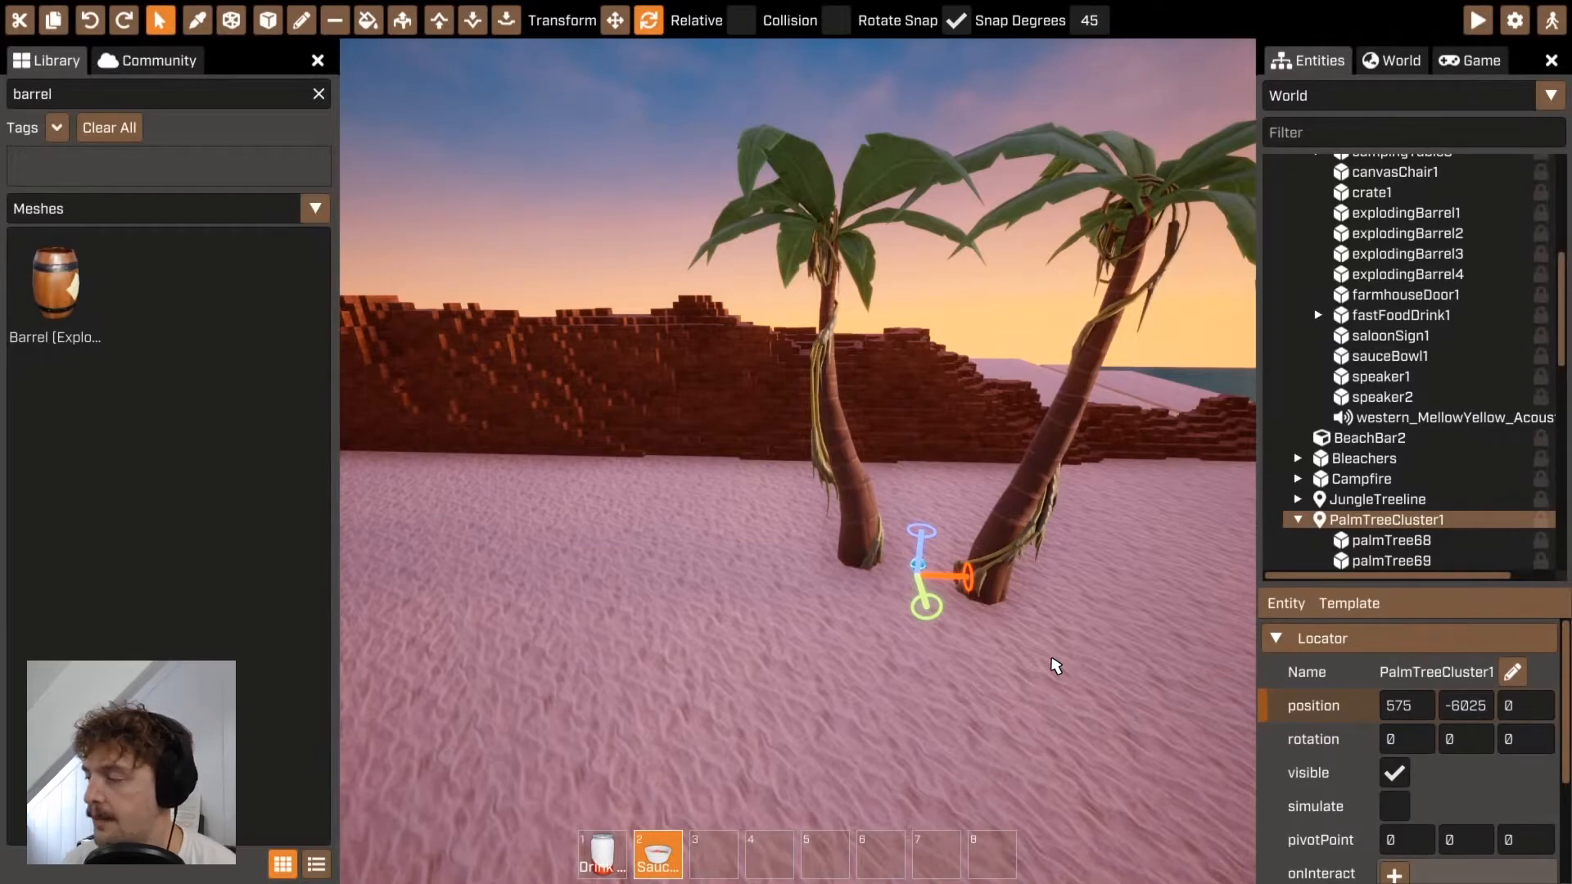
Survey the beach from above, examining the goal, the bleachers and the palm trees in front of the jungle.
right_click_drag(951, 675, 524, 655)
right_click_drag(798, 462, 1048, 462)
right_click_drag(798, 434, 851, 585)
key("w")
mouse_move(798, 462)
right_mouse_down()
mouse_move(864, 397)
mouse_move(921, 409)
mouse_move(966, 381)
mouse_move(659, 494)
mouse_move(806, 369)
mouse_move(1150, 401)
mouse_move(1150, 418)
mouse_move(785, 476)
right_mouse_up()
key("a")
key("a")
key("w")
key("w")
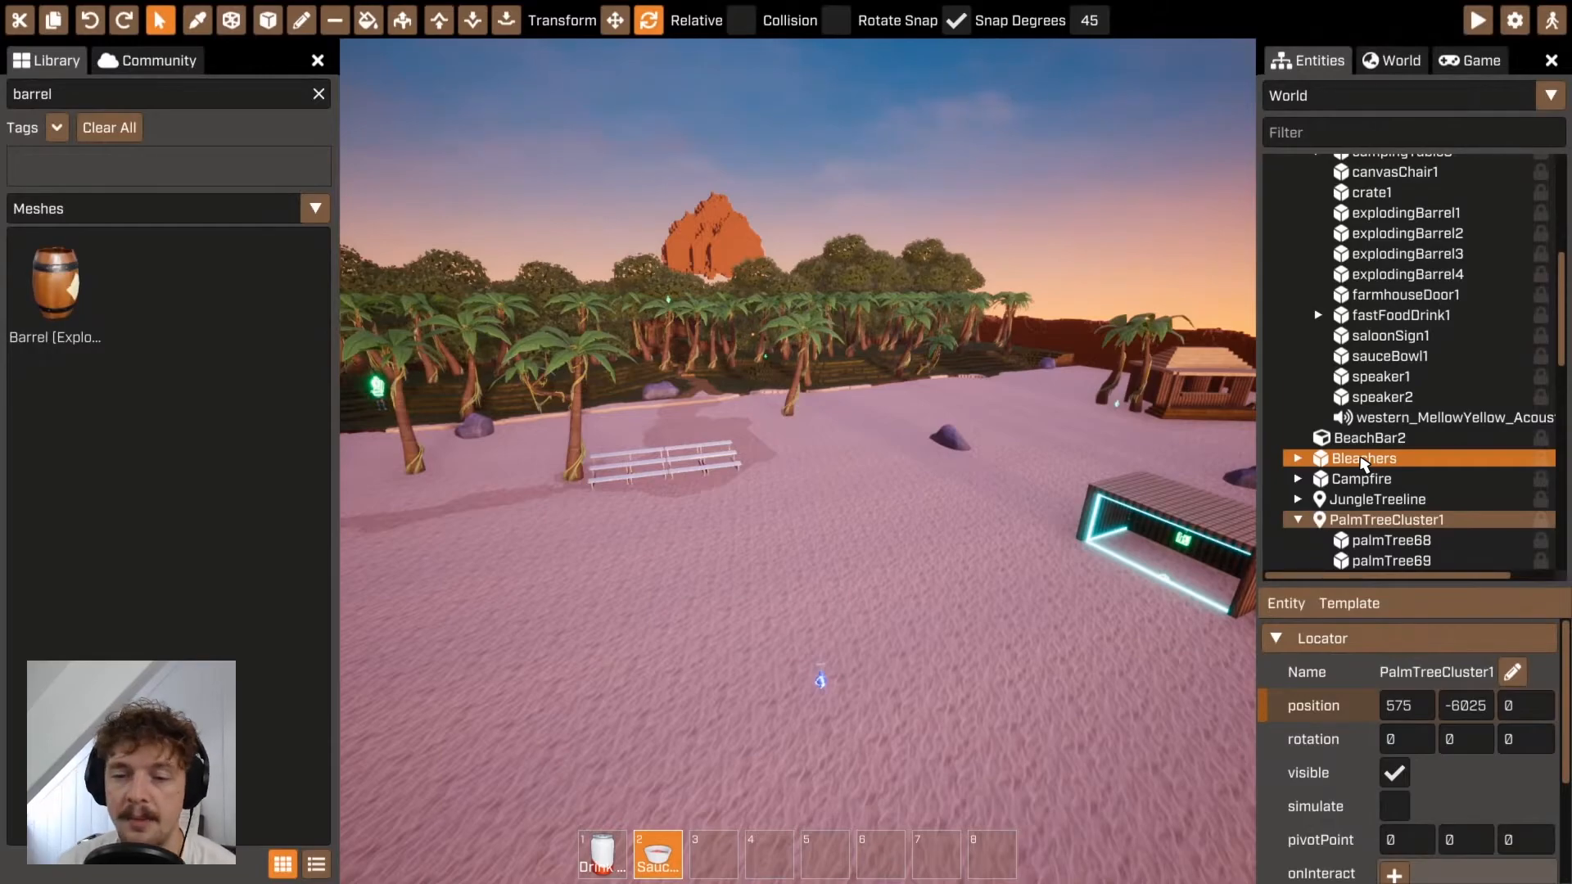
Fly across the beach to the beach bar and examine it from the front with its barrels and surrounding palms.
right_click_drag(870, 600, 1252, 552)
key("w")
key("a")
mouse_move(798, 462)
right_mouse_down()
mouse_move(995, 462)
mouse_move(868, 597)
right_mouse_up()
key("w")
key("a")
key("d")
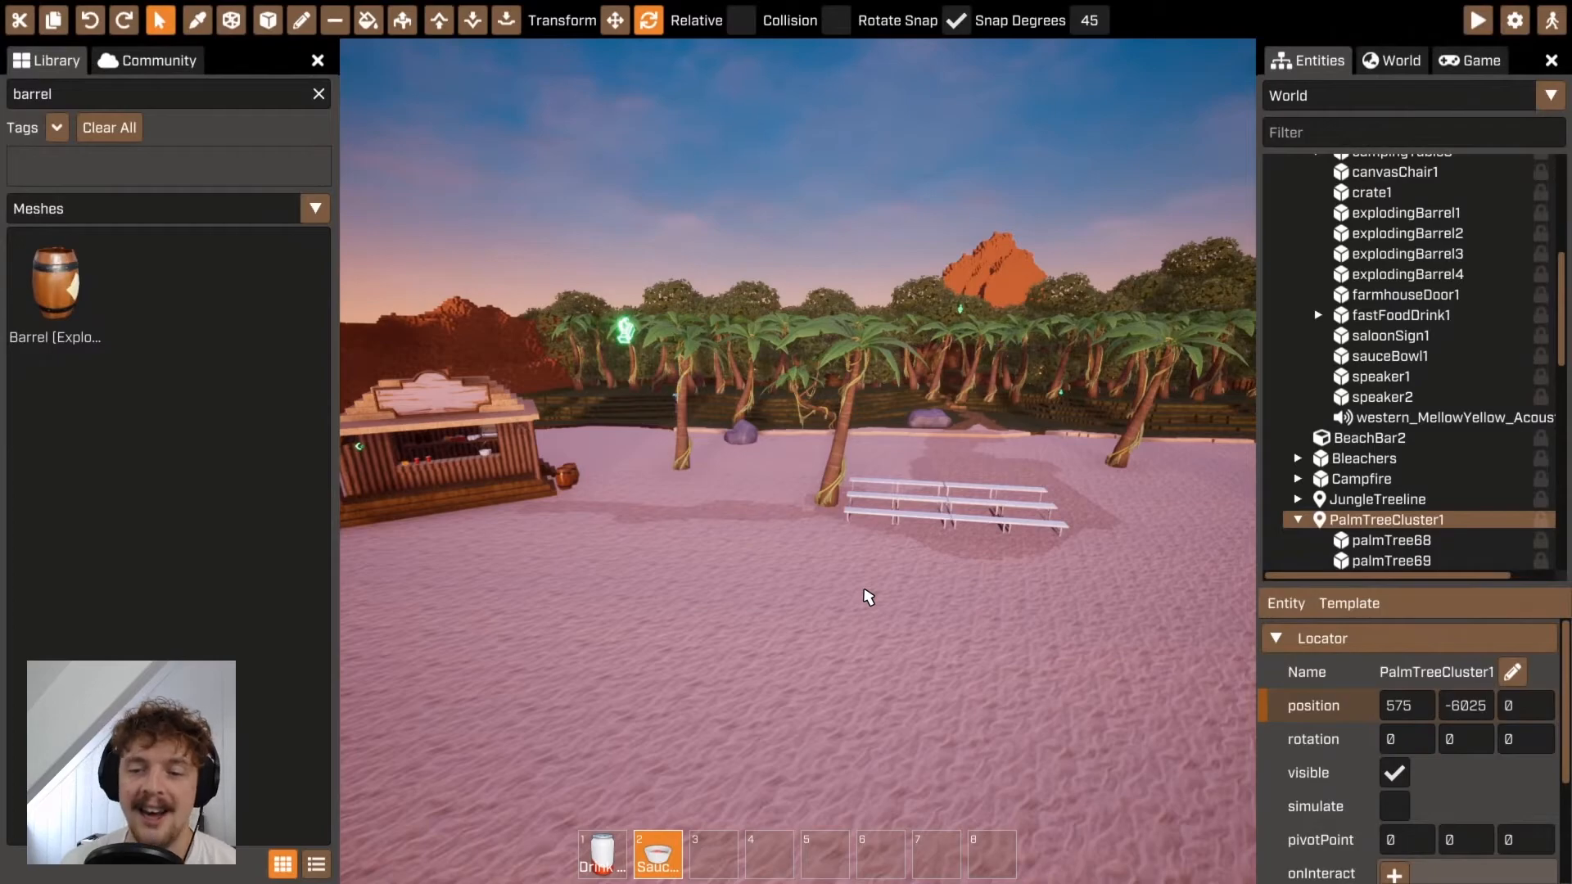
right_click_drag(835, 609, 797, 461)
key("w")
key("a")
key("w")
right_click_drag(939, 564, 797, 461)
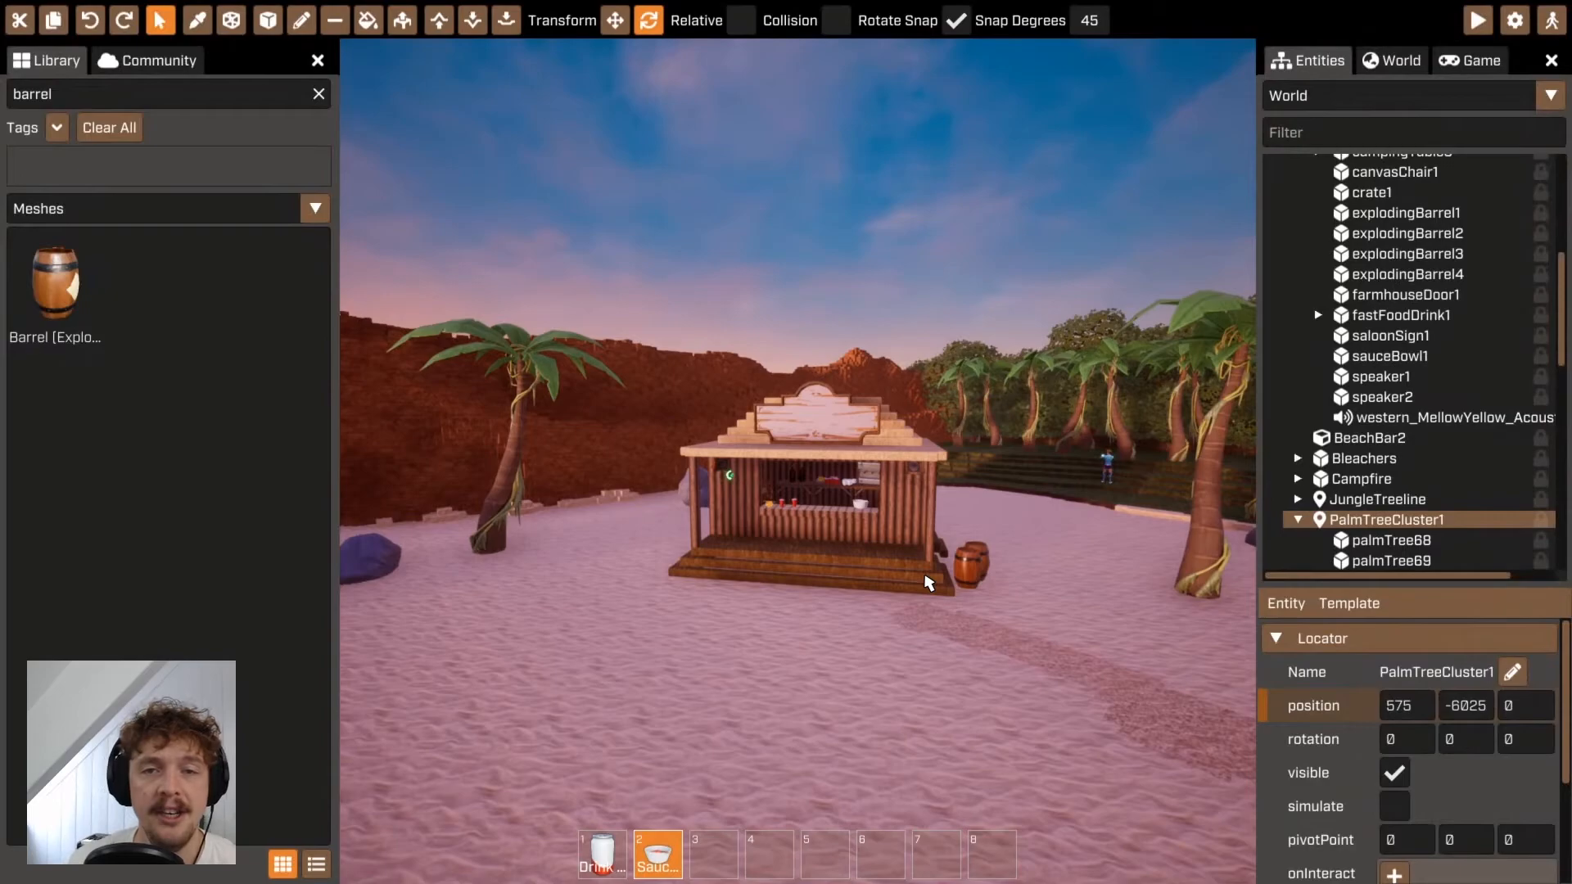